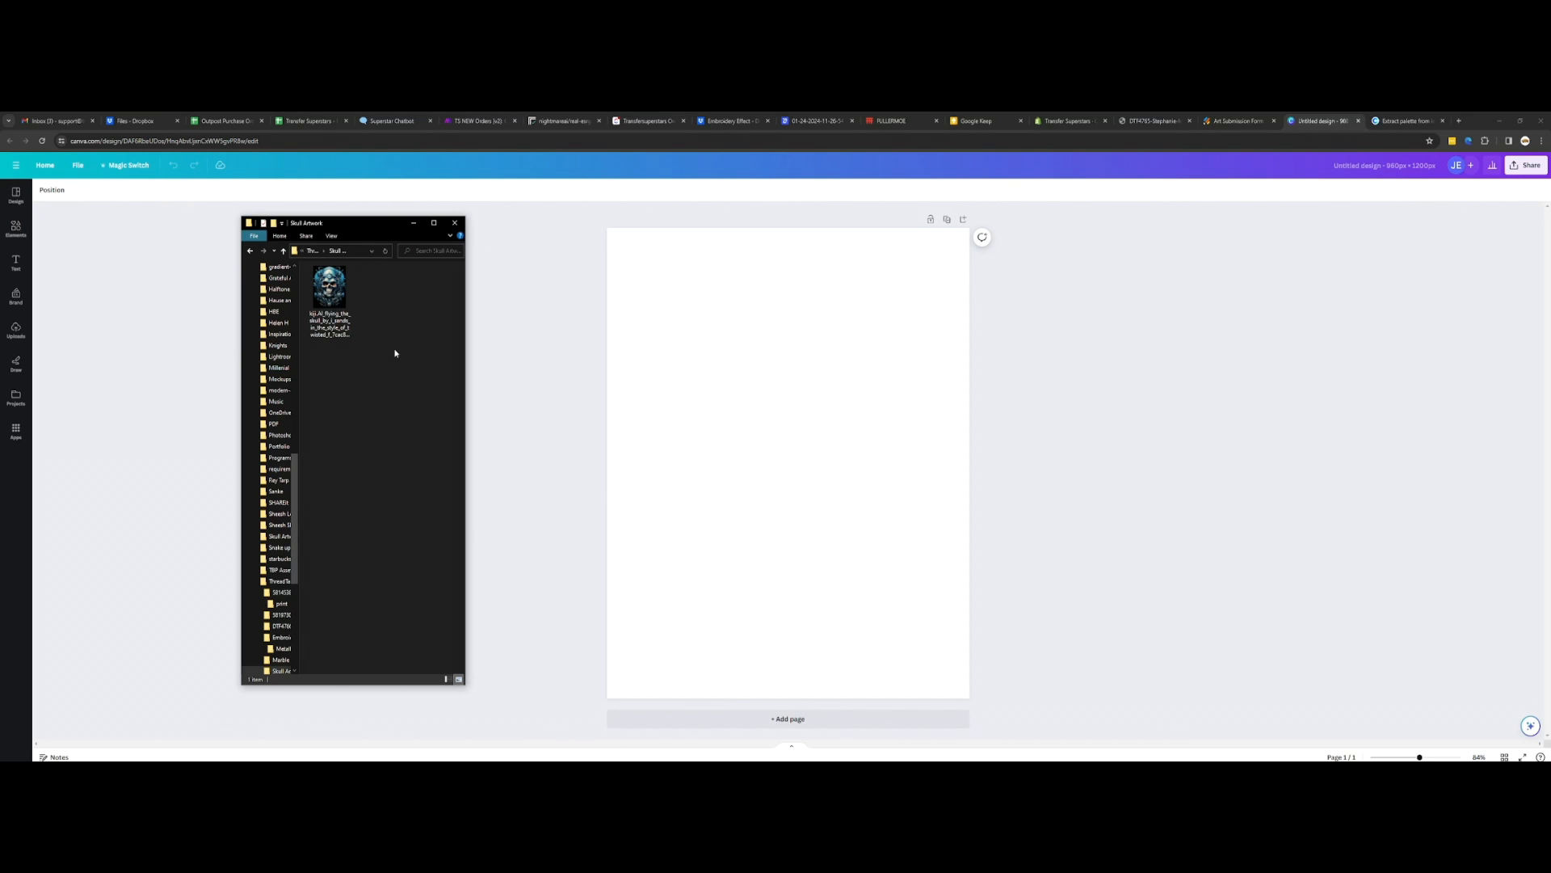
Step: Open the skull image from the Skull Artwork folder in the photo viewer and move the viewer window aside
{"action": "right_click", "coordinate": [381, 331]}
{"action": "right_click", "coordinate": [395, 315]}
{"action": "left_click", "coordinate": [415, 346]}
{"action": "left_click", "coordinate": [334, 309]}
{"action": "double_click", "coordinate": [334, 309]}
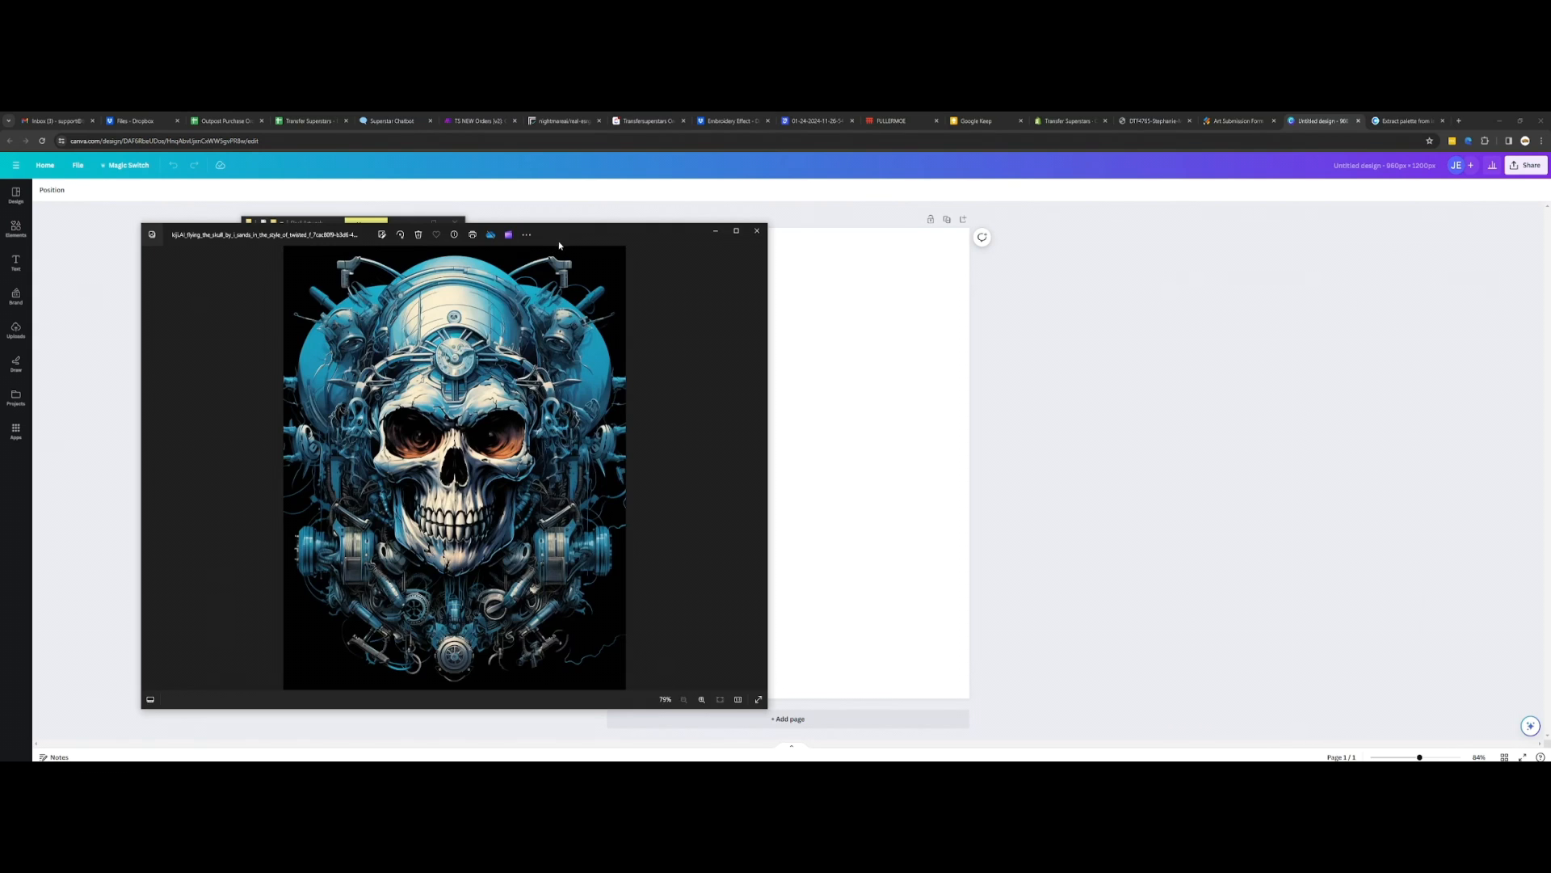
{"action": "left_click_drag", "start_coordinate": [559, 245], "coordinate": [450, 226]}
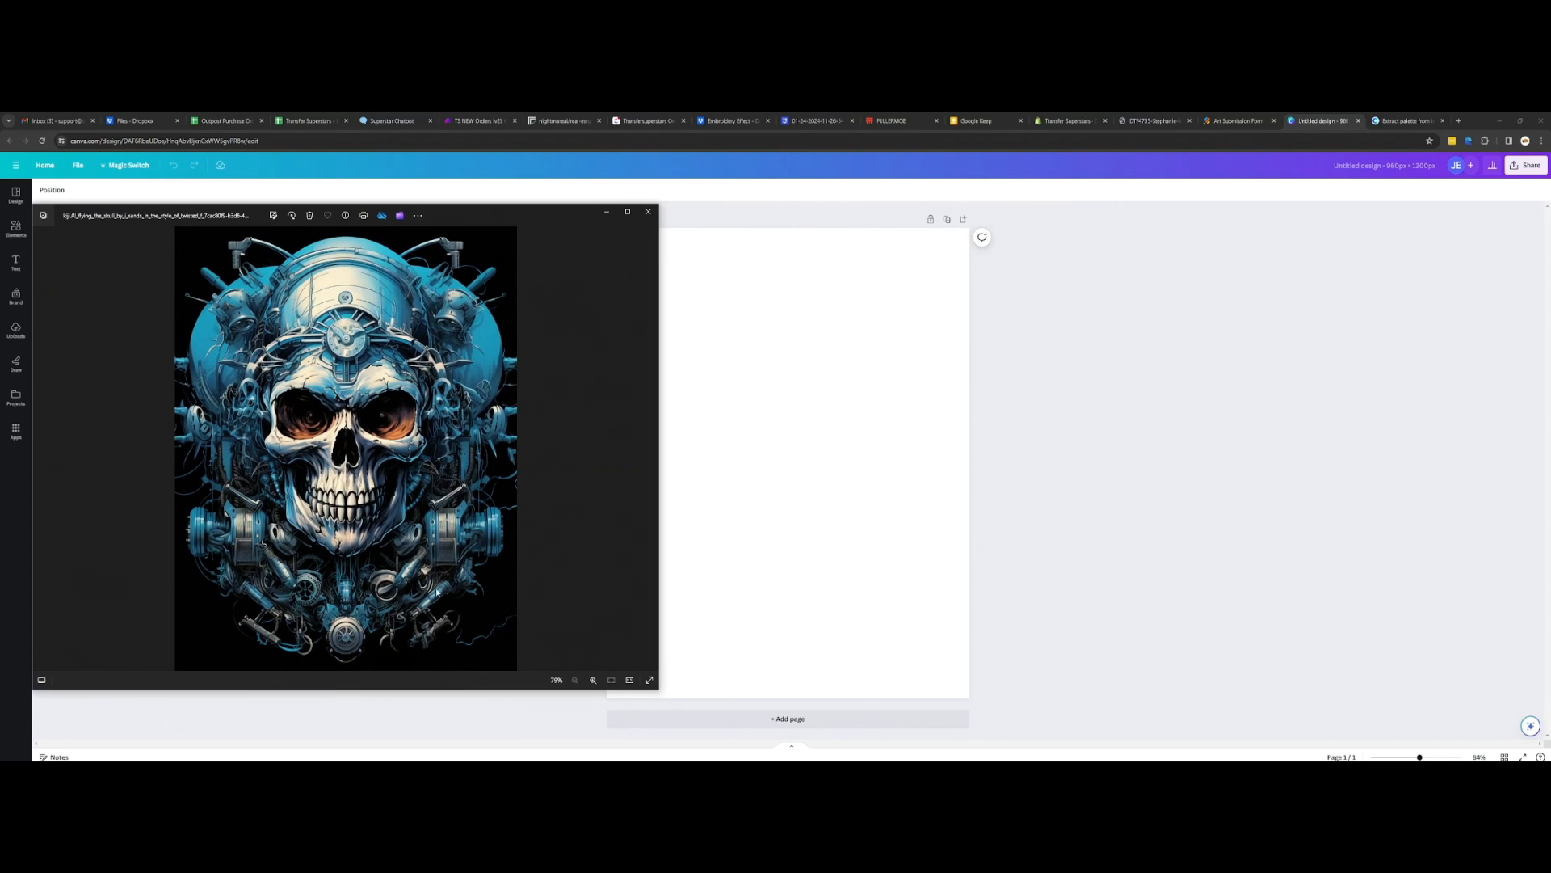
Step: Examine the cropped side edges and details of the skull artwork up close, and close the viewer
{"action": "scroll", "coordinate": [436, 592], "scroll_direction": "up", "scroll_amount": 3}
{"action": "scroll", "coordinate": [494, 497], "scroll_direction": "down", "scroll_amount": 1}
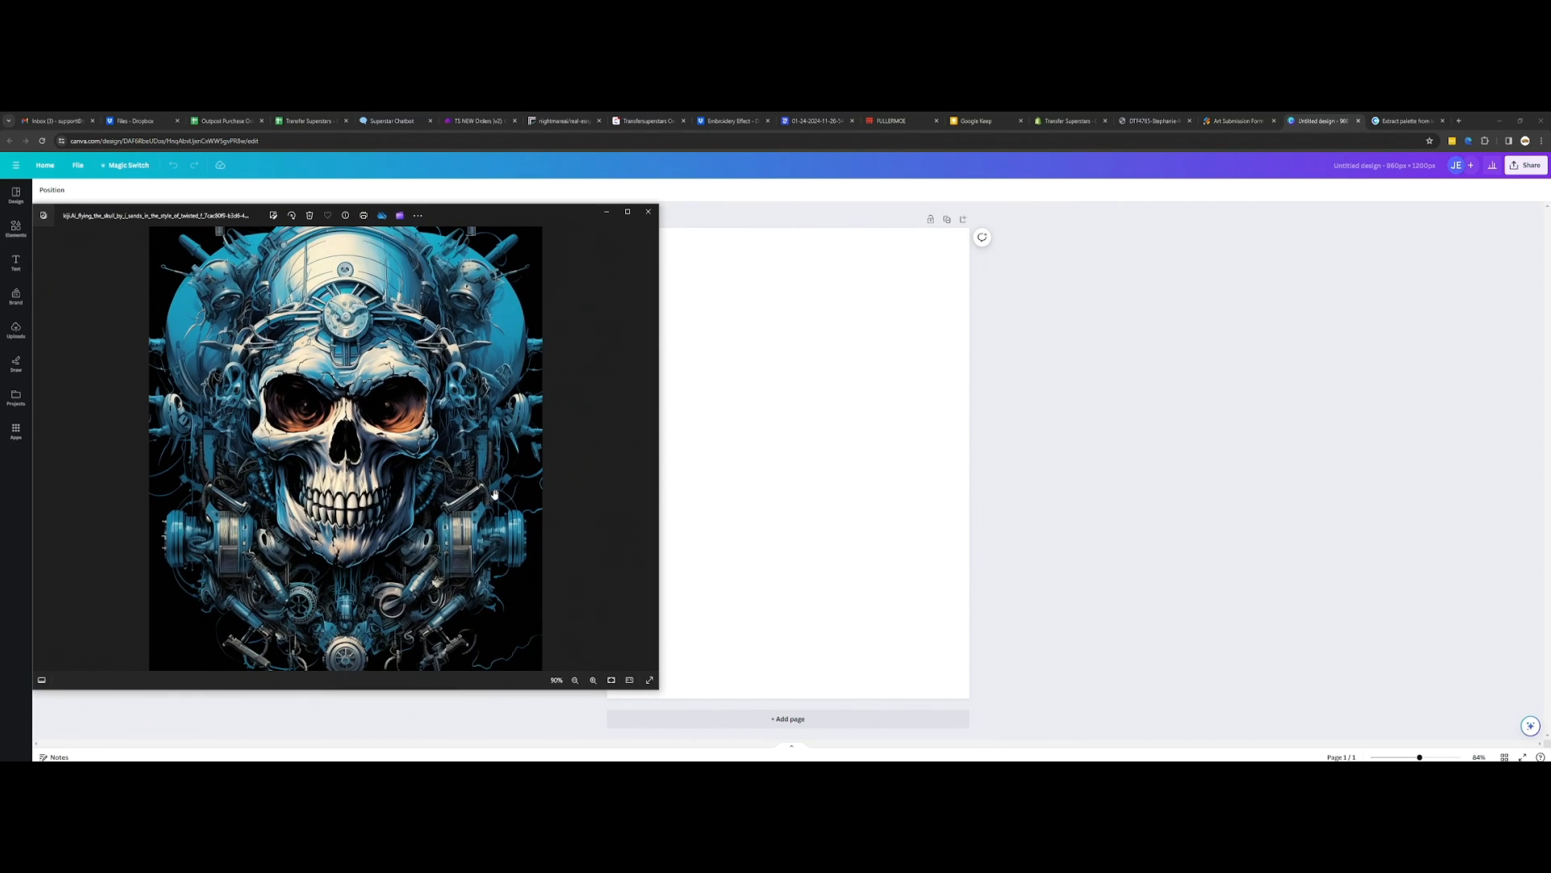
{"action": "scroll", "coordinate": [511, 477], "scroll_direction": "up", "scroll_amount": 3}
{"action": "scroll", "coordinate": [344, 446], "scroll_direction": "down", "scroll_amount": 3}
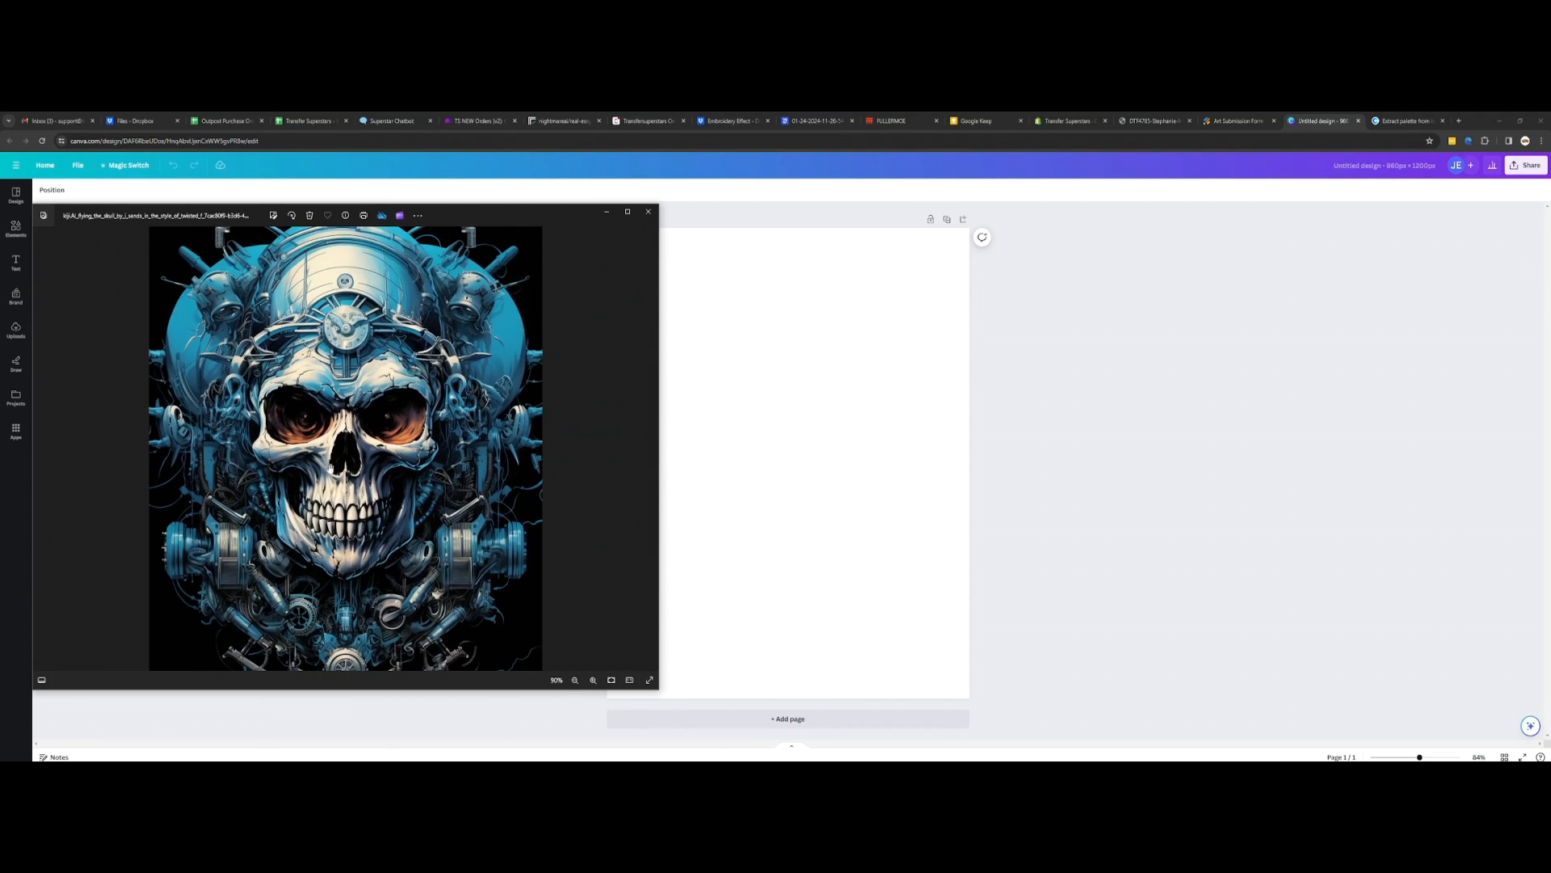
{"action": "scroll", "coordinate": [144, 448], "scroll_direction": "up", "scroll_amount": 3}
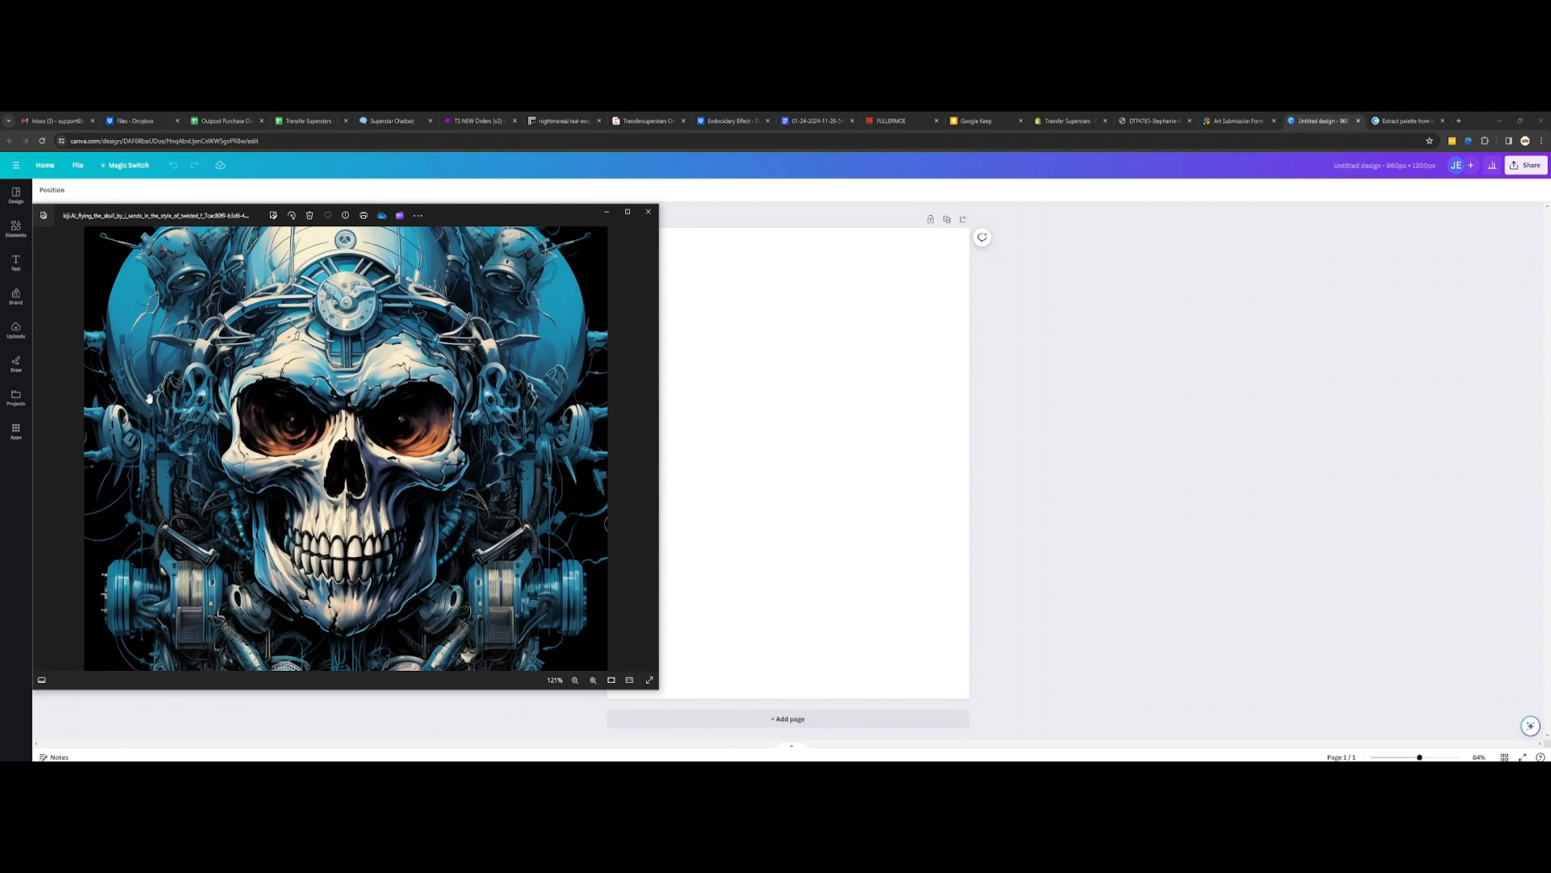
{"action": "scroll", "coordinate": [126, 436], "scroll_direction": "down", "scroll_amount": 3}
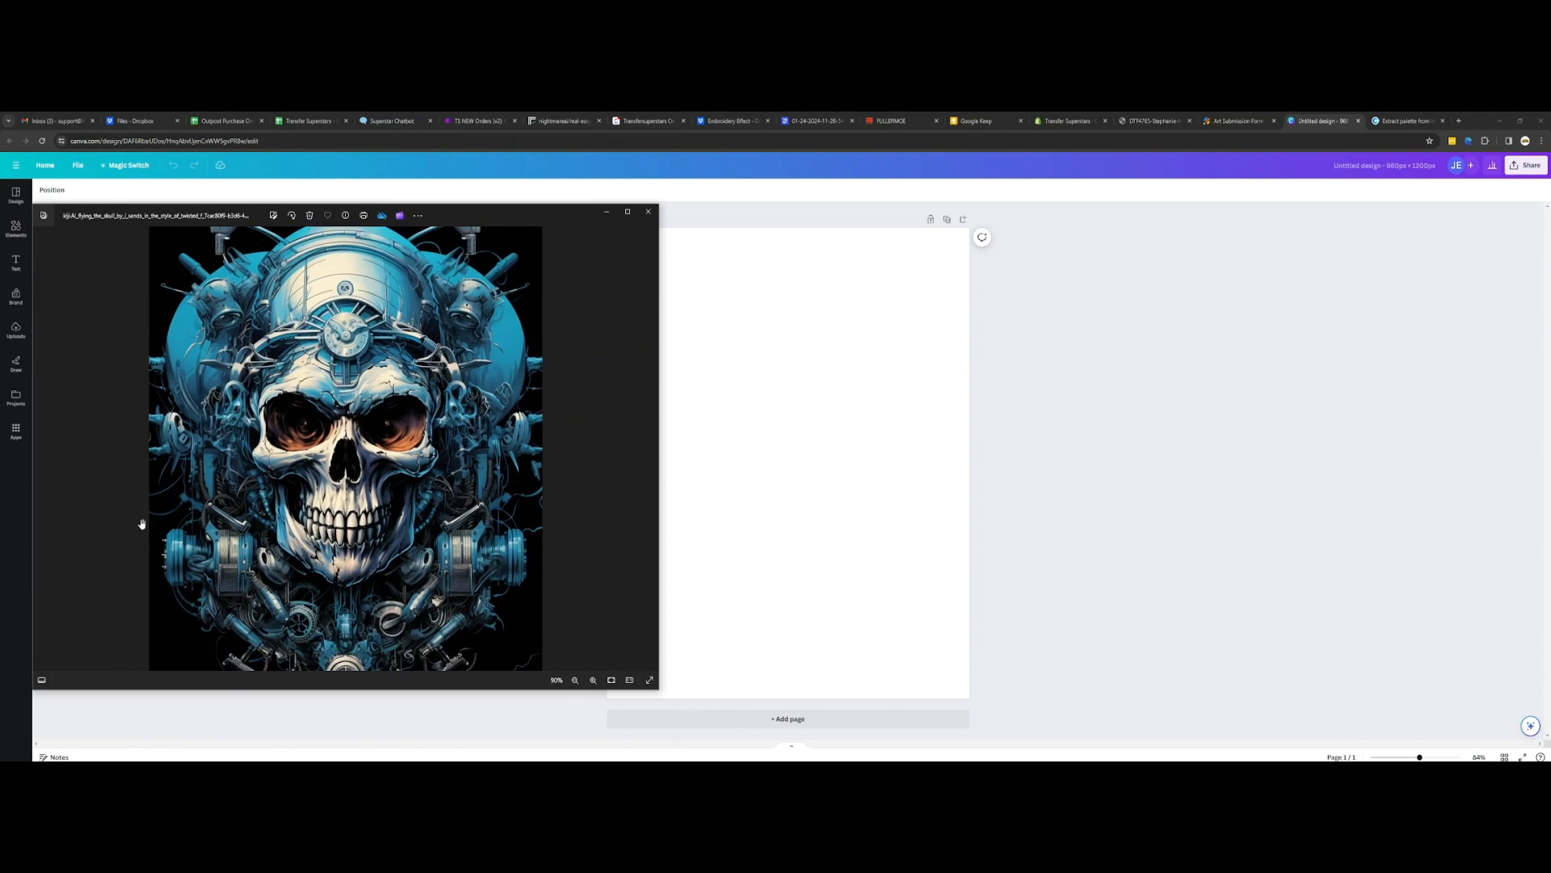
{"action": "scroll", "coordinate": [141, 523], "scroll_direction": "up", "scroll_amount": 5}
{"action": "left_click_drag", "start_coordinate": [119, 384], "coordinate": [122, 439]}
{"action": "scroll", "coordinate": [90, 380], "scroll_direction": "down", "scroll_amount": 2}
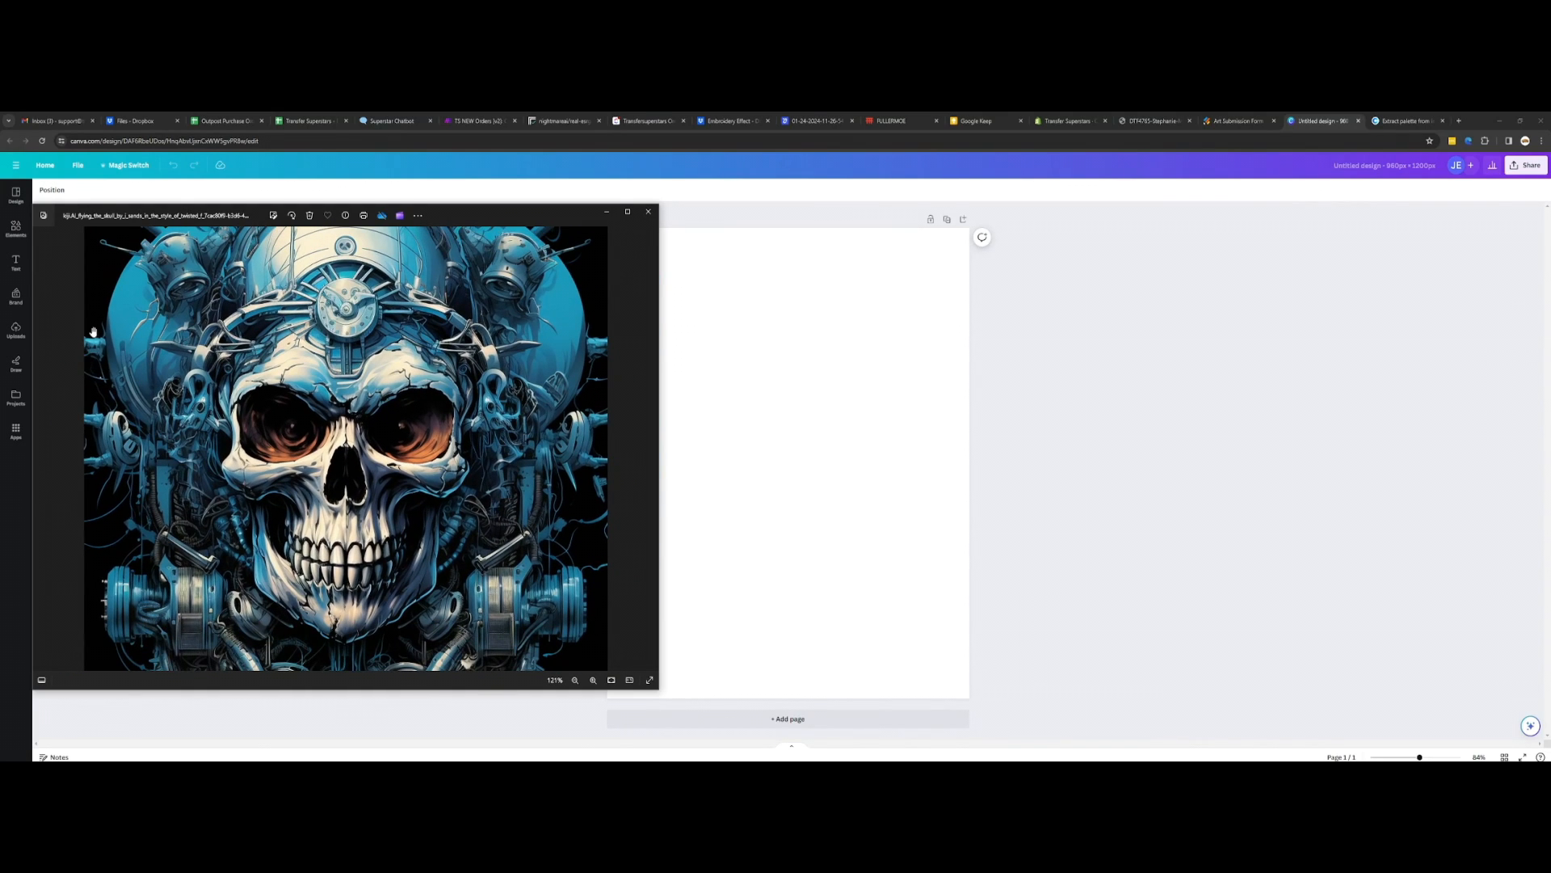
{"action": "scroll", "coordinate": [323, 443], "scroll_direction": "down", "scroll_amount": 4}
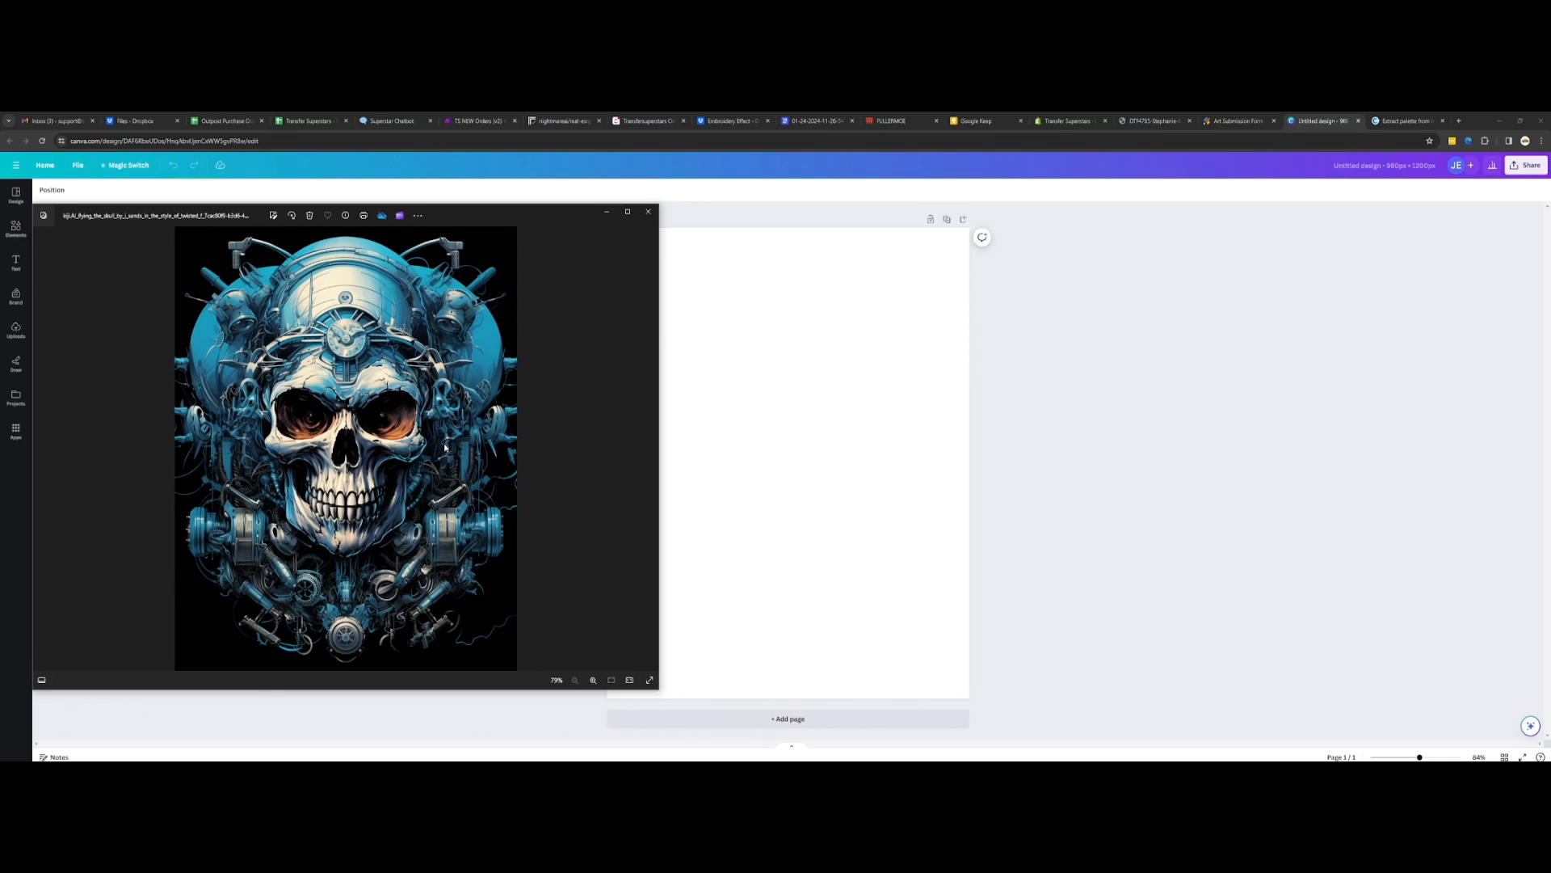
{"action": "left_click", "coordinate": [647, 212]}
Step: Upload the skull image from the Skull Artwork folder and place it in the middle of the blank page
{"action": "left_click_drag", "start_coordinate": [330, 292], "coordinate": [372, 354]}
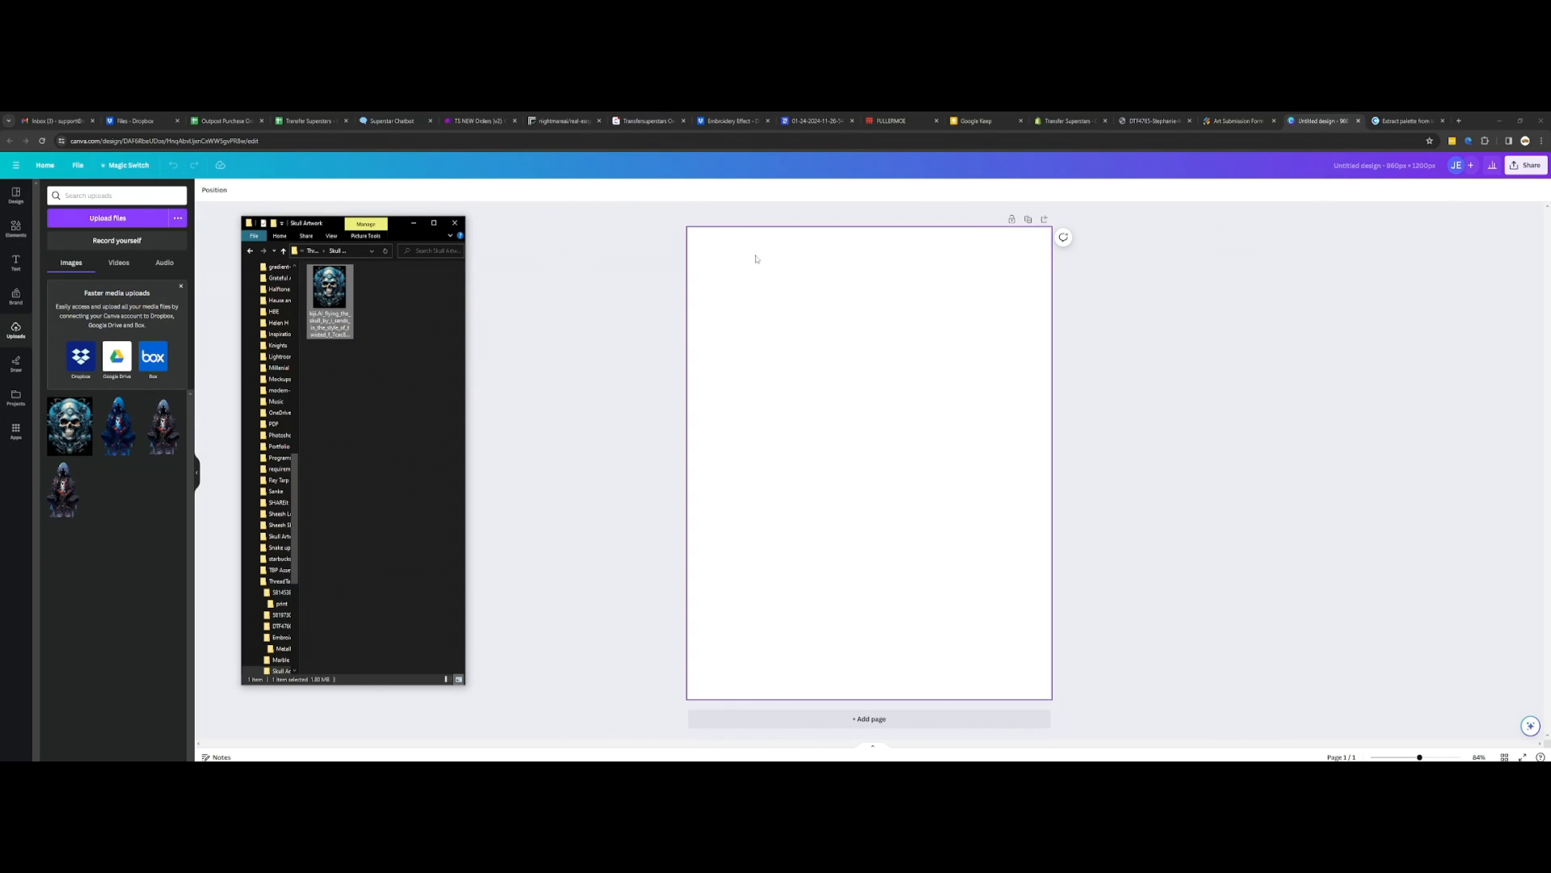
{"action": "left_click_drag", "start_coordinate": [346, 280], "coordinate": [903, 346]}
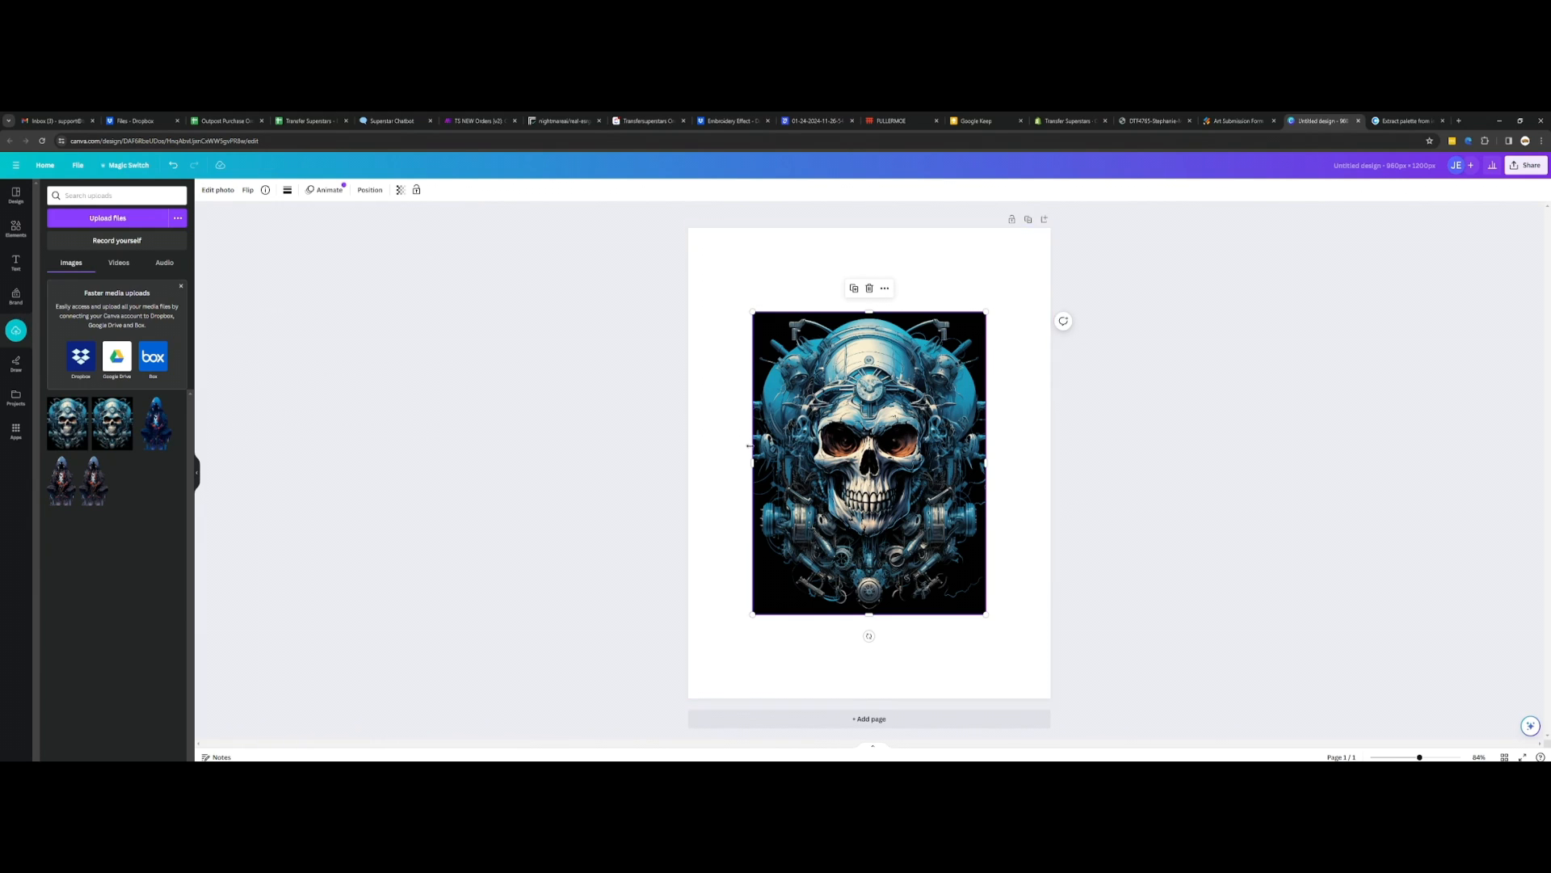
{"action": "left_click", "coordinate": [1171, 458]}
{"action": "scroll", "coordinate": [1171, 458], "scroll_direction": "up", "scroll_amount": 2}
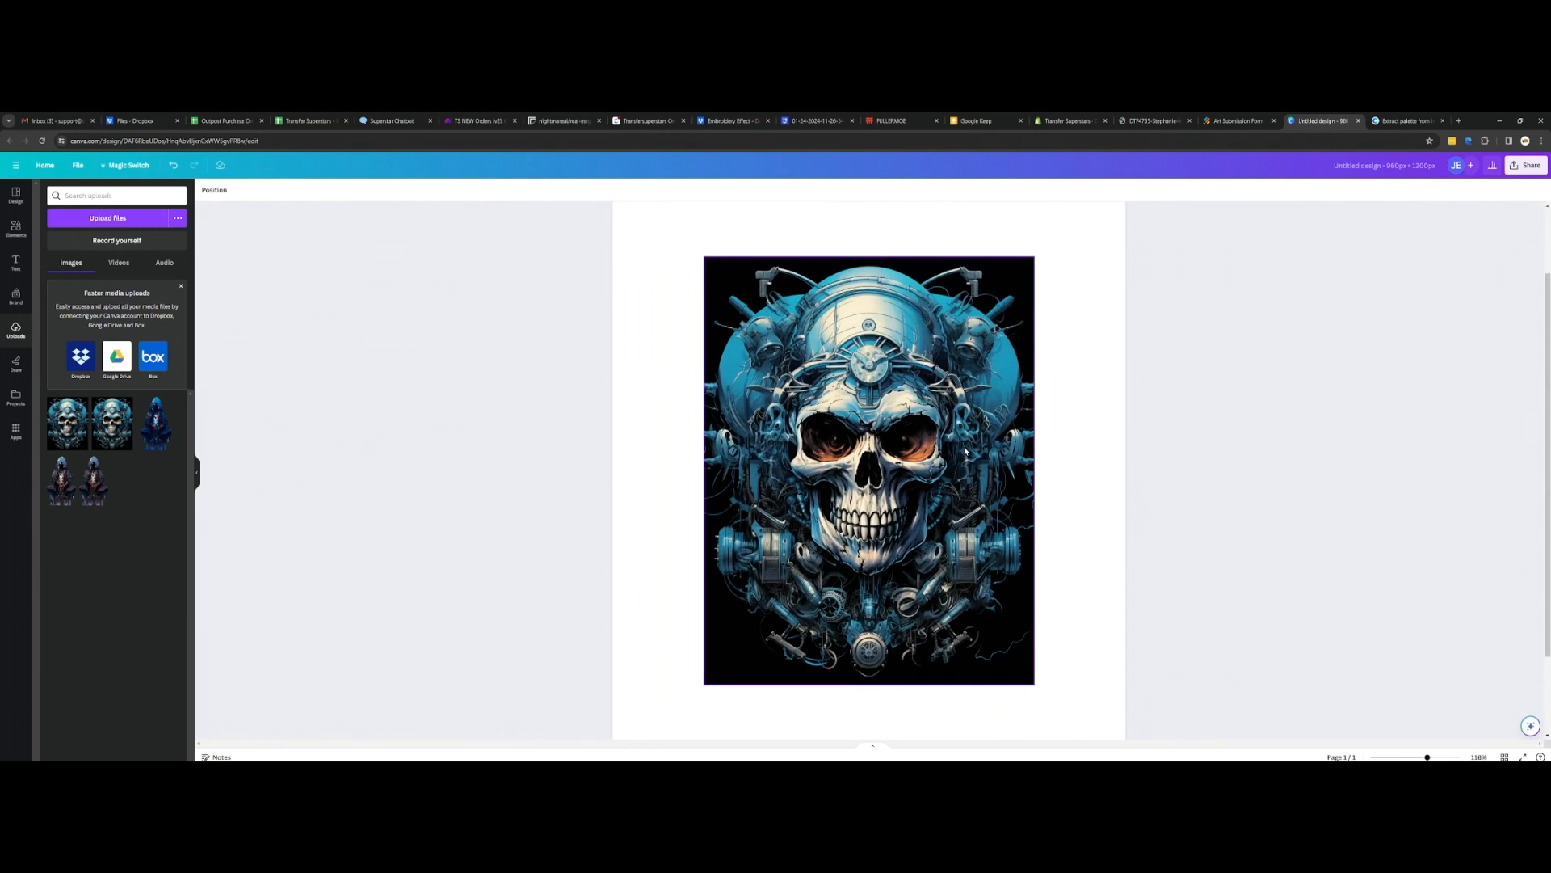
{"action": "scroll", "coordinate": [1171, 458], "scroll_direction": "down", "scroll_amount": 2}
{"action": "left_click", "coordinate": [929, 388]}
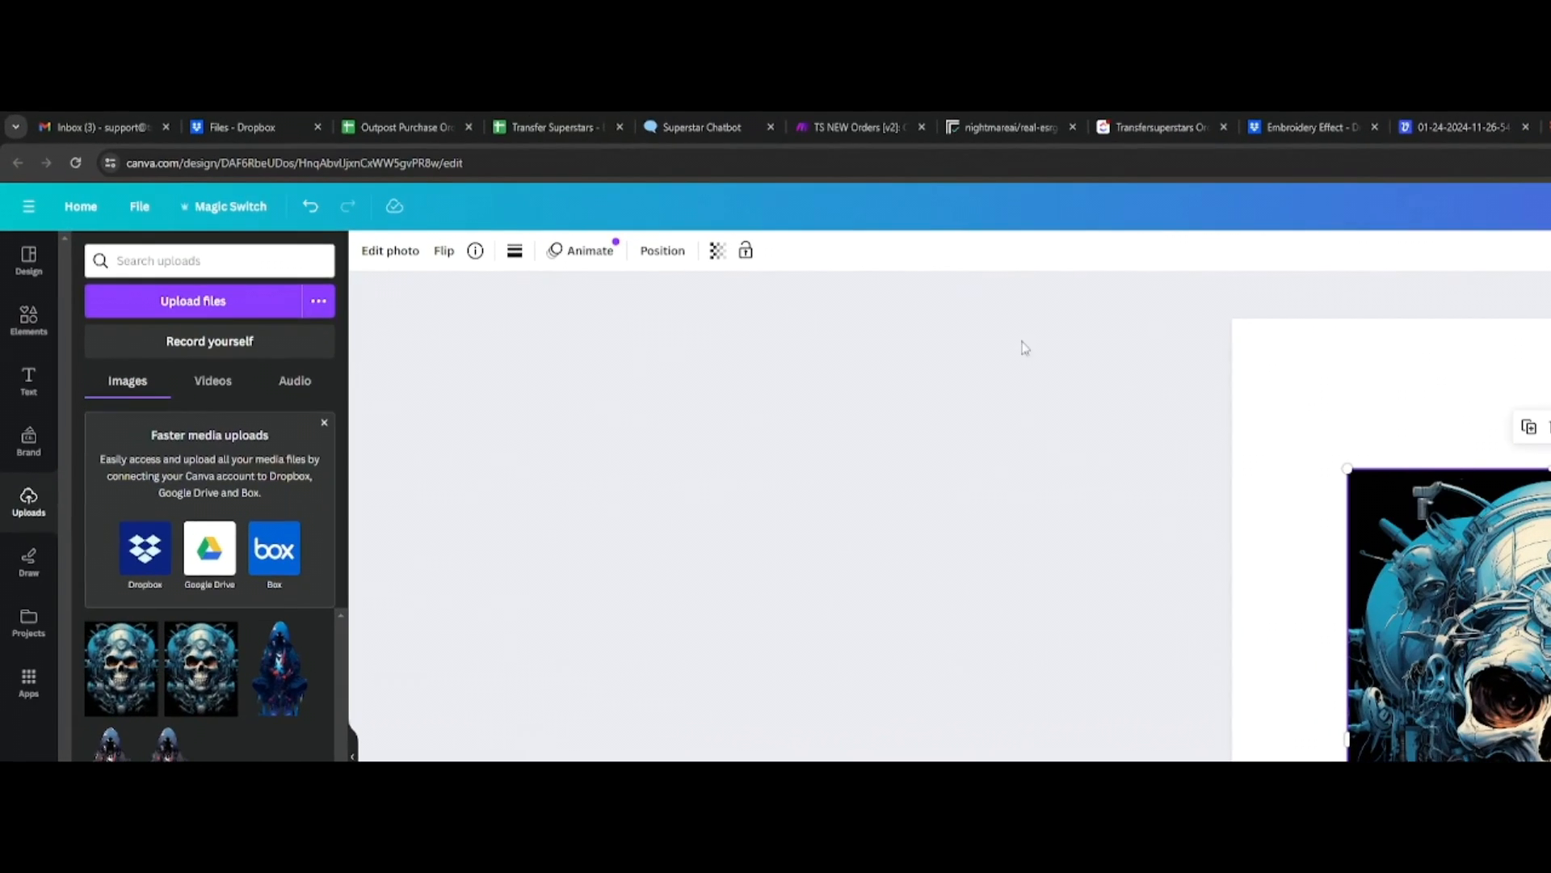
{"action": "left_click", "coordinate": [217, 189]}
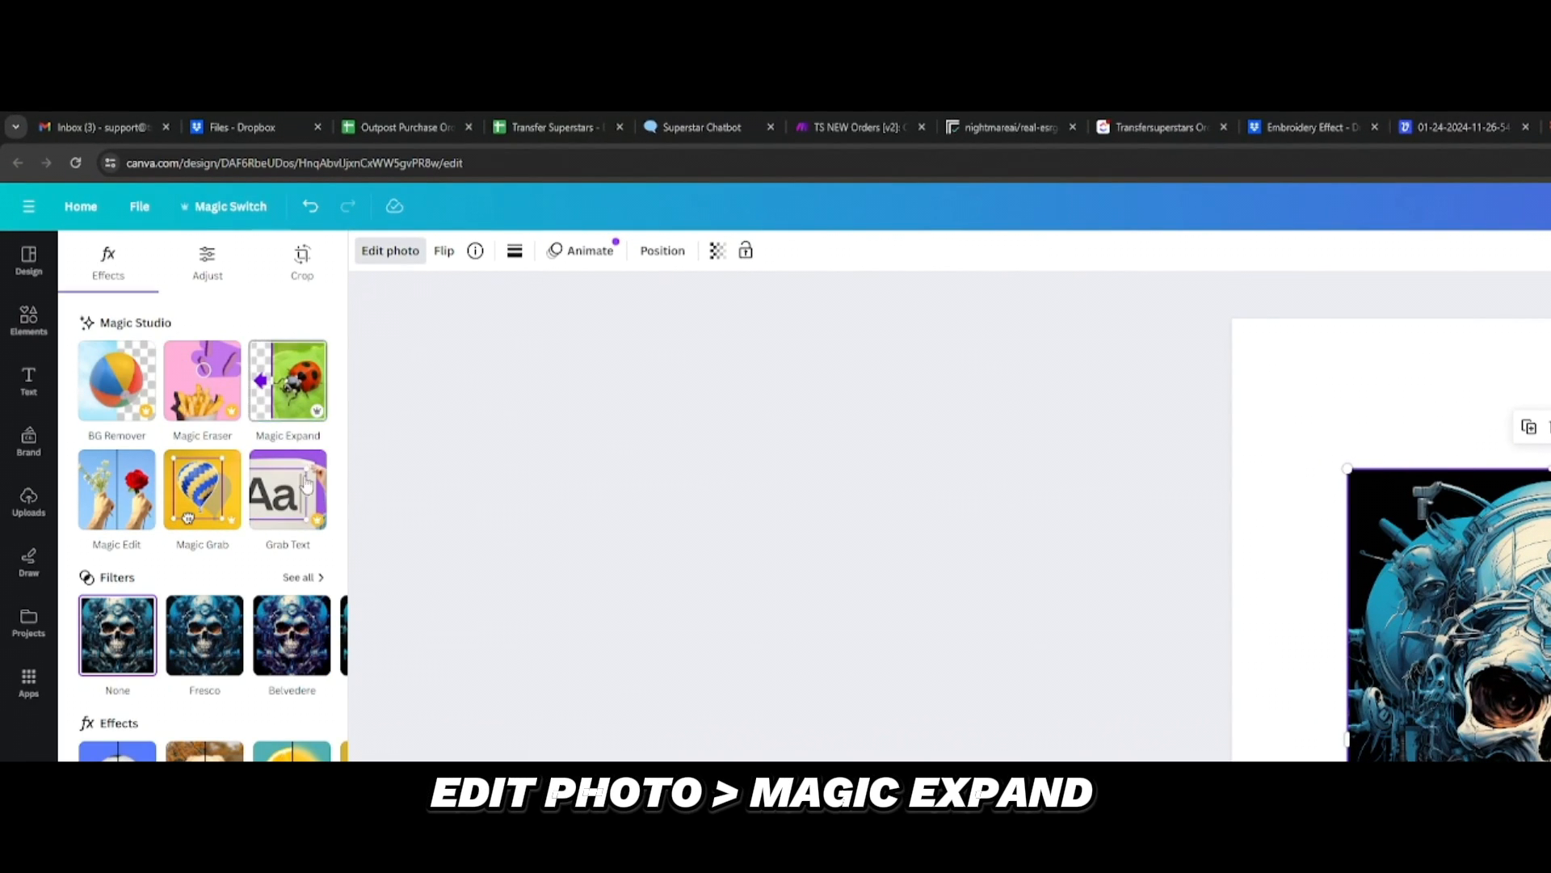
{"action": "left_click", "coordinate": [292, 387]}
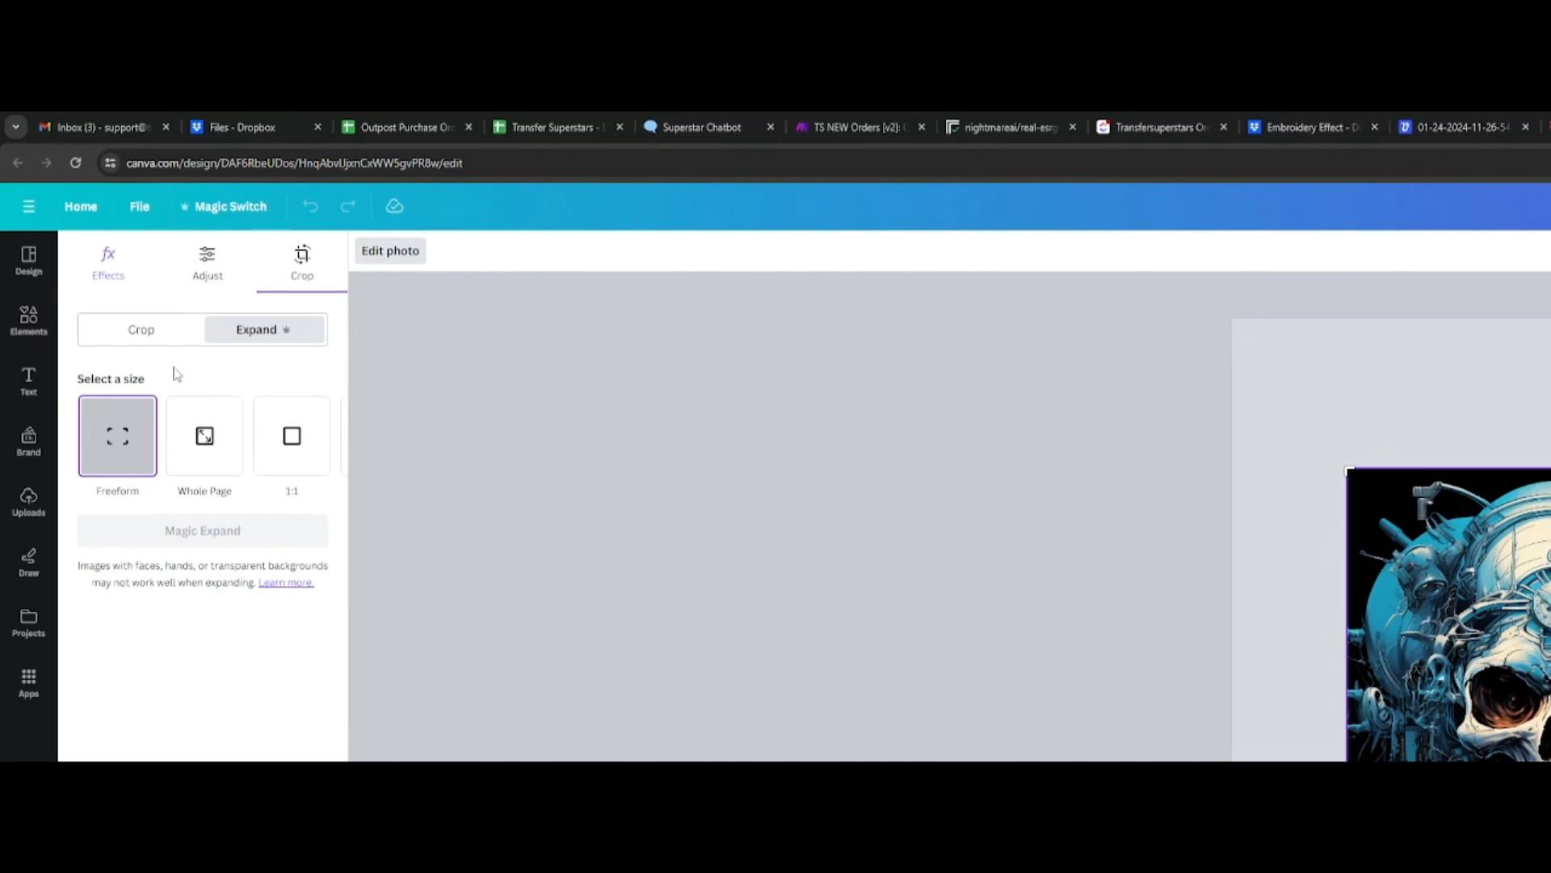
{"action": "left_click", "coordinate": [292, 442]}
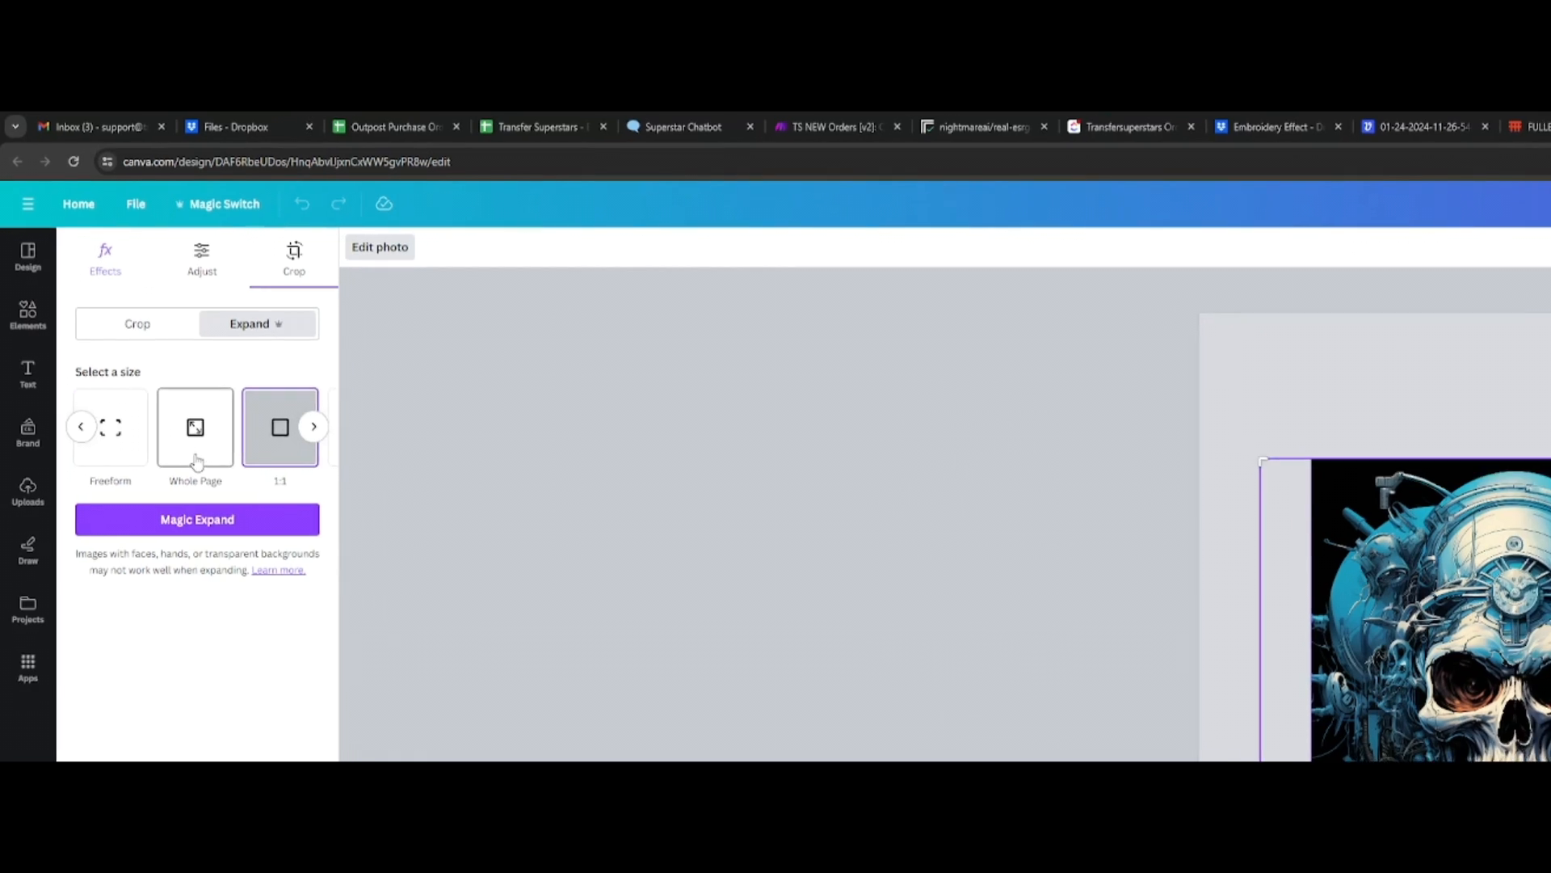
{"action": "left_click", "coordinate": [206, 440]}
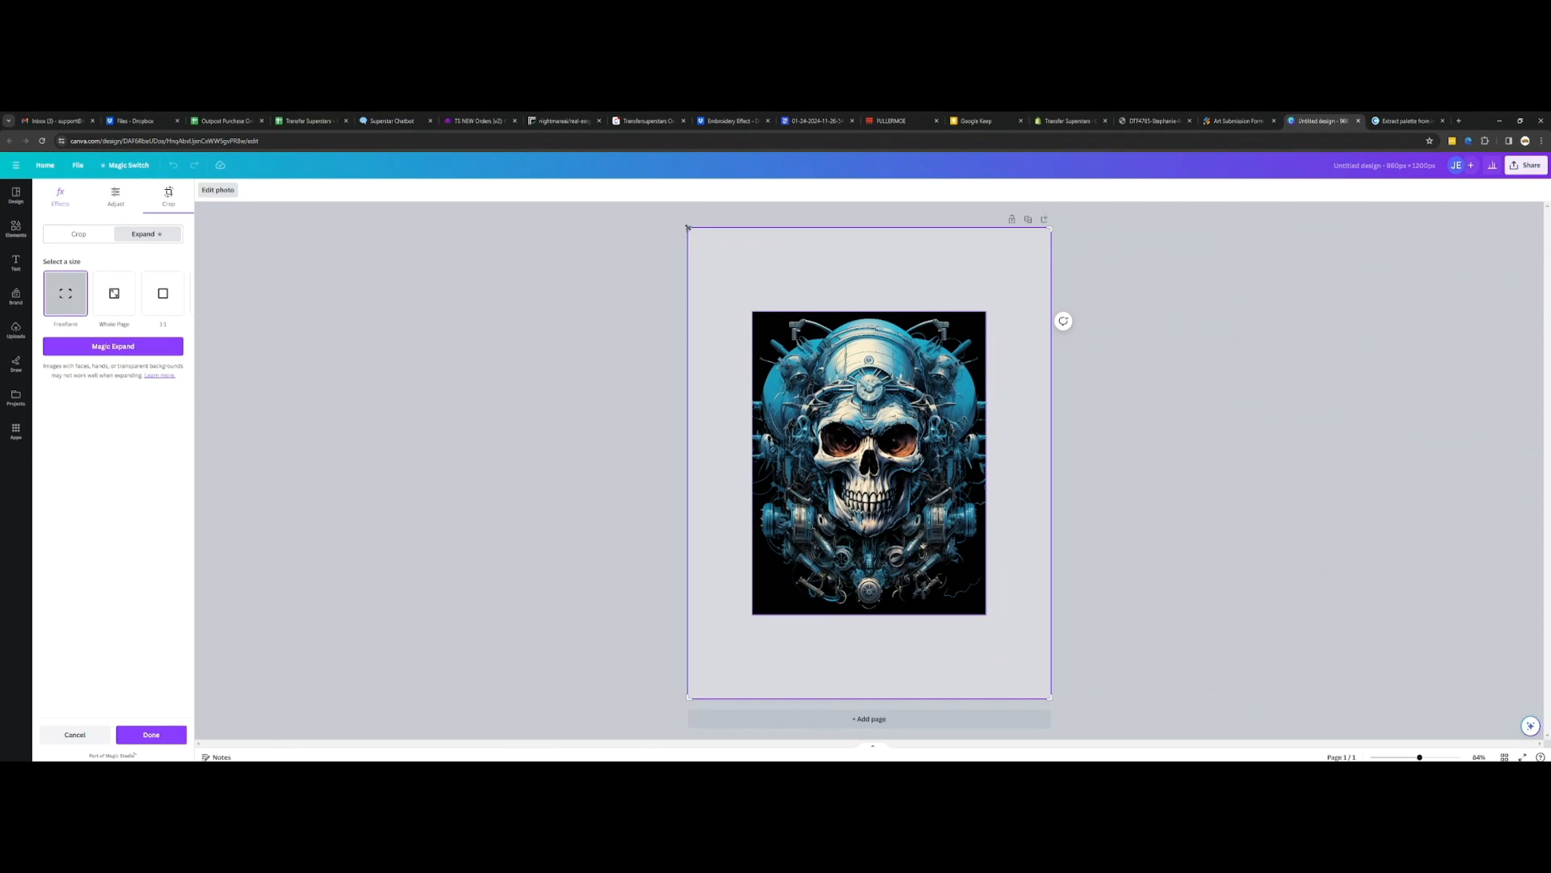
{"action": "mouse_move", "coordinate": [688, 227]}
{"action": "left_mouse_down"}
{"action": "mouse_move", "coordinate": [752, 305]}
{"action": "mouse_move", "coordinate": [557, 197]}
{"action": "mouse_move", "coordinate": [701, 239]}
{"action": "mouse_move", "coordinate": [687, 229]}
{"action": "left_mouse_up"}
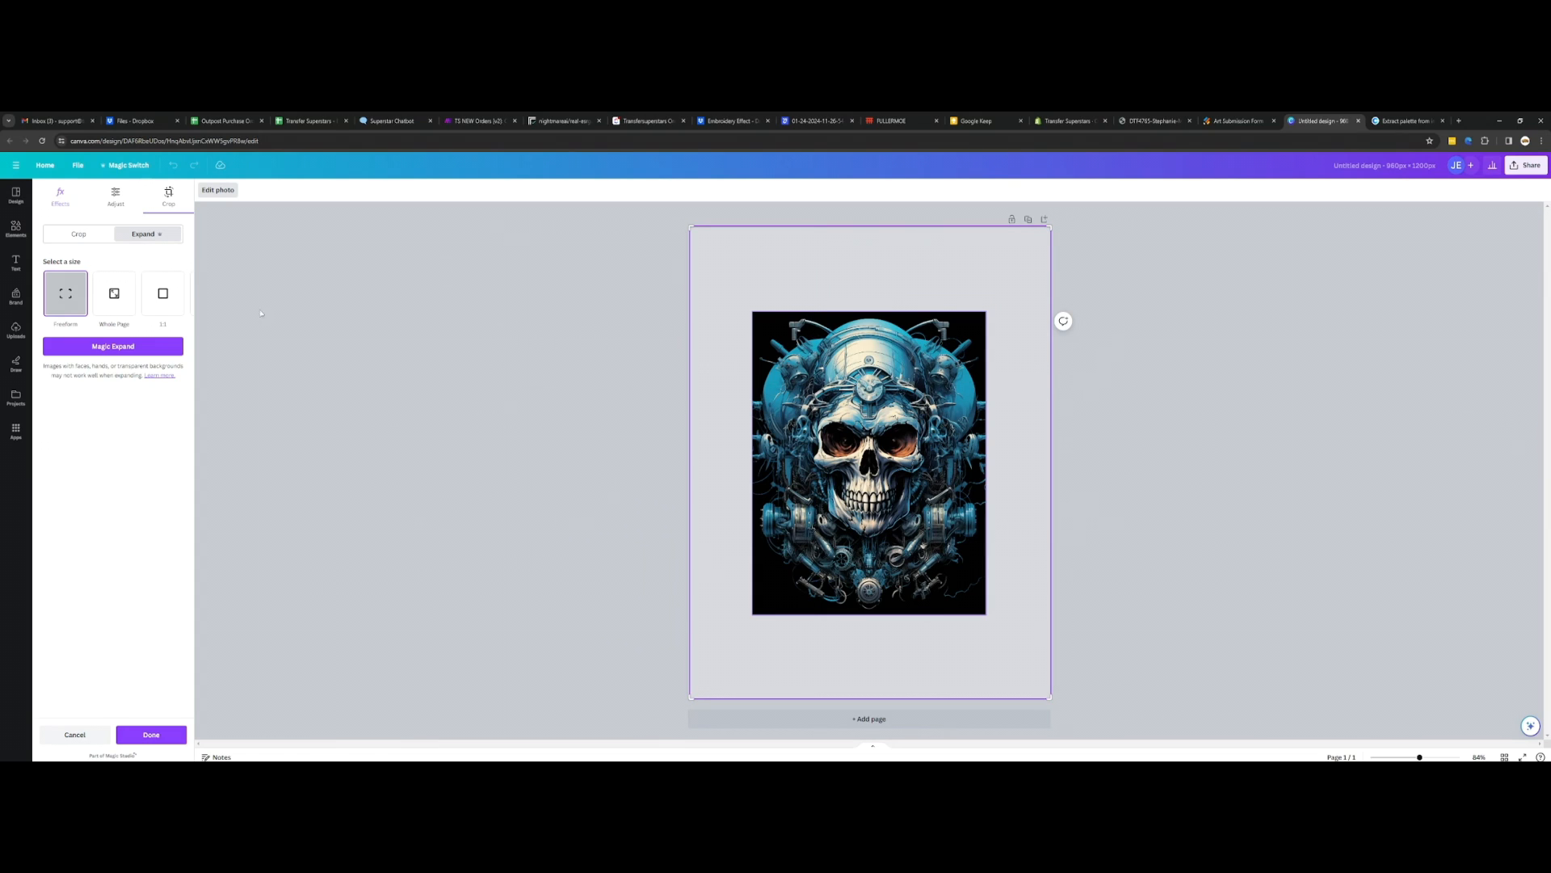
{"action": "left_click", "coordinate": [130, 292]}
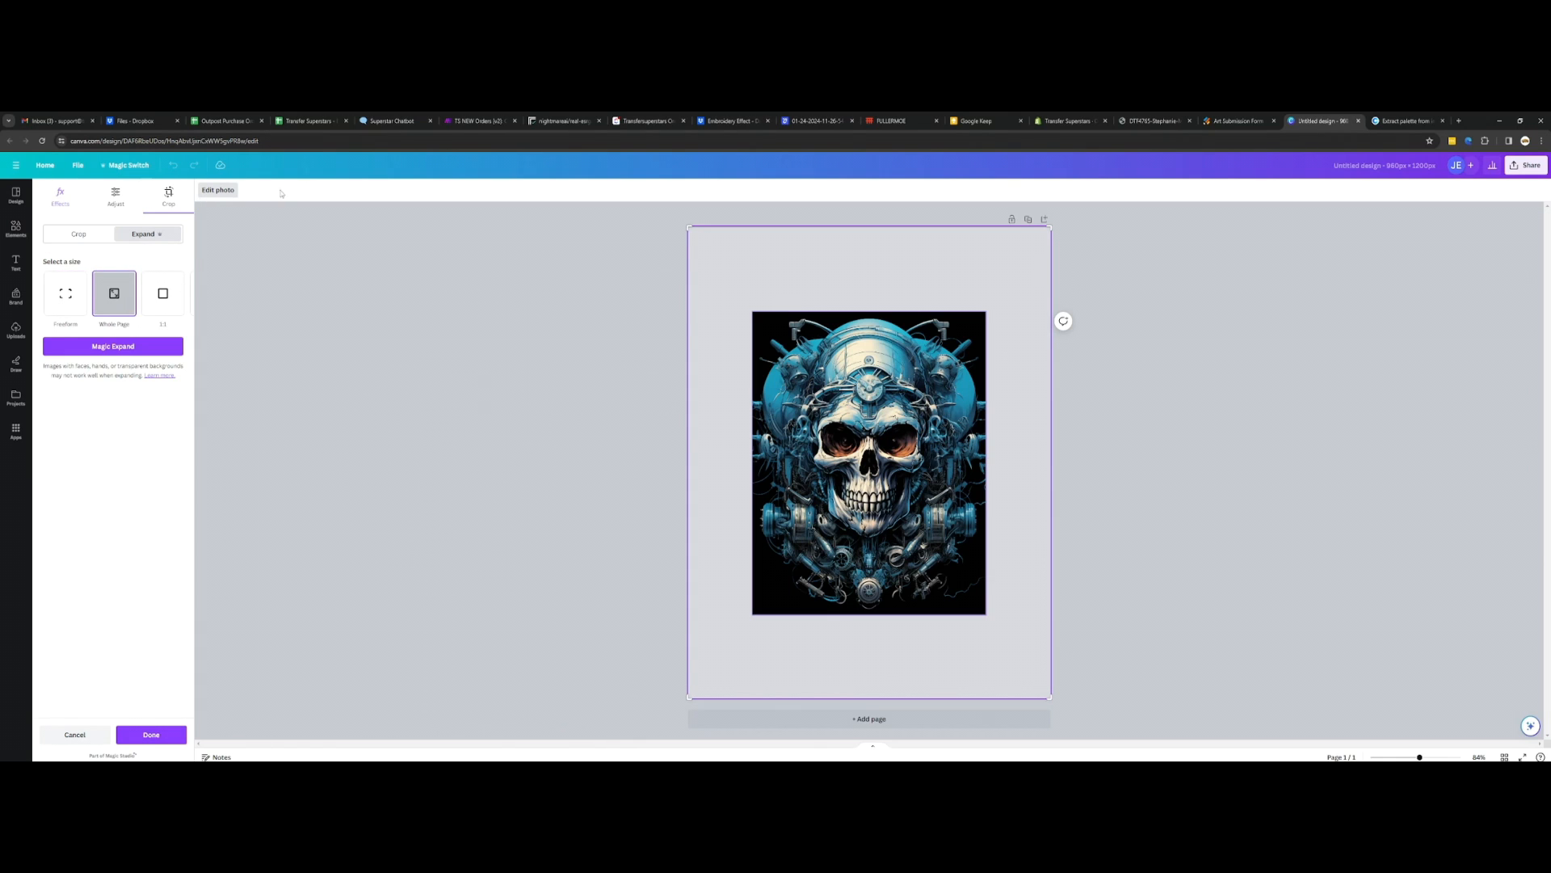
{"action": "left_click", "coordinate": [370, 655]}
Step: Enlarge the skull image on the page, leaving a margin around it, and run Magic Expand with the Whole Page size
{"action": "left_click_drag", "start_coordinate": [986, 616], "coordinate": [1016, 652]}
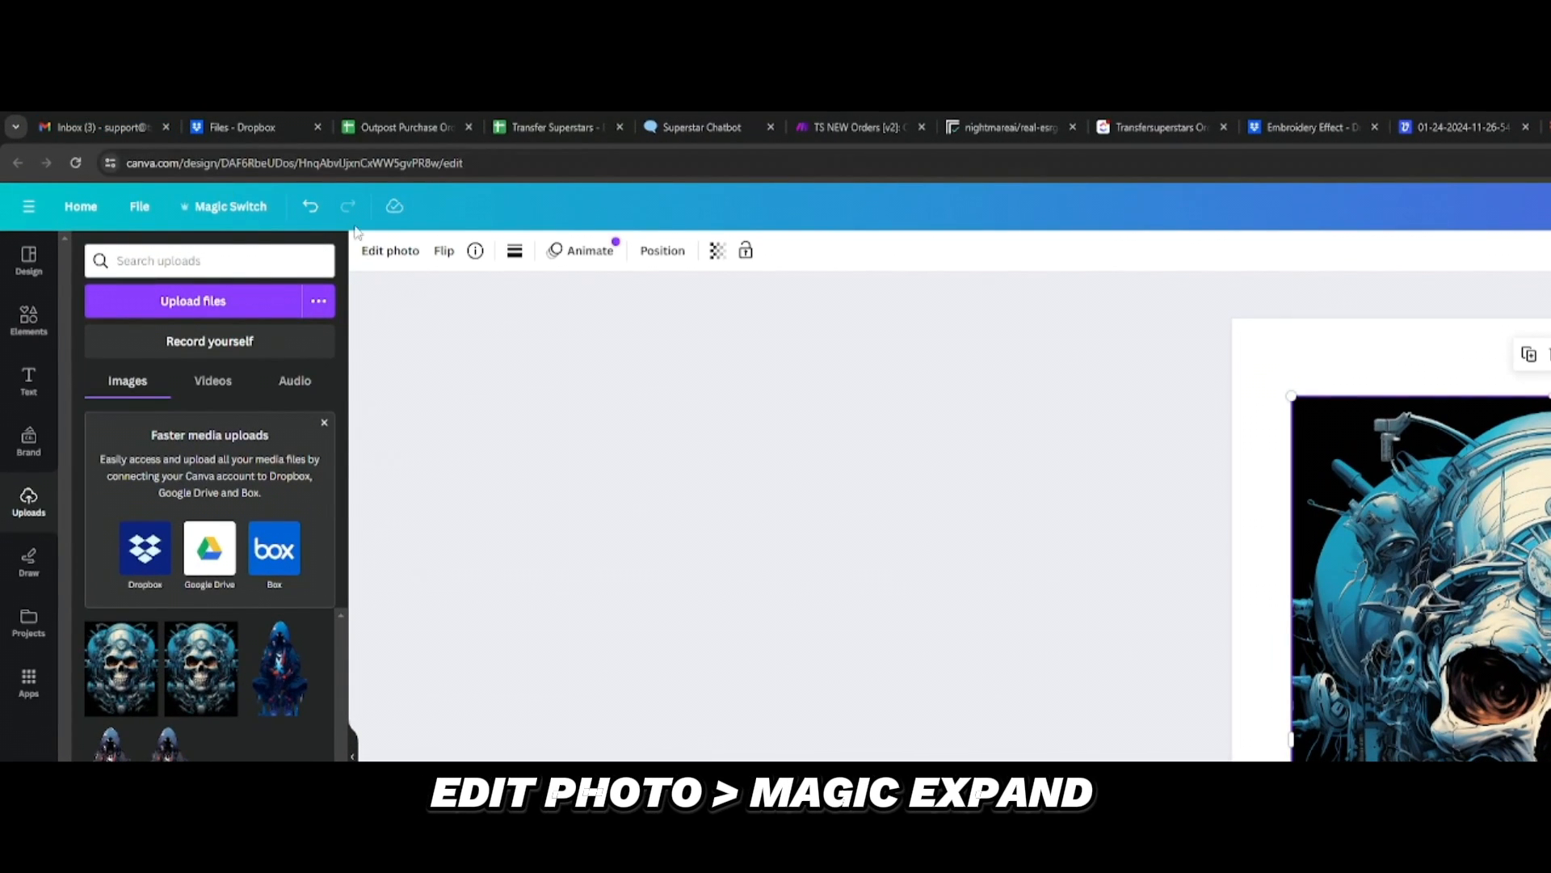
{"action": "left_click", "coordinate": [388, 255]}
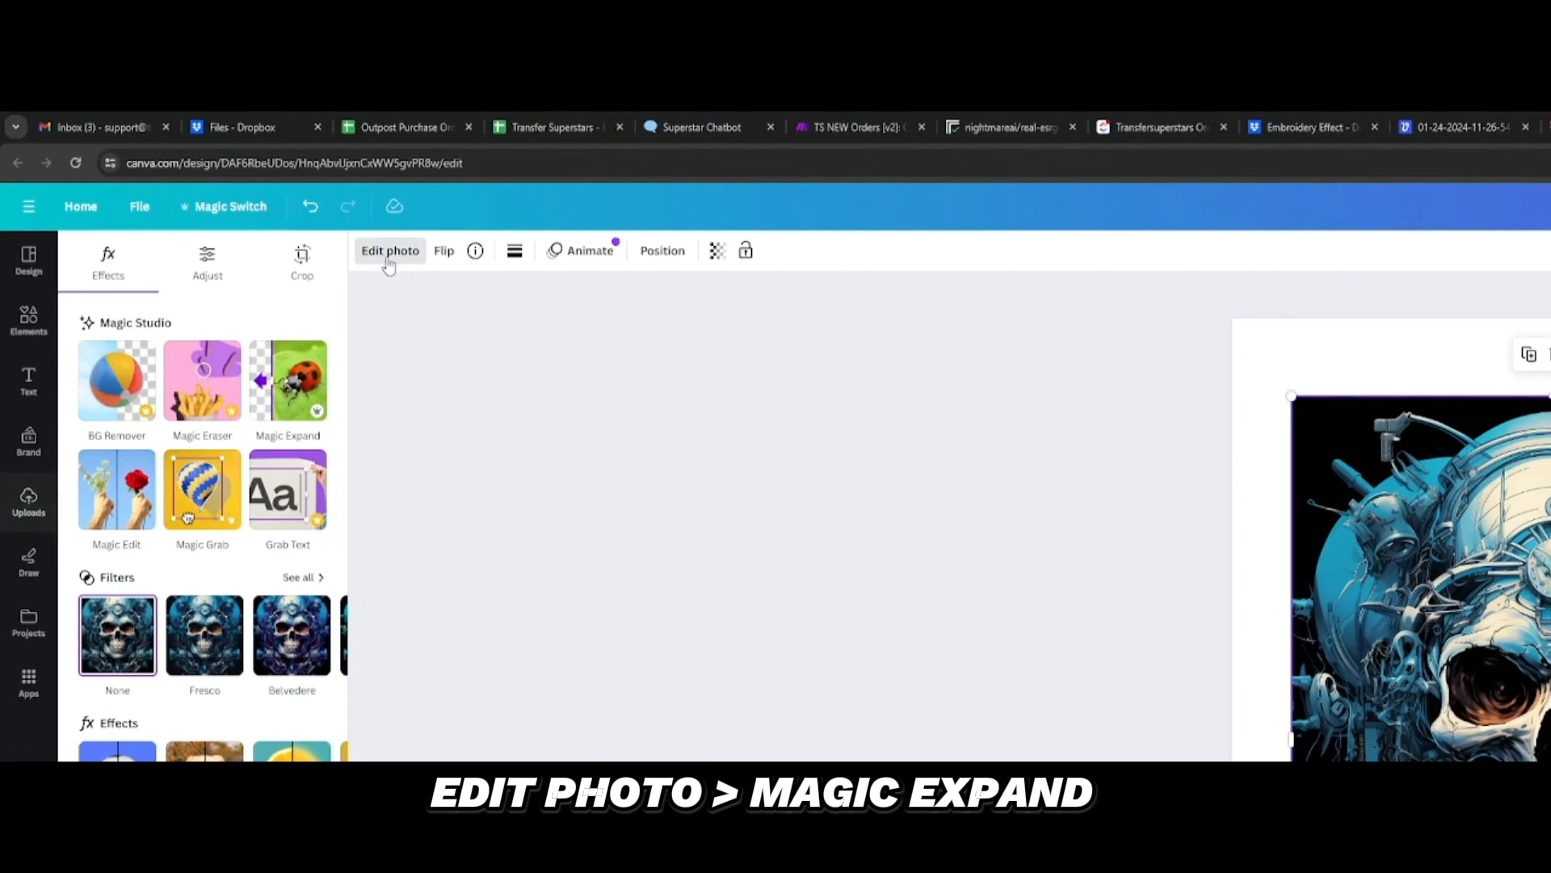
{"action": "left_click", "coordinate": [310, 402]}
{"action": "left_click", "coordinate": [223, 439]}
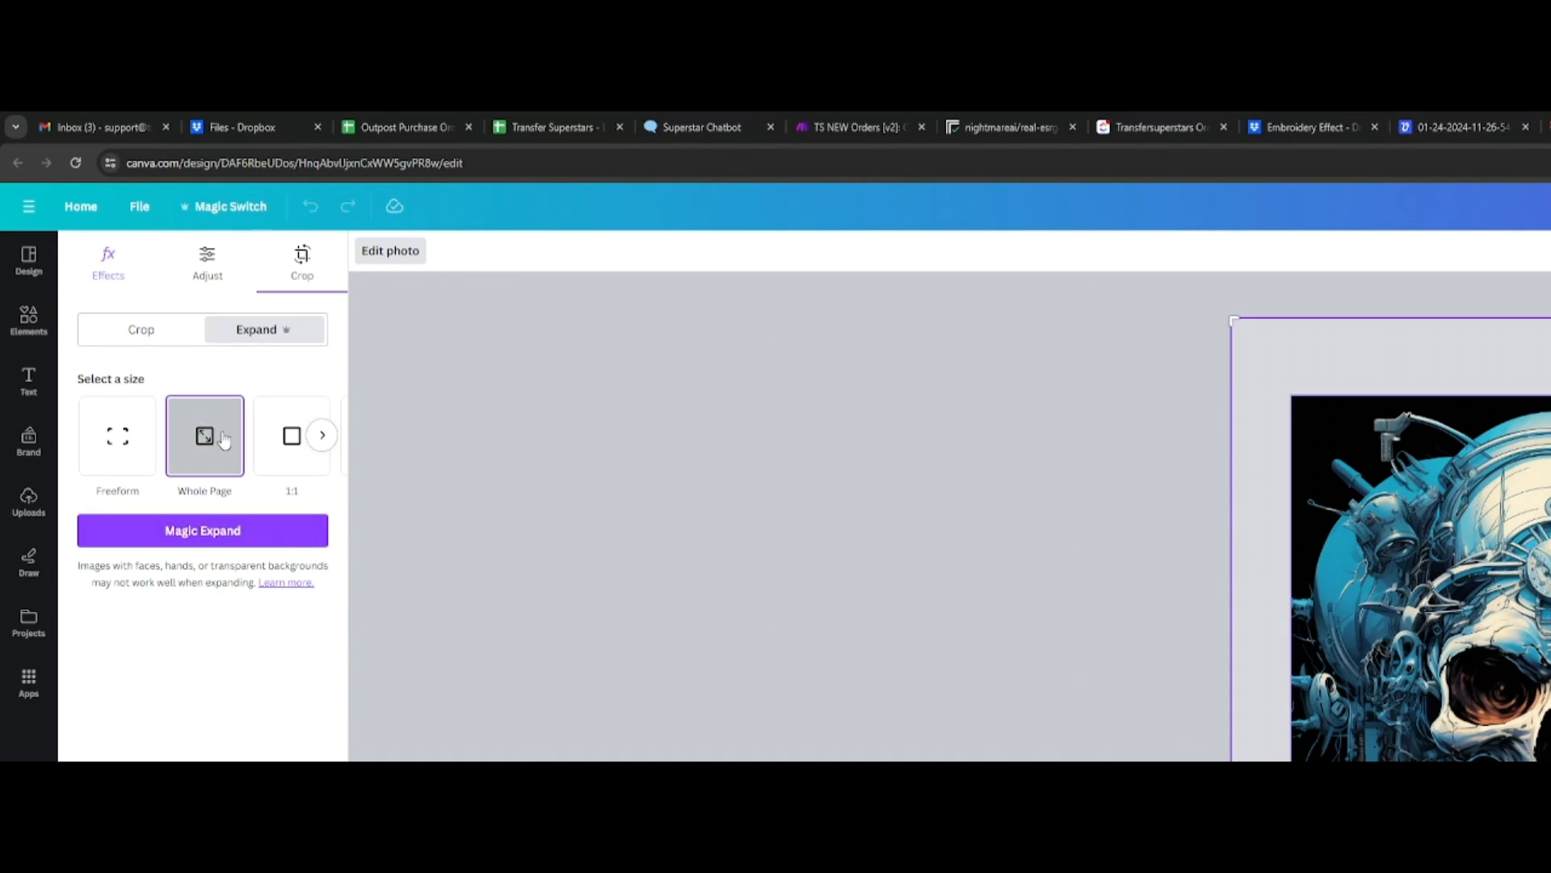
{"action": "left_click", "coordinate": [284, 534]}
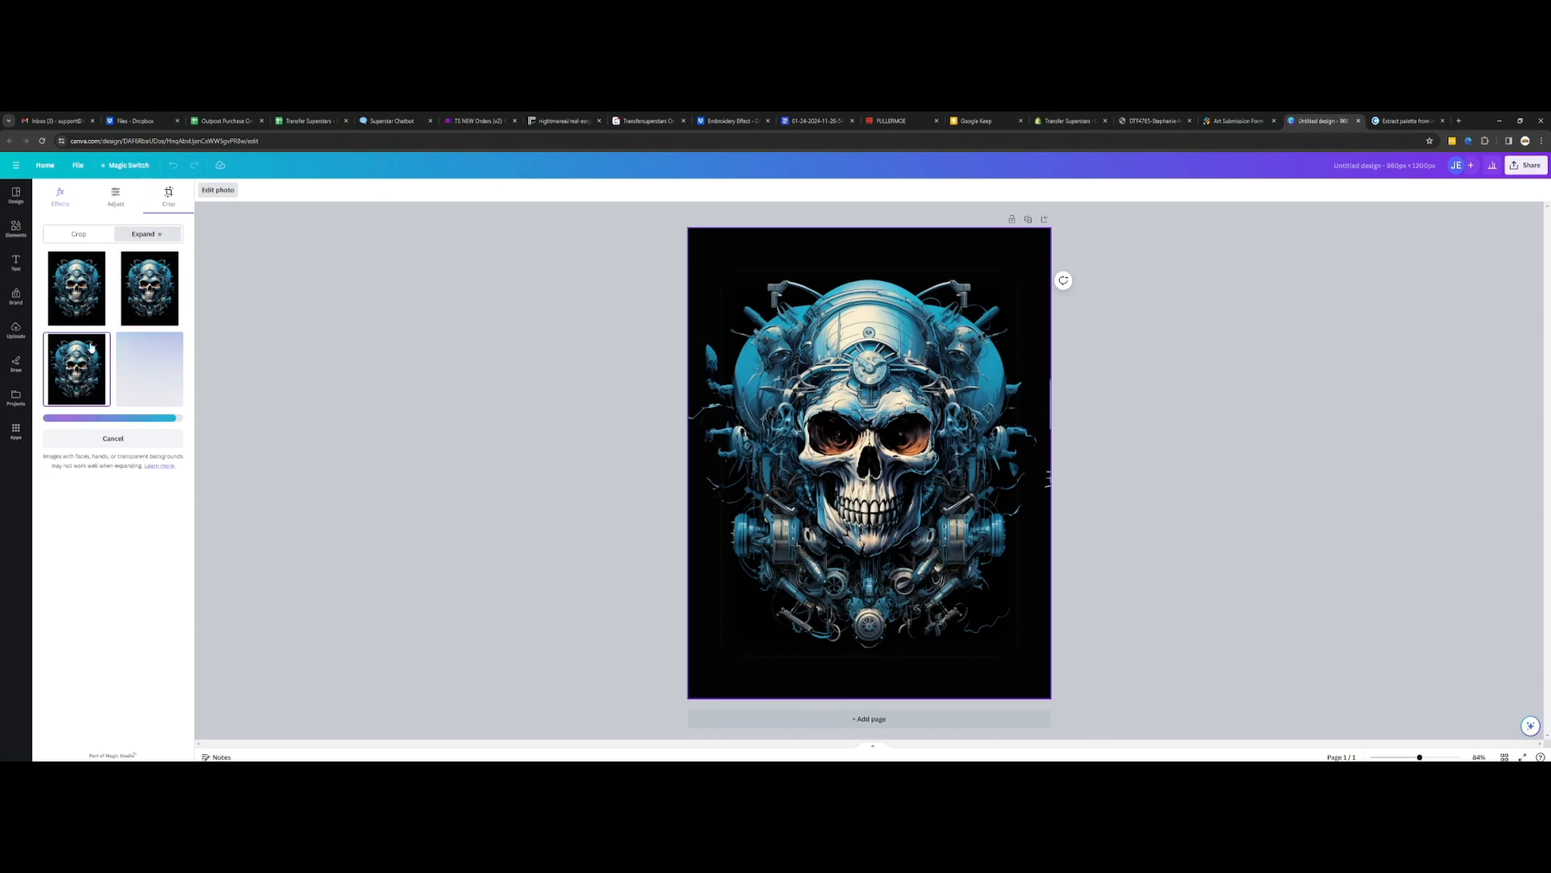
Step: Compare the generated Magic Expand variants of the skull image and discard them
{"action": "left_click", "coordinate": [172, 300]}
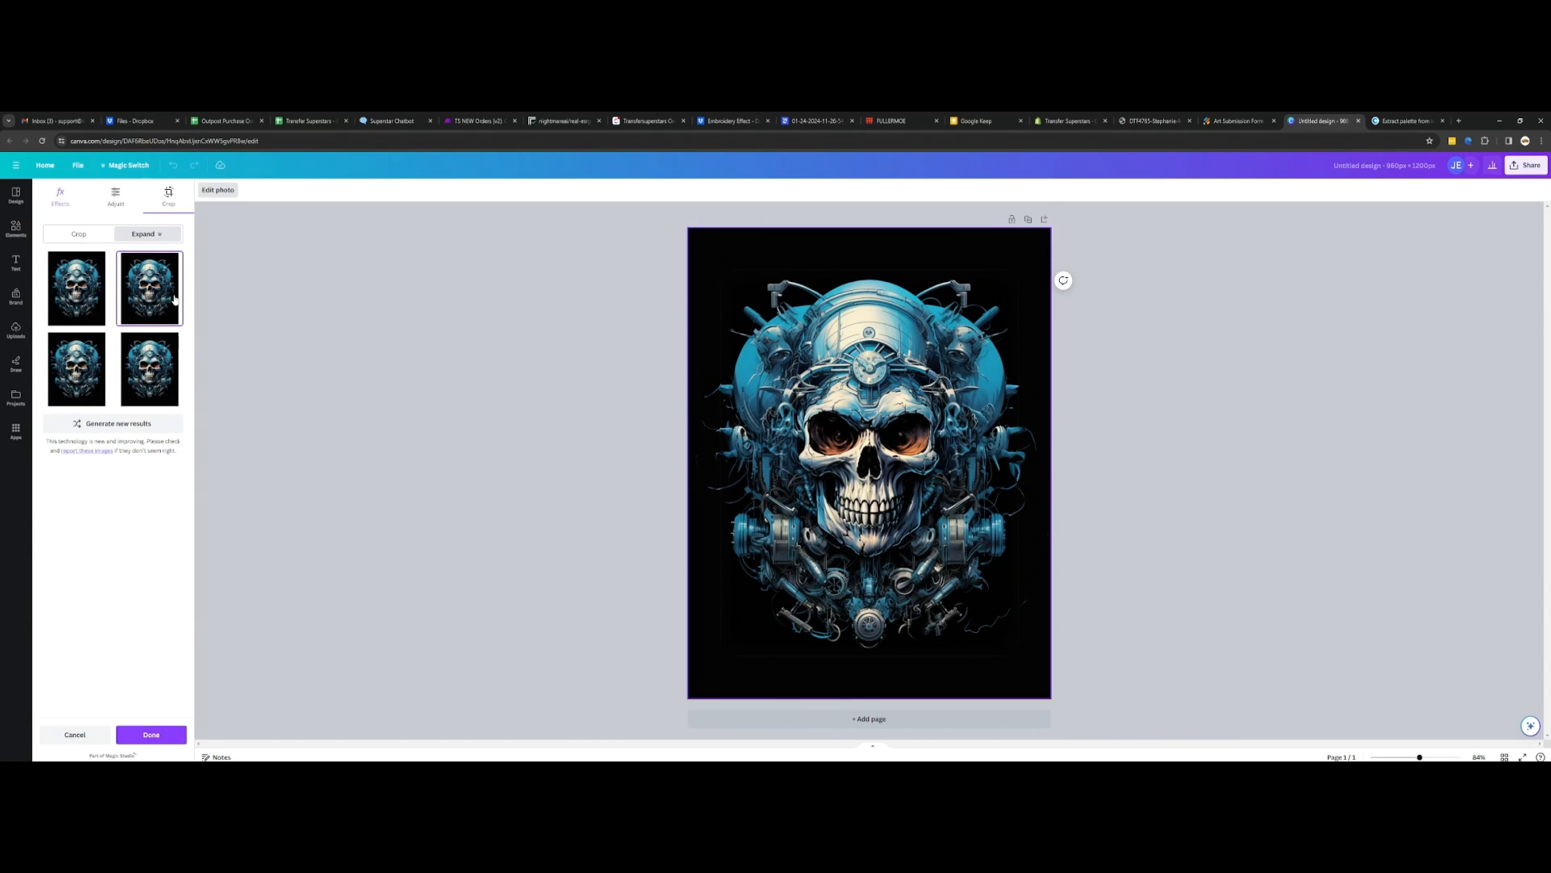
{"action": "left_click", "coordinate": [88, 367]}
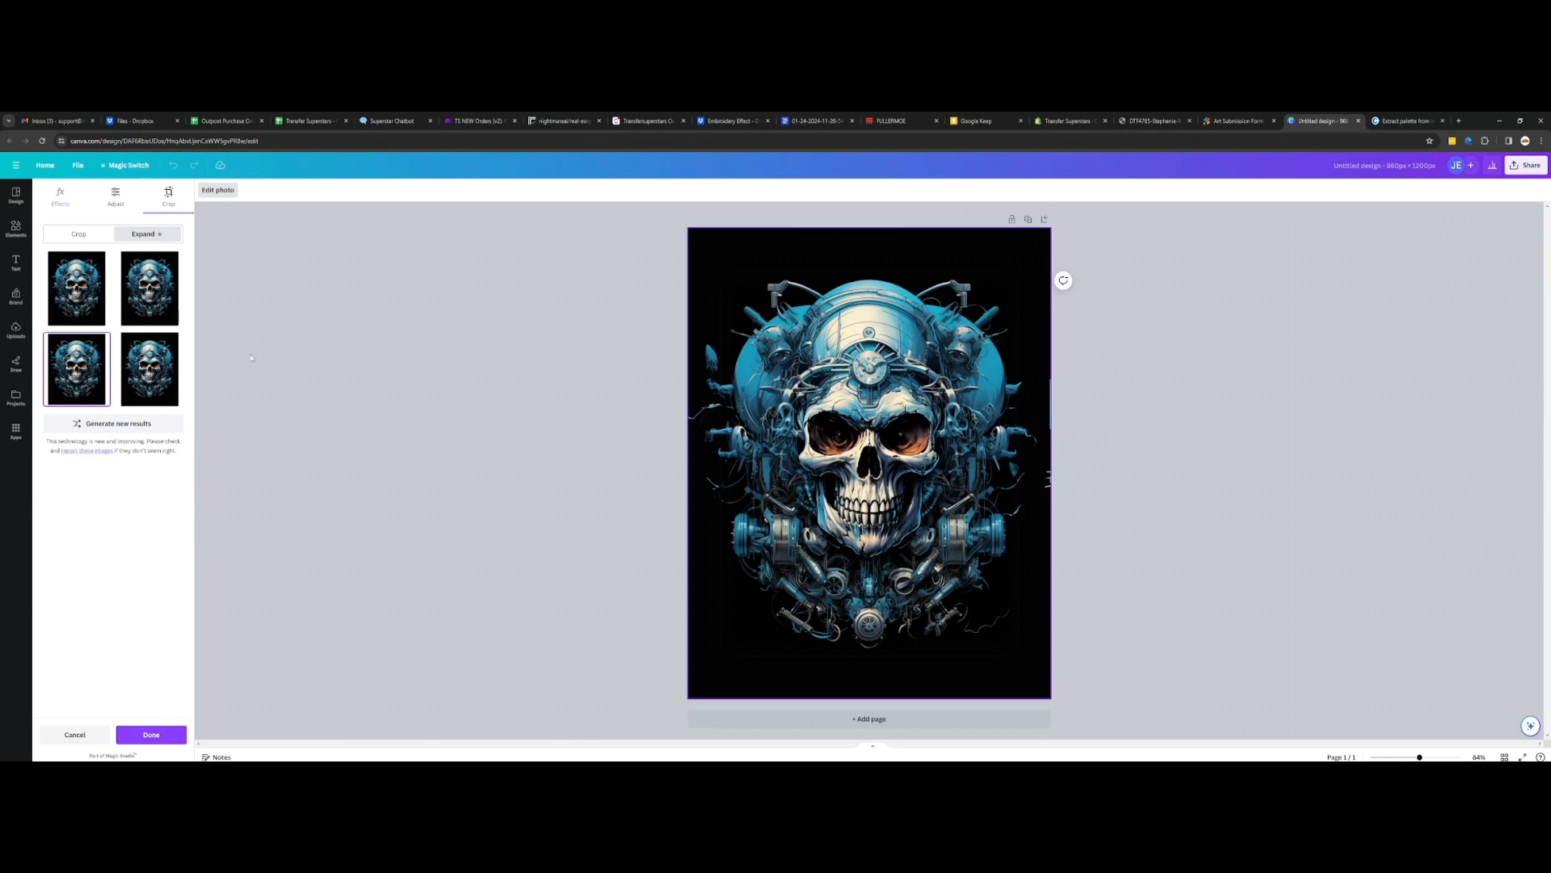
{"action": "left_click", "coordinate": [180, 369]}
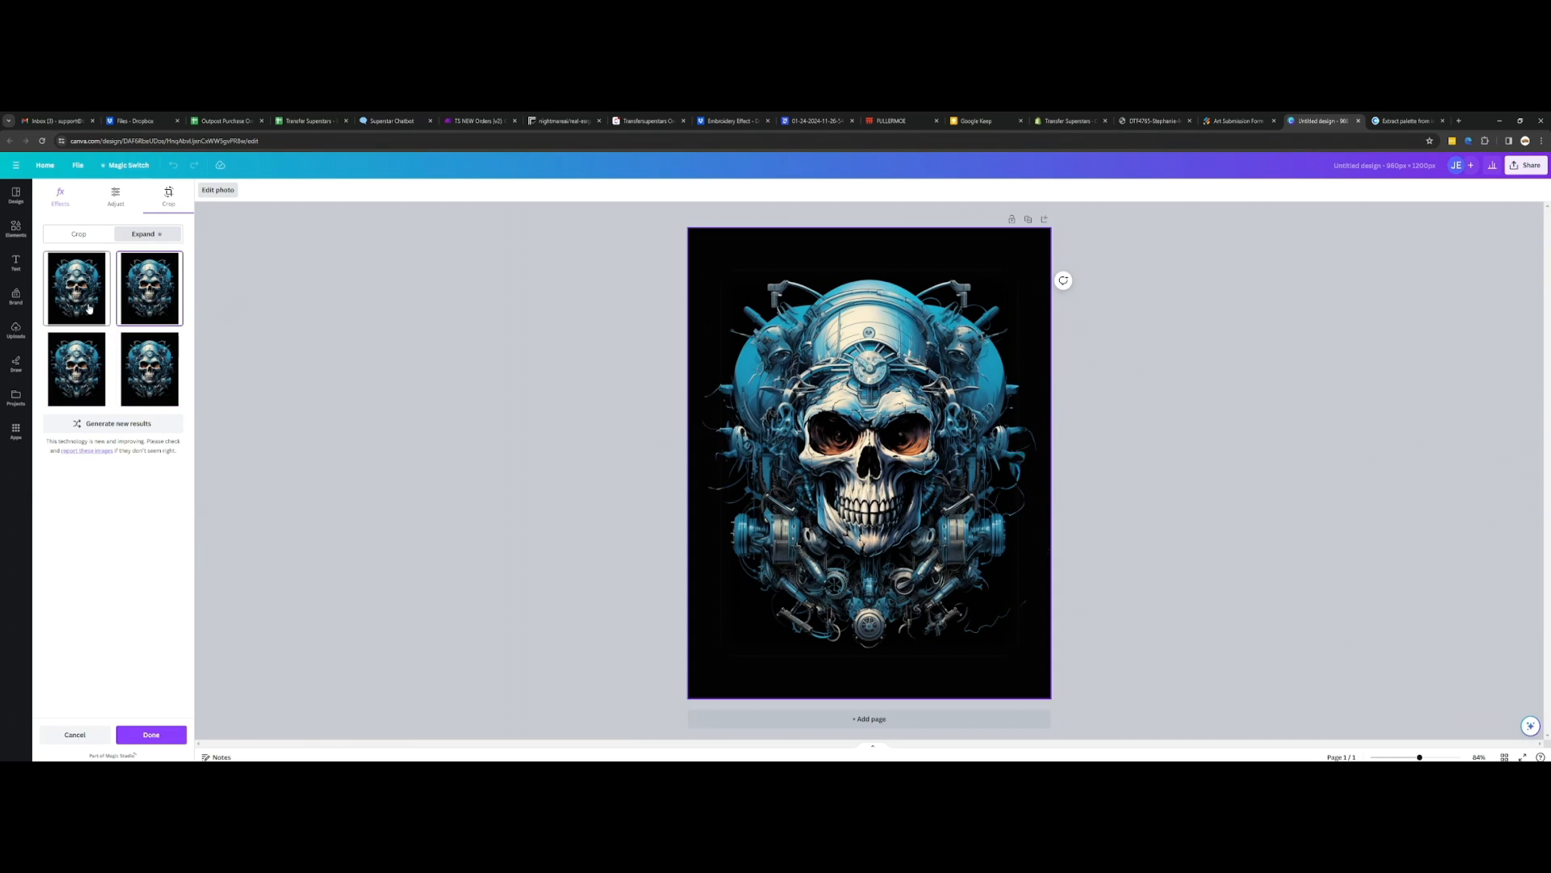
{"action": "left_click", "coordinate": [140, 293]}
{"action": "left_click", "coordinate": [145, 382]}
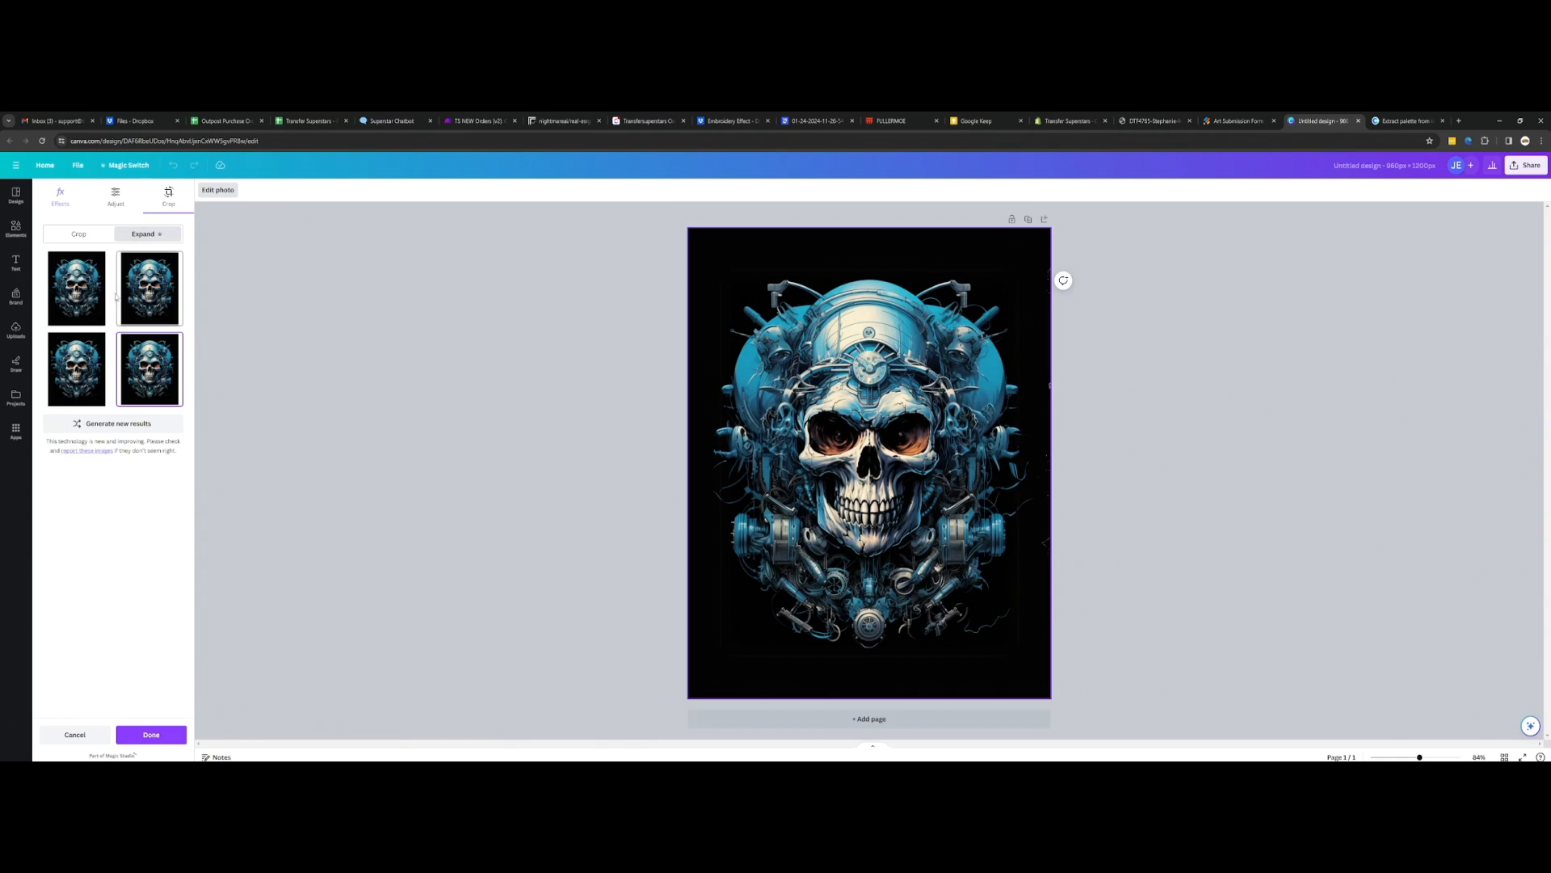
{"action": "left_click", "coordinate": [74, 735]}
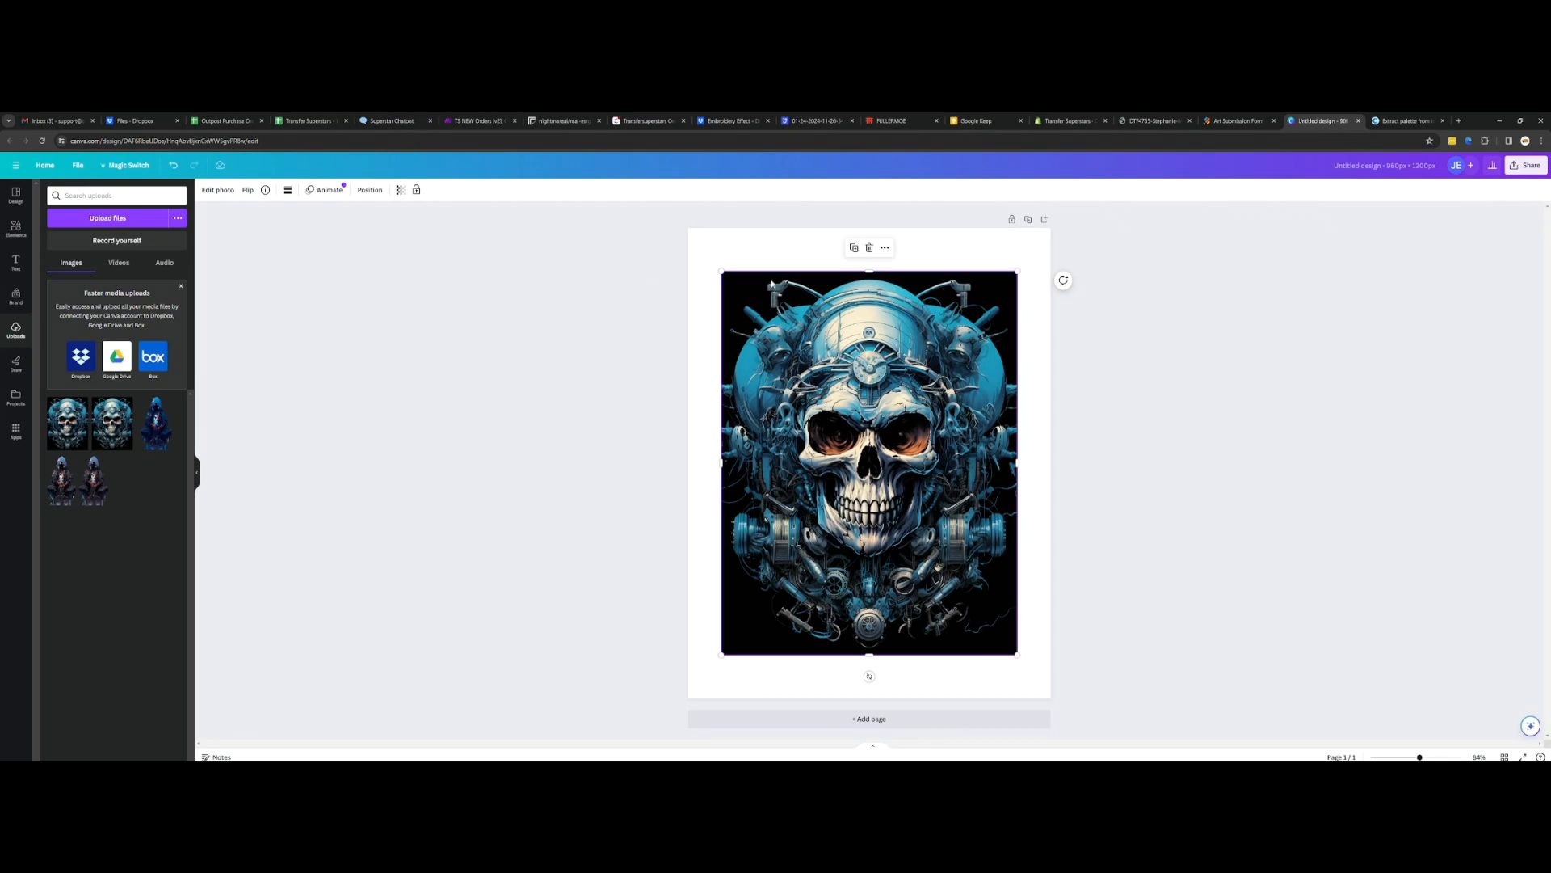
Step: Generate a fresh set of Magic Expand results for the skull image using the Whole Page size
{"action": "left_click", "coordinate": [199, 477]}
{"action": "left_click", "coordinate": [217, 190]}
{"action": "left_click", "coordinate": [166, 274]}
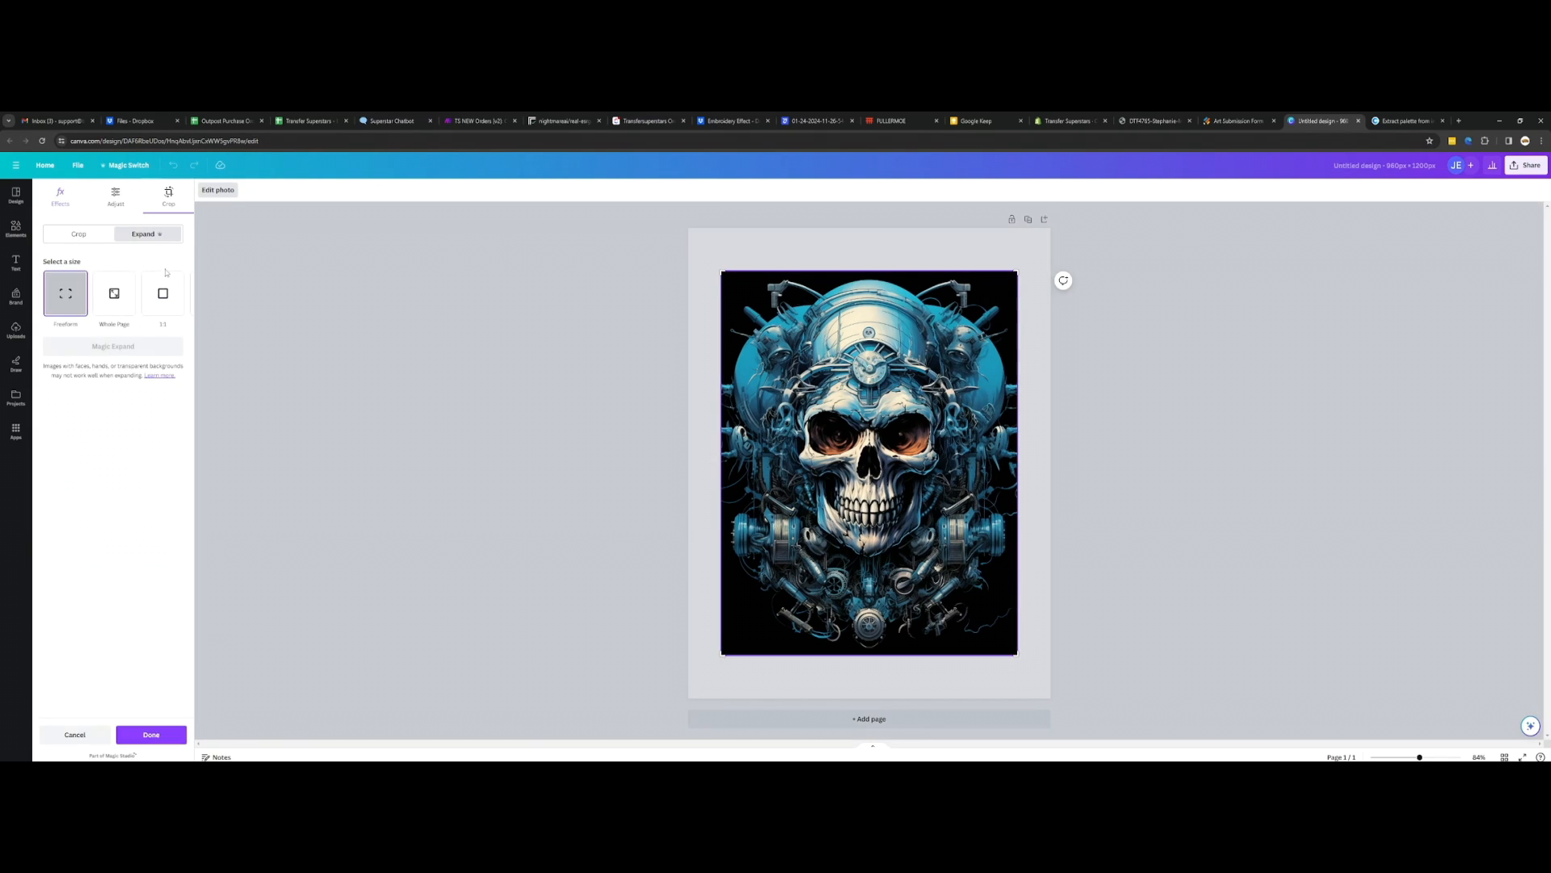
{"action": "left_click", "coordinate": [117, 295]}
{"action": "left_click", "coordinate": [135, 348]}
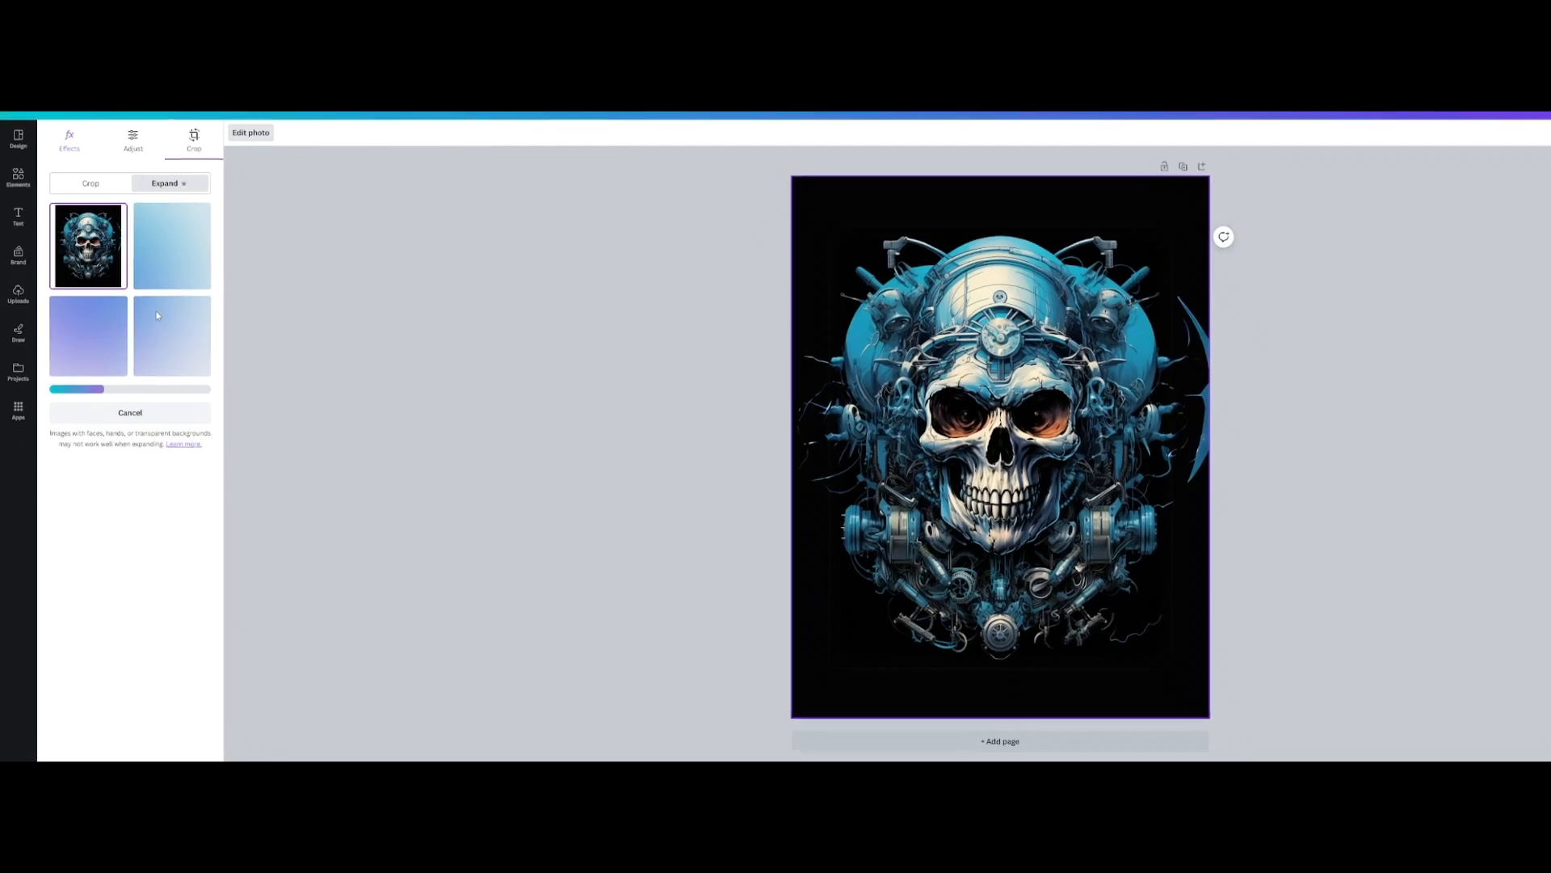
Step: Compare the first and second expanded variants, apply the second one to the skull image, and inspect its edges
{"action": "left_click", "coordinate": [176, 238]}
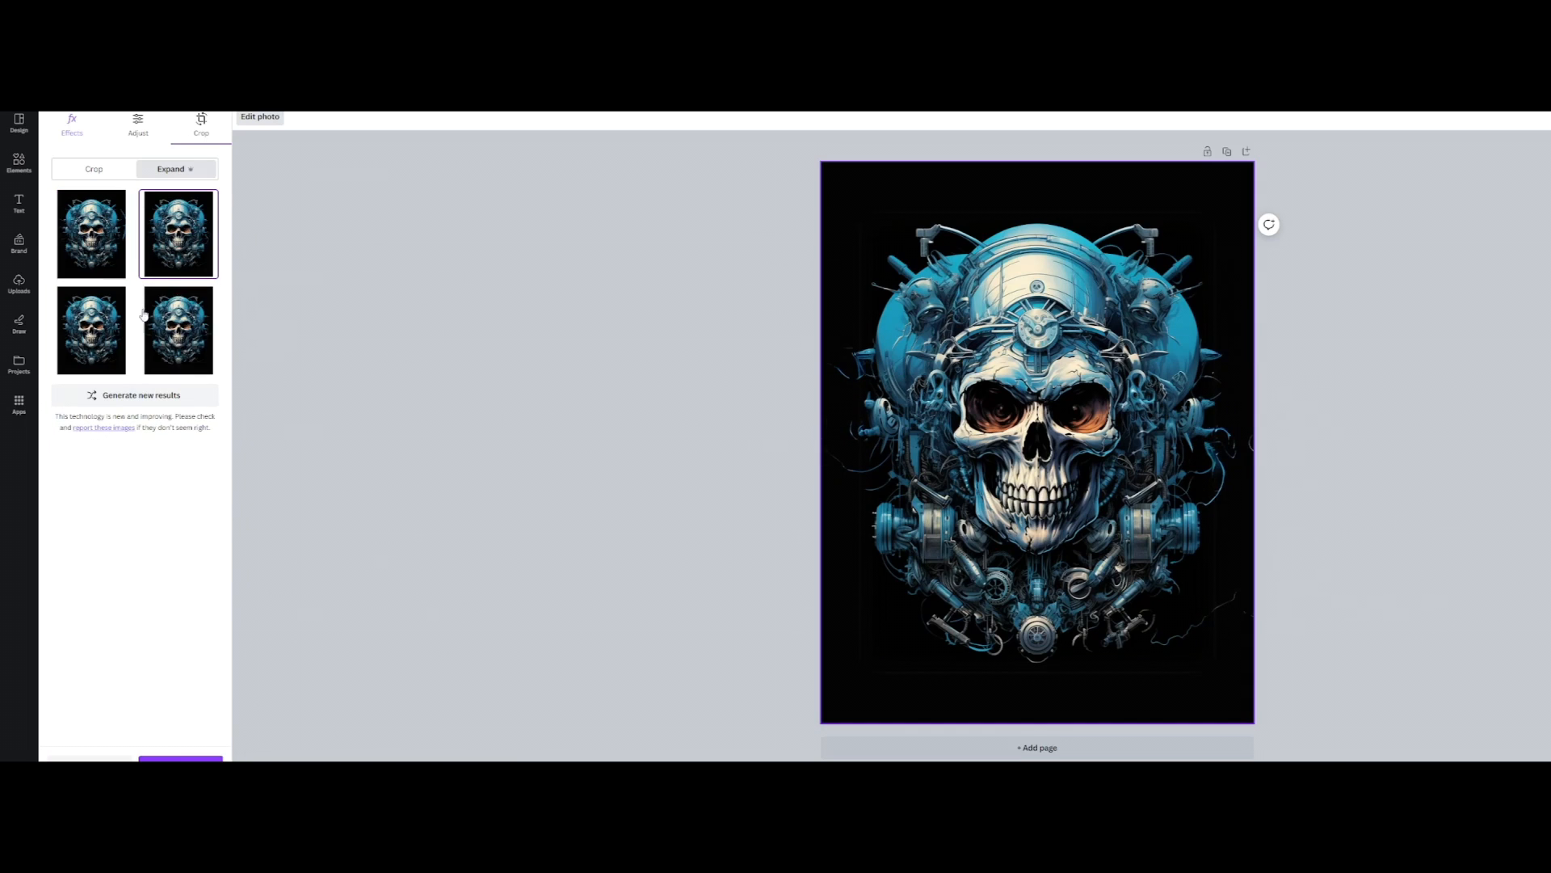
{"action": "left_click", "coordinate": [113, 244]}
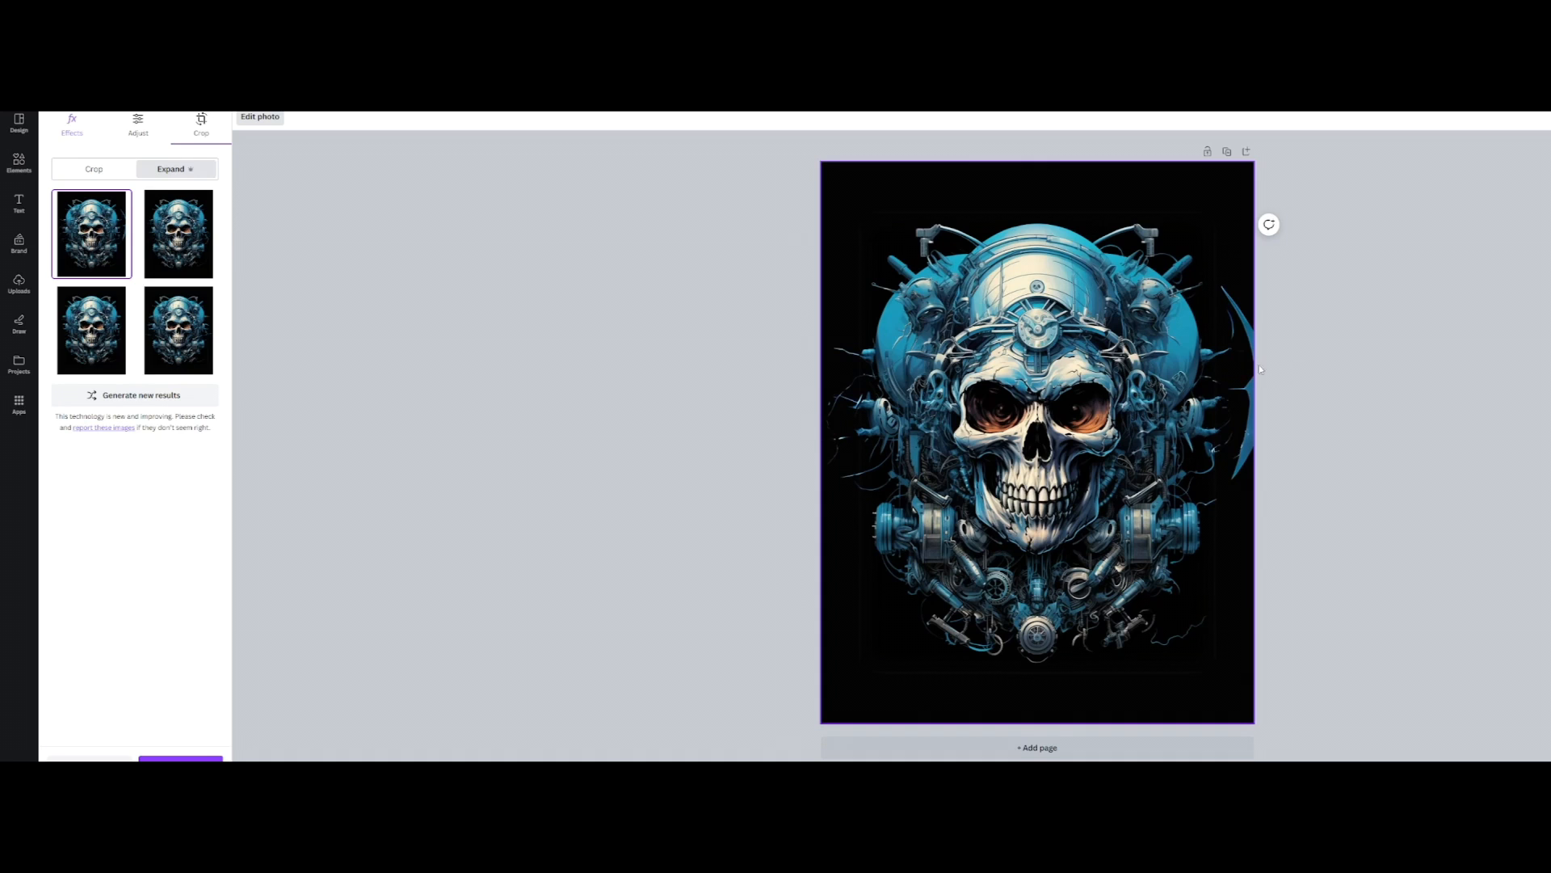
{"action": "left_click", "coordinate": [178, 242]}
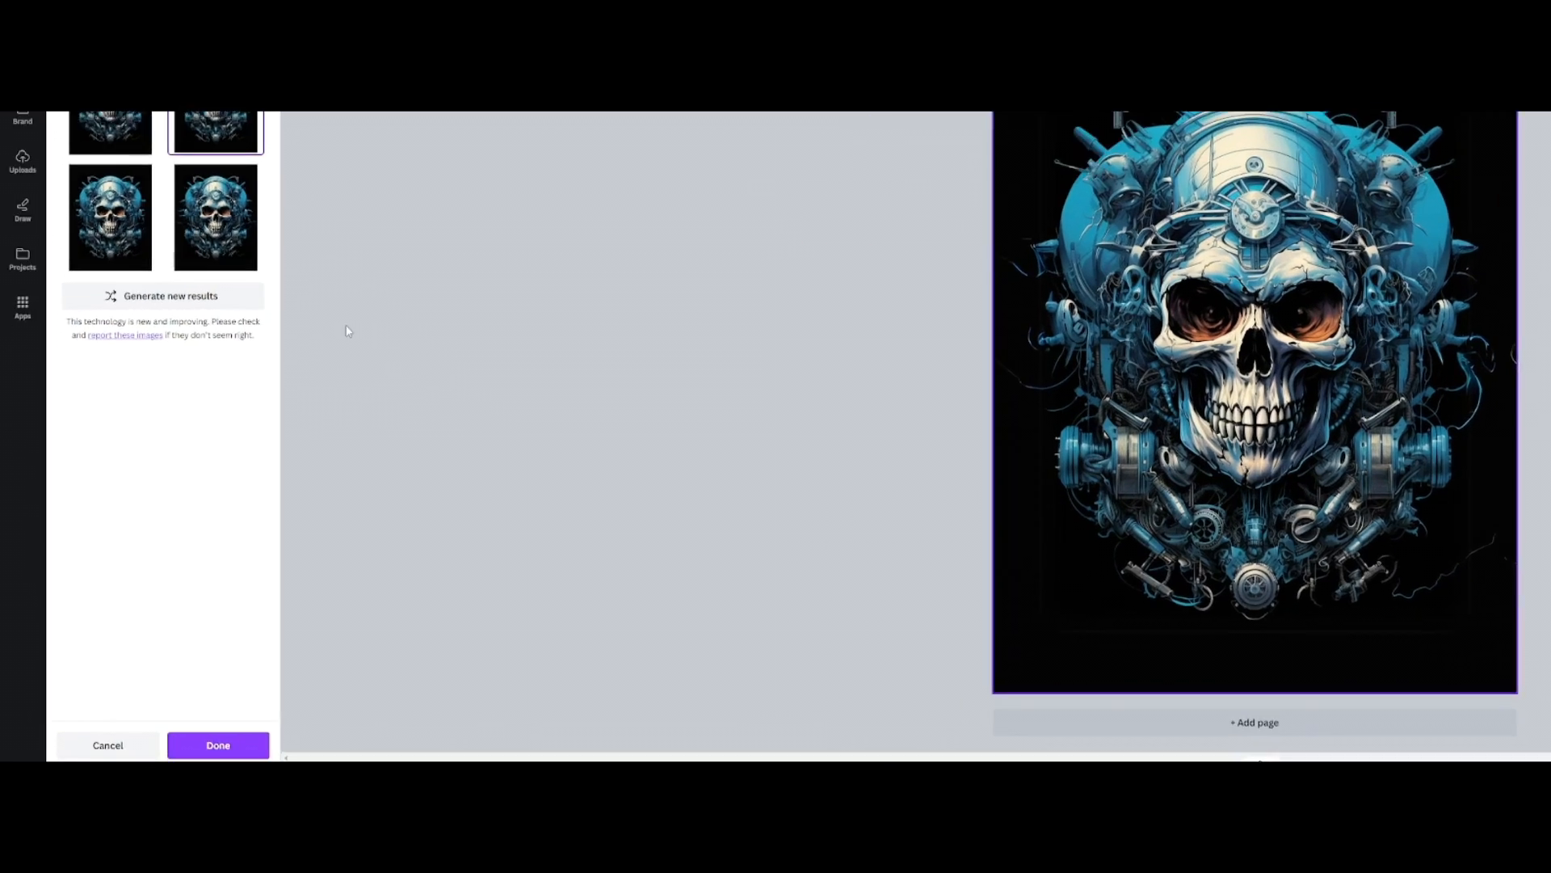
{"action": "left_click", "coordinate": [305, 719]}
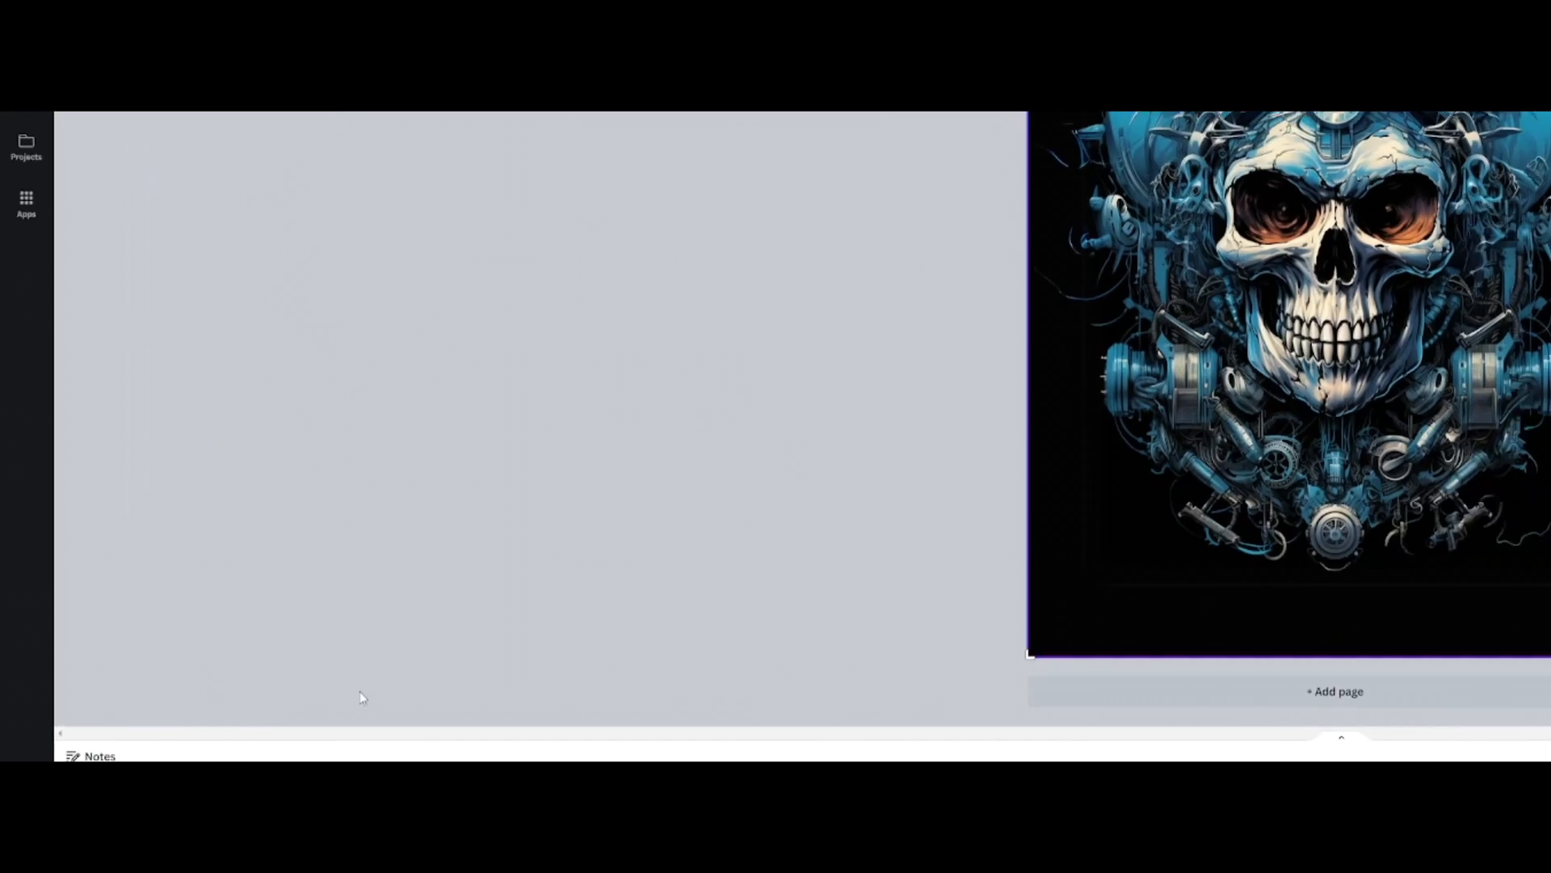
{"action": "scroll", "coordinate": [945, 644], "scroll_direction": "up", "scroll_amount": 5}
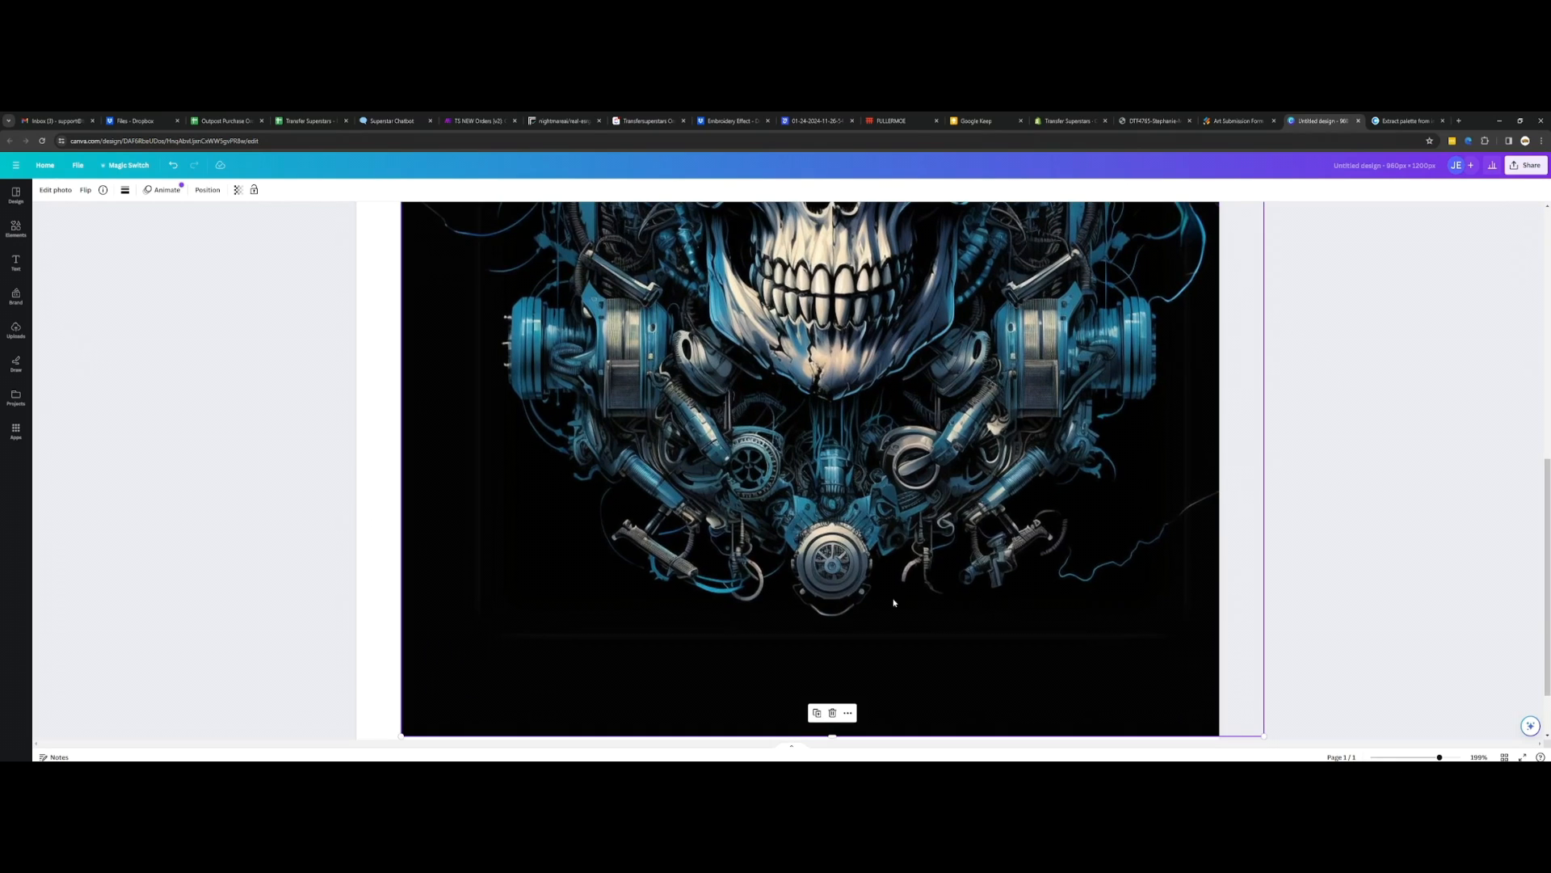
{"action": "scroll", "coordinate": [759, 630], "scroll_direction": "down", "scroll_amount": 5}
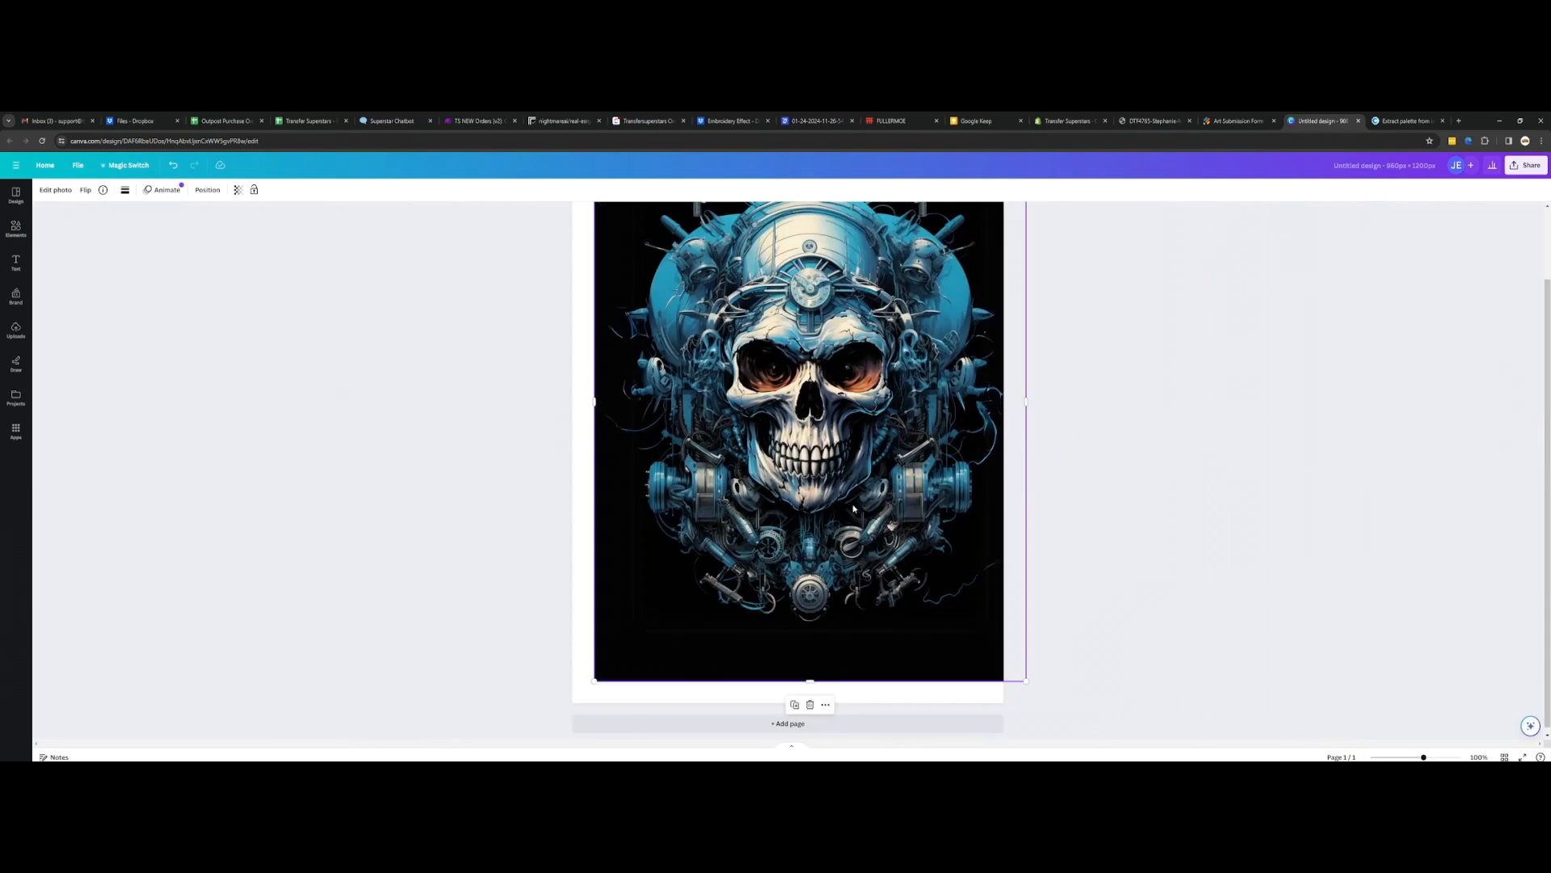
Step: Look over the expanded skull artwork and move the image so it lines up with the page on all sides
{"action": "scroll", "coordinate": [573, 472], "scroll_direction": "up", "scroll_amount": 3}
{"action": "scroll", "coordinate": [573, 472], "scroll_direction": "down", "scroll_amount": 3}
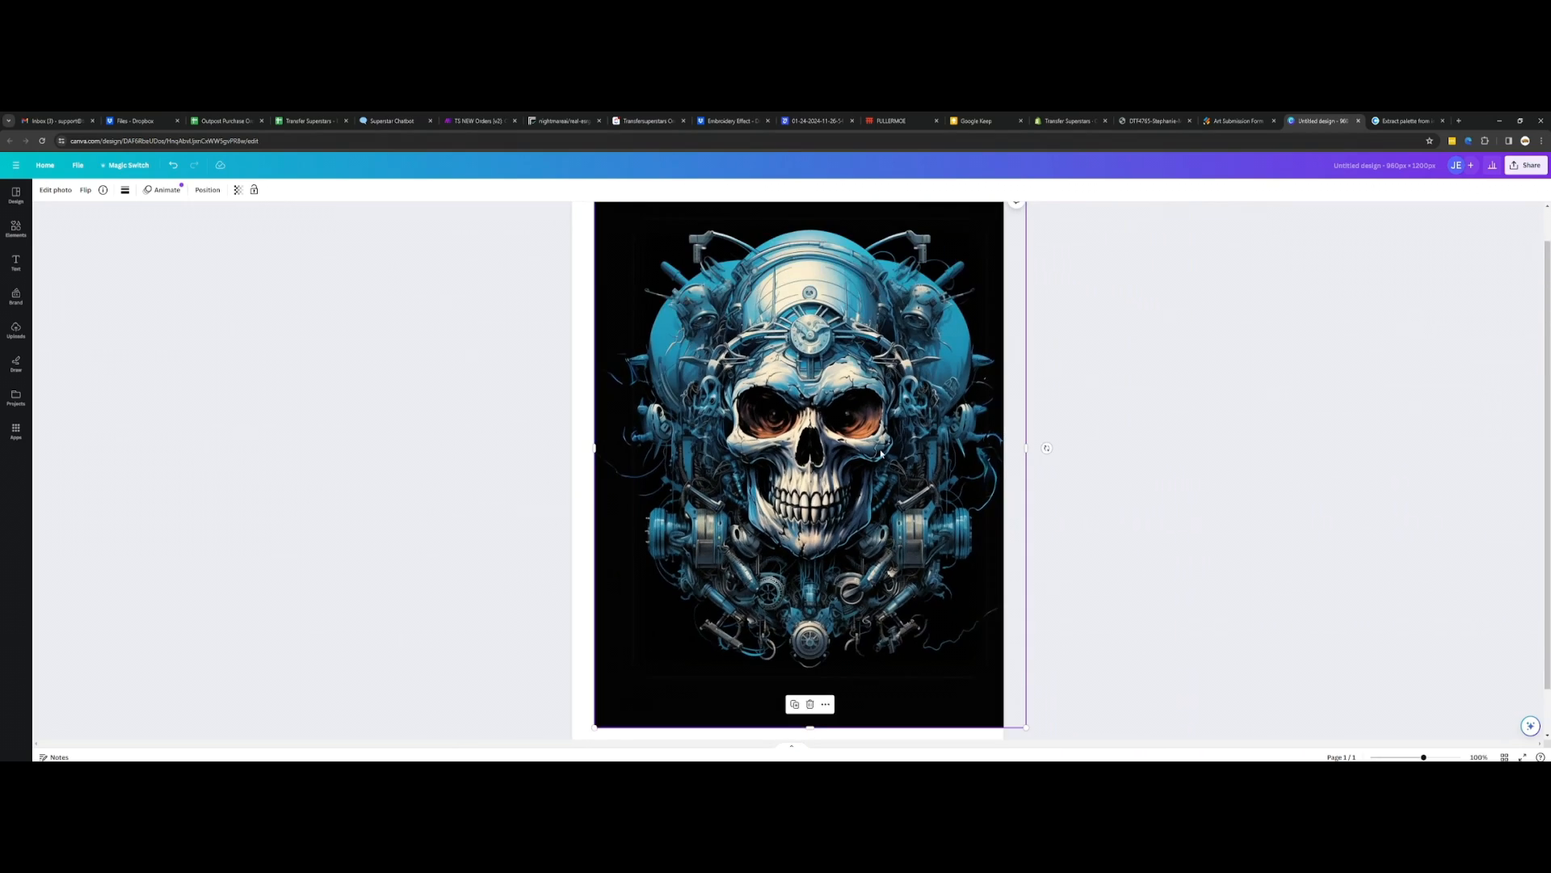
{"action": "scroll", "coordinate": [795, 467], "scroll_direction": "down", "scroll_amount": 1}
{"action": "left_click_drag", "start_coordinate": [796, 467], "coordinate": [788, 467]}
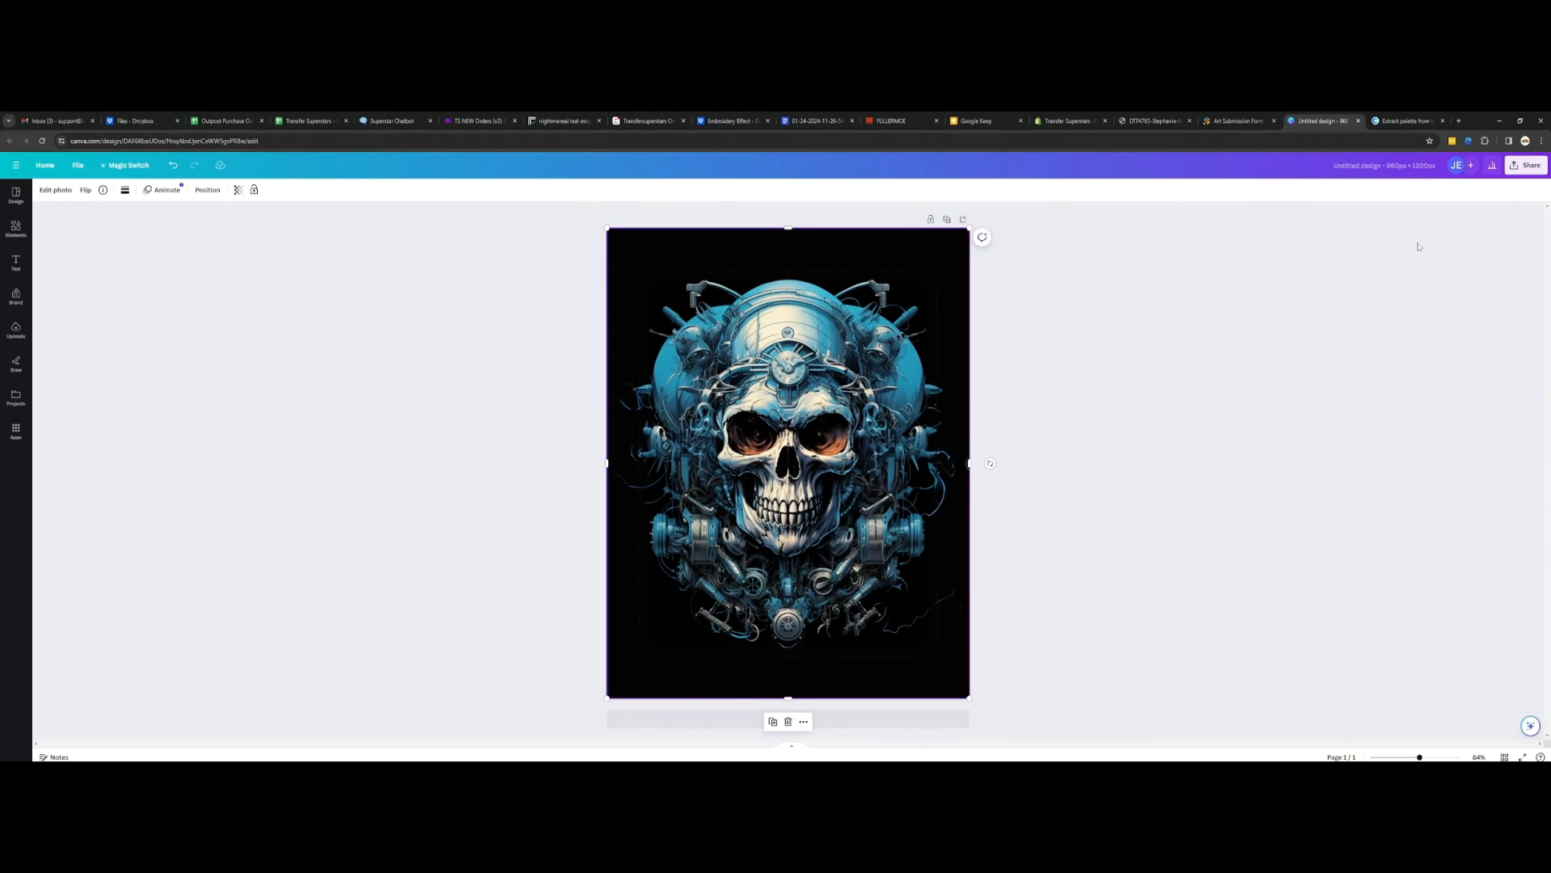
Step: Download the finished skull design as a PNG file
{"action": "left_click", "coordinate": [1526, 165]}
{"action": "left_click", "coordinate": [1433, 403]}
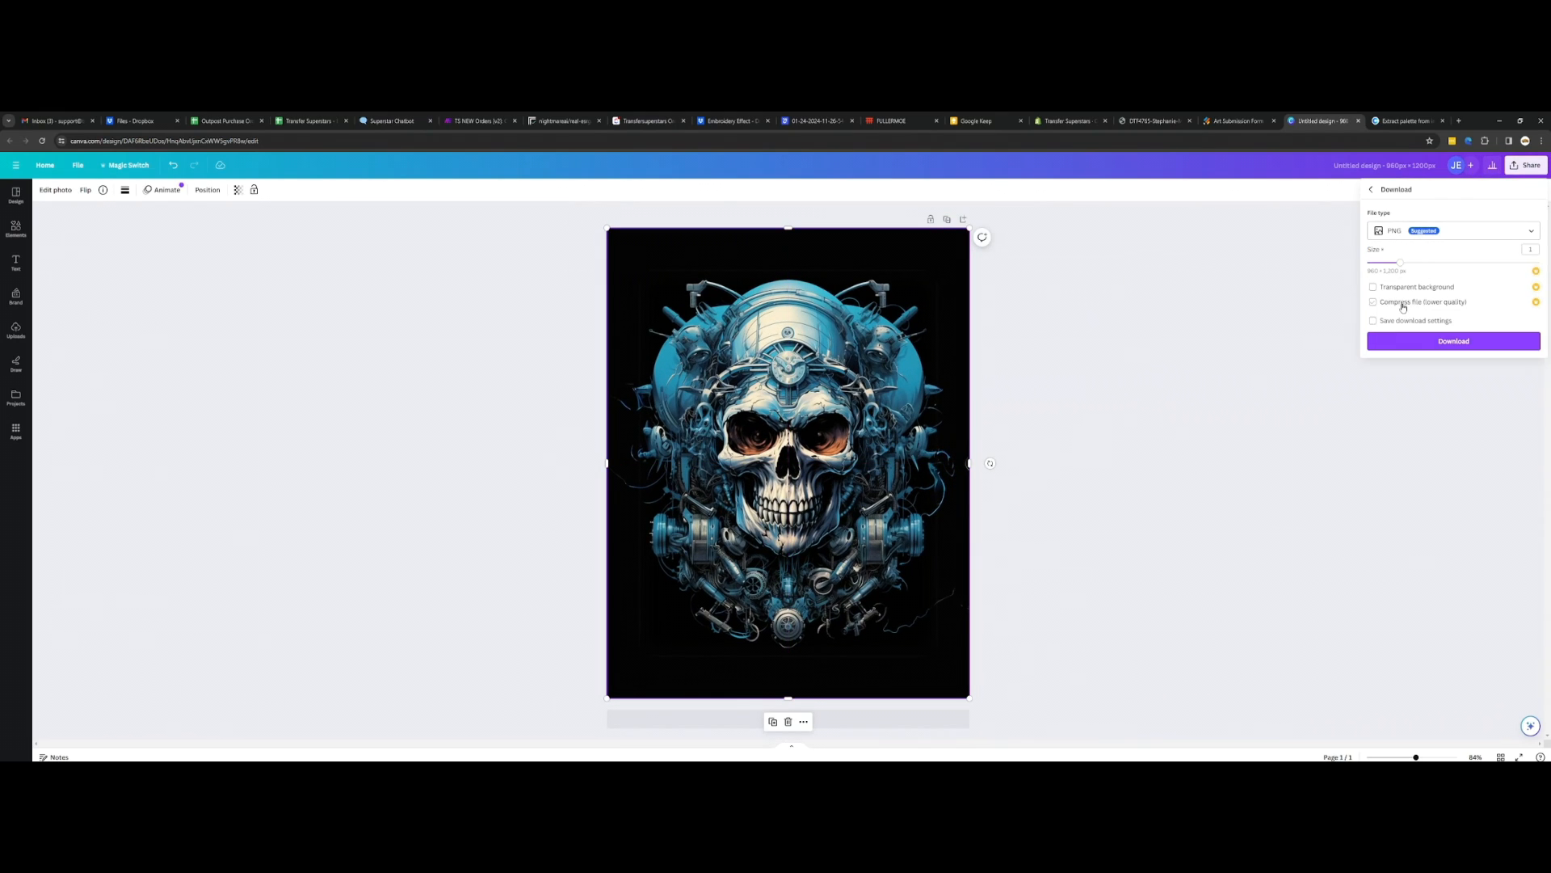
{"action": "left_click", "coordinate": [1429, 343]}
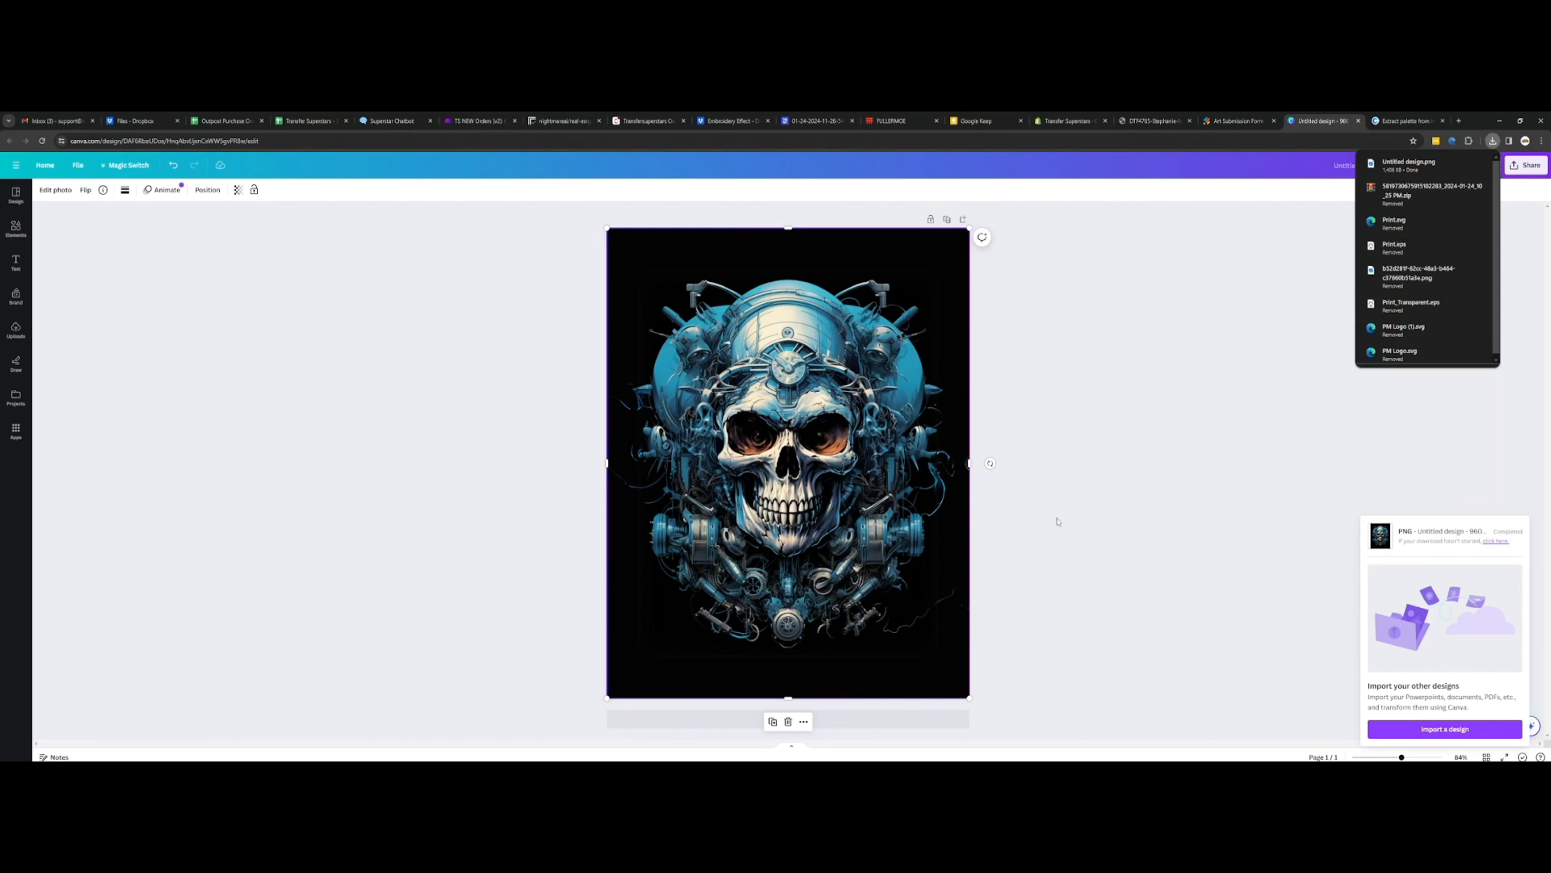
Step: Open the downloaded Untitled design.png, examine the lower machinery and edges of the skull for image quality, and close the viewer
{"action": "left_click", "coordinate": [1392, 164]}
{"action": "scroll", "coordinate": [383, 530], "scroll_direction": "up", "scroll_amount": 10}
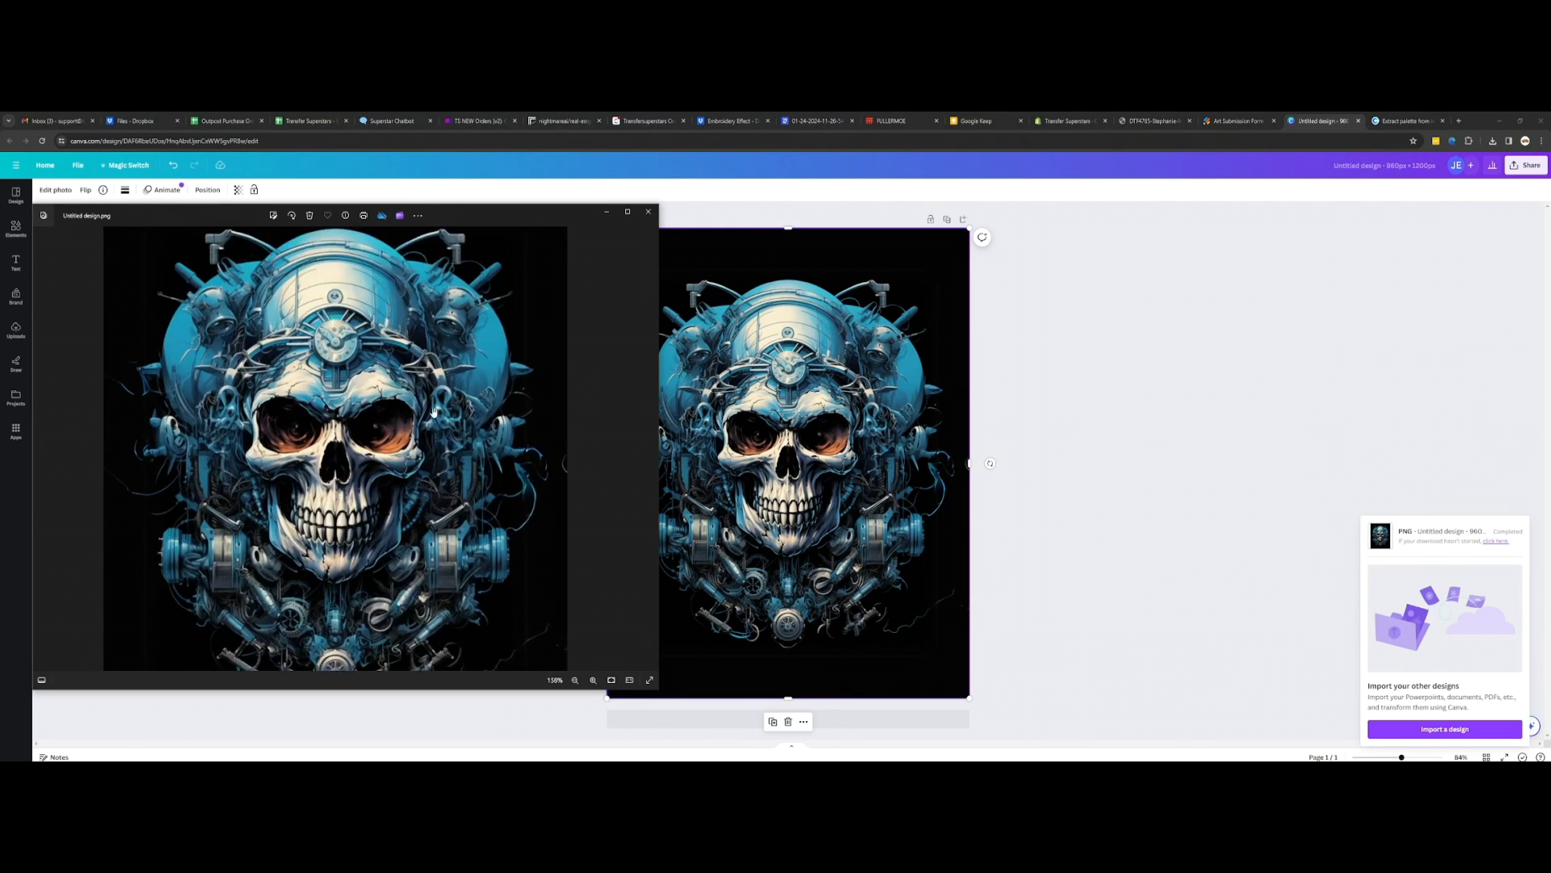
{"action": "scroll", "coordinate": [383, 530], "scroll_direction": "down", "scroll_amount": 10}
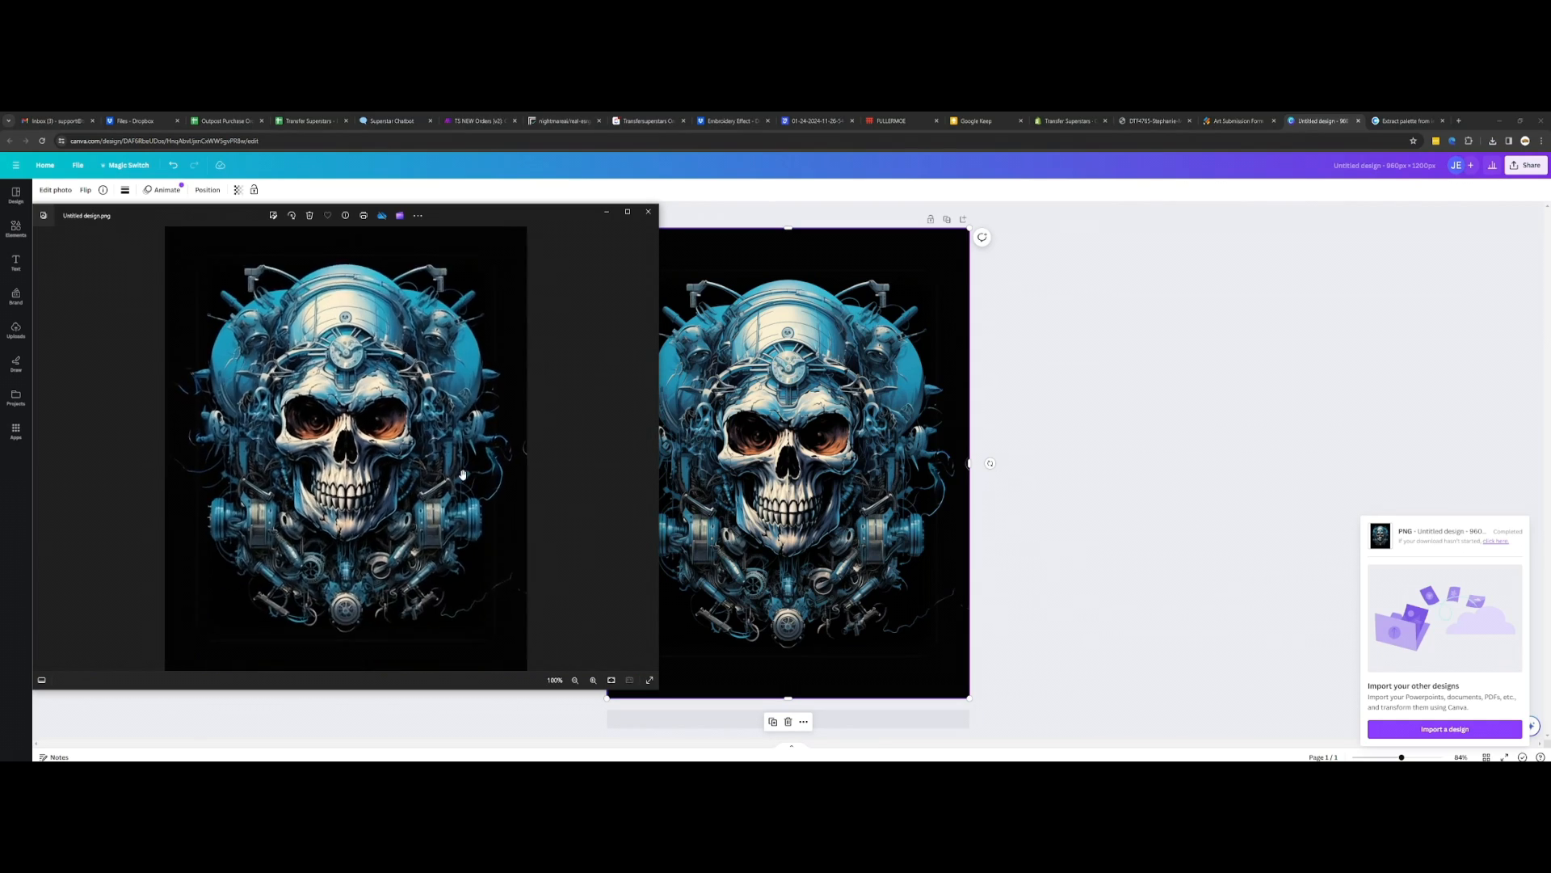
{"action": "scroll", "coordinate": [464, 491], "scroll_direction": "up", "scroll_amount": 6}
{"action": "left_click_drag", "start_coordinate": [463, 495], "coordinate": [471, 297]}
{"action": "scroll", "coordinate": [435, 488], "scroll_direction": "down", "scroll_amount": 2}
{"action": "scroll", "coordinate": [434, 488], "scroll_direction": "up", "scroll_amount": 3}
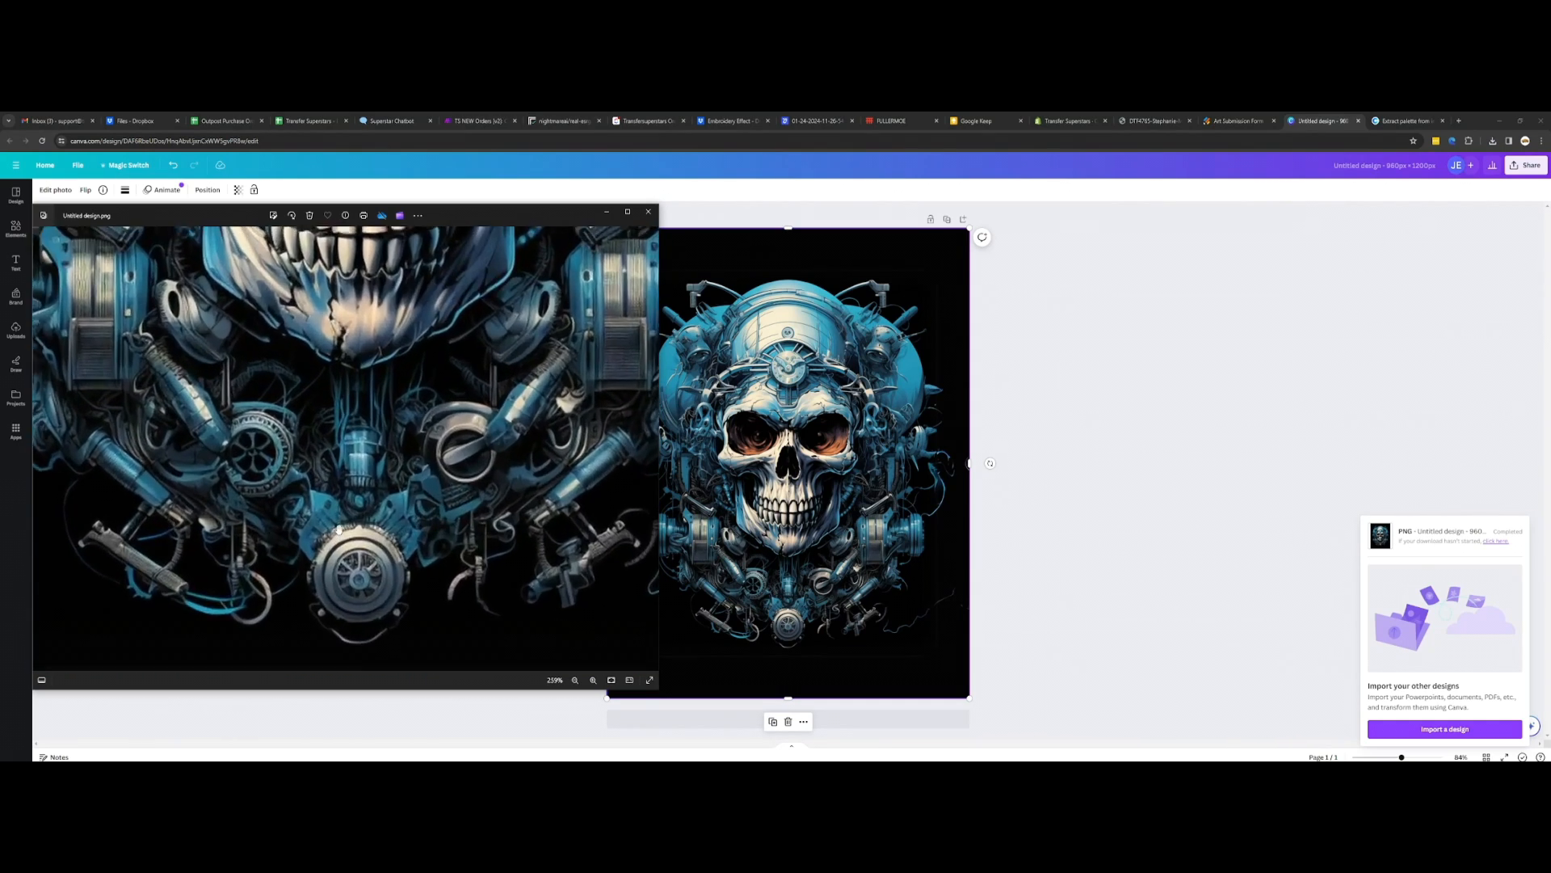
{"action": "left_click_drag", "start_coordinate": [410, 490], "coordinate": [422, 396]}
{"action": "scroll", "coordinate": [409, 418], "scroll_direction": "down", "scroll_amount": 7}
{"action": "scroll", "coordinate": [362, 519], "scroll_direction": "up", "scroll_amount": 3}
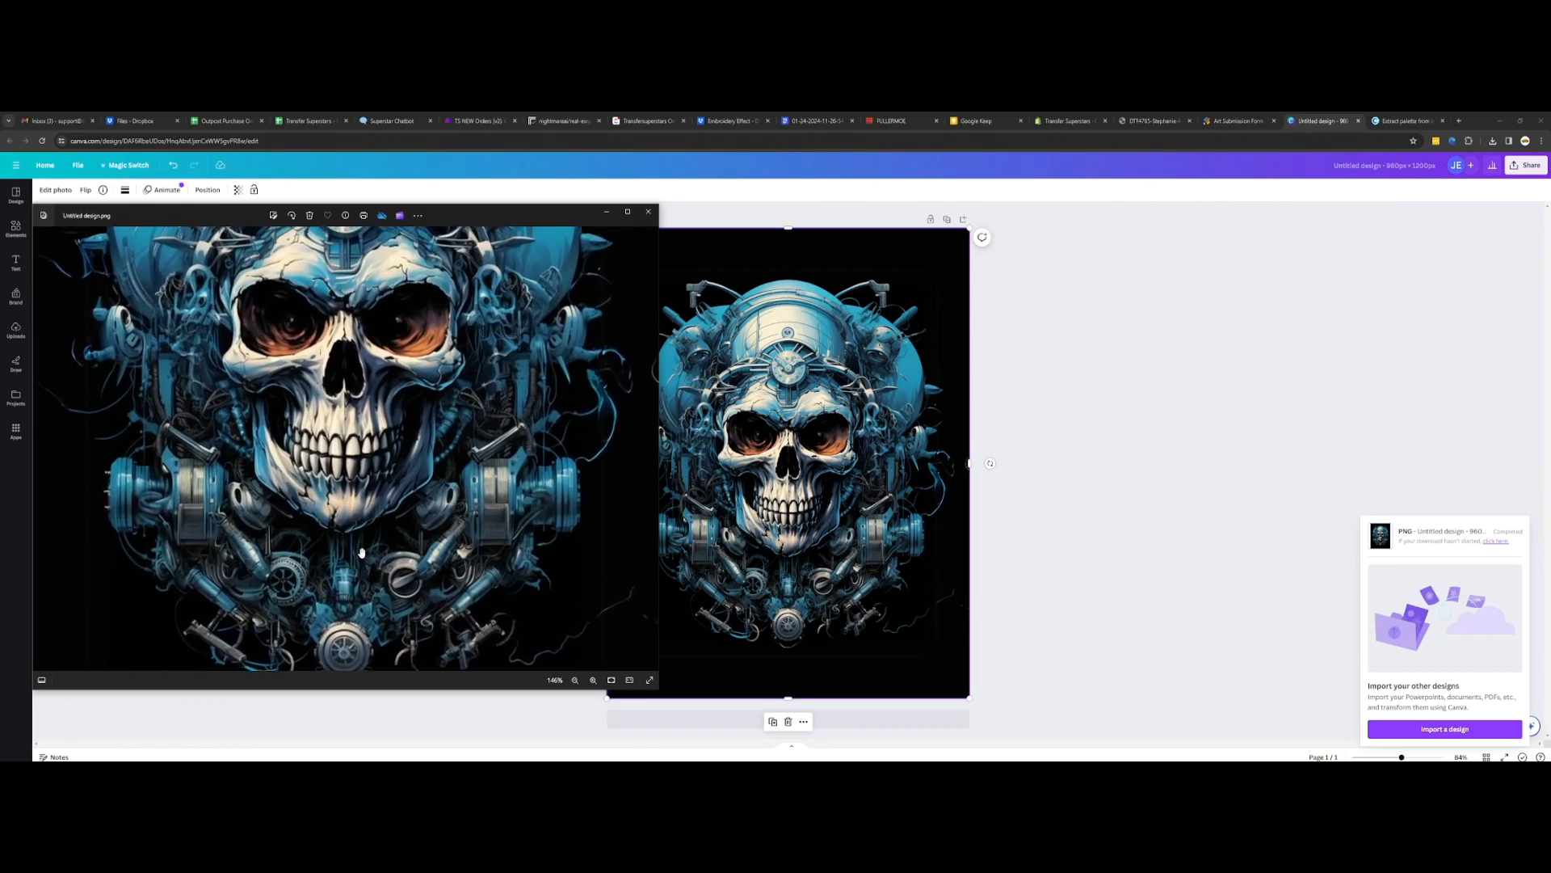
{"action": "left_click_drag", "start_coordinate": [361, 547], "coordinate": [497, 446]}
{"action": "scroll", "coordinate": [366, 440], "scroll_direction": "up", "scroll_amount": 3}
{"action": "scroll", "coordinate": [494, 449], "scroll_direction": "down", "scroll_amount": 4}
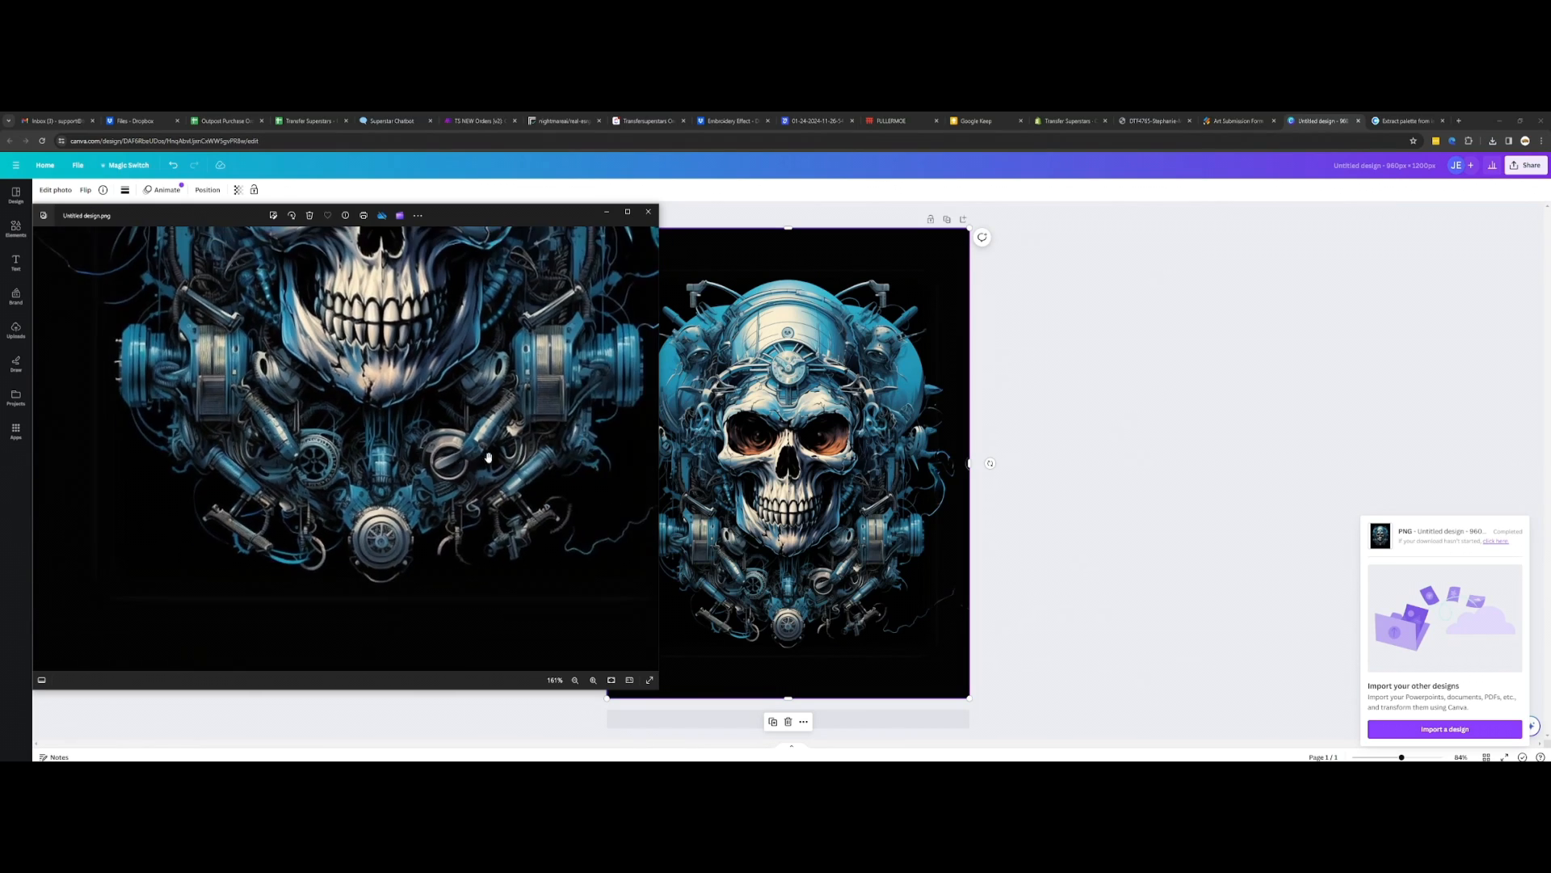
{"action": "scroll", "coordinate": [422, 448], "scroll_direction": "up", "scroll_amount": 2}
{"action": "left_click_drag", "start_coordinate": [421, 475], "coordinate": [386, 397]}
{"action": "scroll", "coordinate": [404, 428], "scroll_direction": "down", "scroll_amount": 5}
{"action": "scroll", "coordinate": [435, 468], "scroll_direction": "up", "scroll_amount": 5}
{"action": "scroll", "coordinate": [435, 471], "scroll_direction": "down", "scroll_amount": 7}
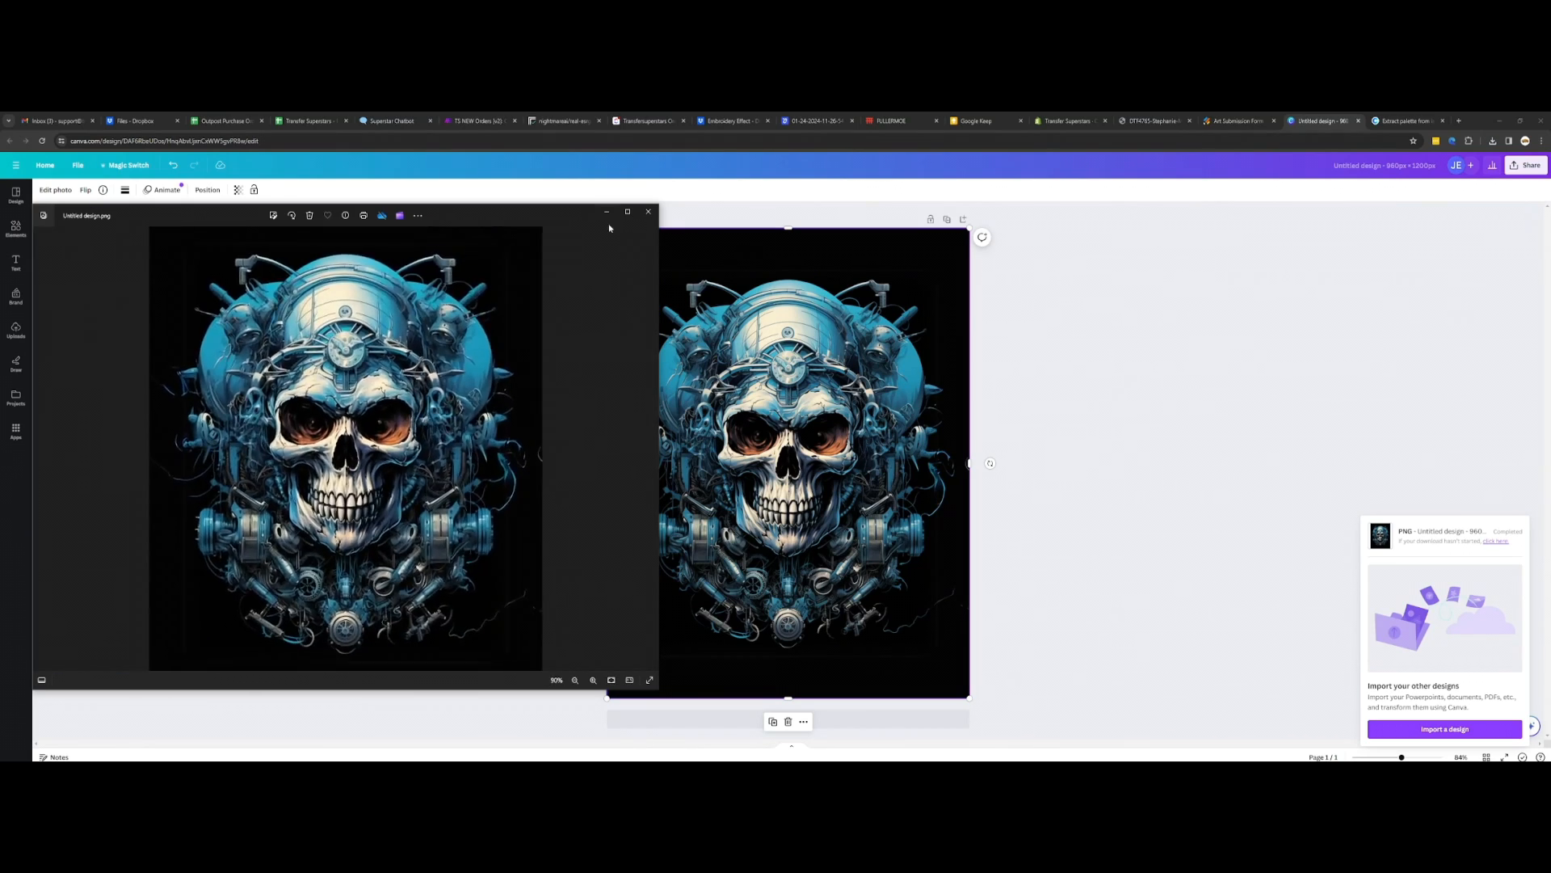
{"action": "left_click", "coordinate": [648, 212]}
Step: Launch the Upscayl app and place its window beside the design
{"action": "left_click", "coordinate": [10, 767]}
{"action": "type", "text": "up"}
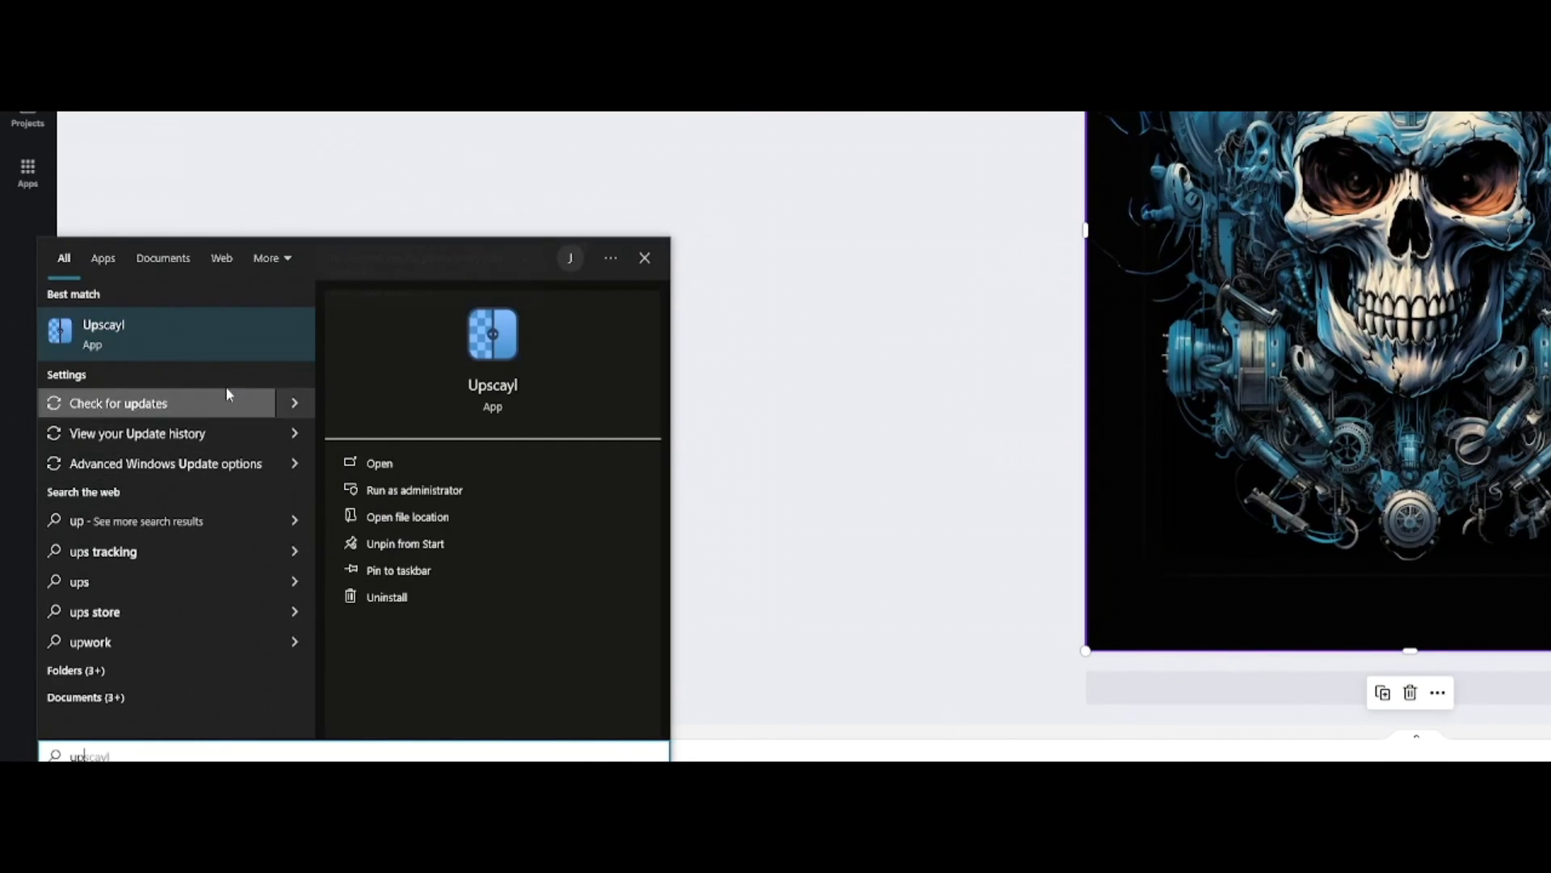
{"action": "left_click", "coordinate": [239, 324]}
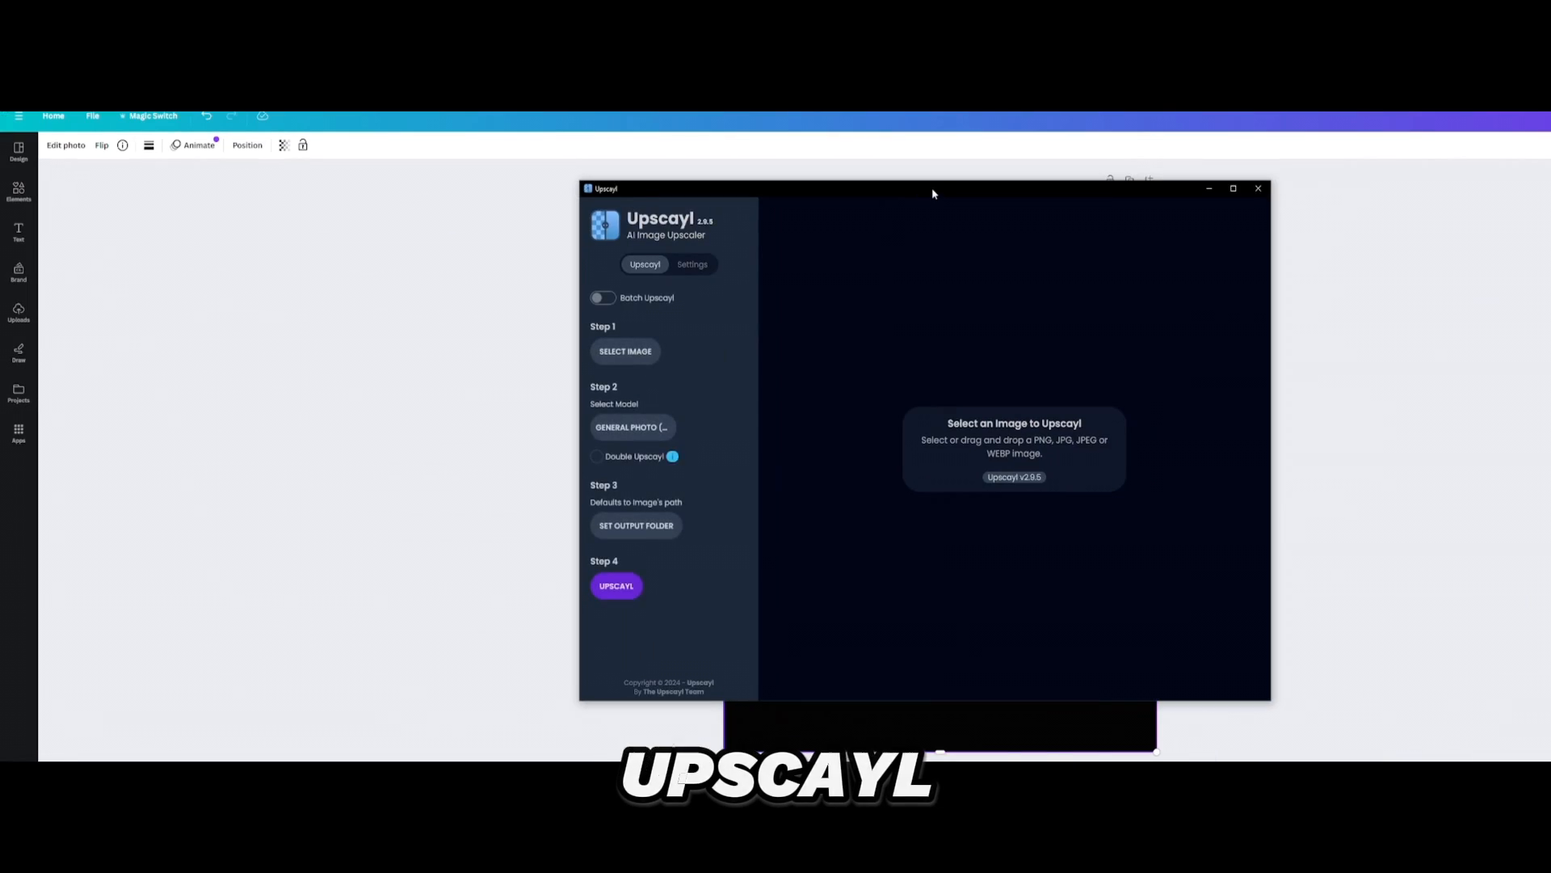
{"action": "left_click_drag", "start_coordinate": [1006, 128], "coordinate": [417, 134]}
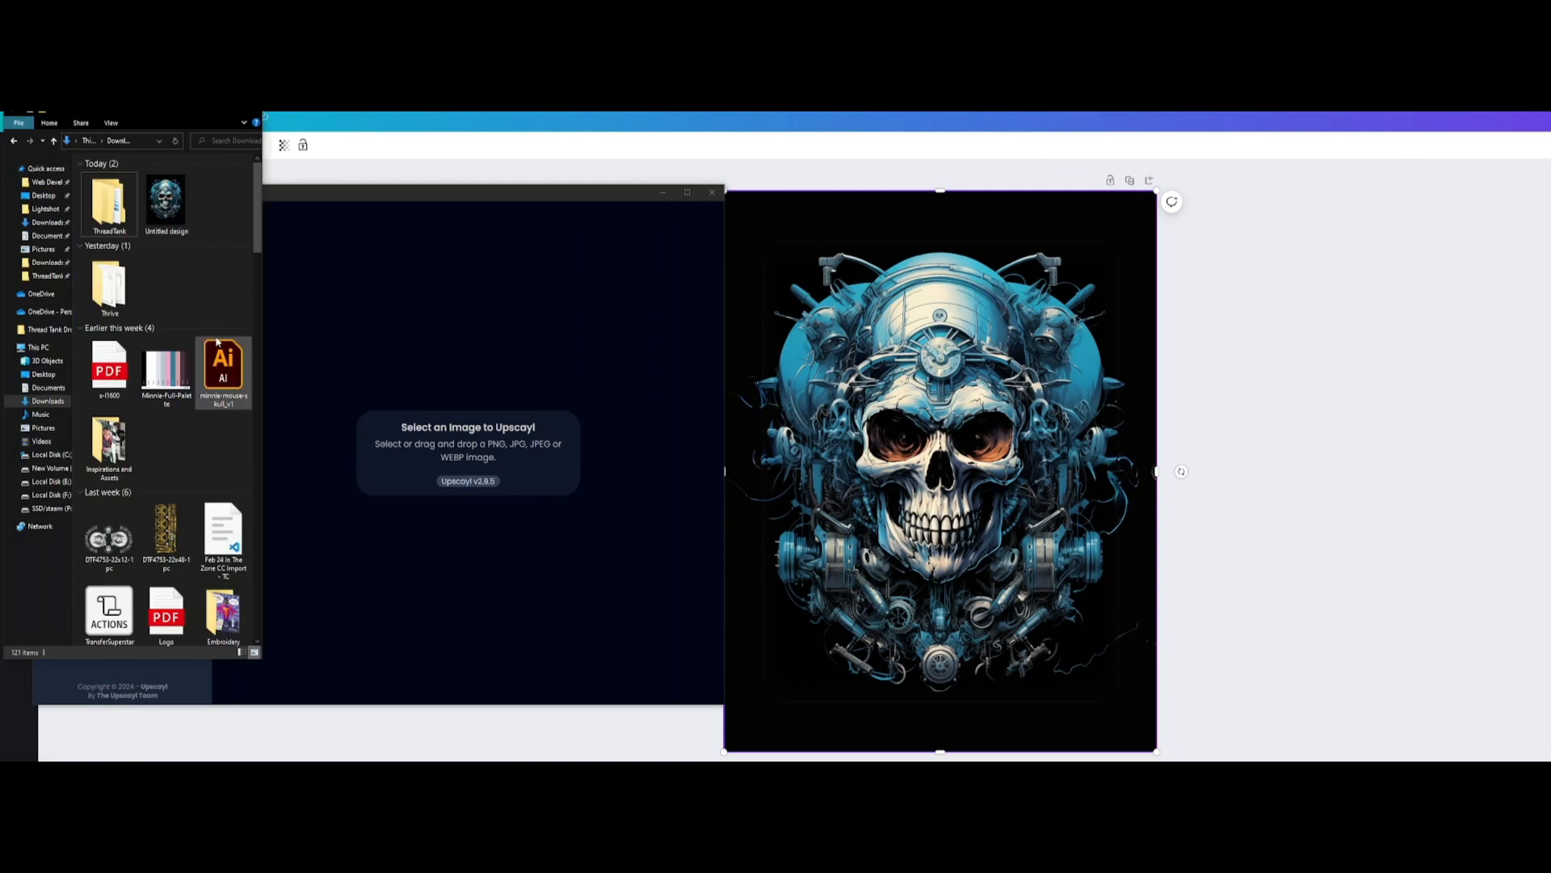
Step: Load the downloaded Untitled design image from Downloads into Upscayl and upscale it to 3840x4800
{"action": "left_click_drag", "start_coordinate": [121, 117], "coordinate": [913, 192]}
{"action": "left_click_drag", "start_coordinate": [984, 285], "coordinate": [259, 354]}
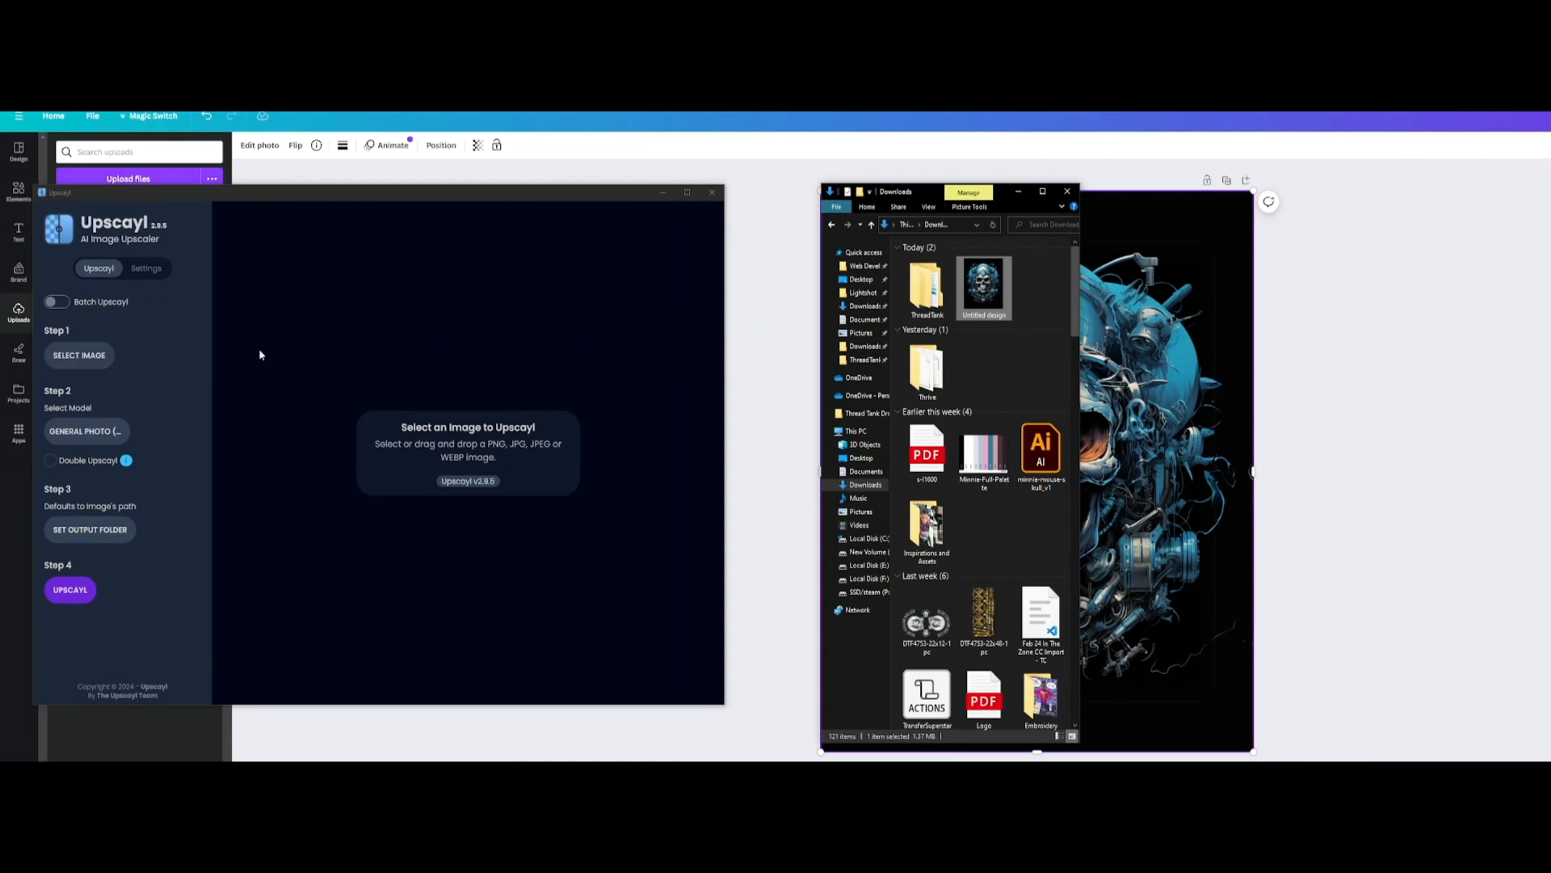
{"action": "left_click", "coordinate": [87, 358]}
{"action": "double_click", "coordinate": [128, 156]}
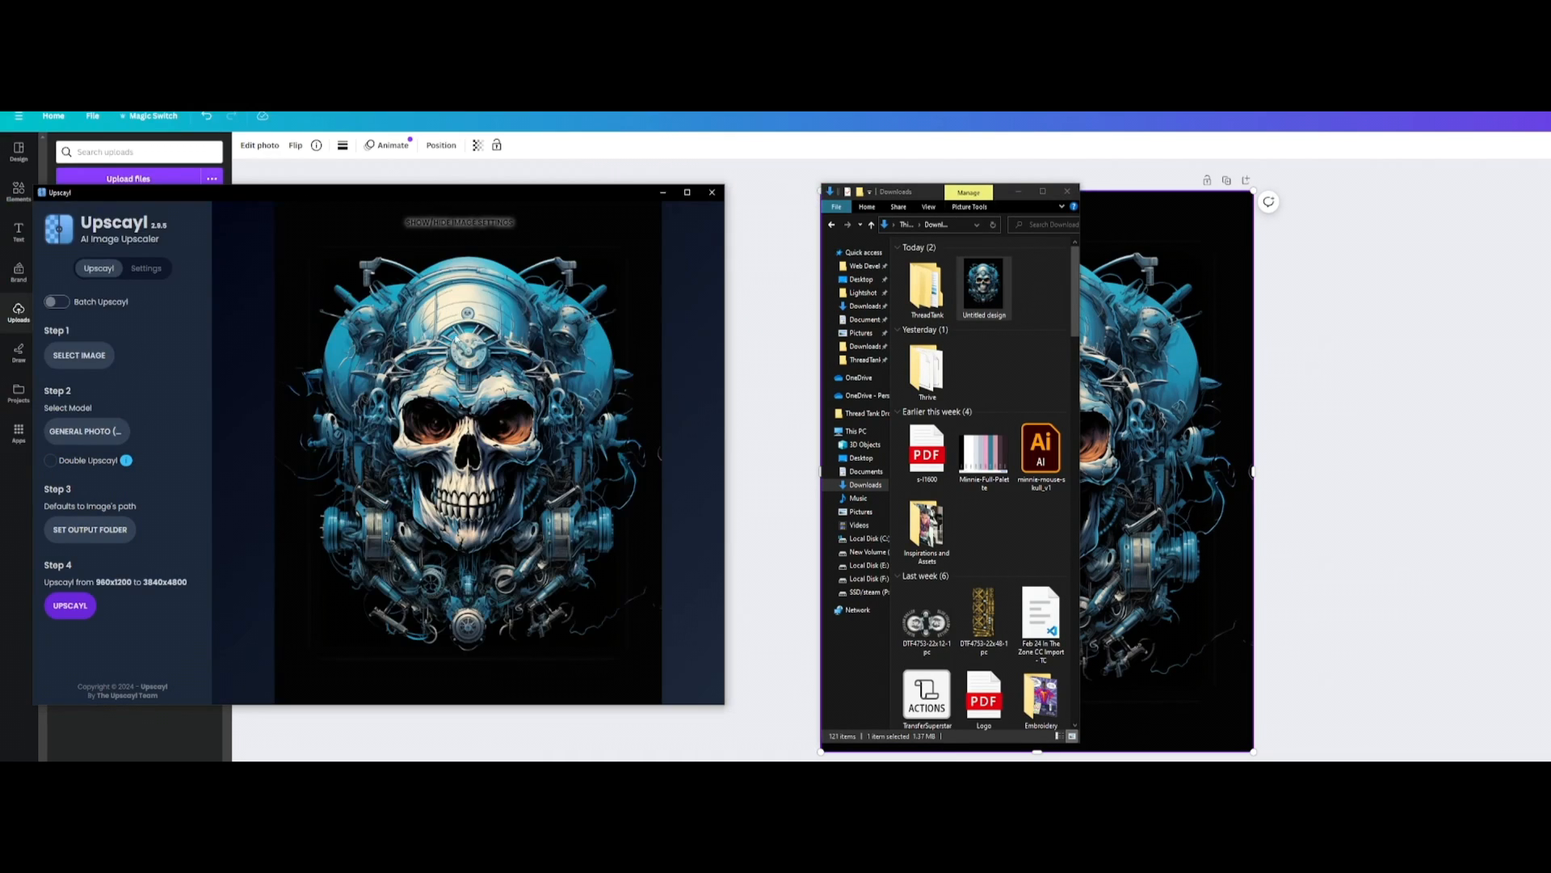
{"action": "left_click", "coordinate": [1018, 192]}
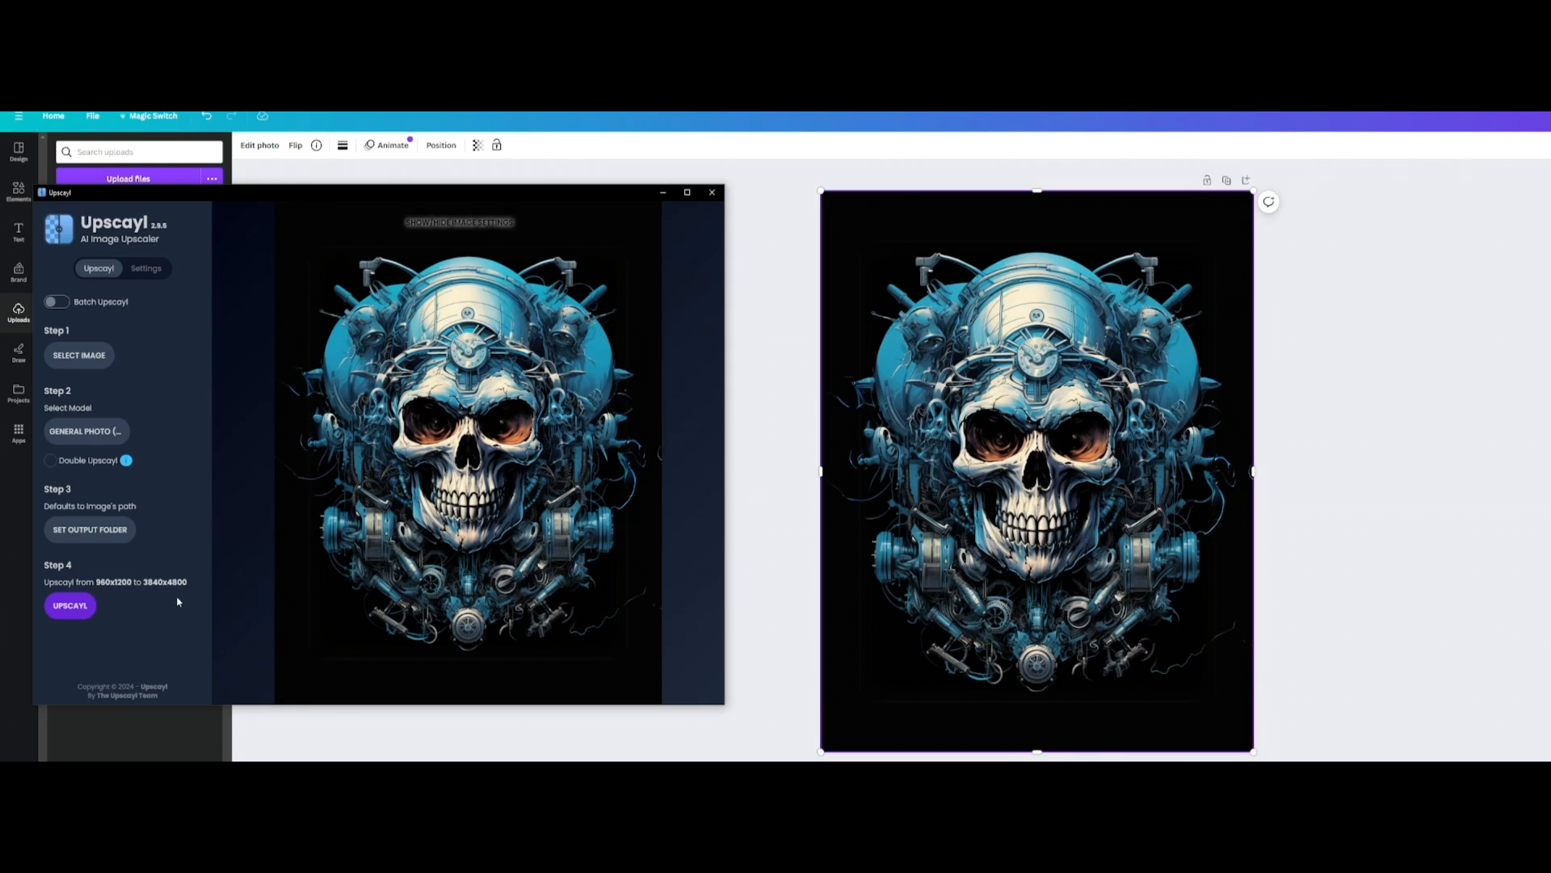
{"action": "left_click", "coordinate": [70, 605]}
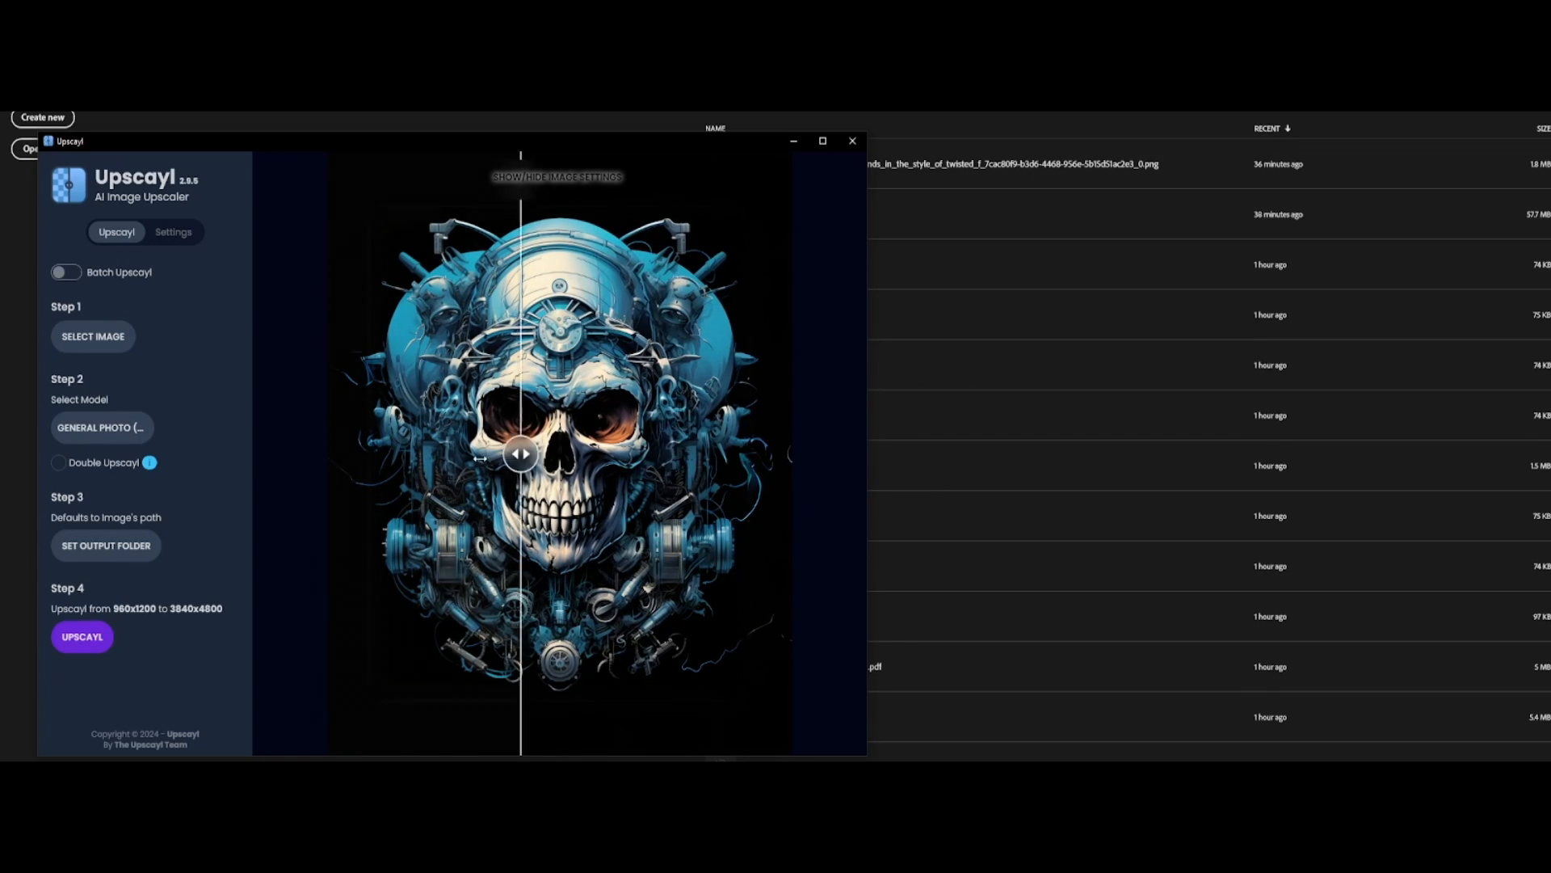
Step: Enlarge the Upscayl window and compare the original and upscaled skull with the comparison slider
{"action": "left_click", "coordinate": [827, 141]}
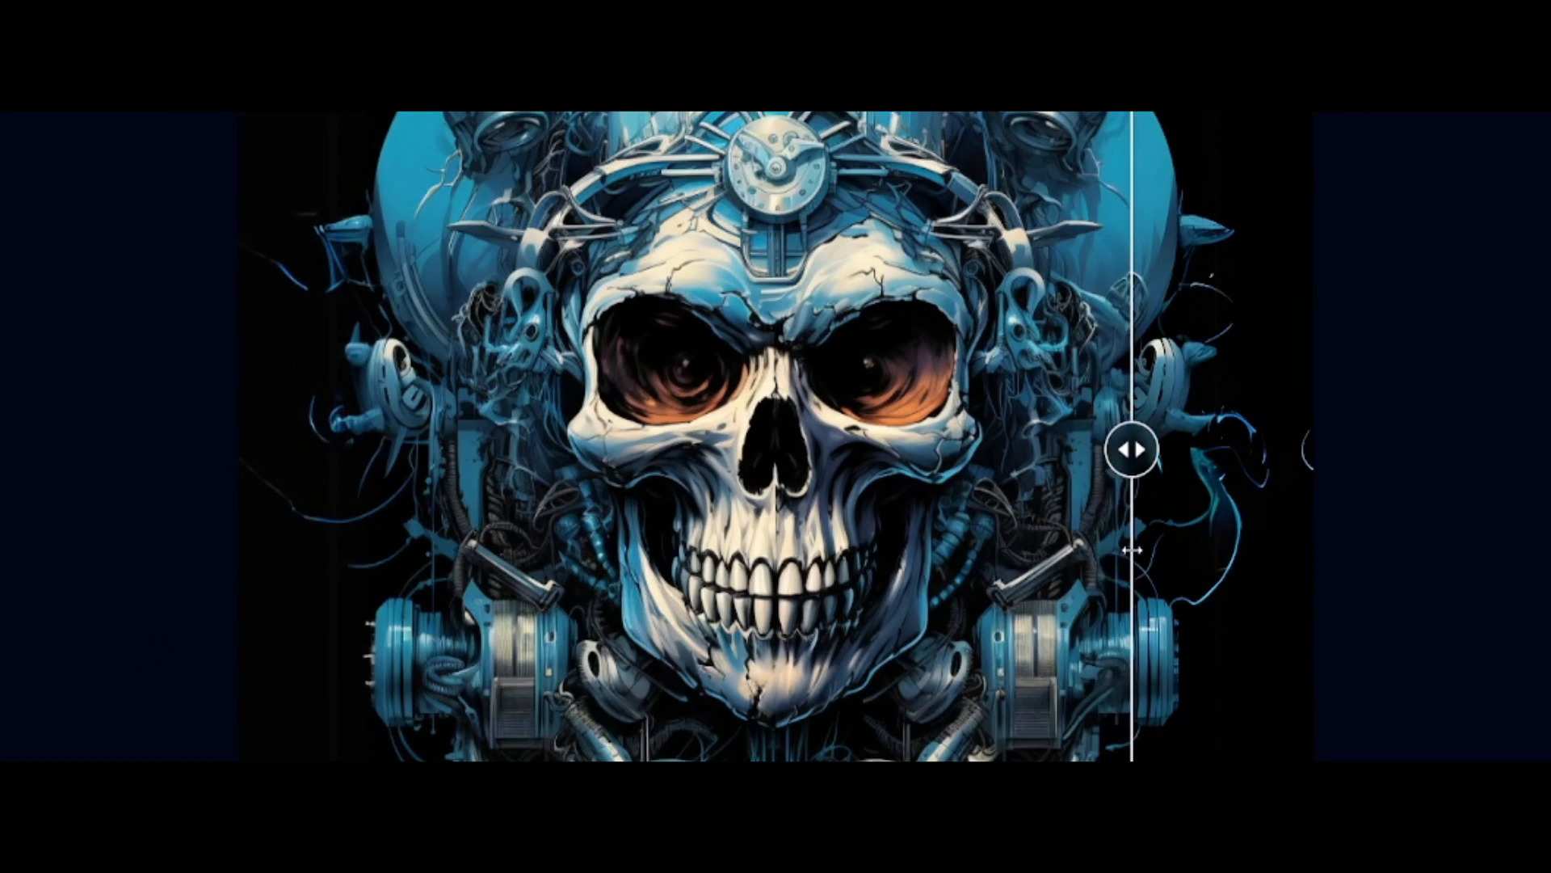
{"action": "left_click_drag", "start_coordinate": [704, 480], "coordinate": [488, 477]}
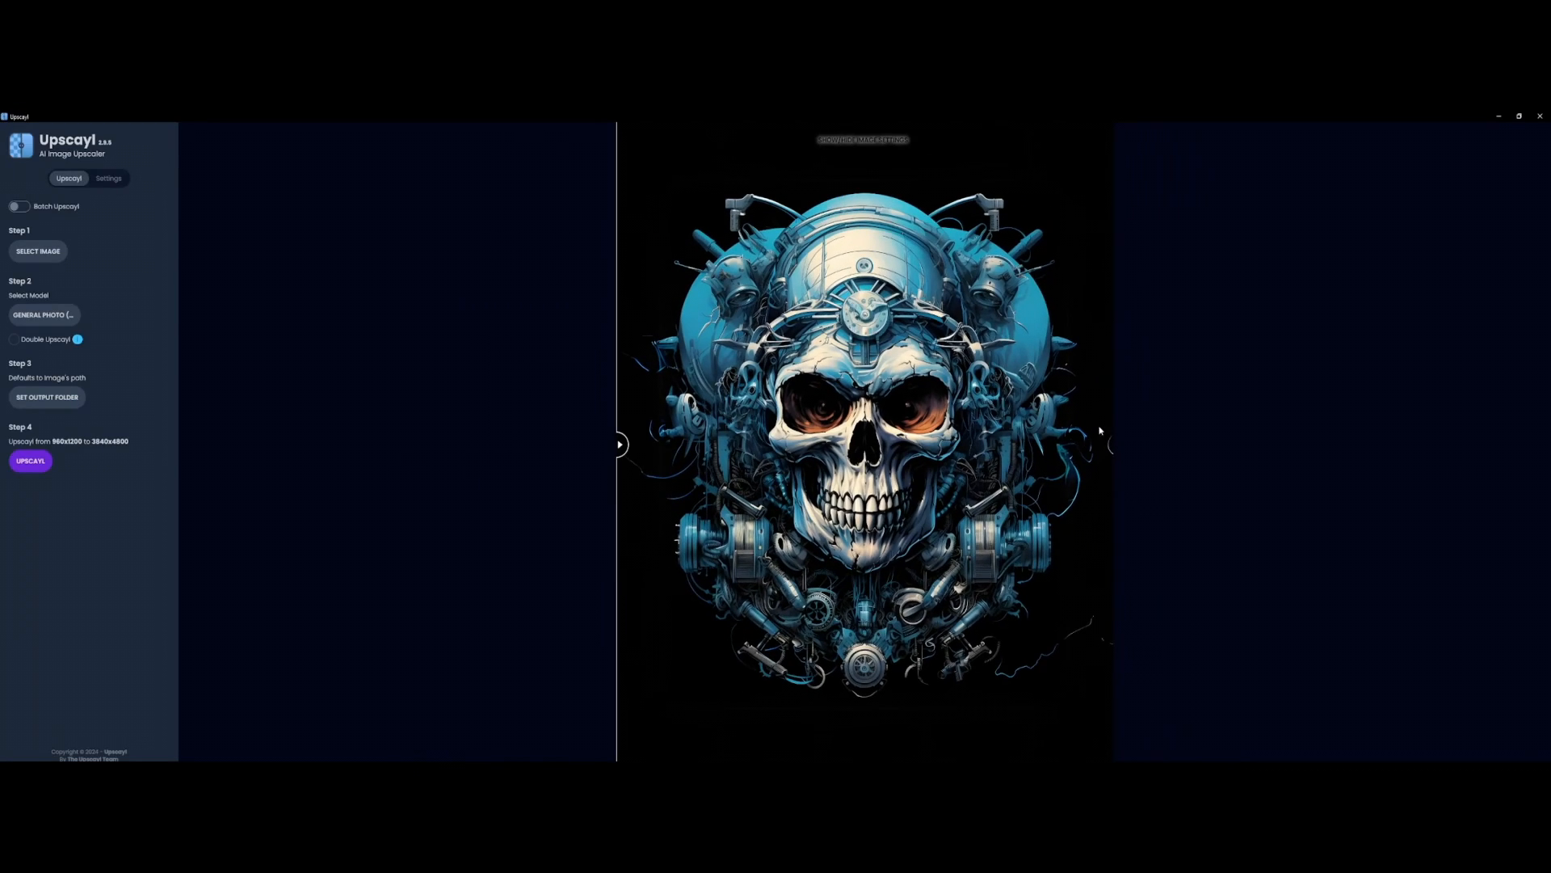
{"action": "double_click", "coordinate": [1005, 117]}
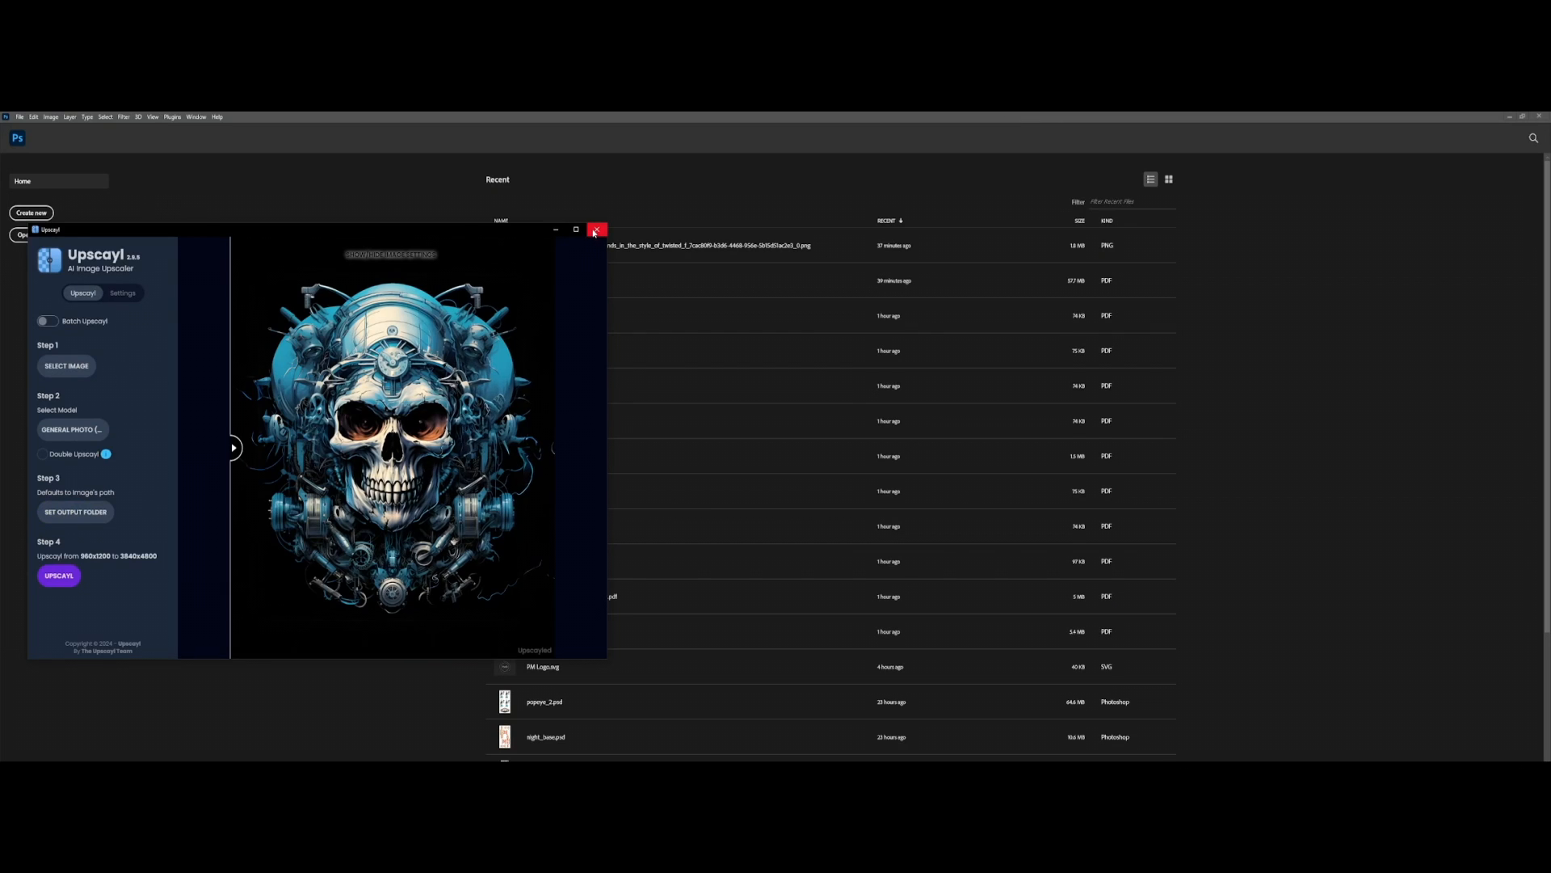
{"action": "left_click_drag", "start_coordinate": [234, 450], "coordinate": [417, 360]}
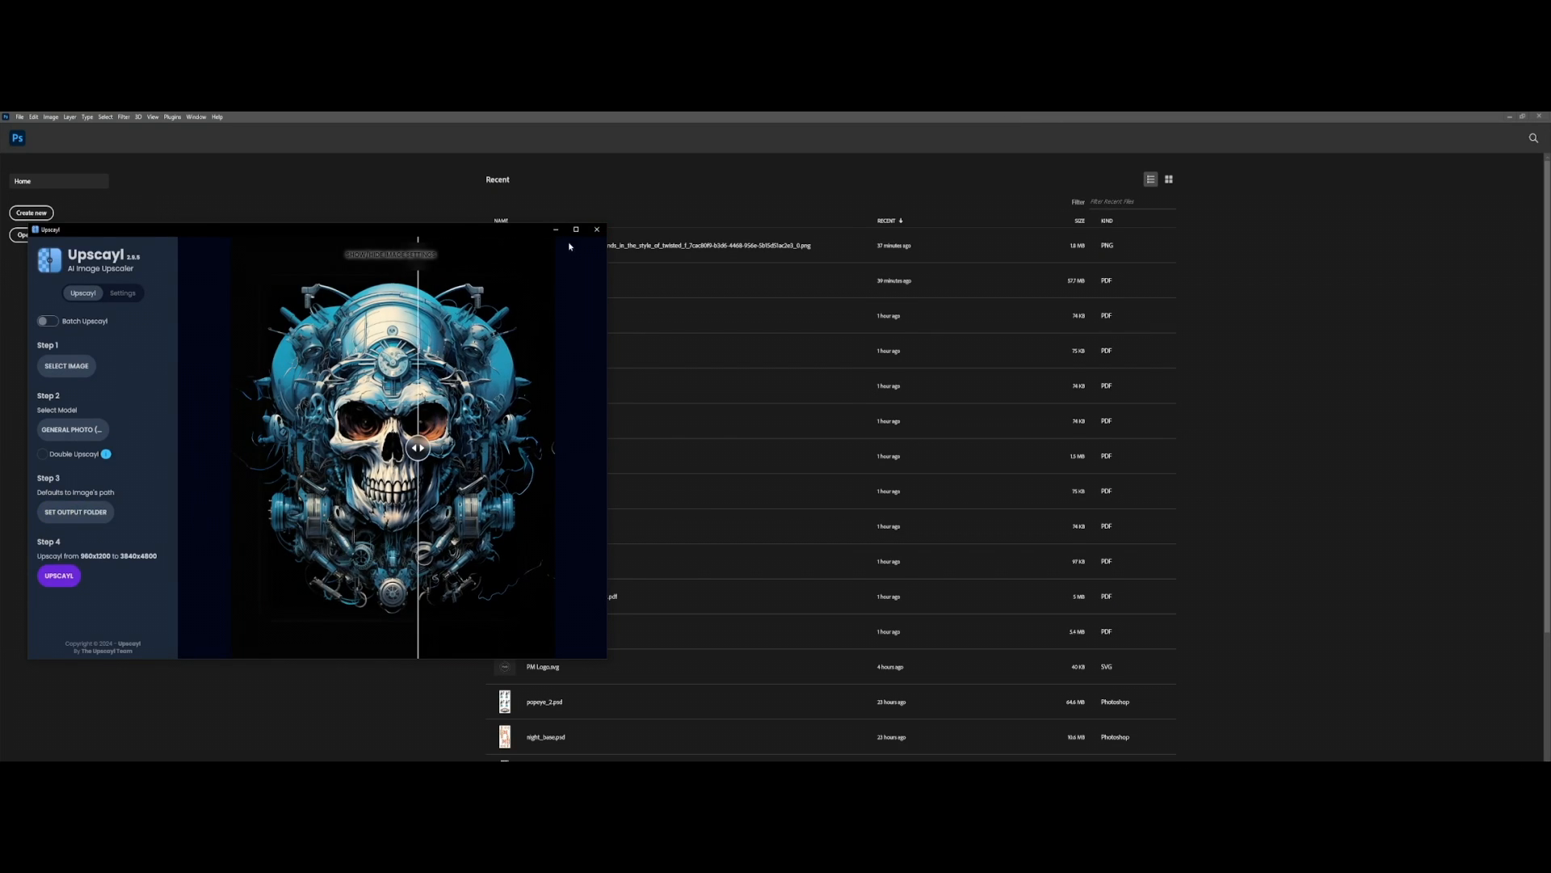
Step: Check the output folder location without changing it and close Upscayl
{"action": "left_click", "coordinate": [97, 515]}
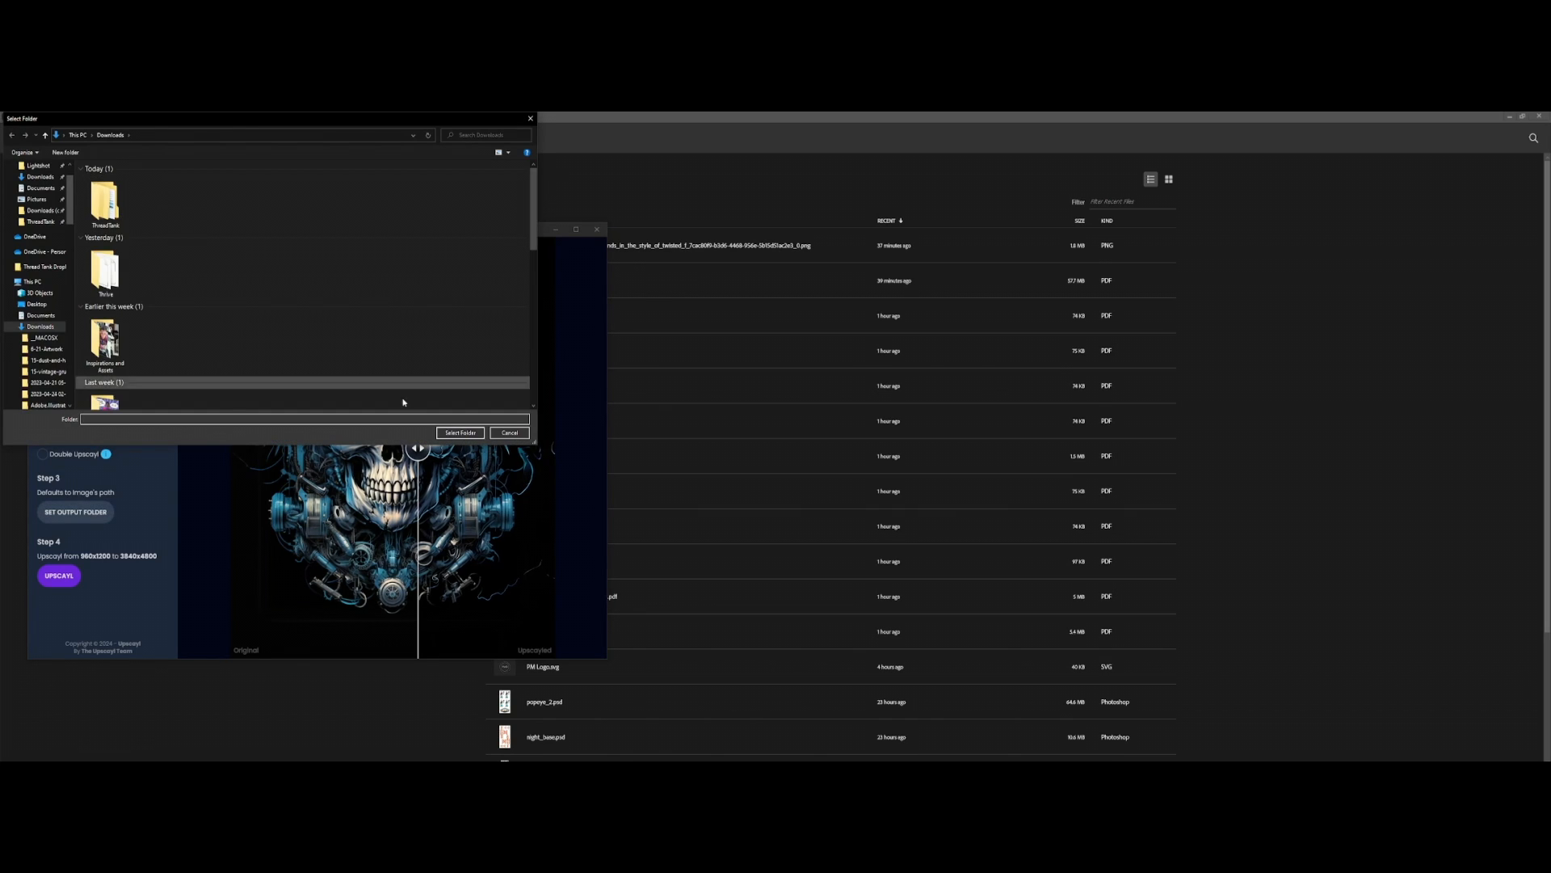
{"action": "left_click", "coordinate": [509, 433]}
{"action": "left_click", "coordinate": [597, 229]}
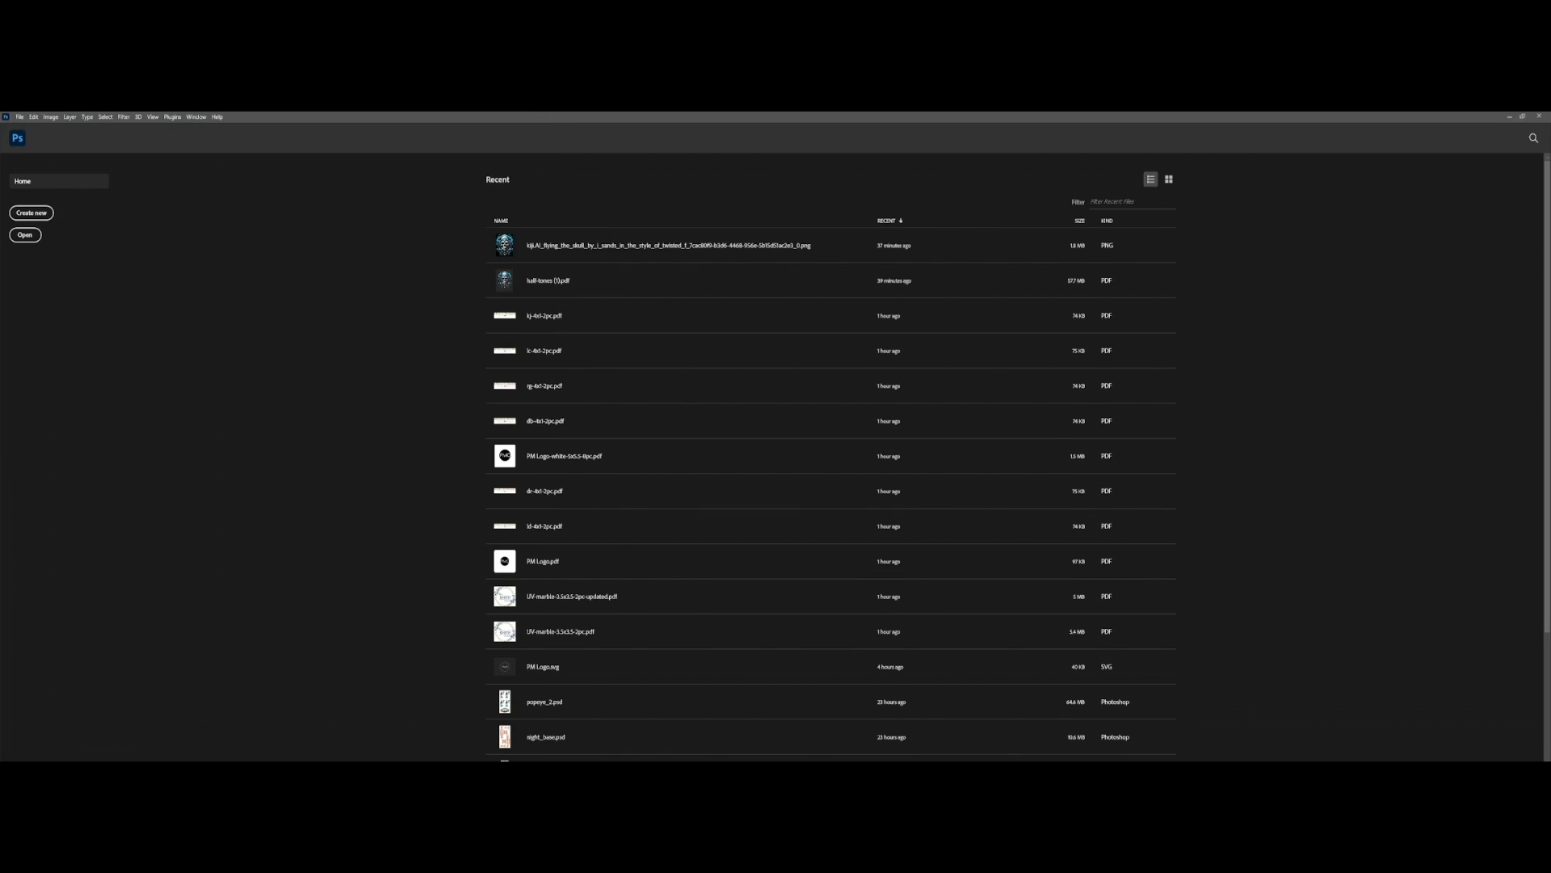
Step: Open the upscaled skull PNG from the Downloads folder in Photoshop
{"action": "left_click", "coordinate": [28, 728]}
{"action": "left_click", "coordinate": [869, 318]}
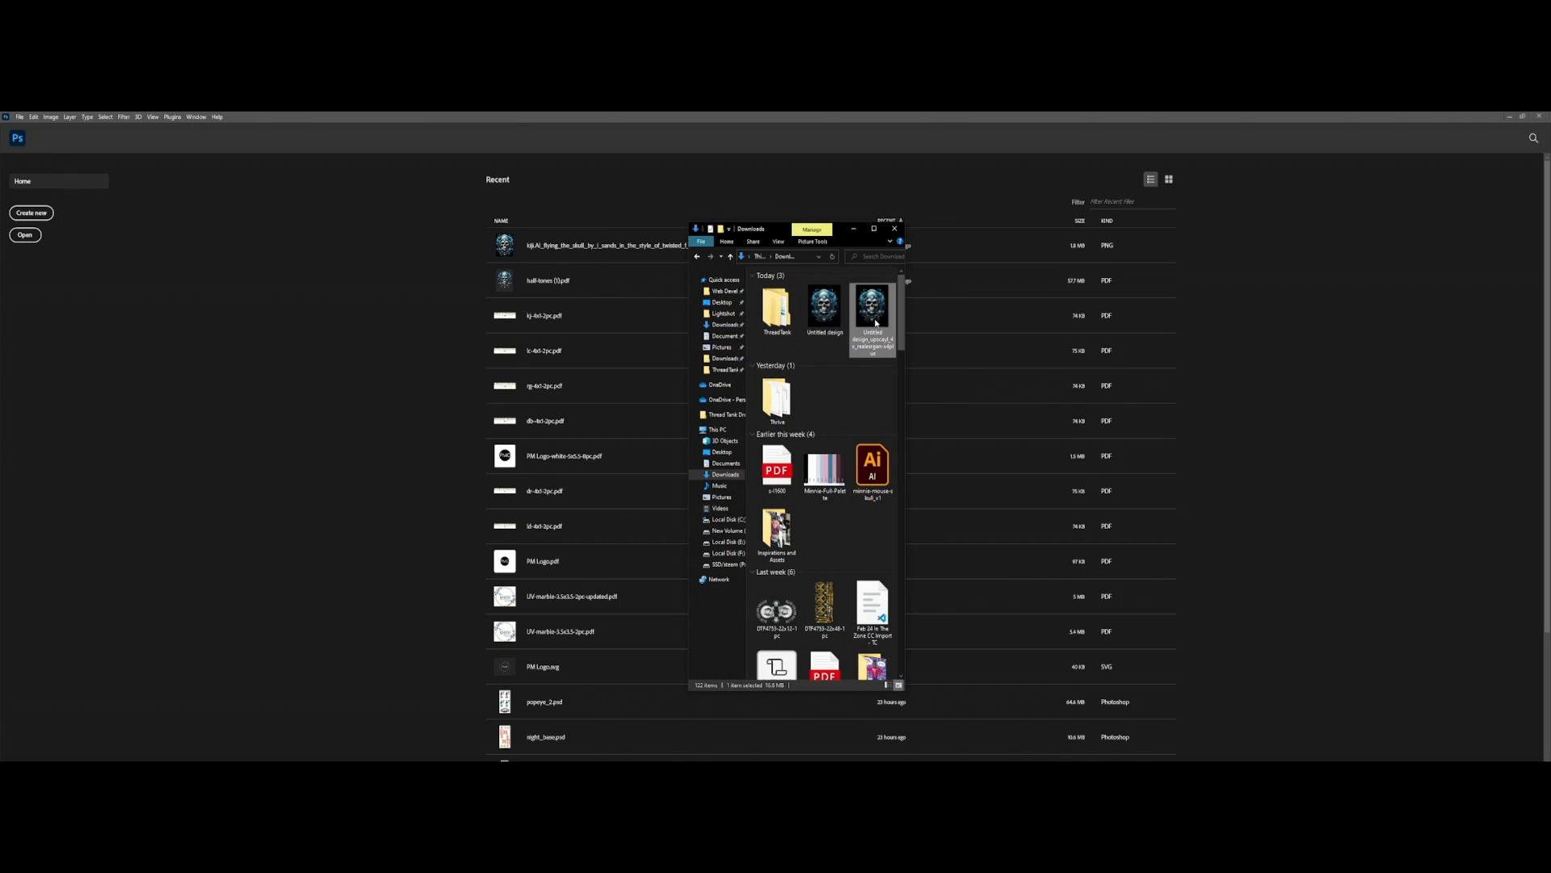
{"action": "left_click_drag", "start_coordinate": [878, 310], "coordinate": [1357, 288]}
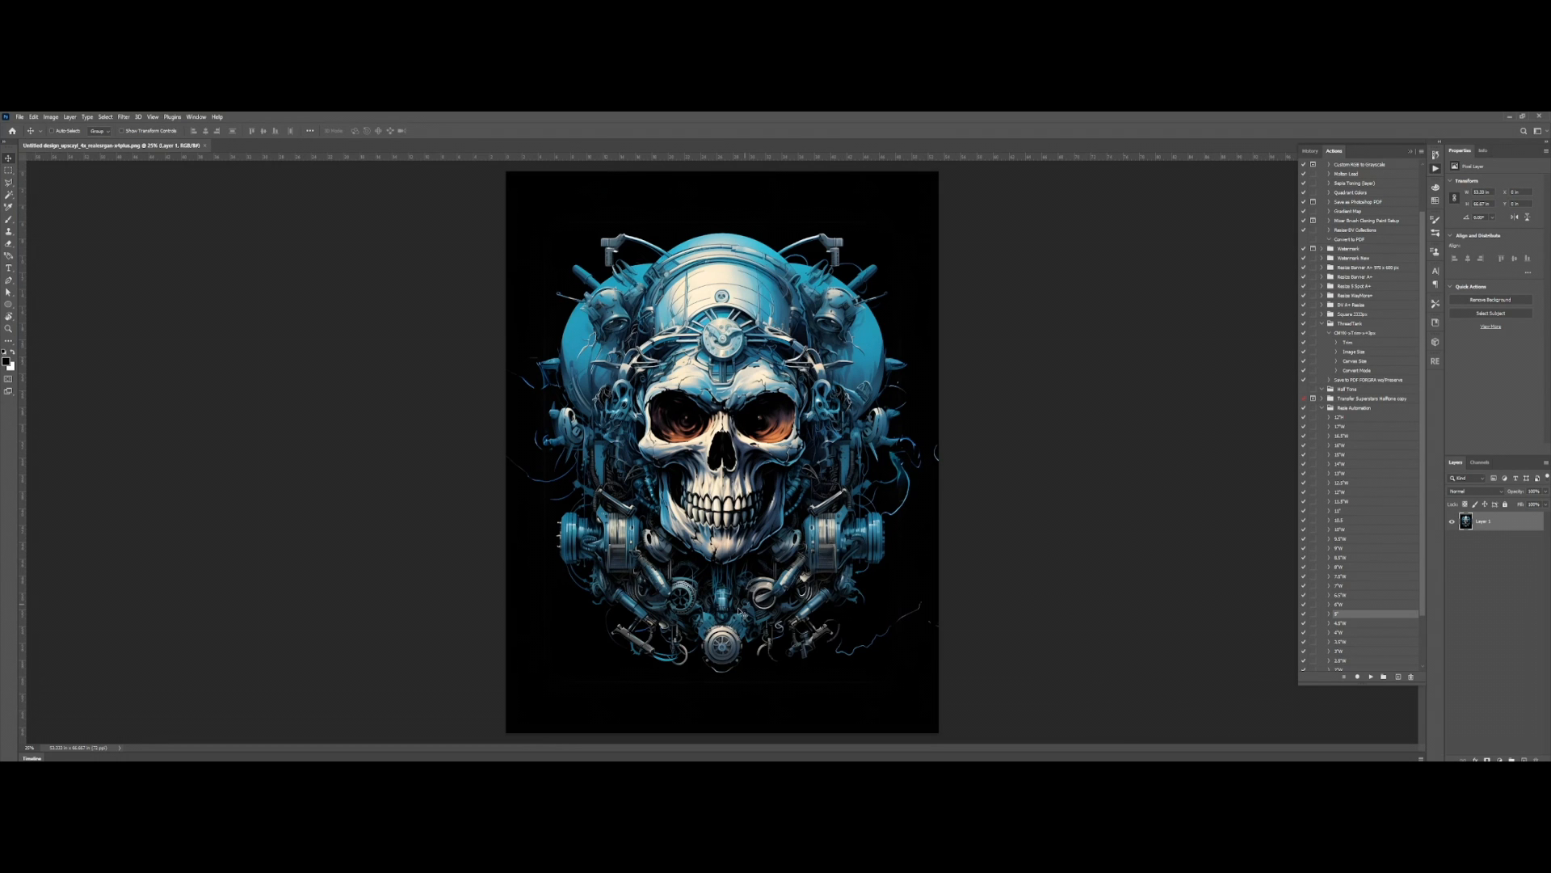
Step: Examine the upscaled skull artwork up close, checking the lower machinery and the black border for detail and sharpness
{"action": "scroll", "coordinate": [583, 652], "scroll_direction": "up", "scroll_amount": 9}
{"action": "left_click_drag", "start_coordinate": [580, 656], "coordinate": [648, 616]}
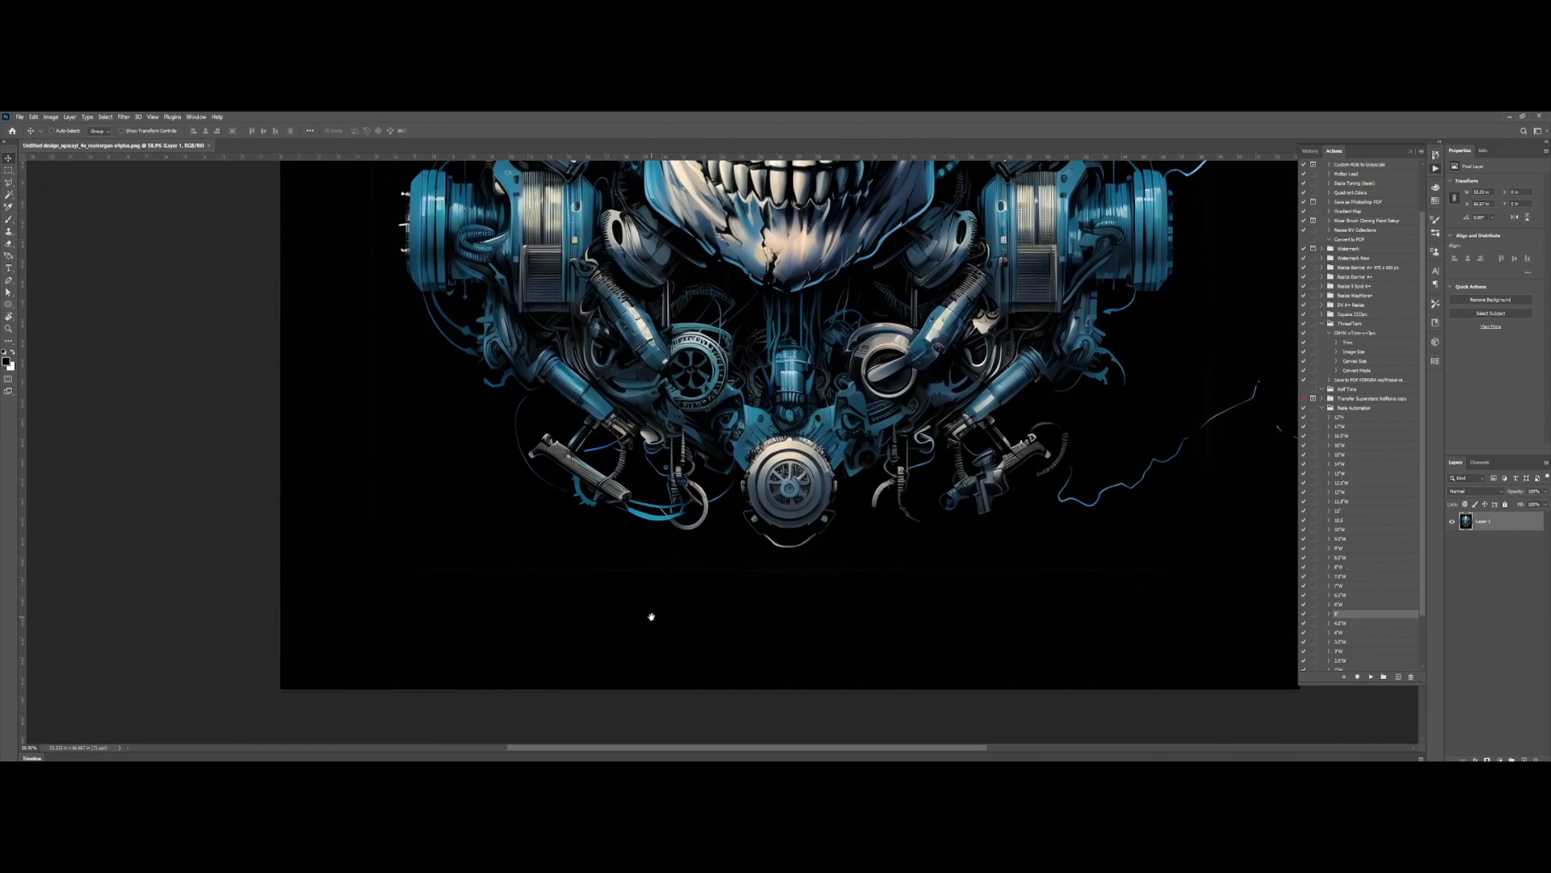
{"action": "scroll", "coordinate": [1050, 588], "scroll_direction": "up", "scroll_amount": 2}
{"action": "left_click_drag", "start_coordinate": [1056, 592], "coordinate": [1323, 710]}
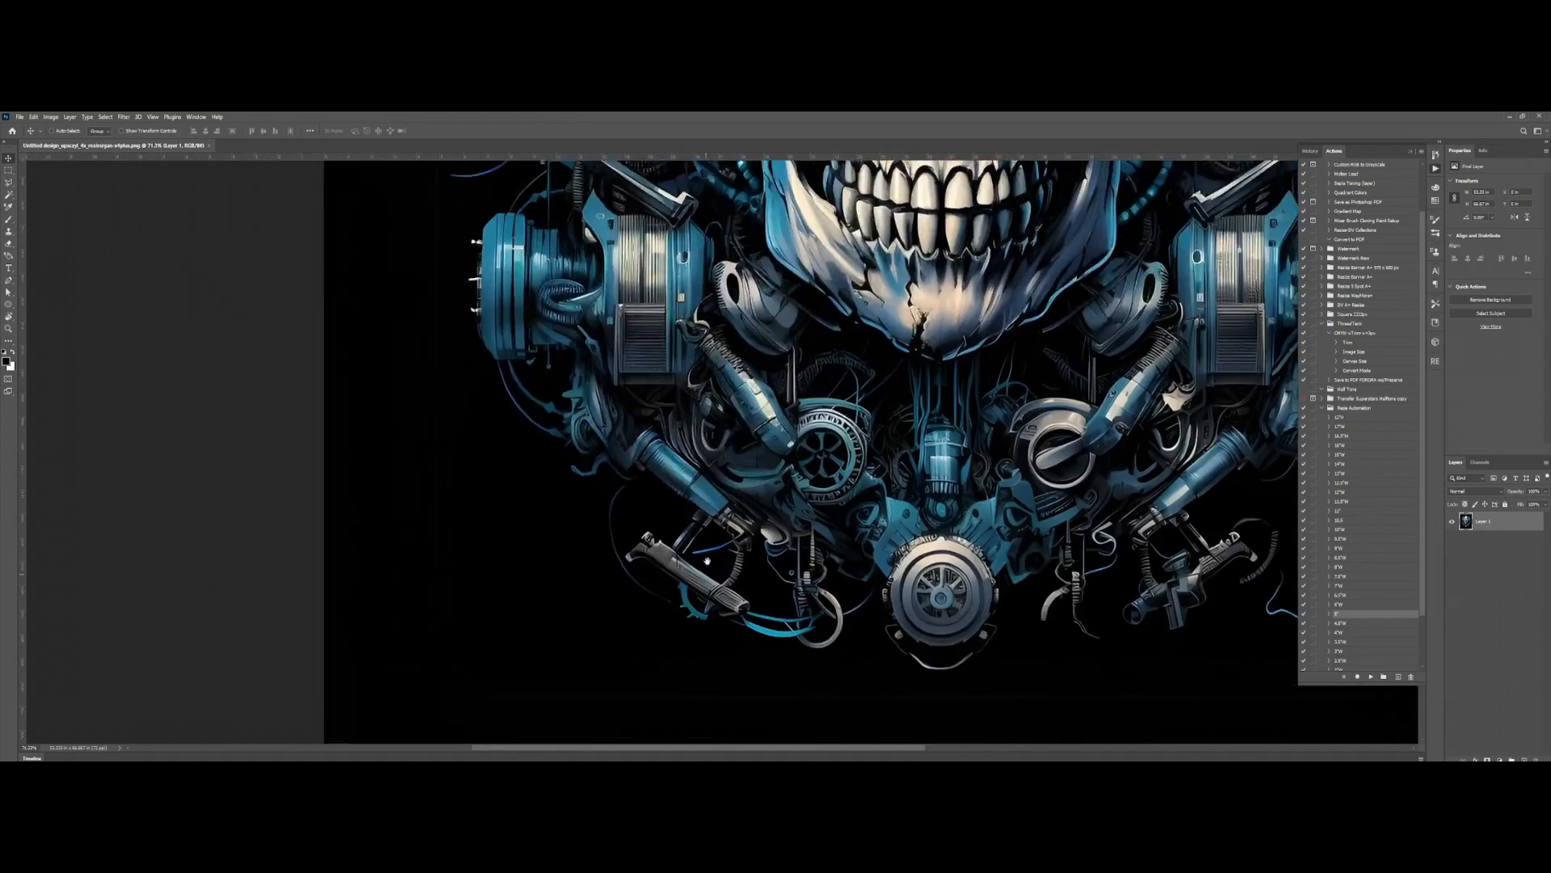
{"action": "left_click_drag", "start_coordinate": [370, 169], "coordinate": [555, 537]}
{"action": "scroll", "coordinate": [743, 679], "scroll_direction": "down", "scroll_amount": 4}
{"action": "left_click_drag", "start_coordinate": [792, 700], "coordinate": [634, 529]}
{"action": "scroll", "coordinate": [647, 533], "scroll_direction": "down", "scroll_amount": 8}
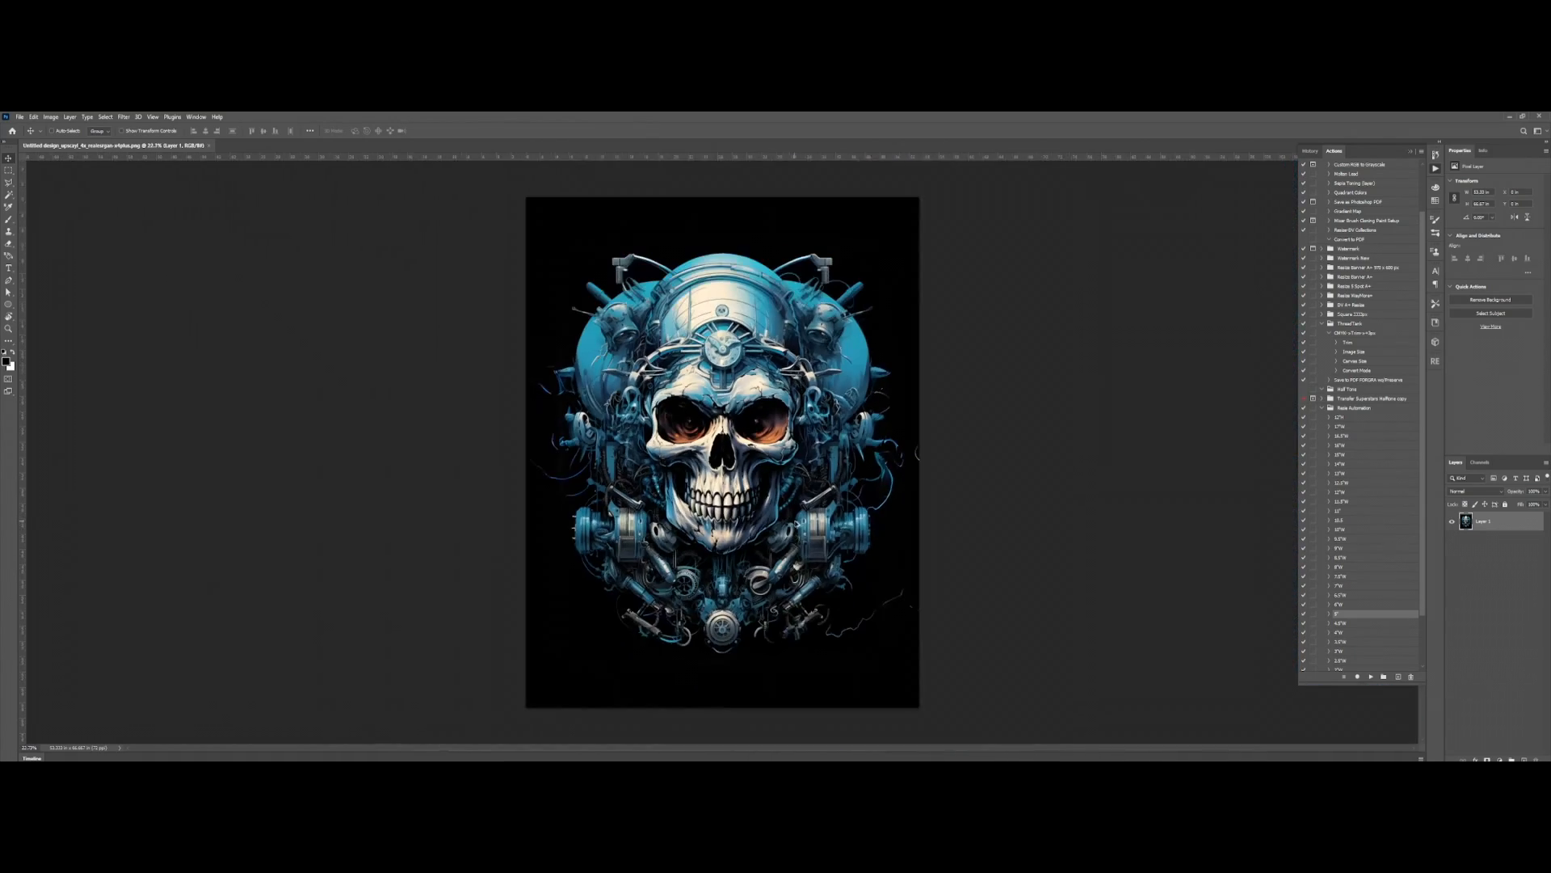
{"action": "scroll", "coordinate": [800, 525], "scroll_direction": "up", "scroll_amount": 2}
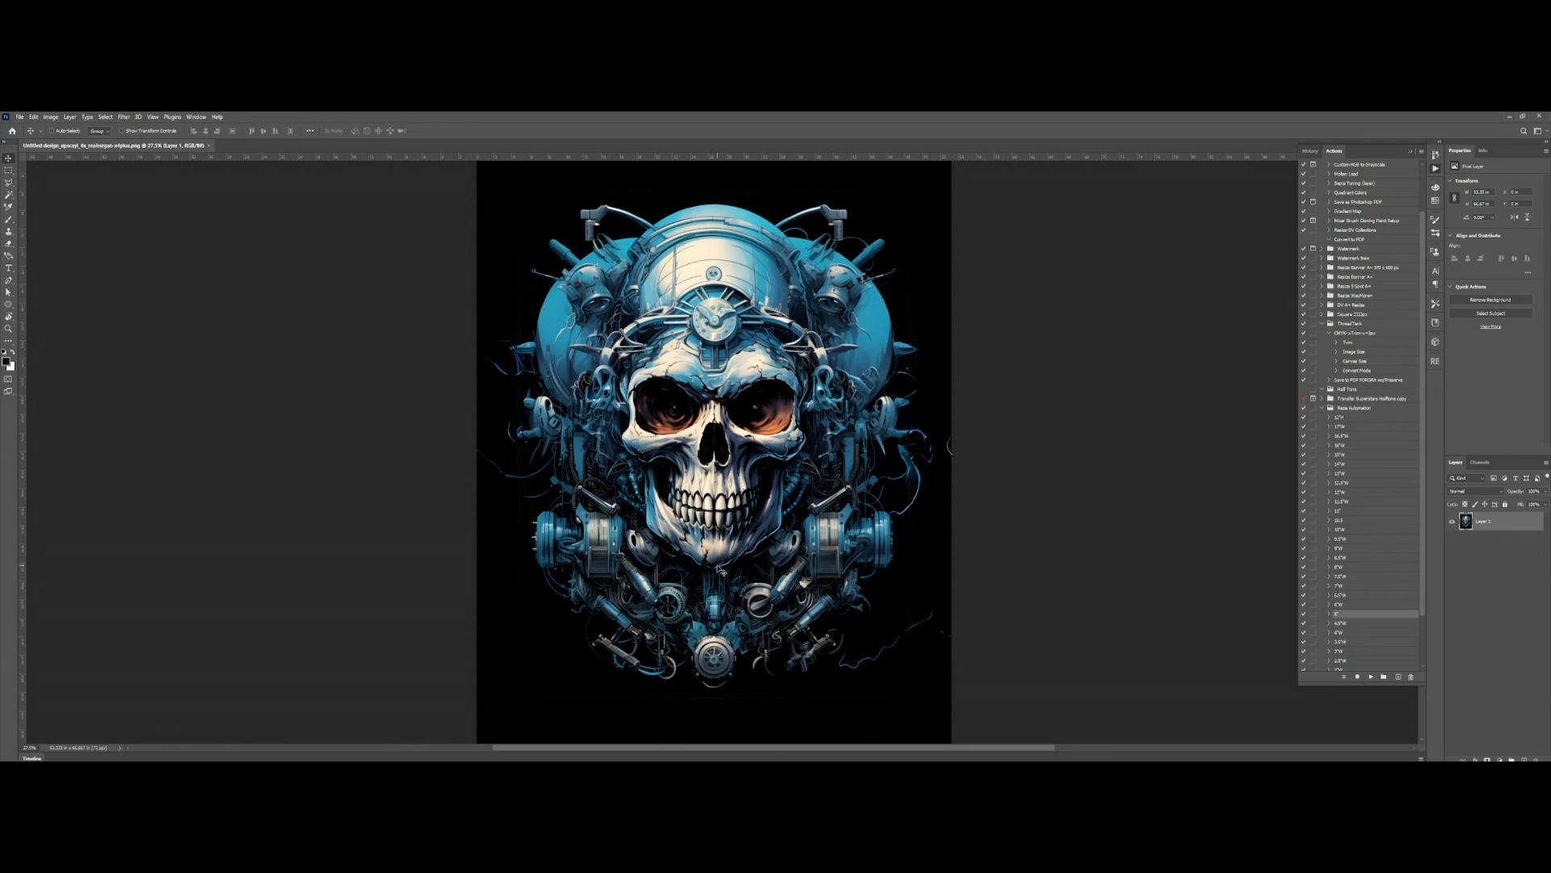
{"action": "scroll", "coordinate": [734, 565], "scroll_direction": "up", "scroll_amount": 1}
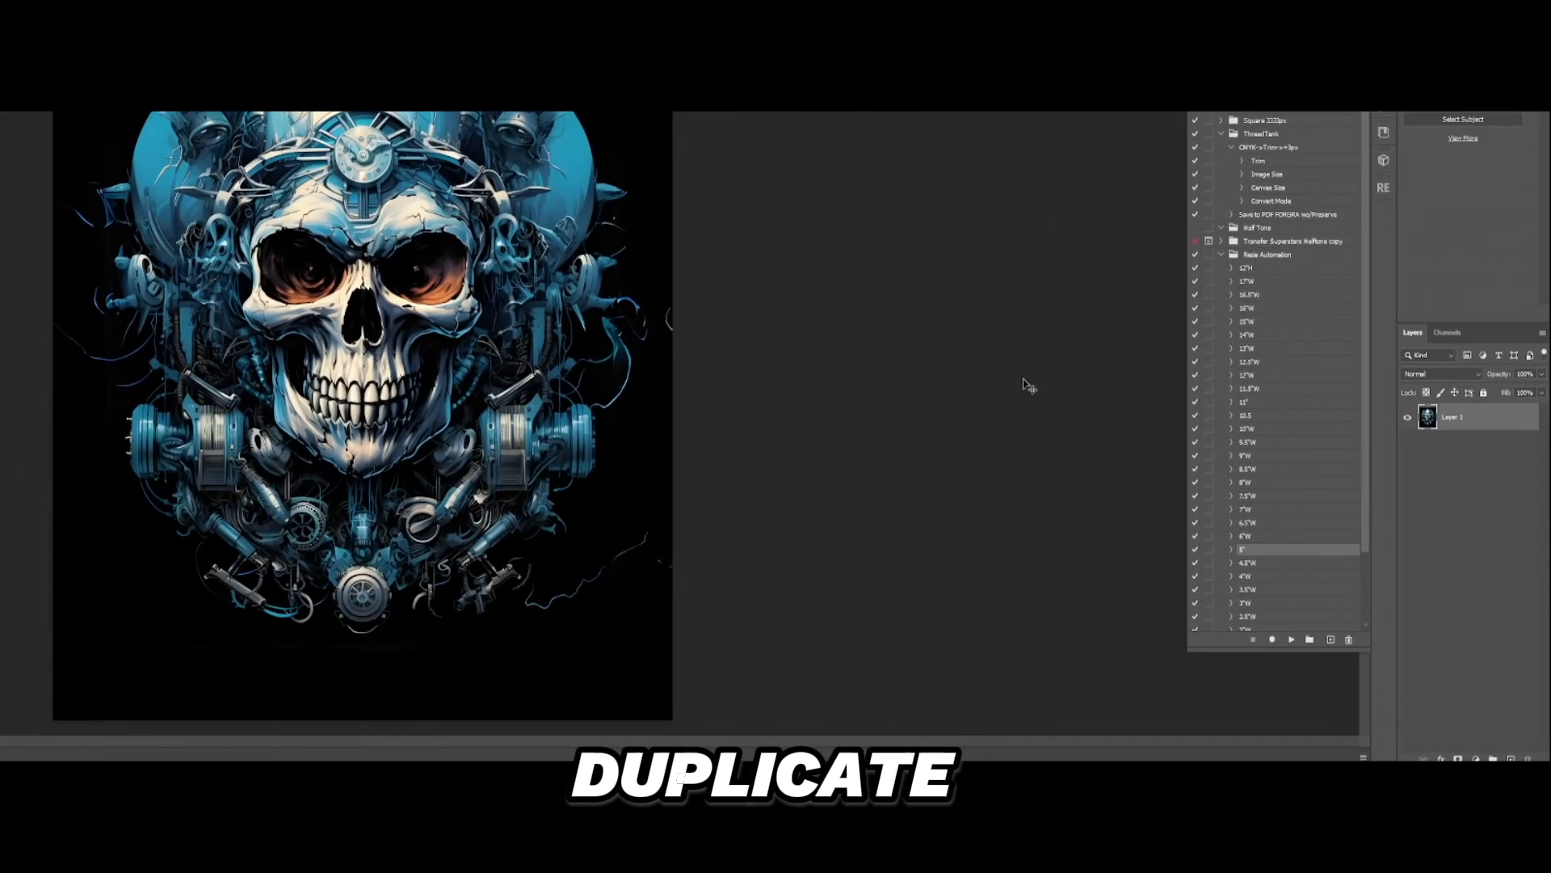
Step: Duplicate the skull layer as Main Copy and keep the original as a hidden layer named Backup
{"action": "key", "text": "ctrl+j"}
{"action": "left_click", "coordinate": [1407, 445]}
{"action": "double_click", "coordinate": [1454, 444]}
{"action": "type", "text": "Back"}
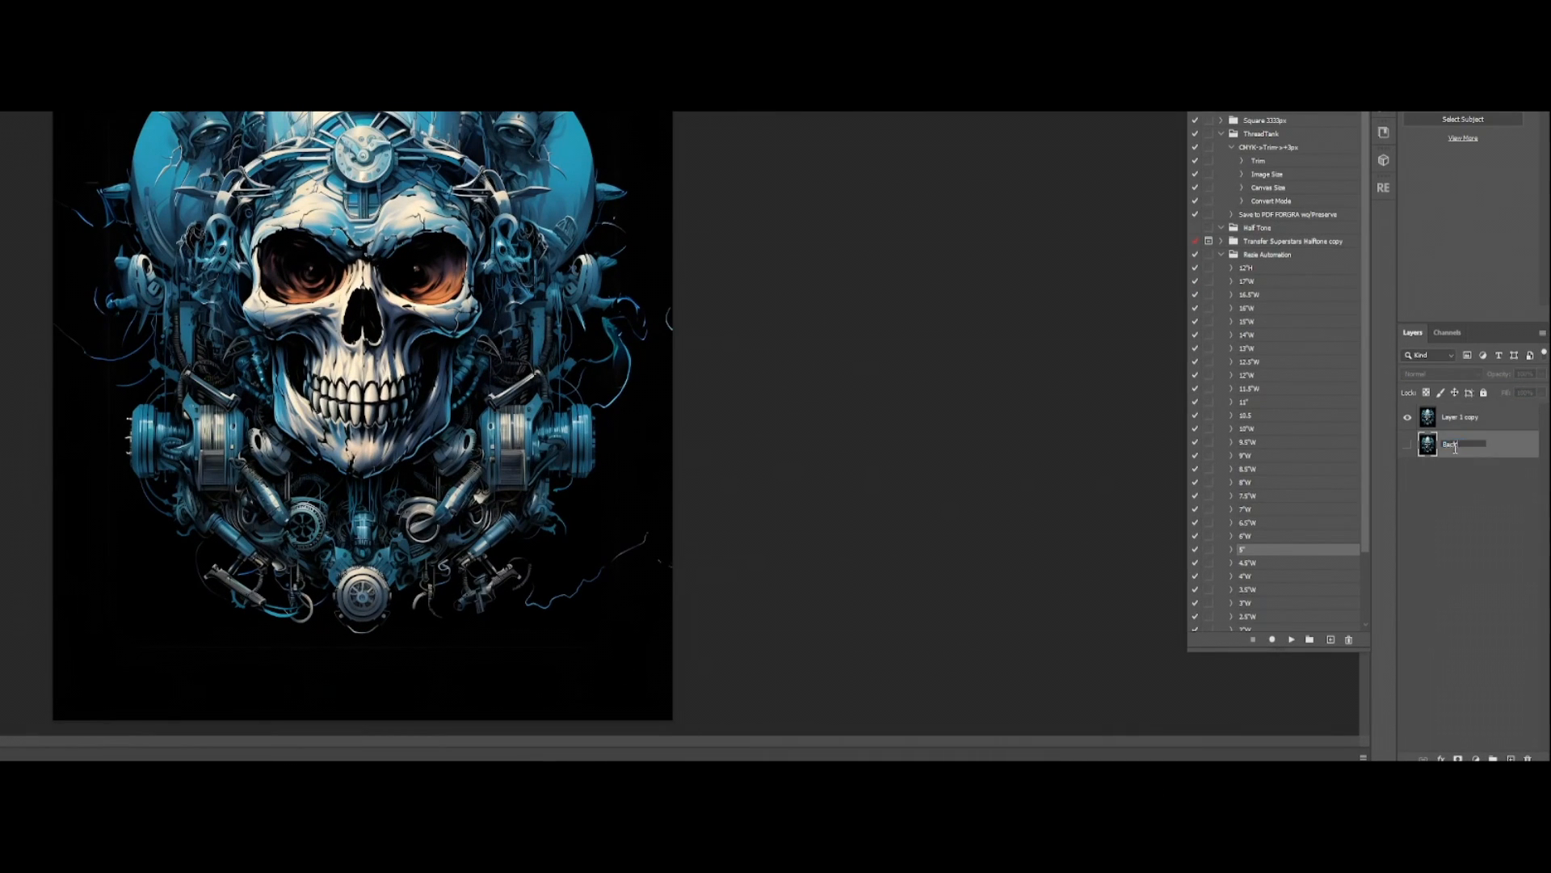
{"action": "type", "text": "up"}
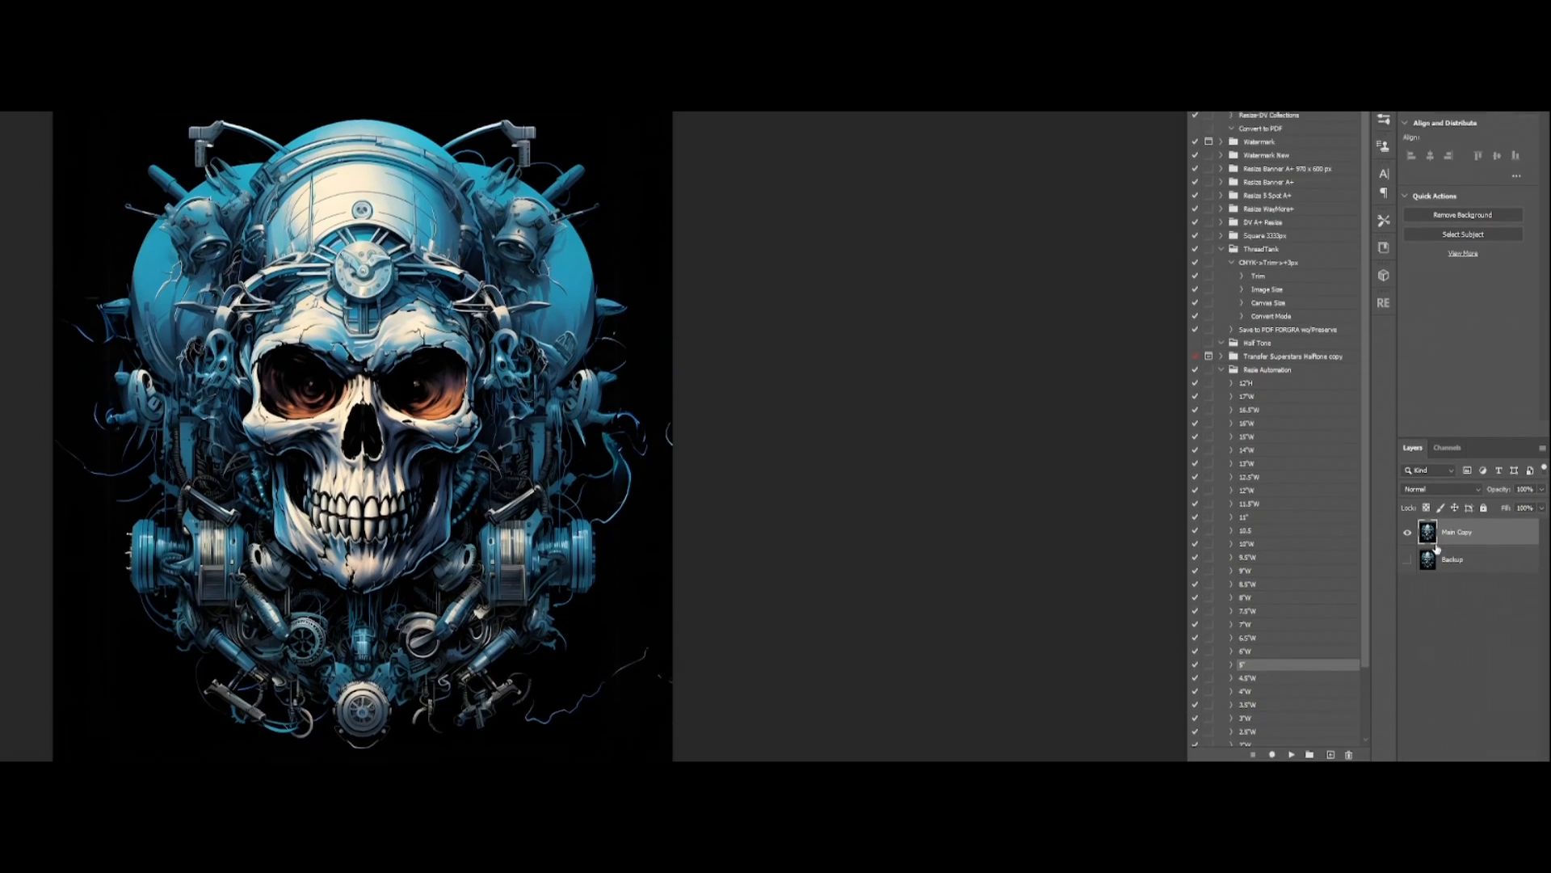
Step: Duplicate the Main Copy layer into a new document, keeping the layer name Main Copy
{"action": "right_click", "coordinate": [1454, 603]}
{"action": "left_click", "coordinate": [1503, 129]}
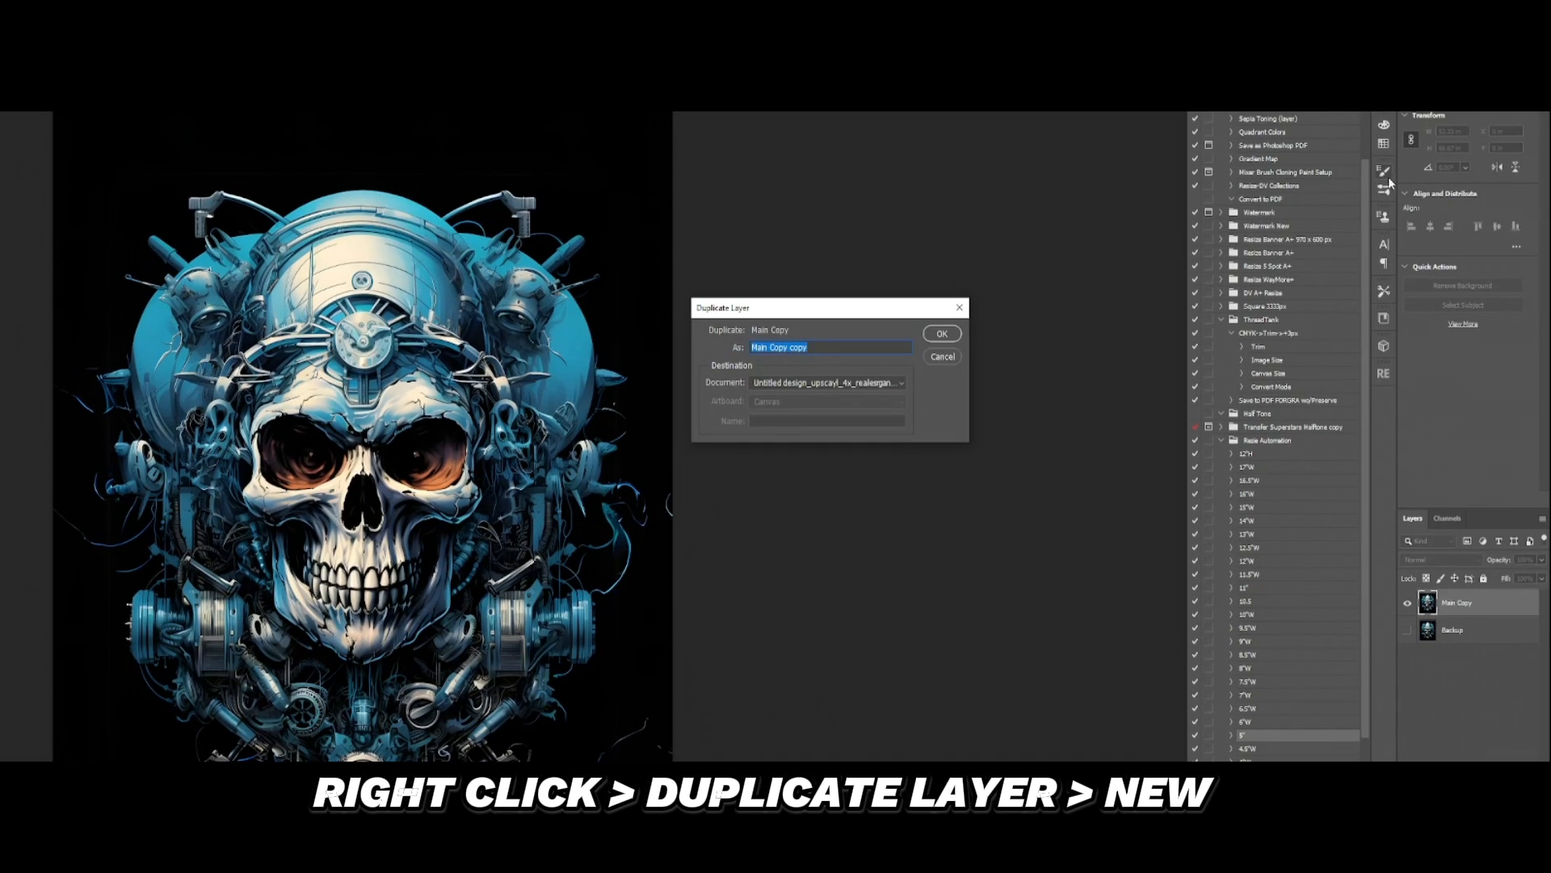
{"action": "left_click", "coordinate": [800, 382]}
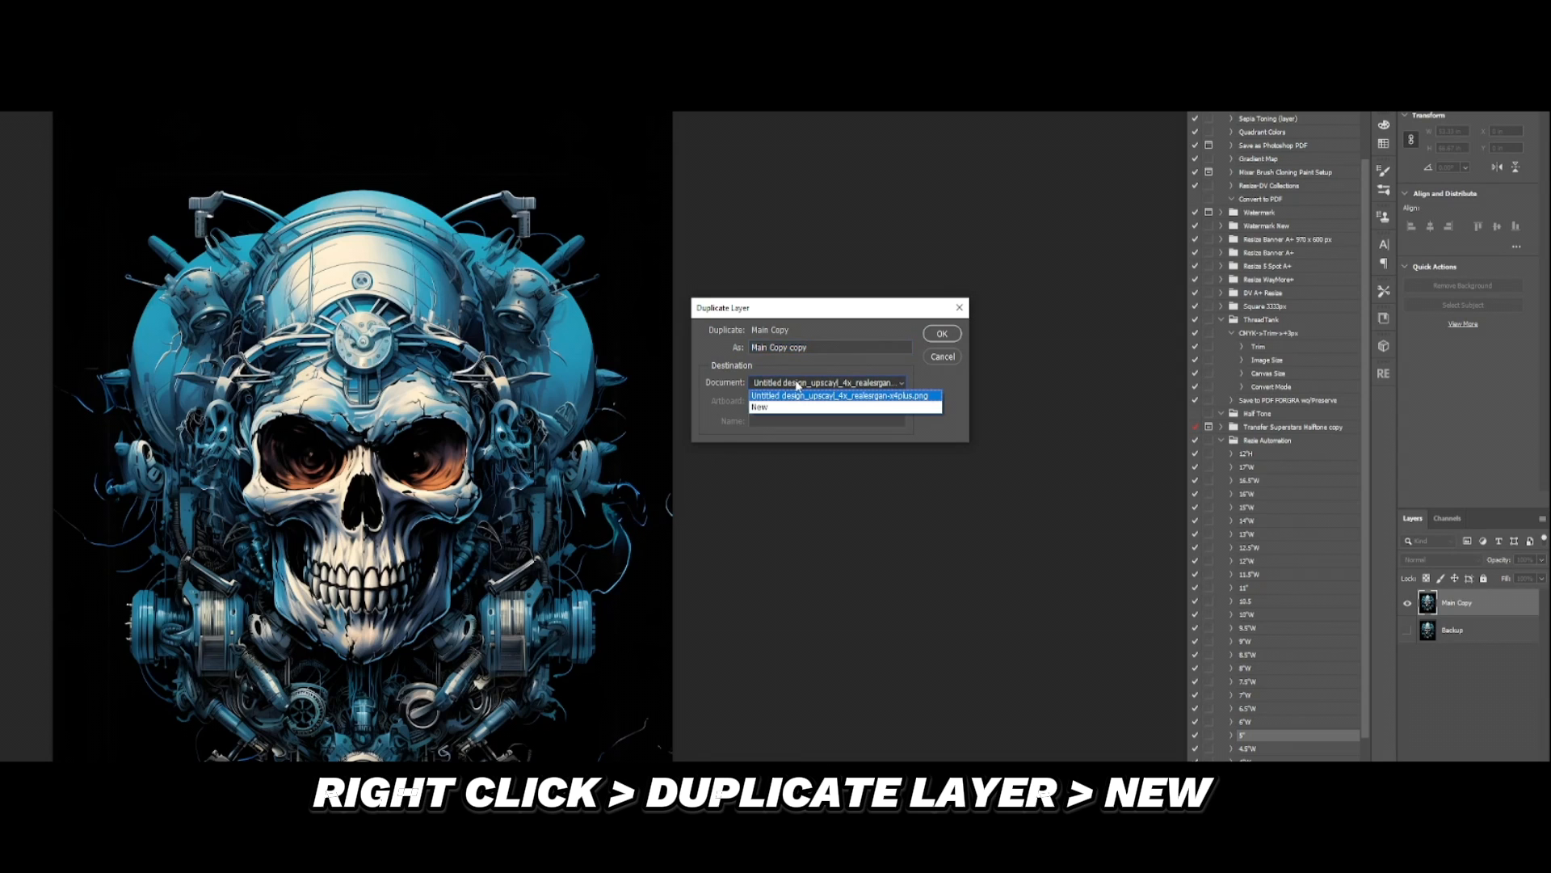
{"action": "left_click", "coordinate": [787, 386]}
{"action": "left_click", "coordinate": [782, 387]}
{"action": "left_click", "coordinate": [788, 405]}
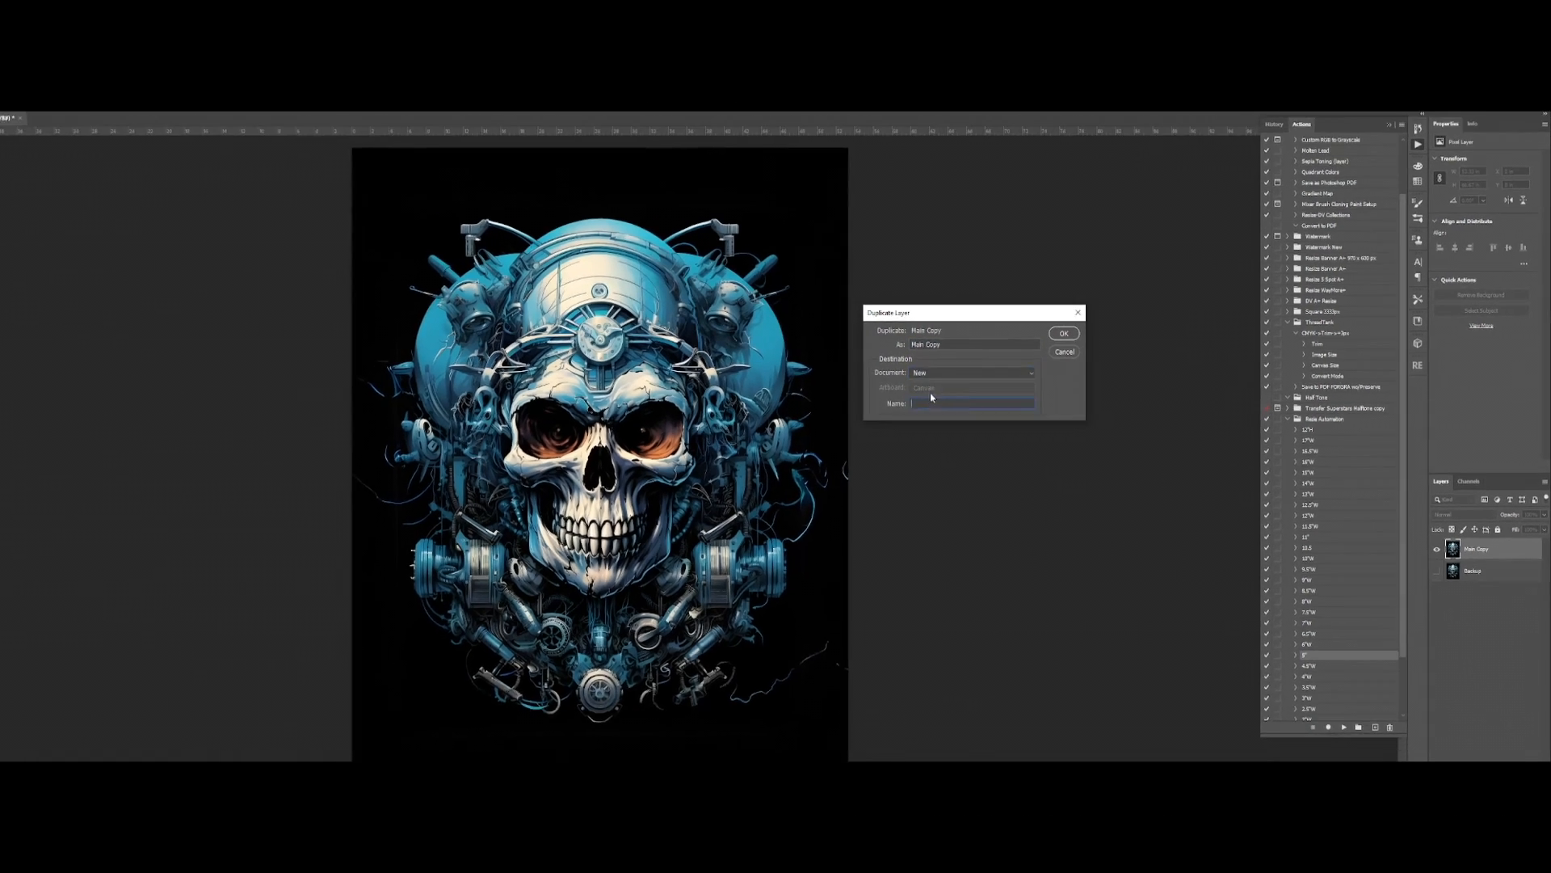
{"action": "left_click", "coordinate": [1127, 333]}
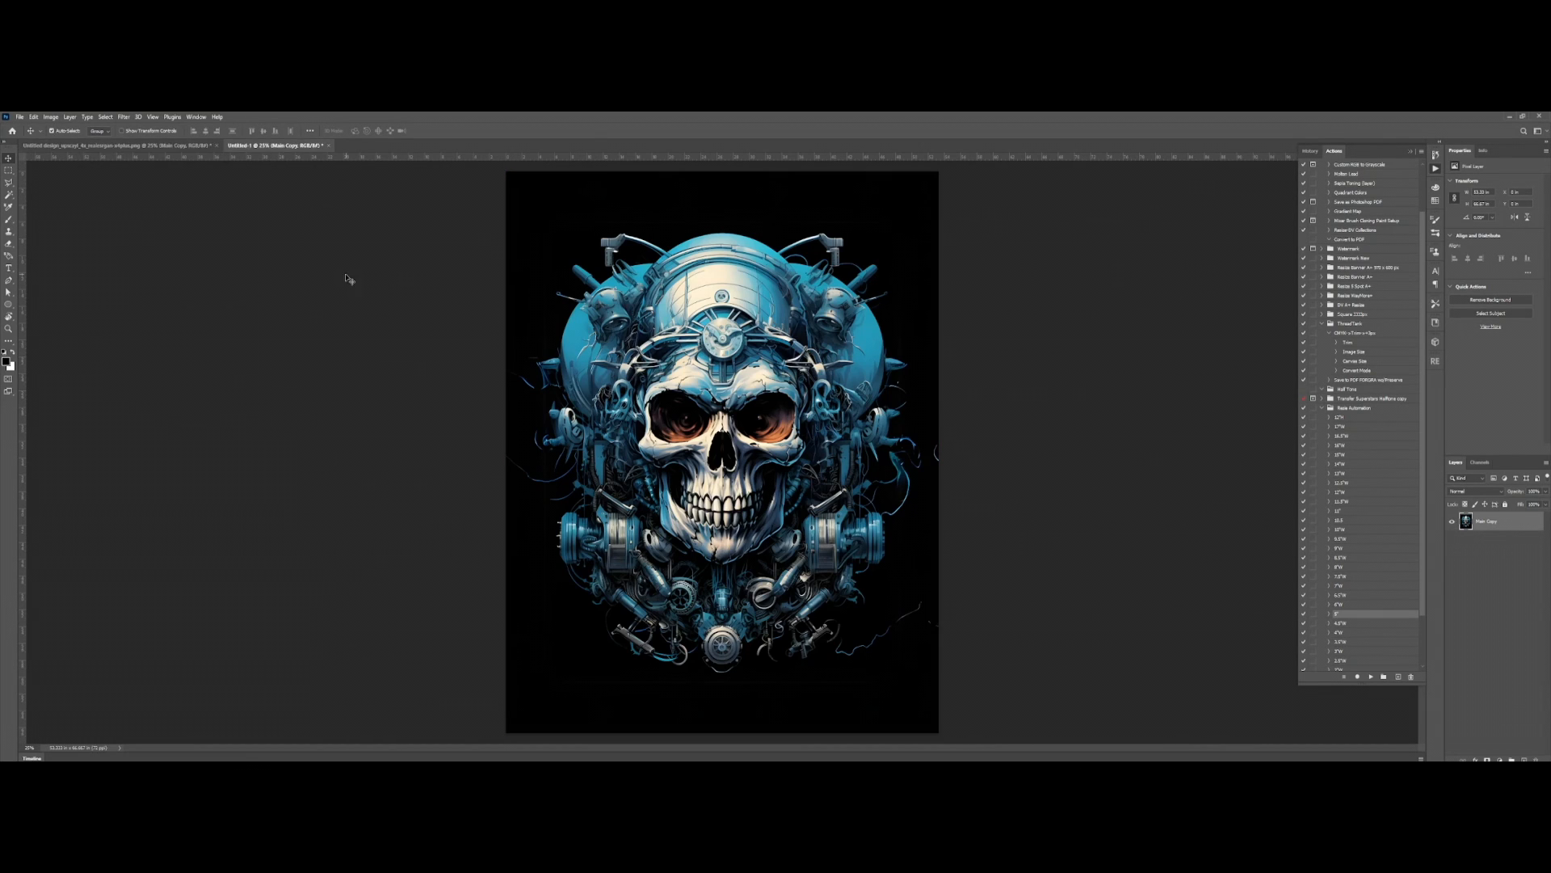
Step: Convert the new skull document to Grayscale mode and discard its color information
{"action": "scroll", "coordinate": [916, 381], "scroll_direction": "up", "scroll_amount": 4}
{"action": "scroll", "coordinate": [909, 384], "scroll_direction": "down", "scroll_amount": 5}
{"action": "scroll", "coordinate": [901, 390], "scroll_direction": "up", "scroll_amount": 2}
{"action": "scroll", "coordinate": [816, 378], "scroll_direction": "down", "scroll_amount": 1}
{"action": "scroll", "coordinate": [732, 366], "scroll_direction": "up", "scroll_amount": 1}
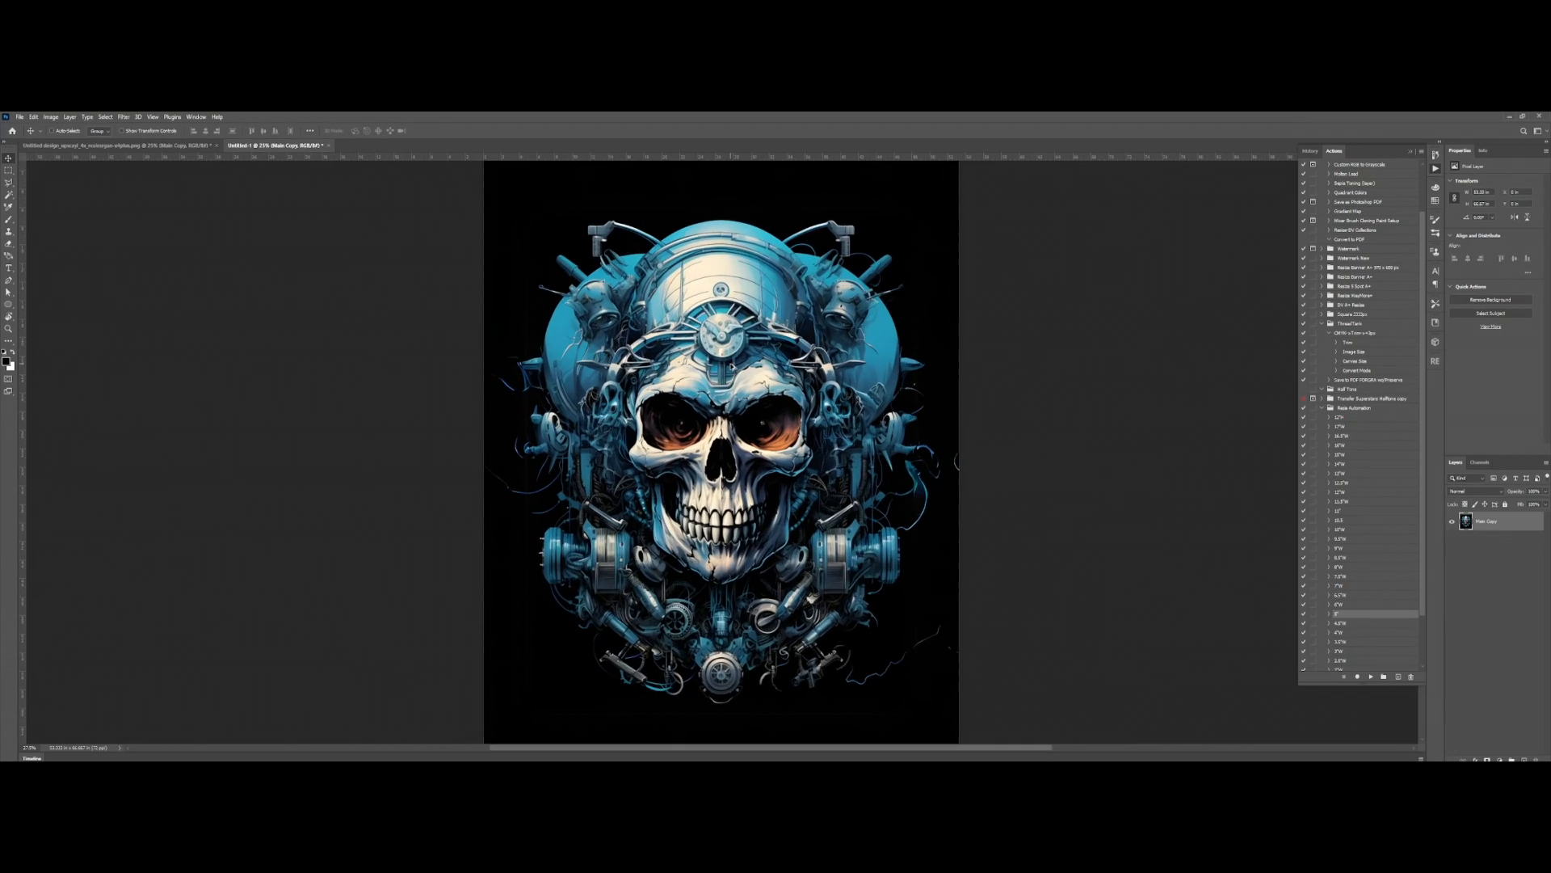
{"action": "scroll", "coordinate": [732, 367], "scroll_direction": "down", "scroll_amount": 3}
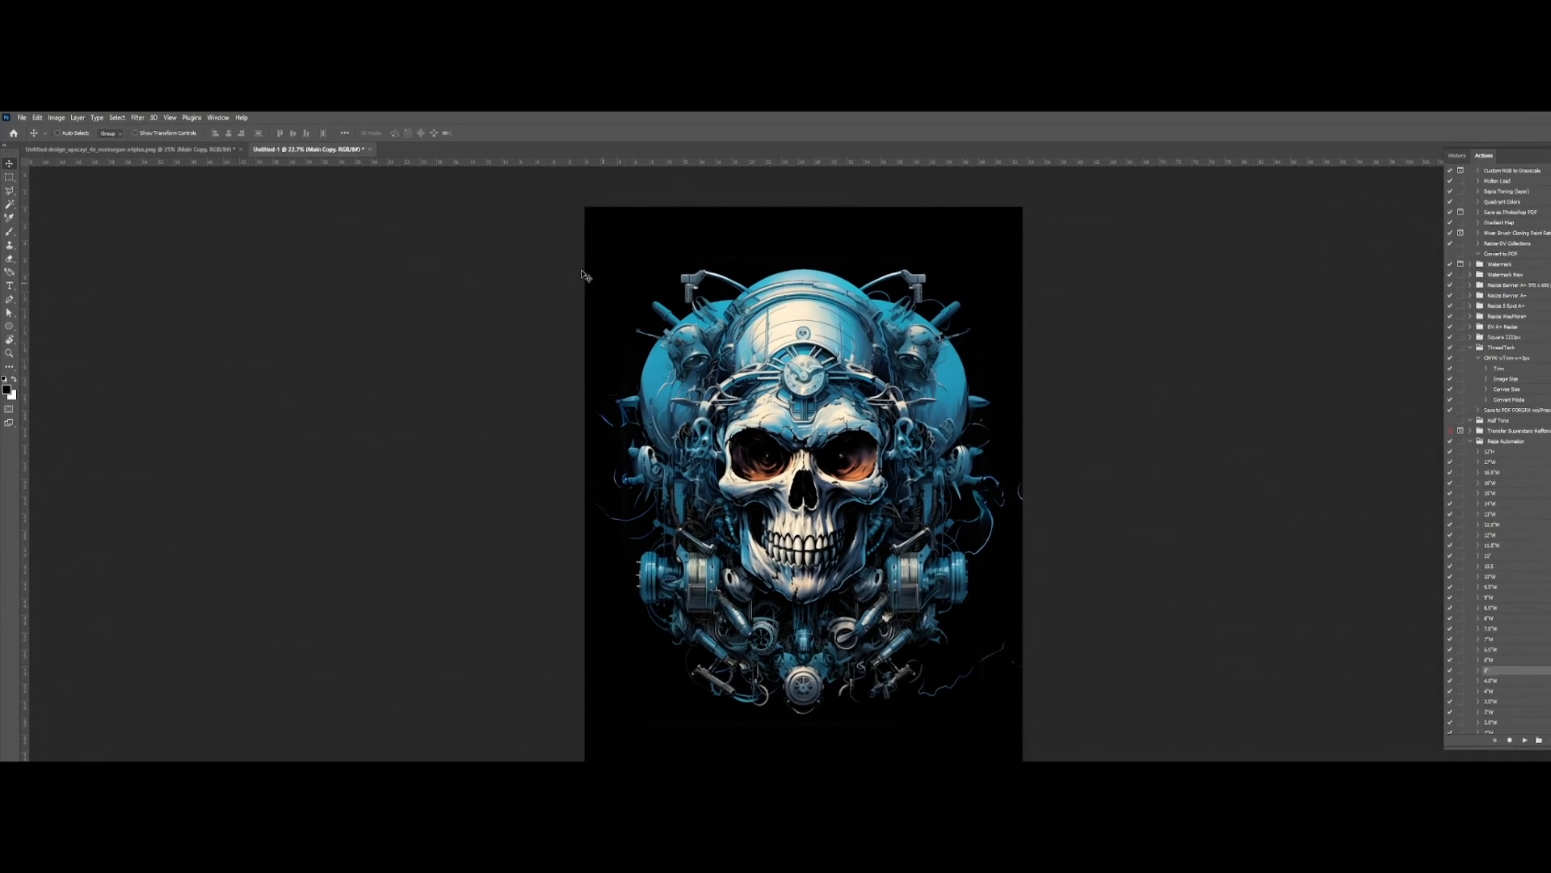
{"action": "left_click", "coordinate": [54, 118]}
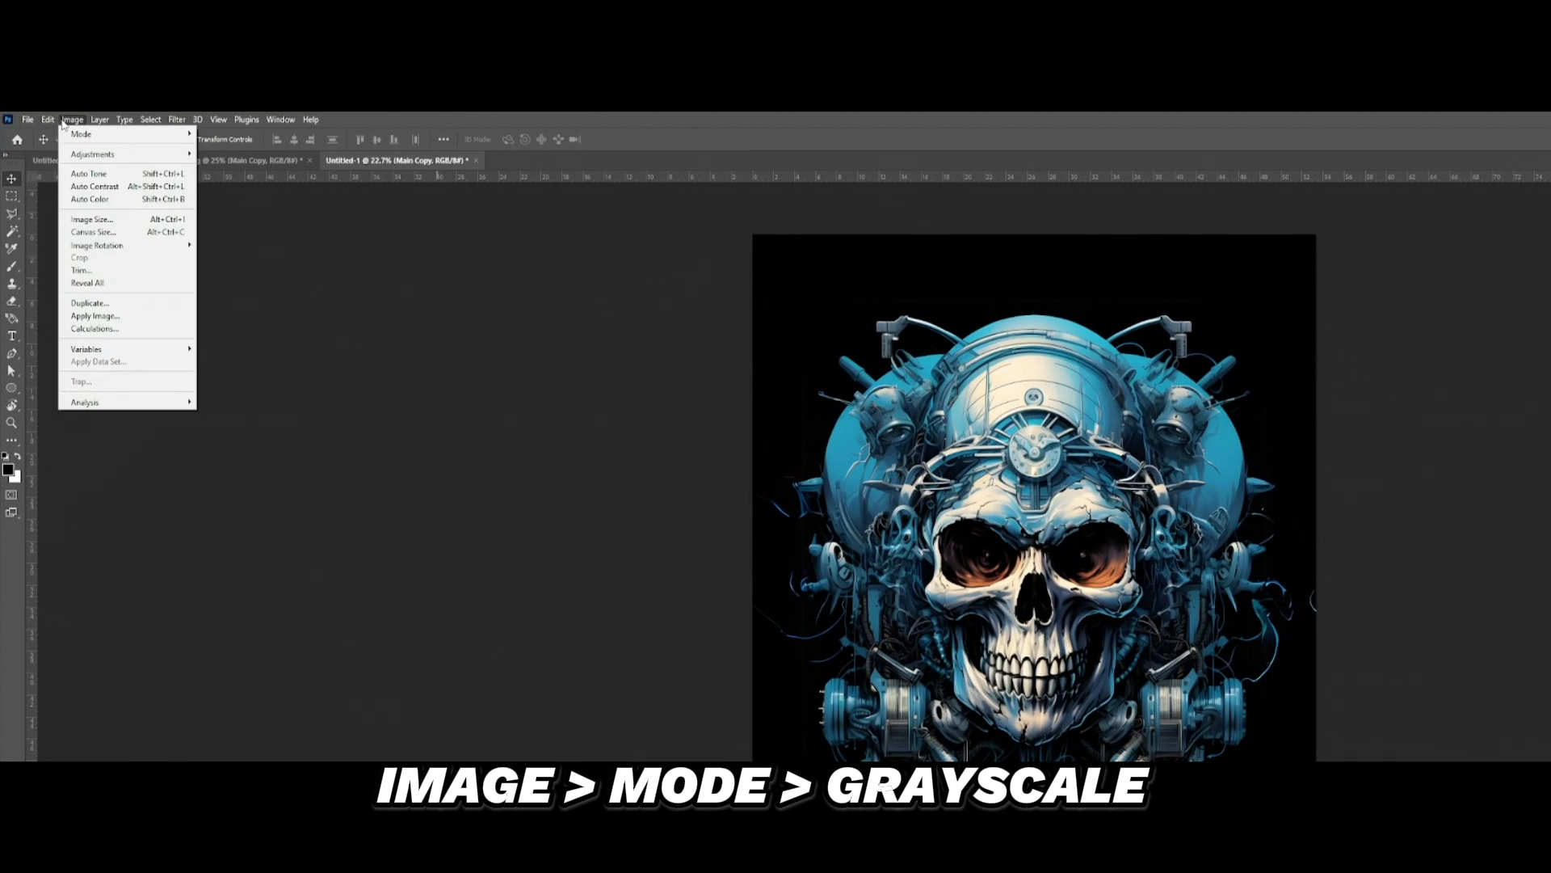
{"action": "left_click", "coordinate": [68, 121]}
{"action": "left_click", "coordinate": [68, 121]}
{"action": "mouse_move", "coordinate": [101, 135]}
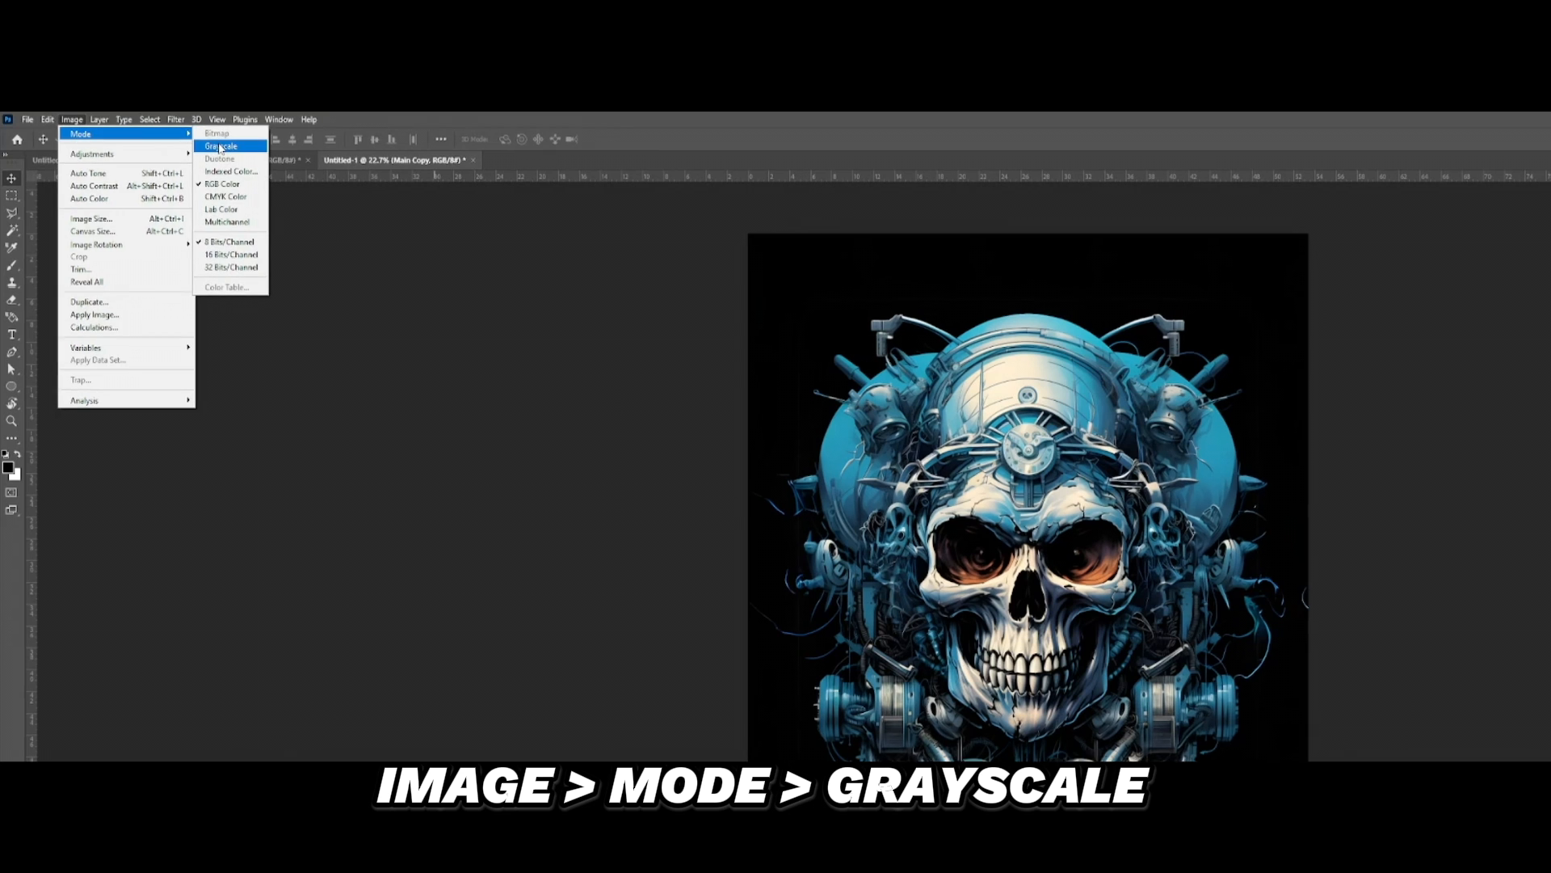
{"action": "left_click", "coordinate": [219, 148]}
{"action": "left_click_drag", "start_coordinate": [1102, 312], "coordinate": [411, 388]}
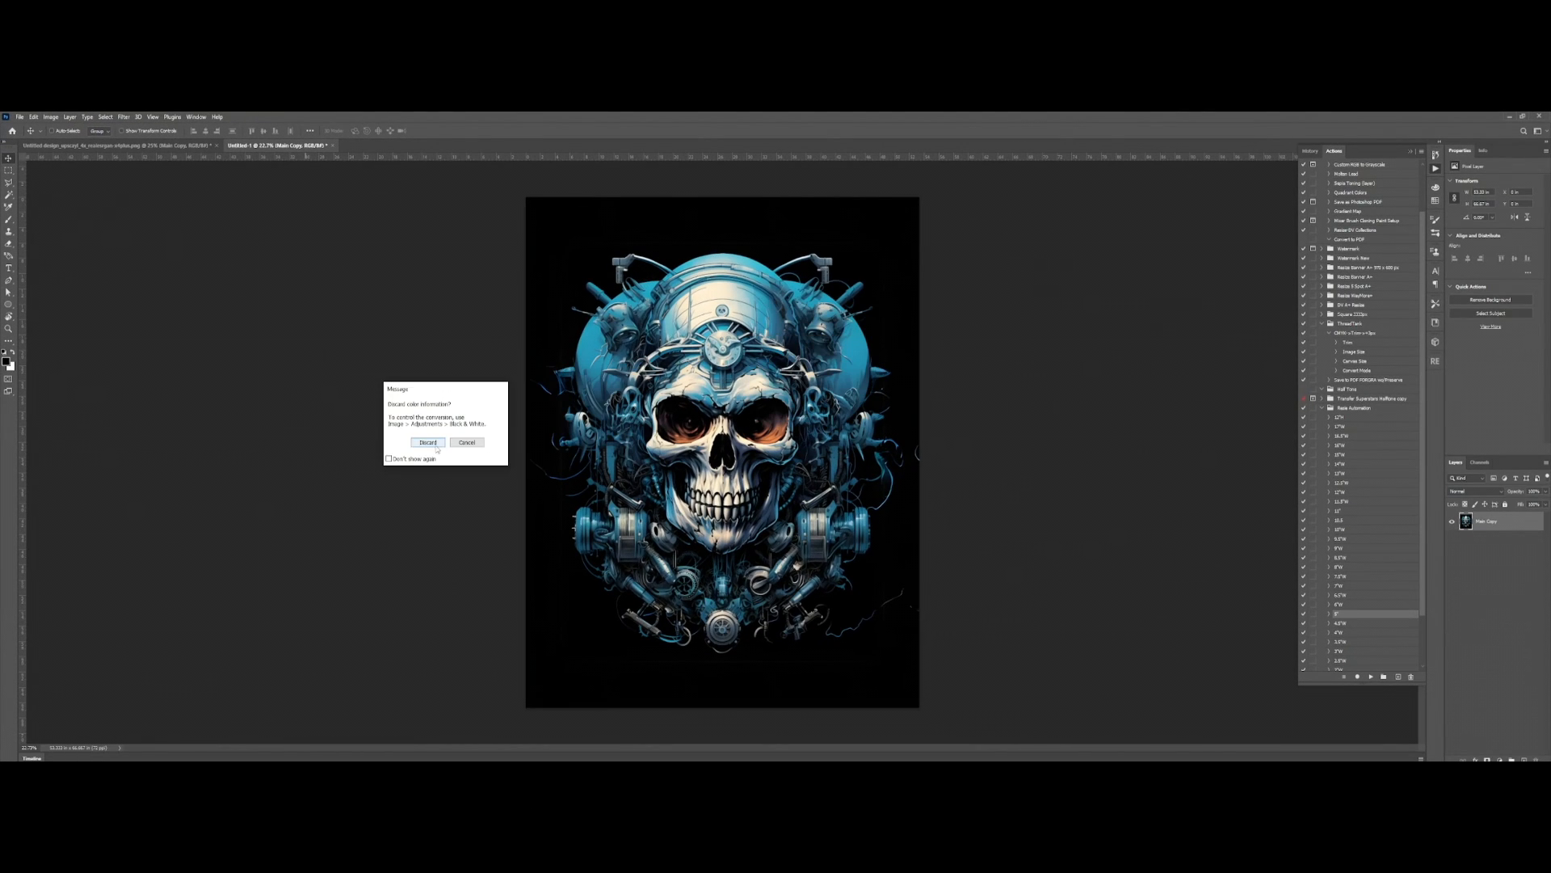
{"action": "left_click", "coordinate": [434, 445]}
Step: Boost the skull's contrast with Levels, using a black input level of 26 and a white input level slightly below 68
{"action": "left_click", "coordinate": [50, 116]}
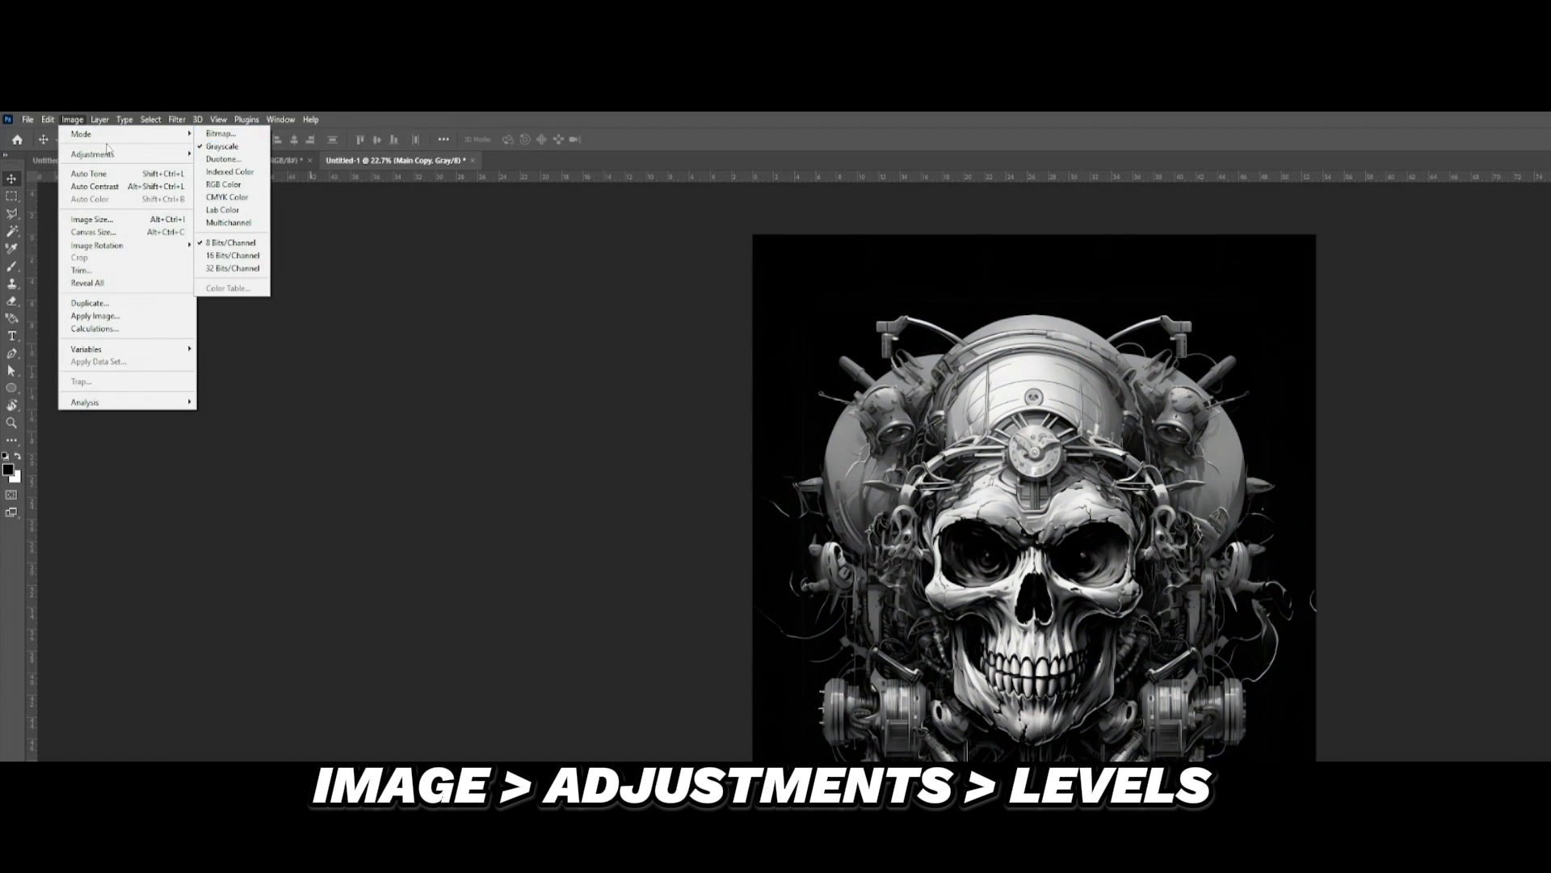
{"action": "mouse_move", "coordinate": [108, 153]}
{"action": "left_click", "coordinate": [235, 167]}
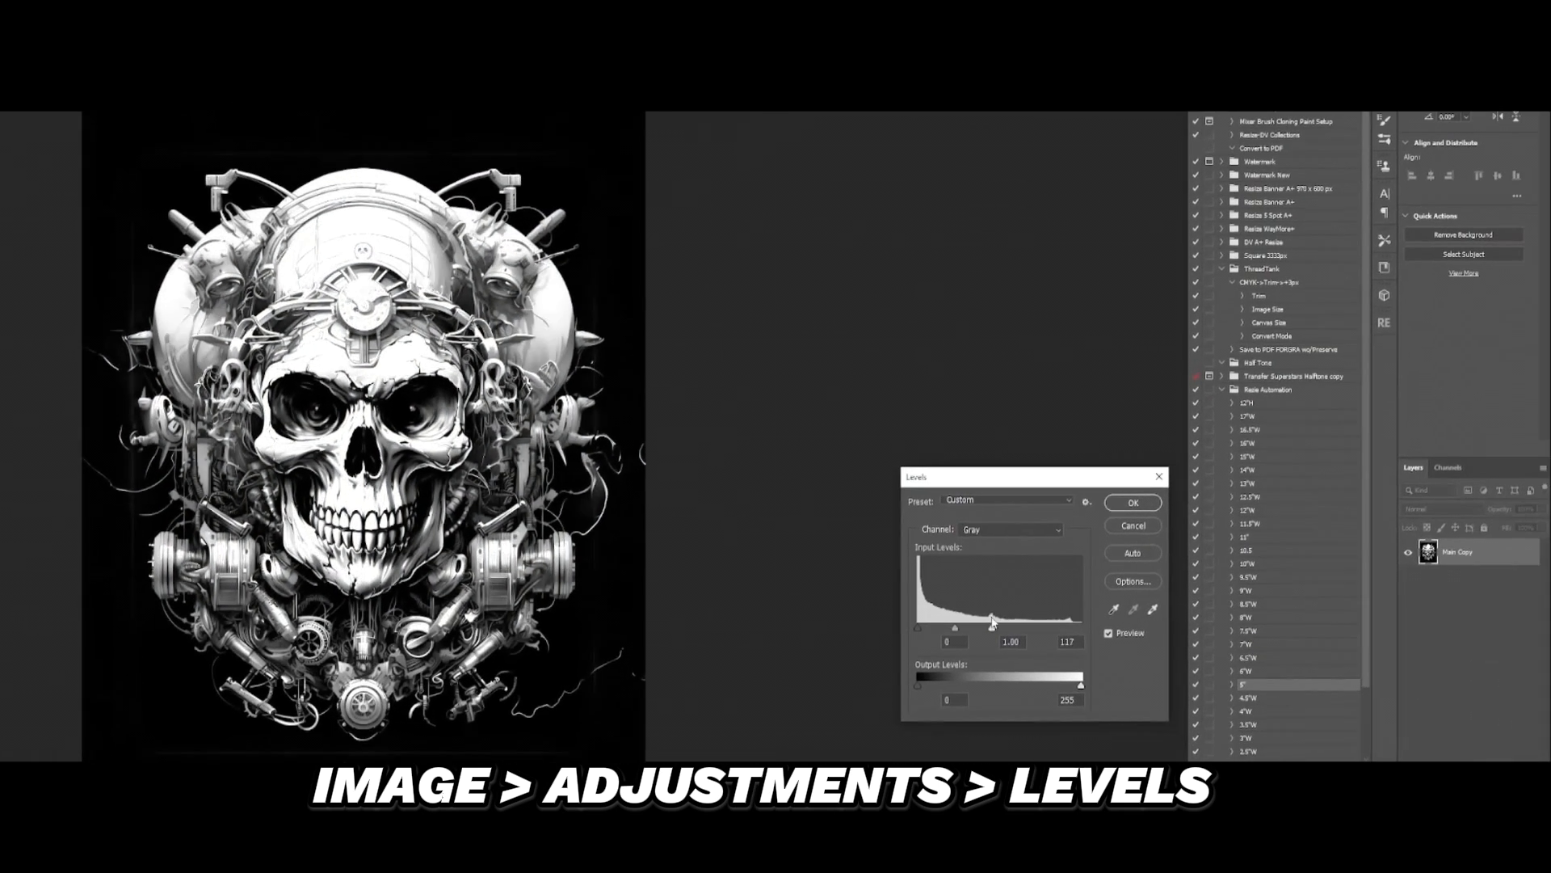
{"action": "left_click_drag", "start_coordinate": [1081, 627], "coordinate": [989, 622]}
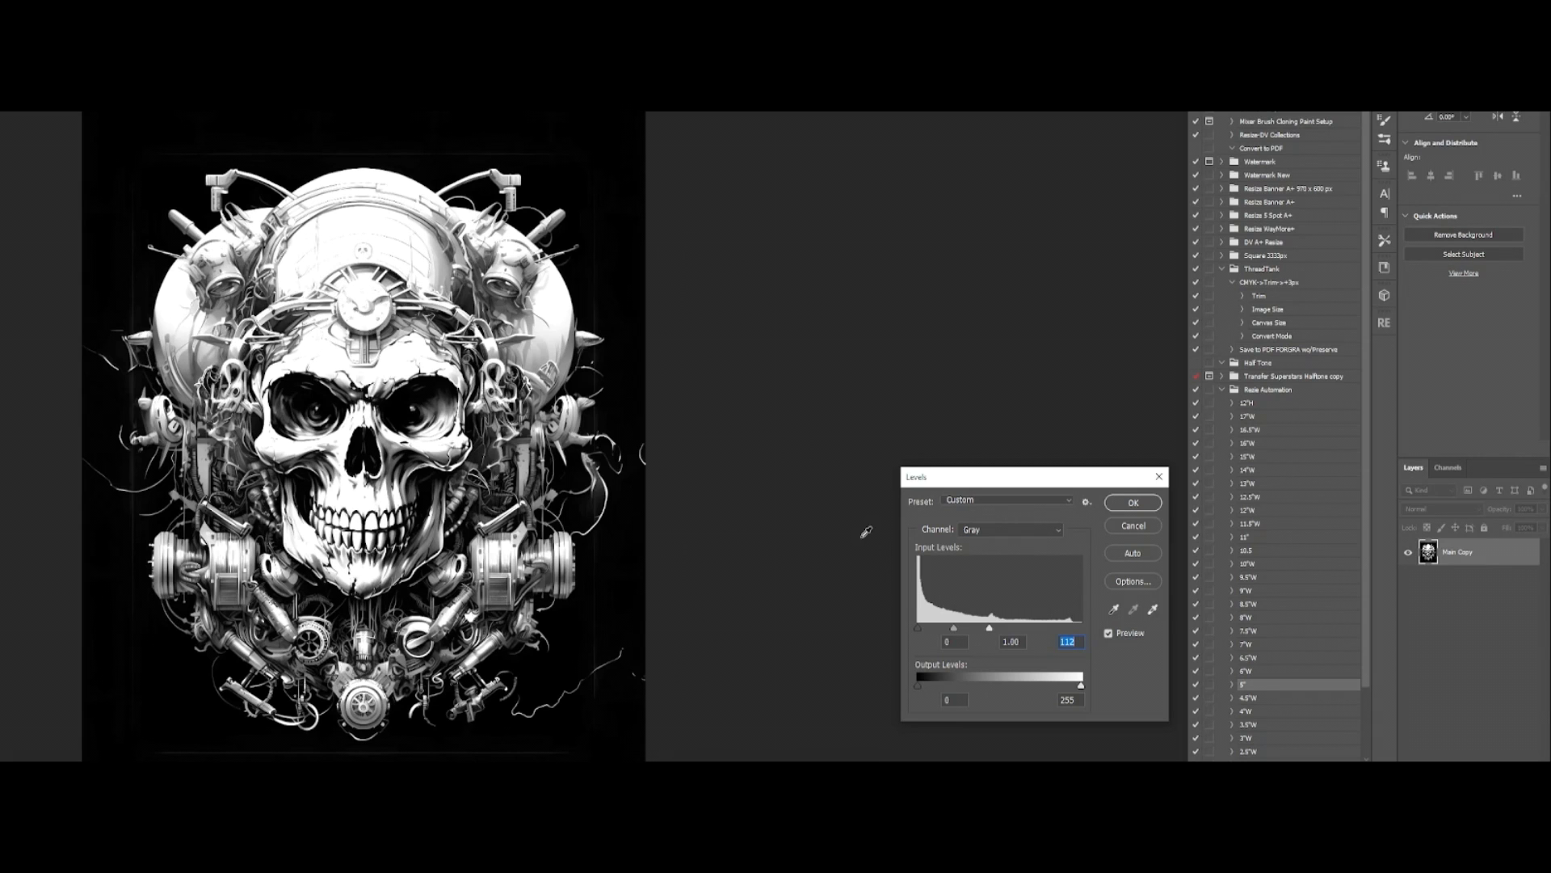
{"action": "mouse_move", "coordinate": [918, 627]}
{"action": "left_mouse_down"}
{"action": "mouse_move", "coordinate": [959, 629]}
{"action": "mouse_move", "coordinate": [934, 628]}
{"action": "left_mouse_up"}
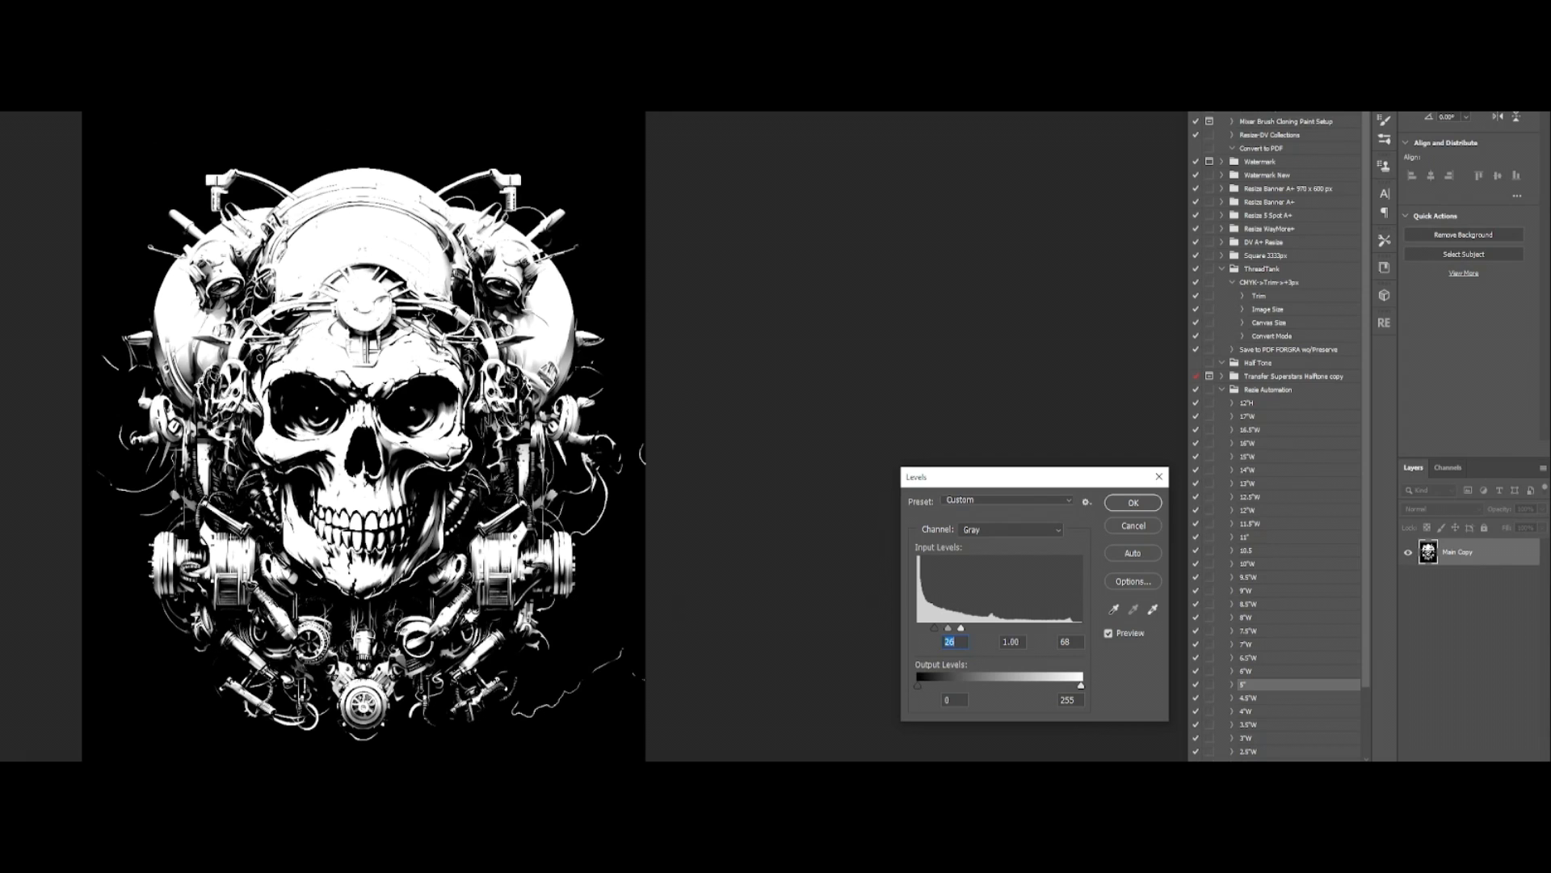
{"action": "mouse_move", "coordinate": [960, 630]}
{"action": "left_mouse_down"}
{"action": "mouse_move", "coordinate": [937, 629]}
{"action": "mouse_move", "coordinate": [954, 630]}
{"action": "left_mouse_up"}
{"action": "left_click", "coordinate": [1133, 503]}
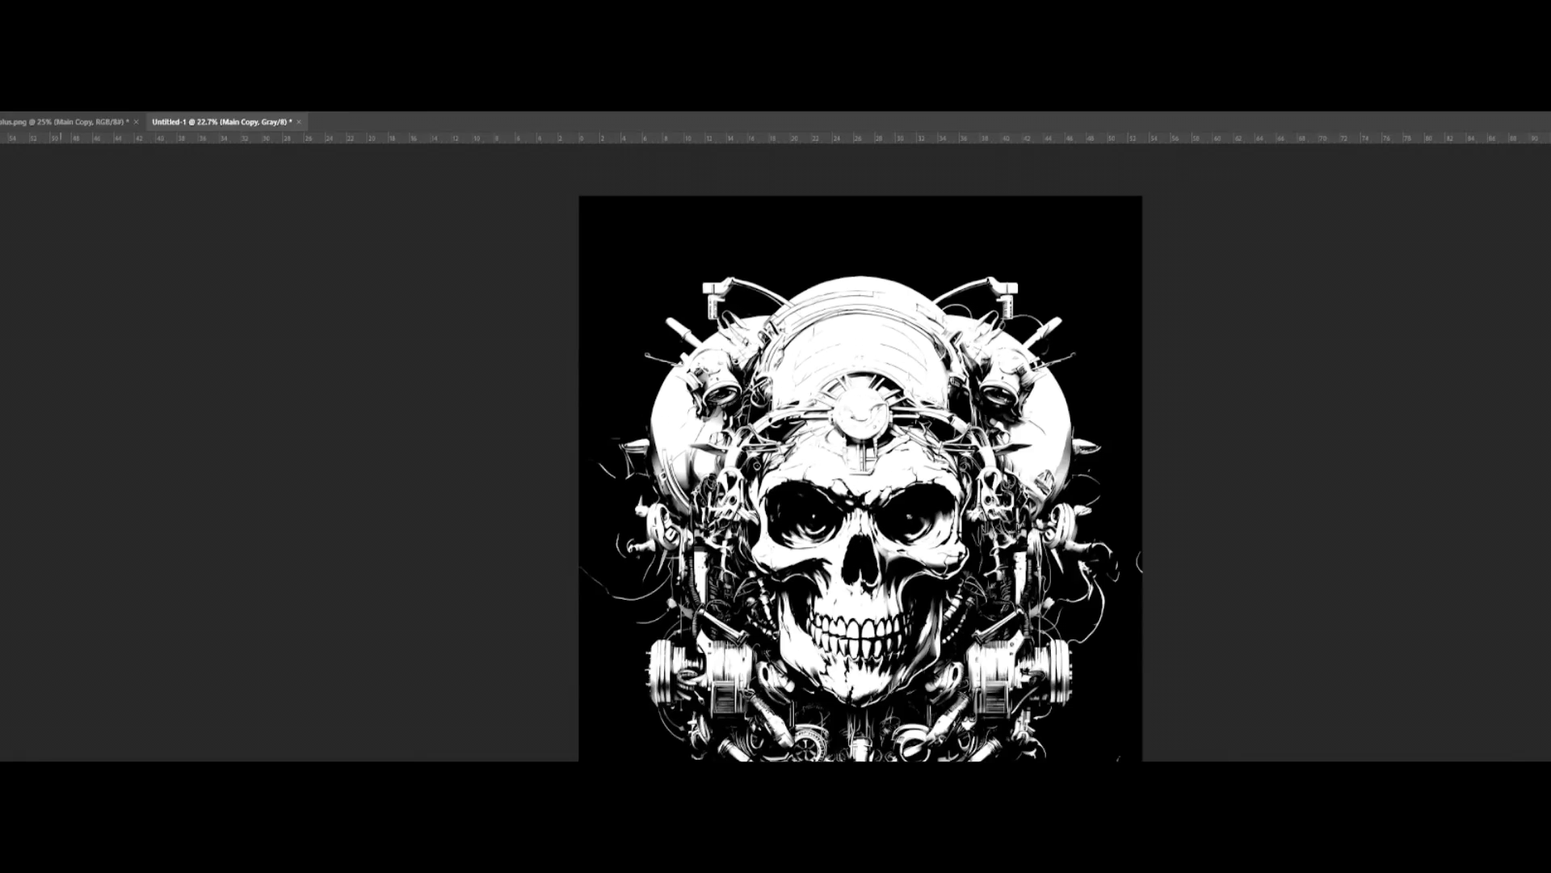
Step: Convert the skull to Bitmap mode at 72 pixels/inch using a Halftone Screen of 35 lines/inch, 22 degrees, Round shape
{"action": "left_click", "coordinate": [74, 119]}
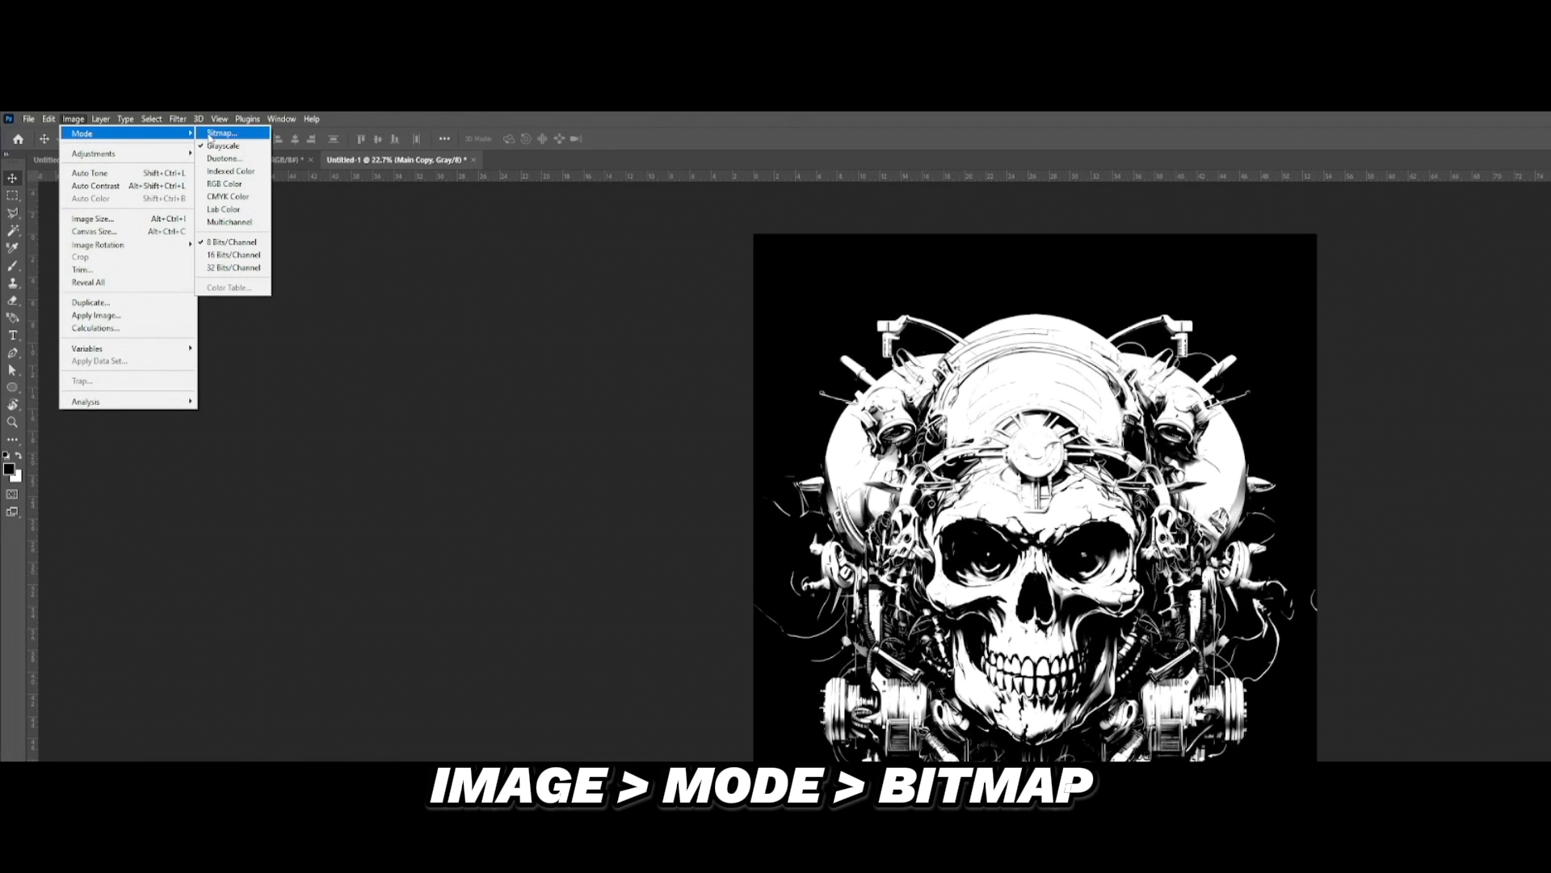
{"action": "left_click", "coordinate": [226, 136]}
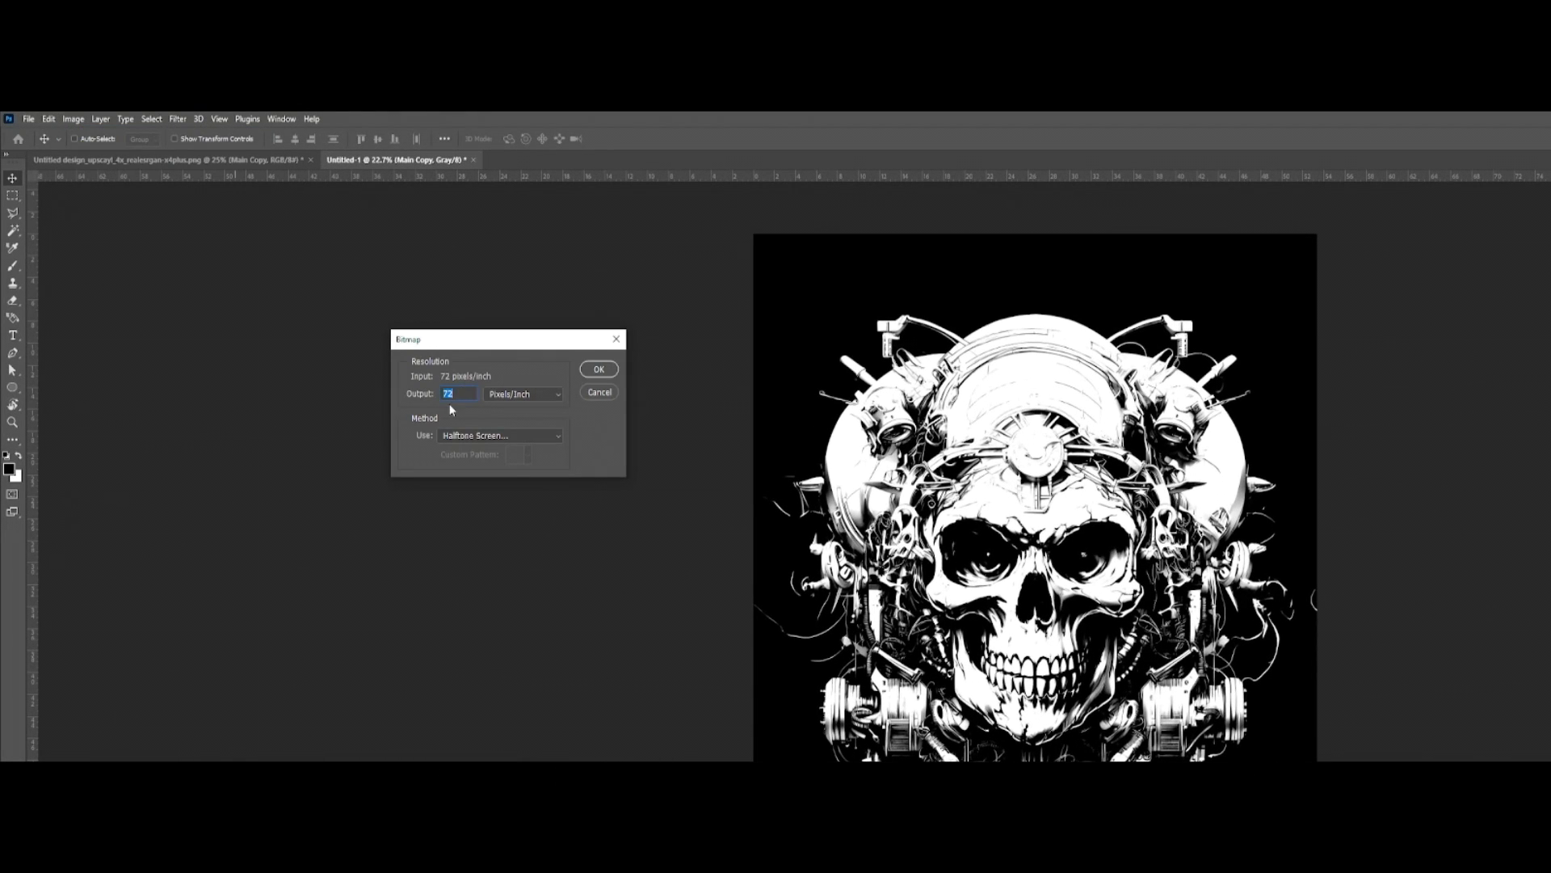
{"action": "left_click_drag", "start_coordinate": [460, 344], "coordinate": [504, 355]}
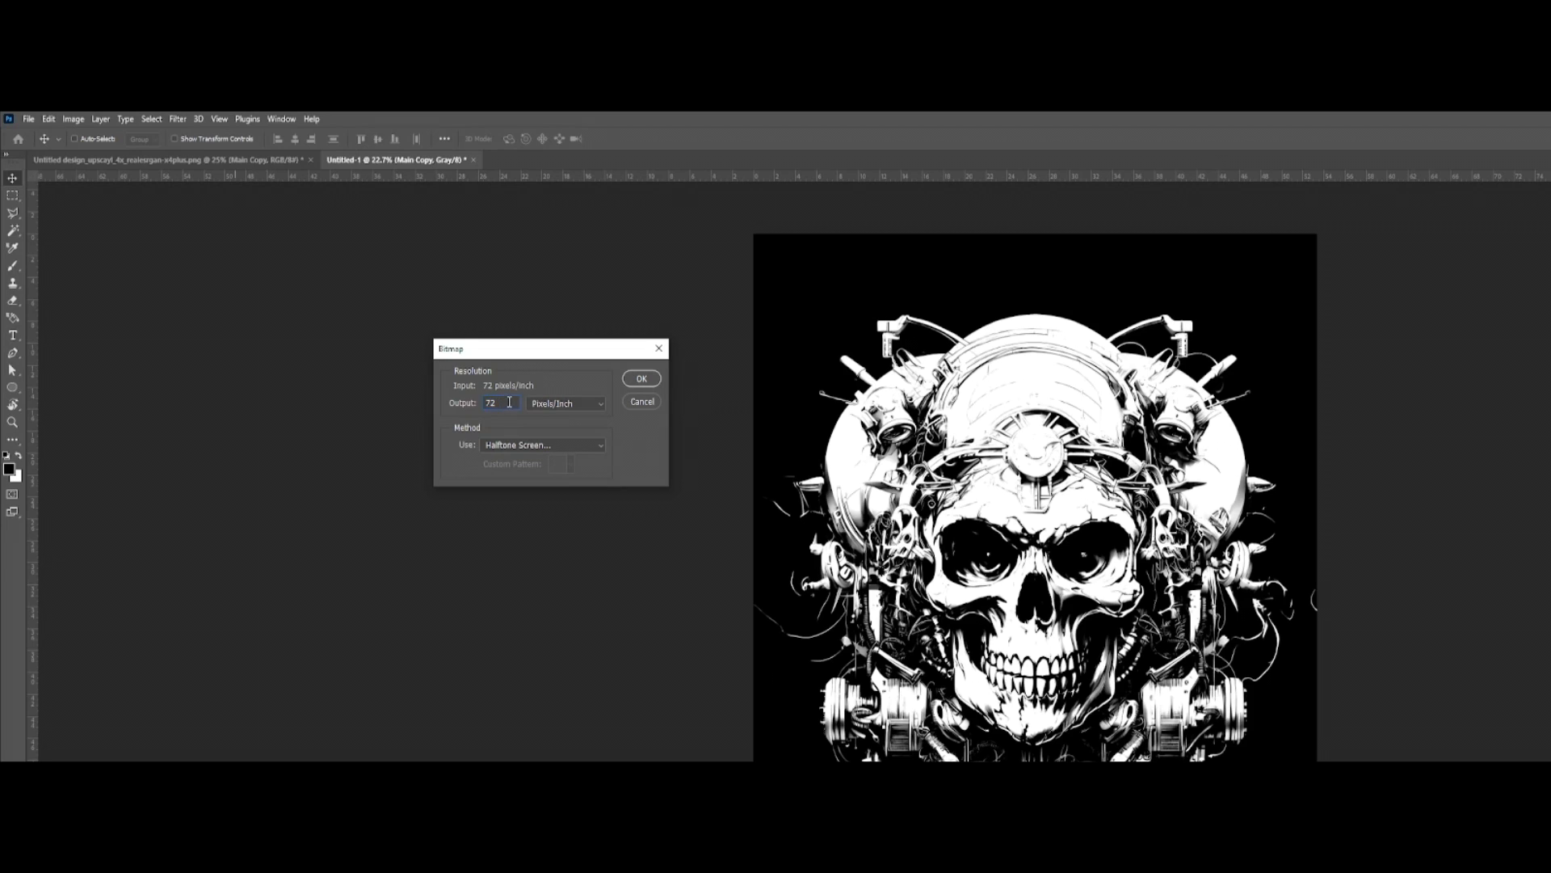
{"action": "double_click", "coordinate": [509, 401]}
{"action": "left_click_drag", "start_coordinate": [546, 349], "coordinate": [578, 396]}
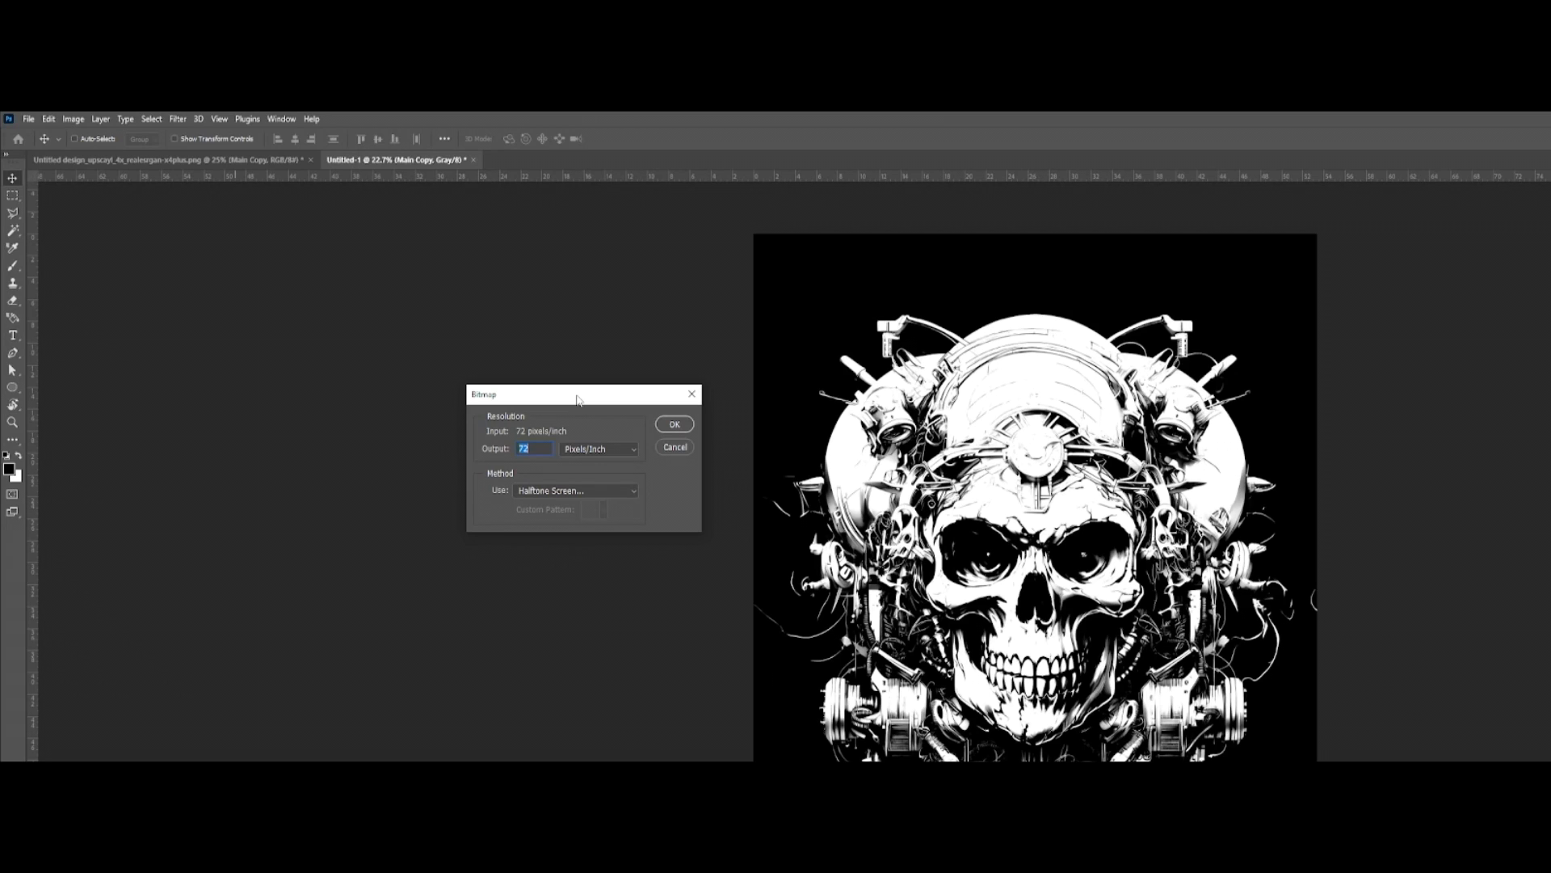
{"action": "left_click", "coordinate": [579, 489]}
{"action": "left_click", "coordinate": [571, 491]}
{"action": "left_click", "coordinate": [570, 491]}
{"action": "left_click", "coordinate": [577, 538]}
{"action": "left_click", "coordinate": [670, 423]}
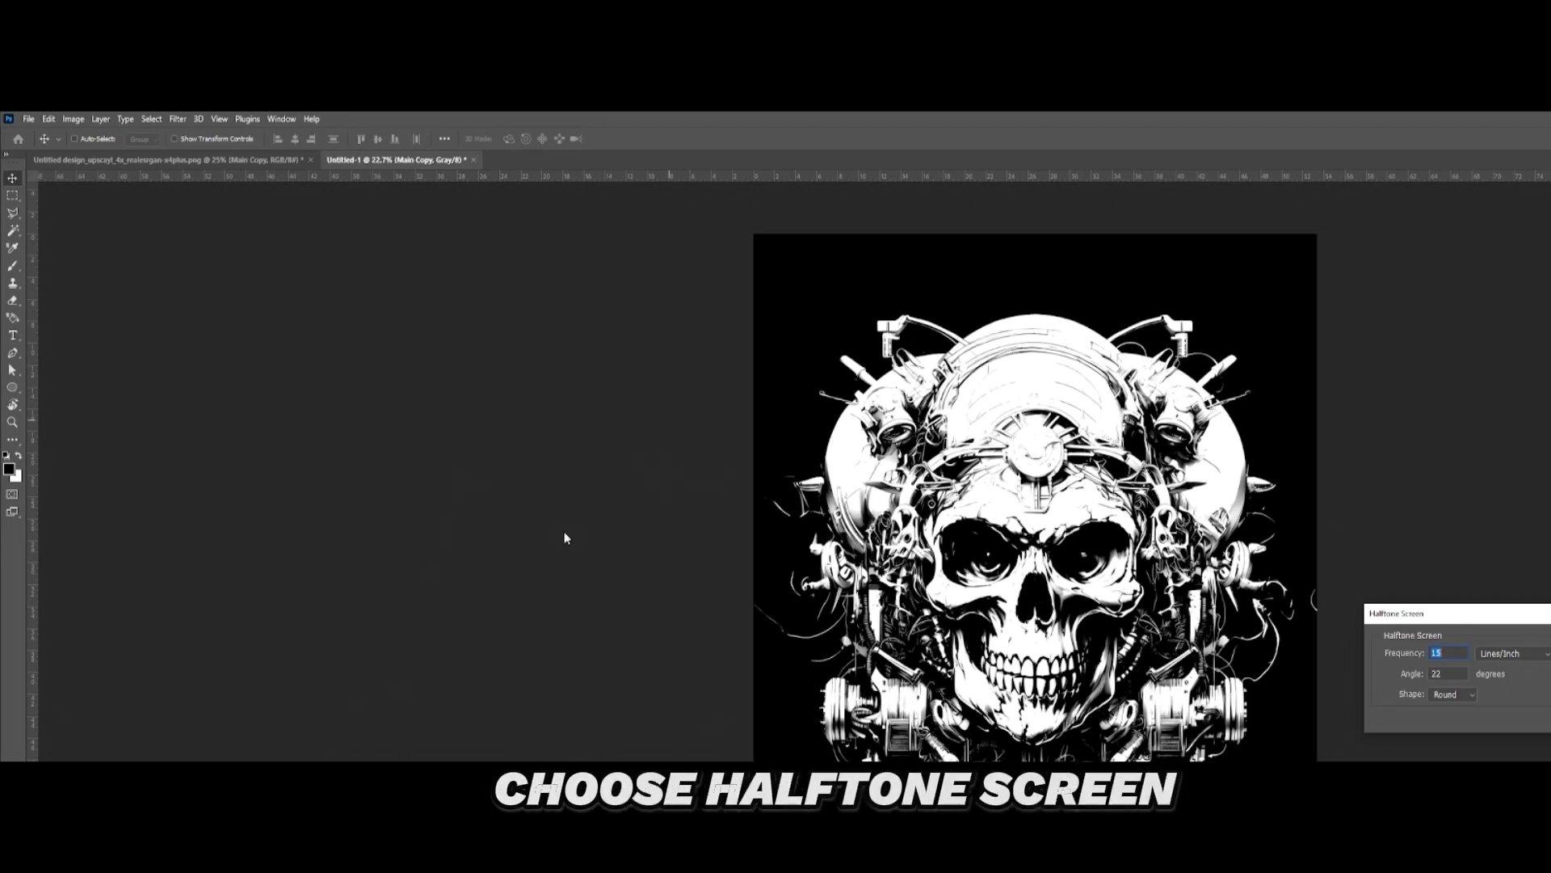
{"action": "left_click", "coordinate": [466, 604]}
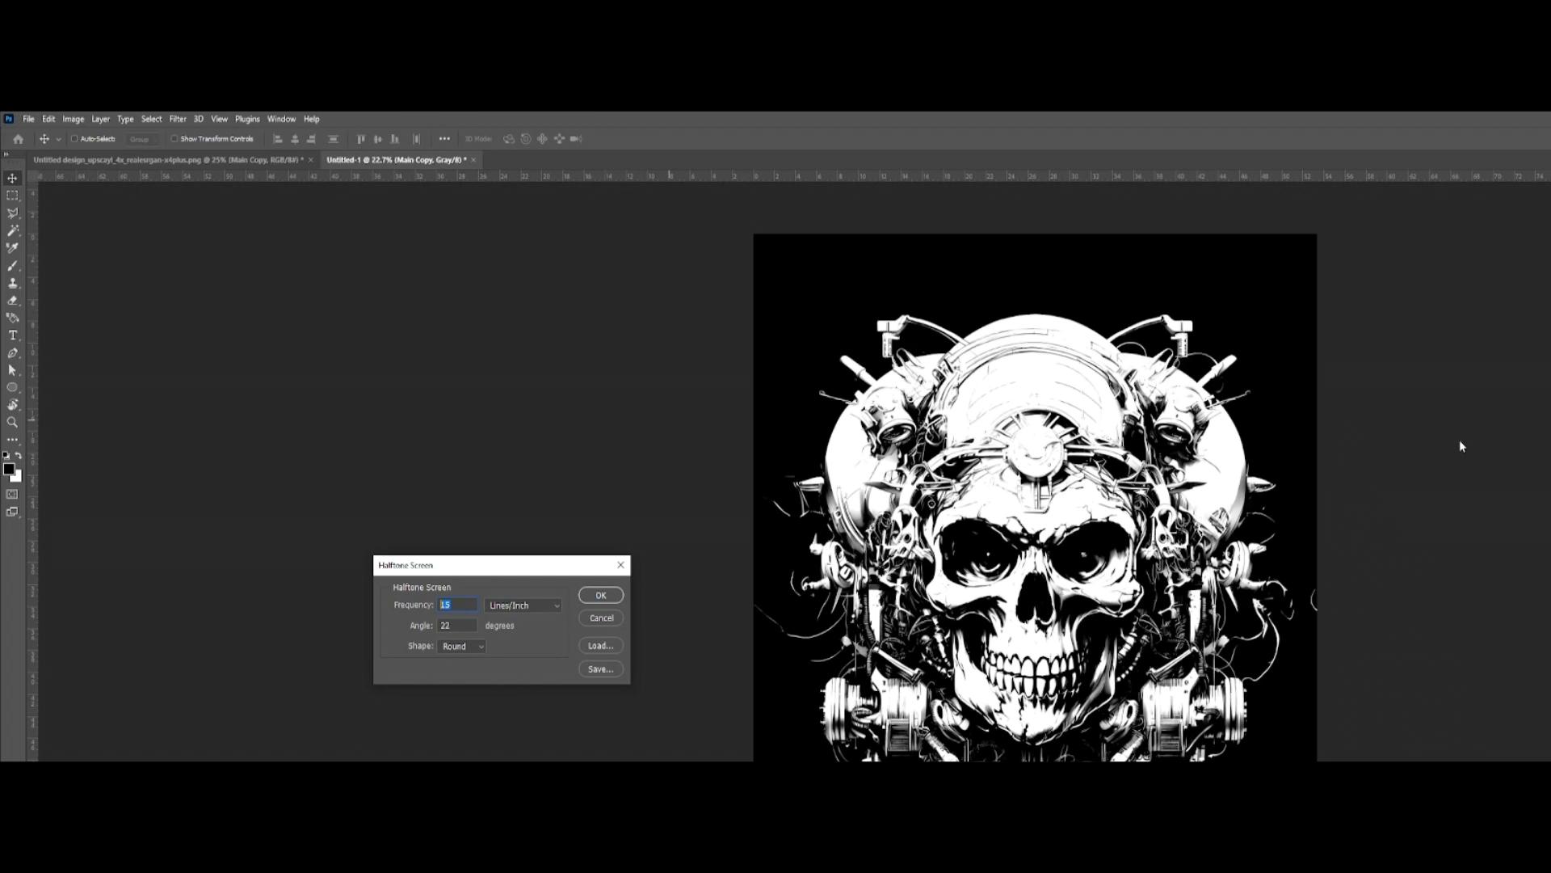
{"action": "key", "text": "Return"}
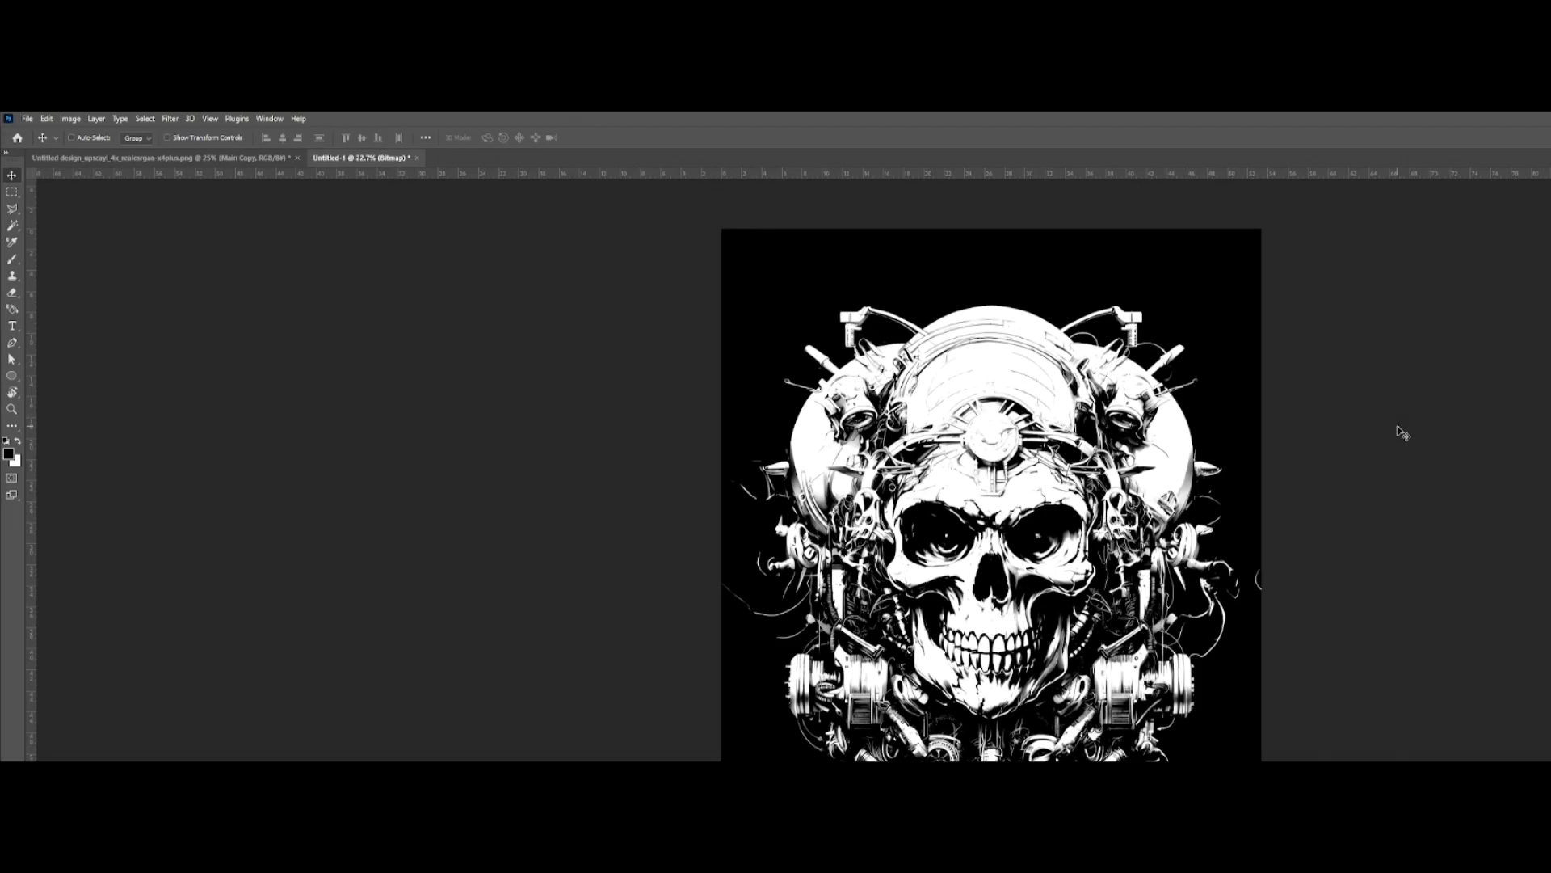
Step: Examine the halftone dots up close in the side machinery and in the shading around the eye sockets
{"action": "scroll", "coordinate": [1032, 575], "scroll_direction": "up", "scroll_amount": 8}
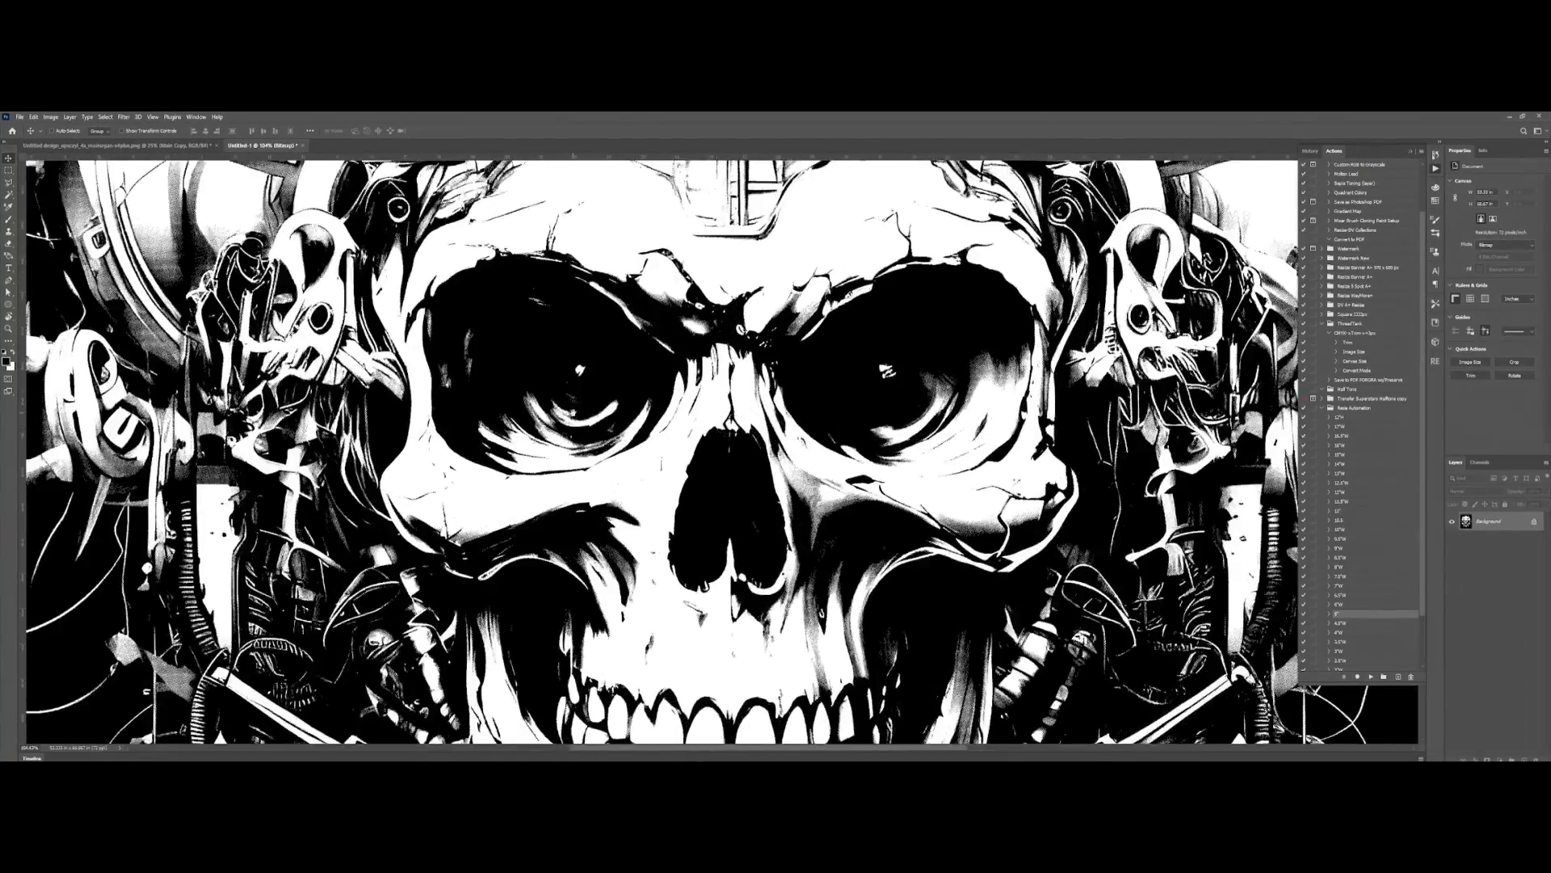
{"action": "scroll", "coordinate": [574, 413], "scroll_direction": "up", "scroll_amount": 6}
{"action": "left_click_drag", "start_coordinate": [573, 412], "coordinate": [1104, 336]}
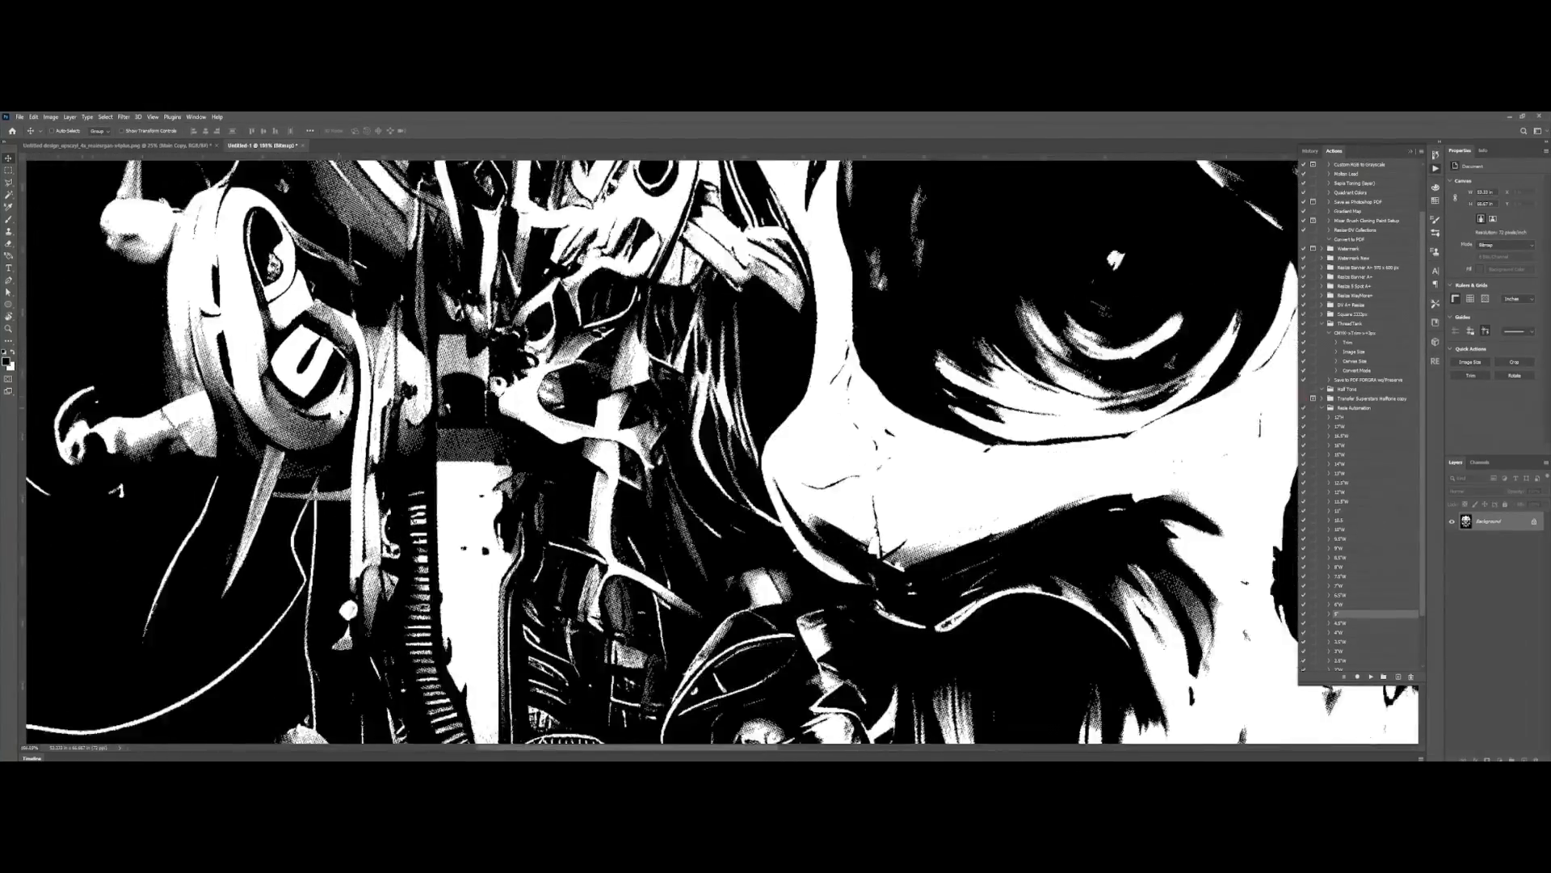
{"action": "scroll", "coordinate": [311, 428], "scroll_direction": "up", "scroll_amount": 5}
{"action": "left_click_drag", "start_coordinate": [292, 453], "coordinate": [464, 428]}
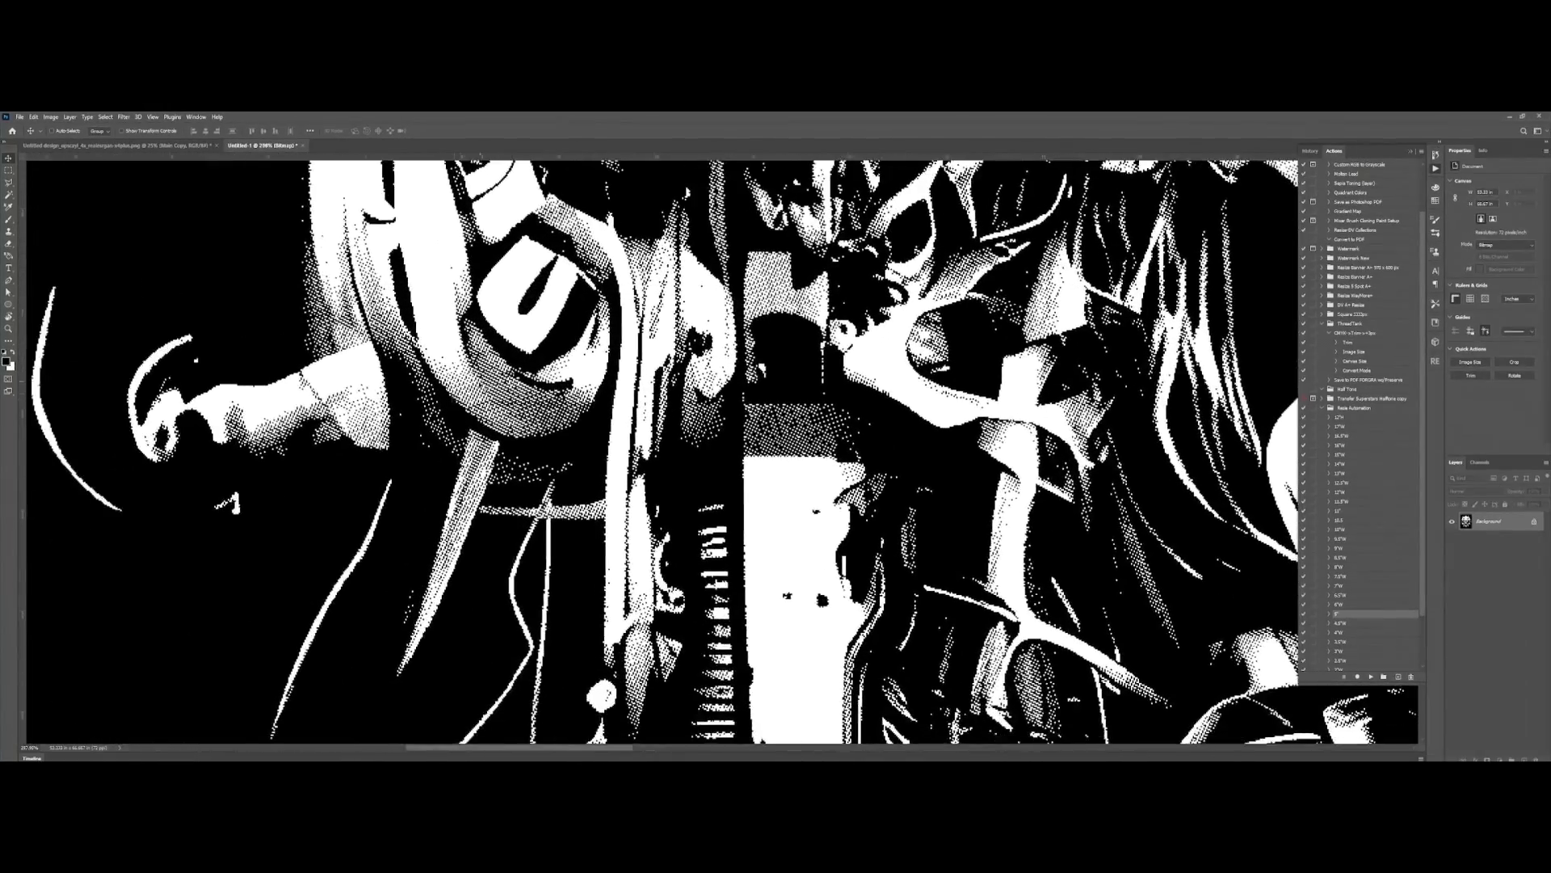
{"action": "scroll", "coordinate": [477, 392], "scroll_direction": "up", "scroll_amount": 5}
{"action": "scroll", "coordinate": [497, 381], "scroll_direction": "down", "scroll_amount": 8}
{"action": "scroll", "coordinate": [687, 425], "scroll_direction": "down", "scroll_amount": 7}
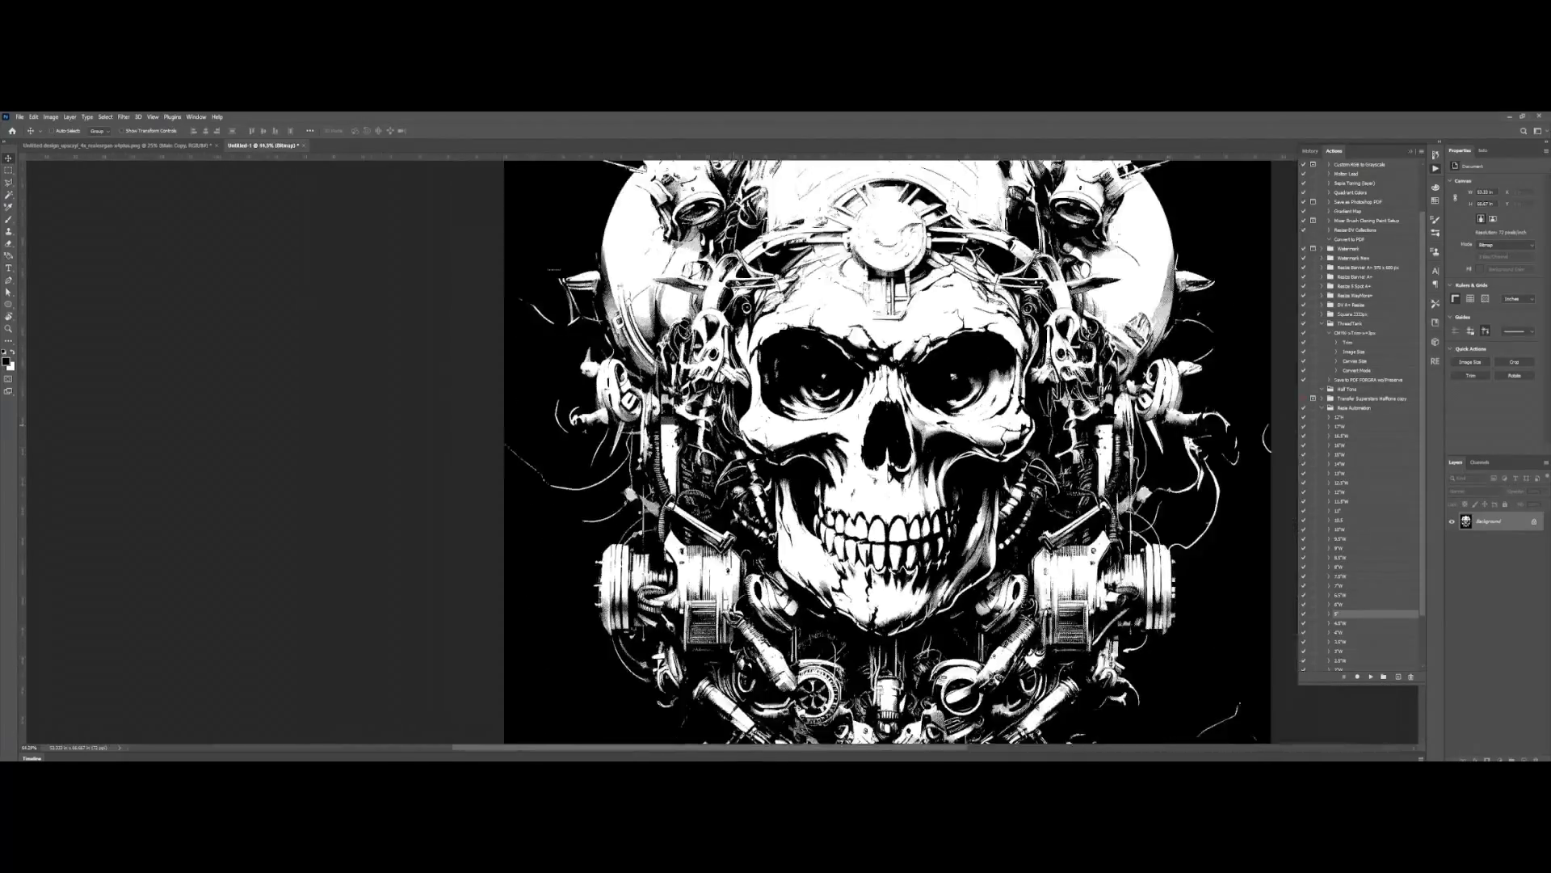
{"action": "scroll", "coordinate": [865, 379], "scroll_direction": "up", "scroll_amount": 10}
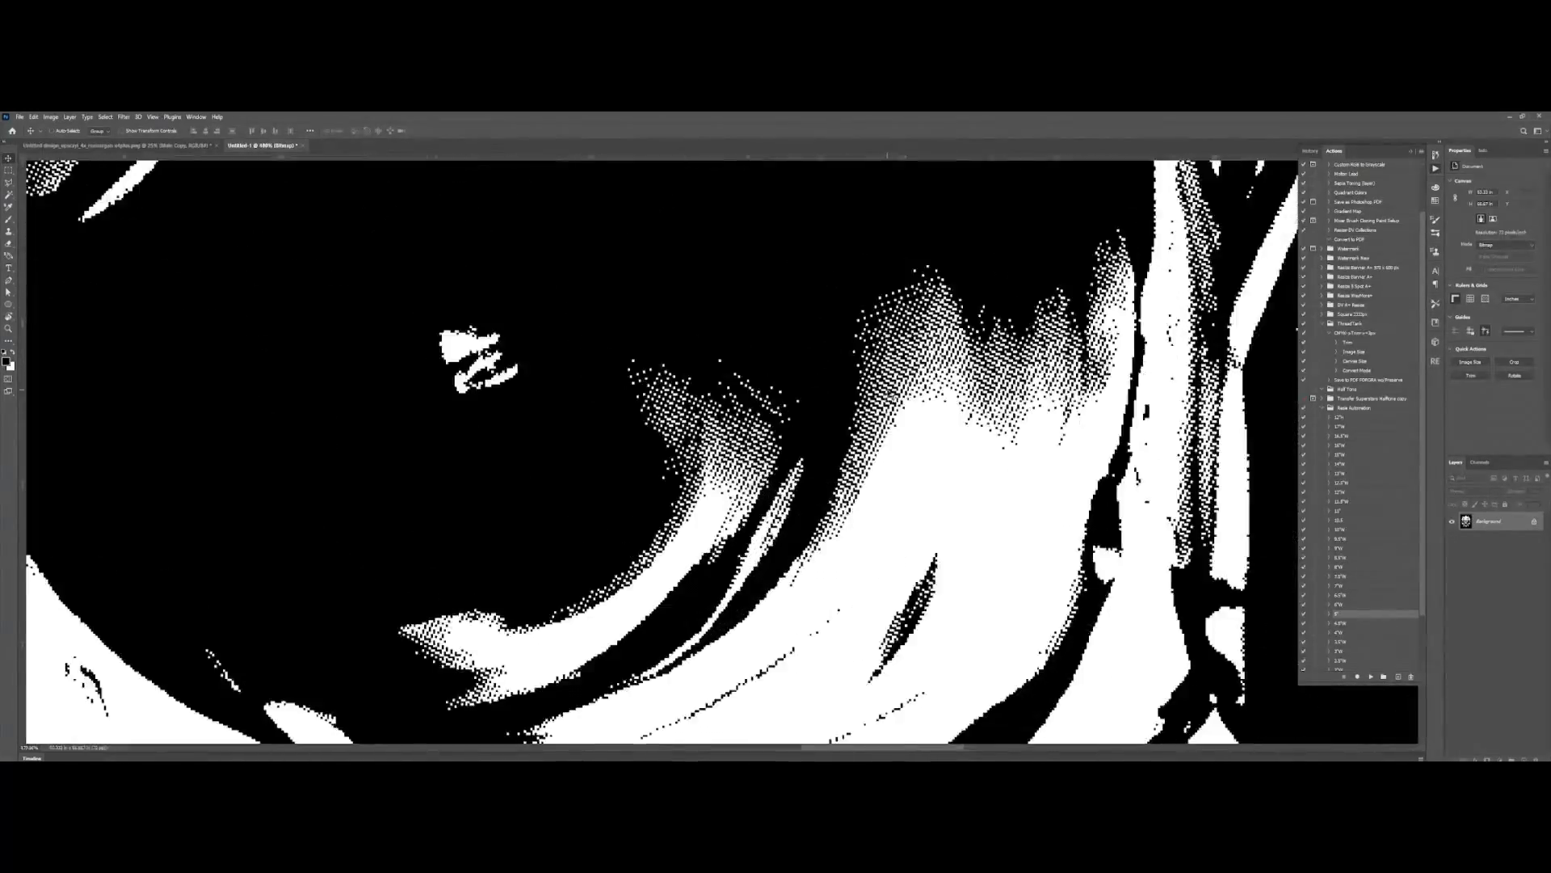
{"action": "scroll", "coordinate": [719, 436], "scroll_direction": "down", "scroll_amount": 12}
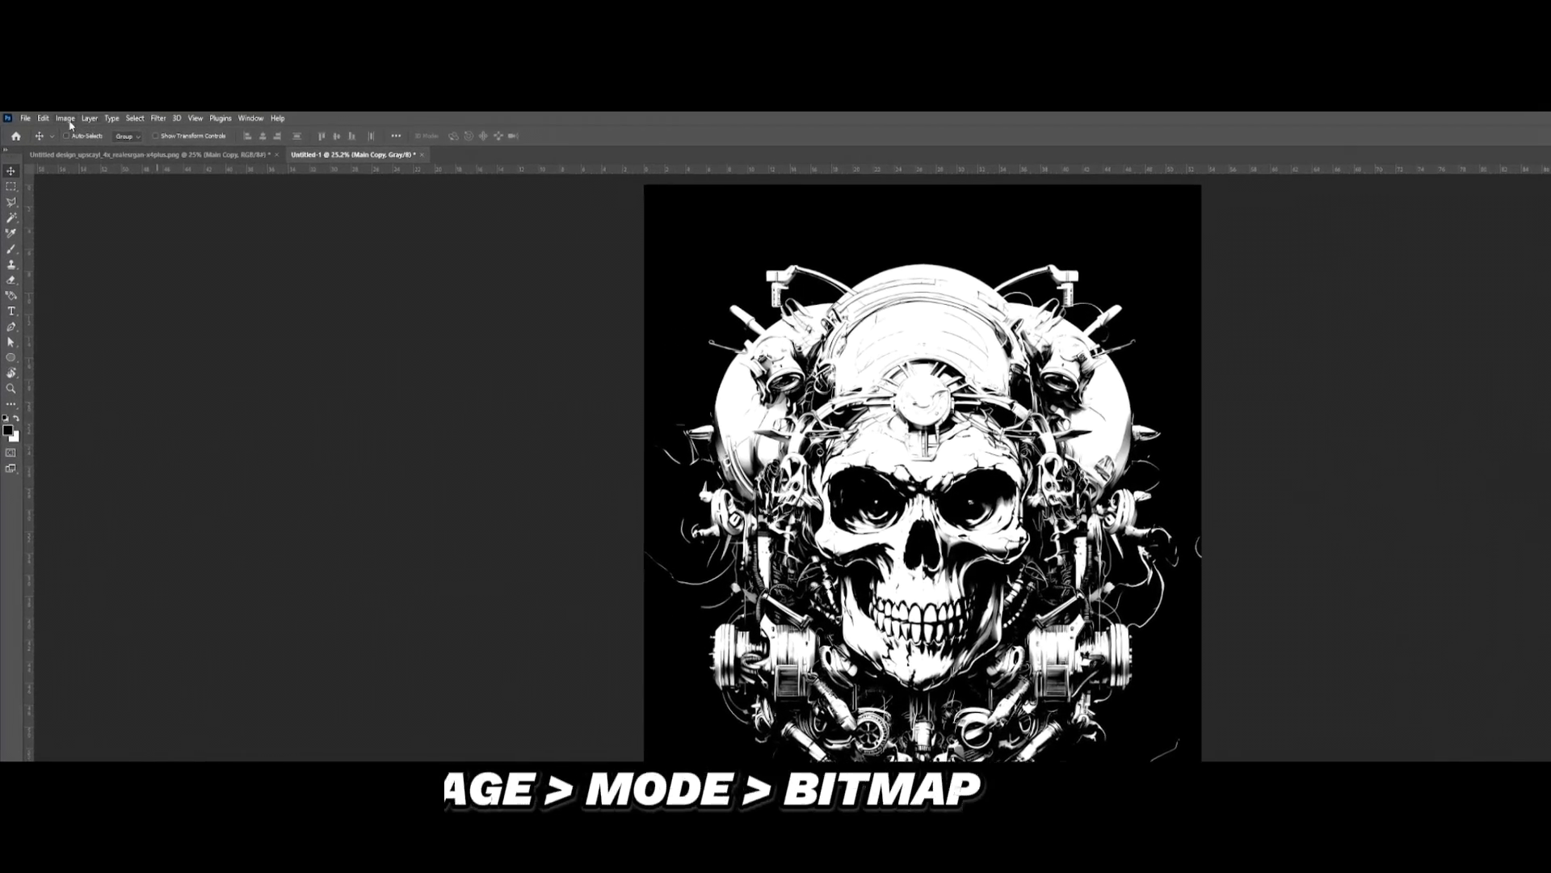
Step: Start another Bitmap conversion of the grayscale skull, flattening the layers and choosing the Halftone Screen method
{"action": "left_click", "coordinate": [51, 116]}
{"action": "mouse_move", "coordinate": [89, 134]}
{"action": "left_click", "coordinate": [218, 139]}
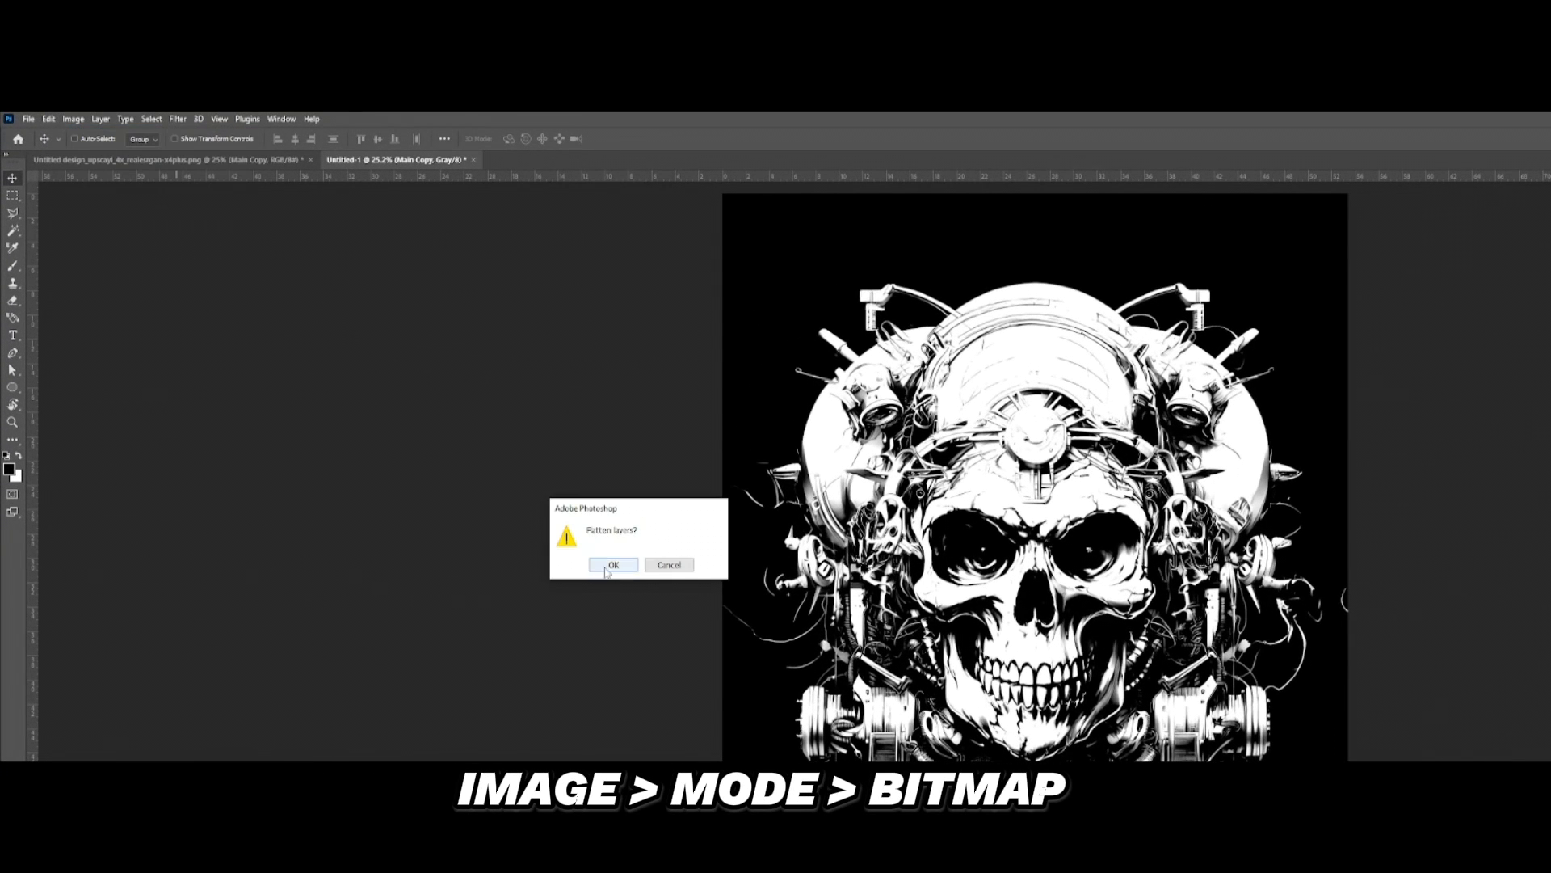
{"action": "left_click", "coordinate": [613, 568]}
{"action": "left_click", "coordinate": [599, 488]}
{"action": "left_click", "coordinate": [599, 536]}
{"action": "left_click", "coordinate": [671, 425]}
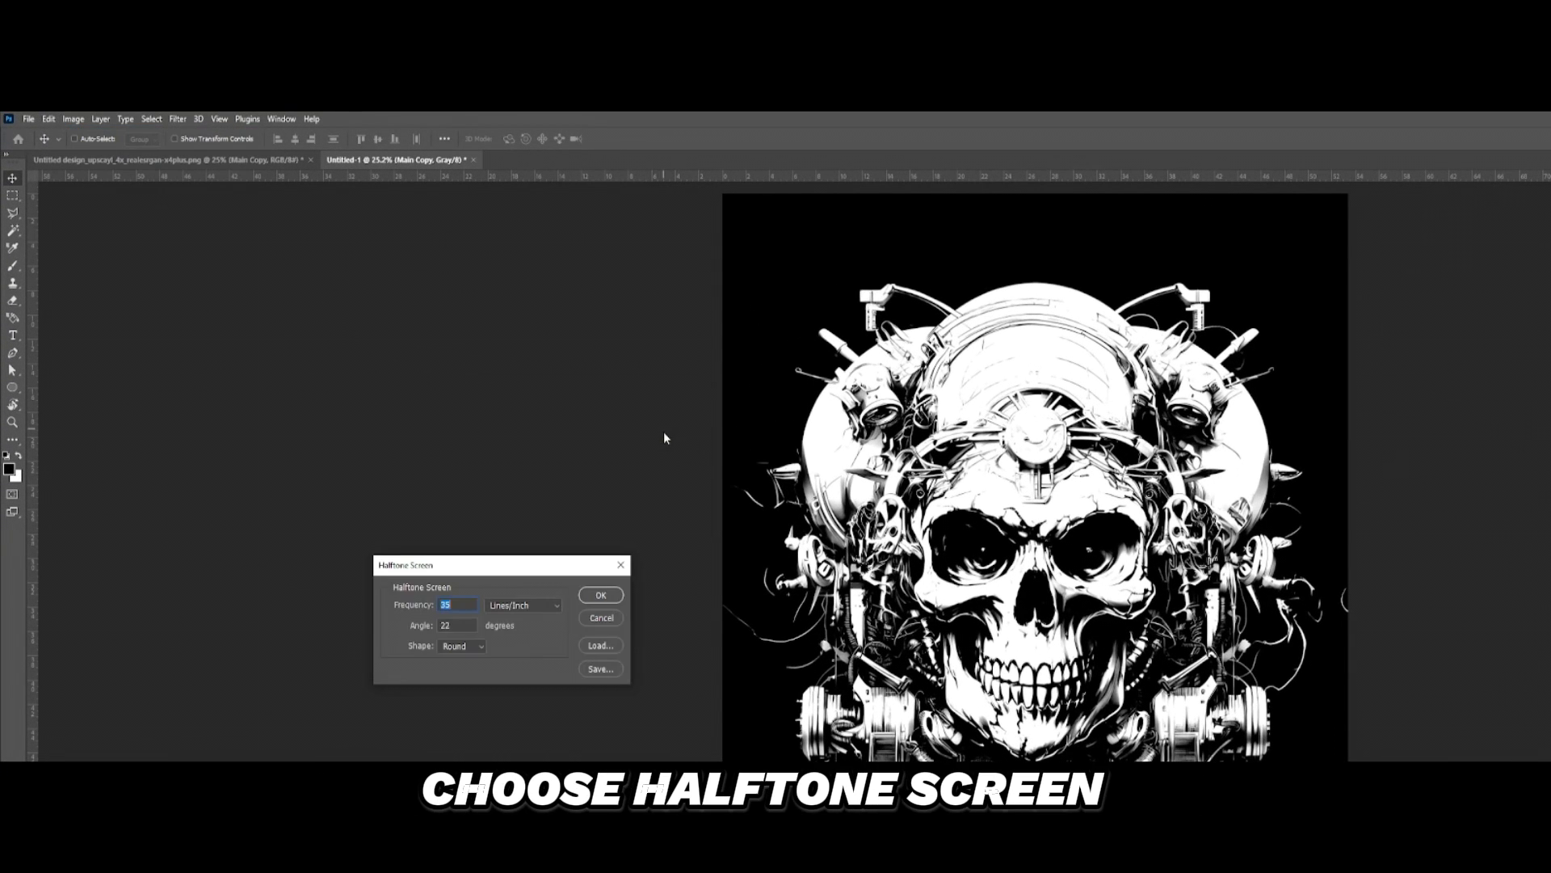
Step: Set the halftone frequency to 18 lines/inch, keeping the 22-degree angle and Round shape, and apply the conversion
{"action": "left_click", "coordinate": [474, 647]}
{"action": "left_click", "coordinate": [472, 648]}
{"action": "left_click", "coordinate": [472, 648]}
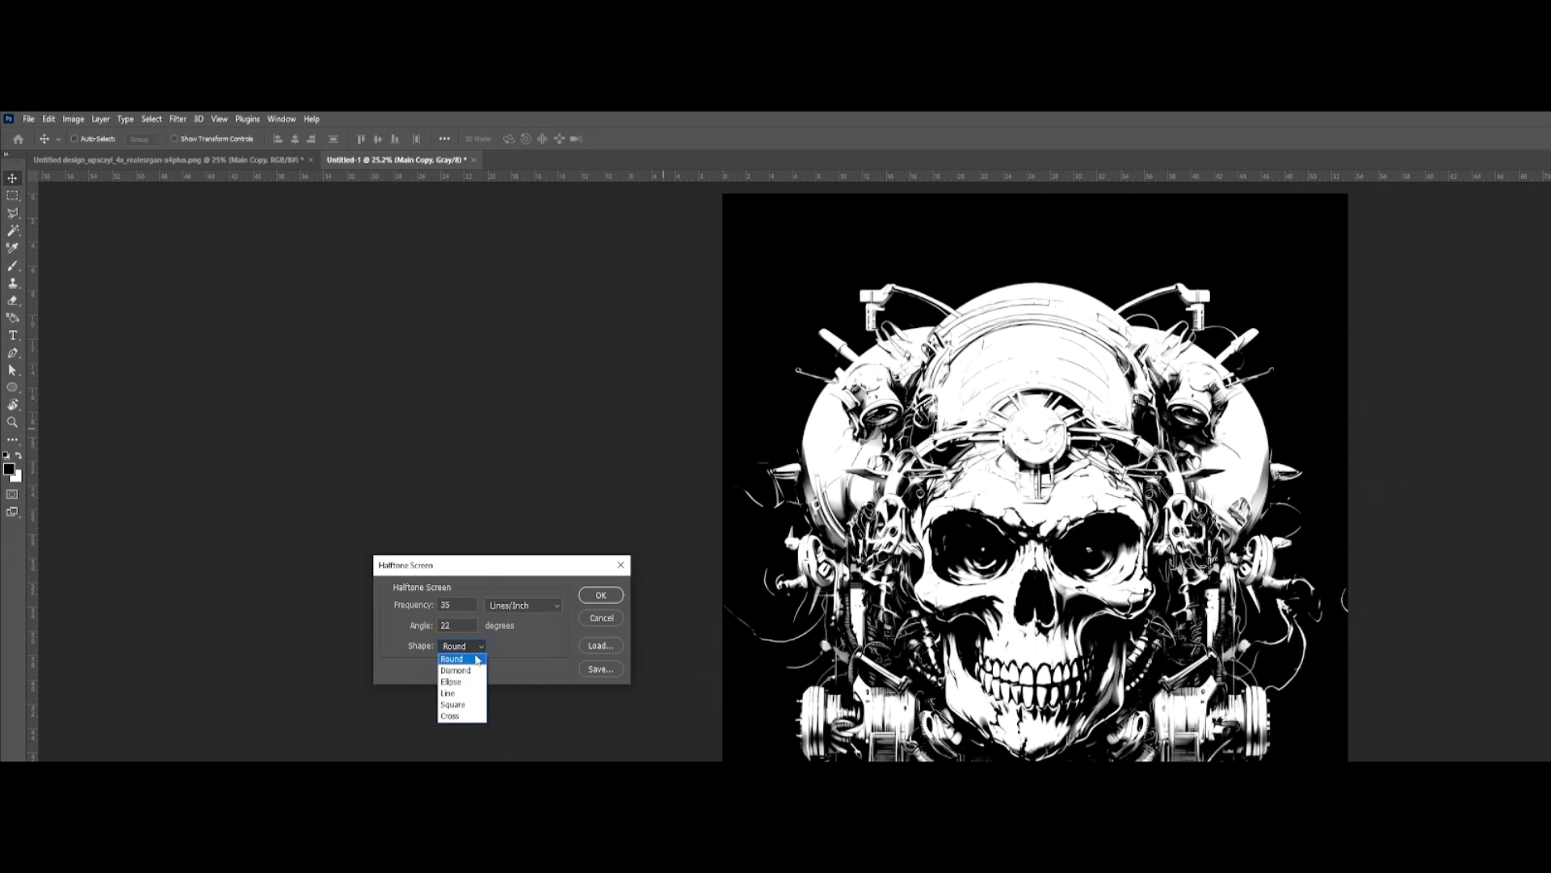
{"action": "left_click", "coordinate": [473, 649]}
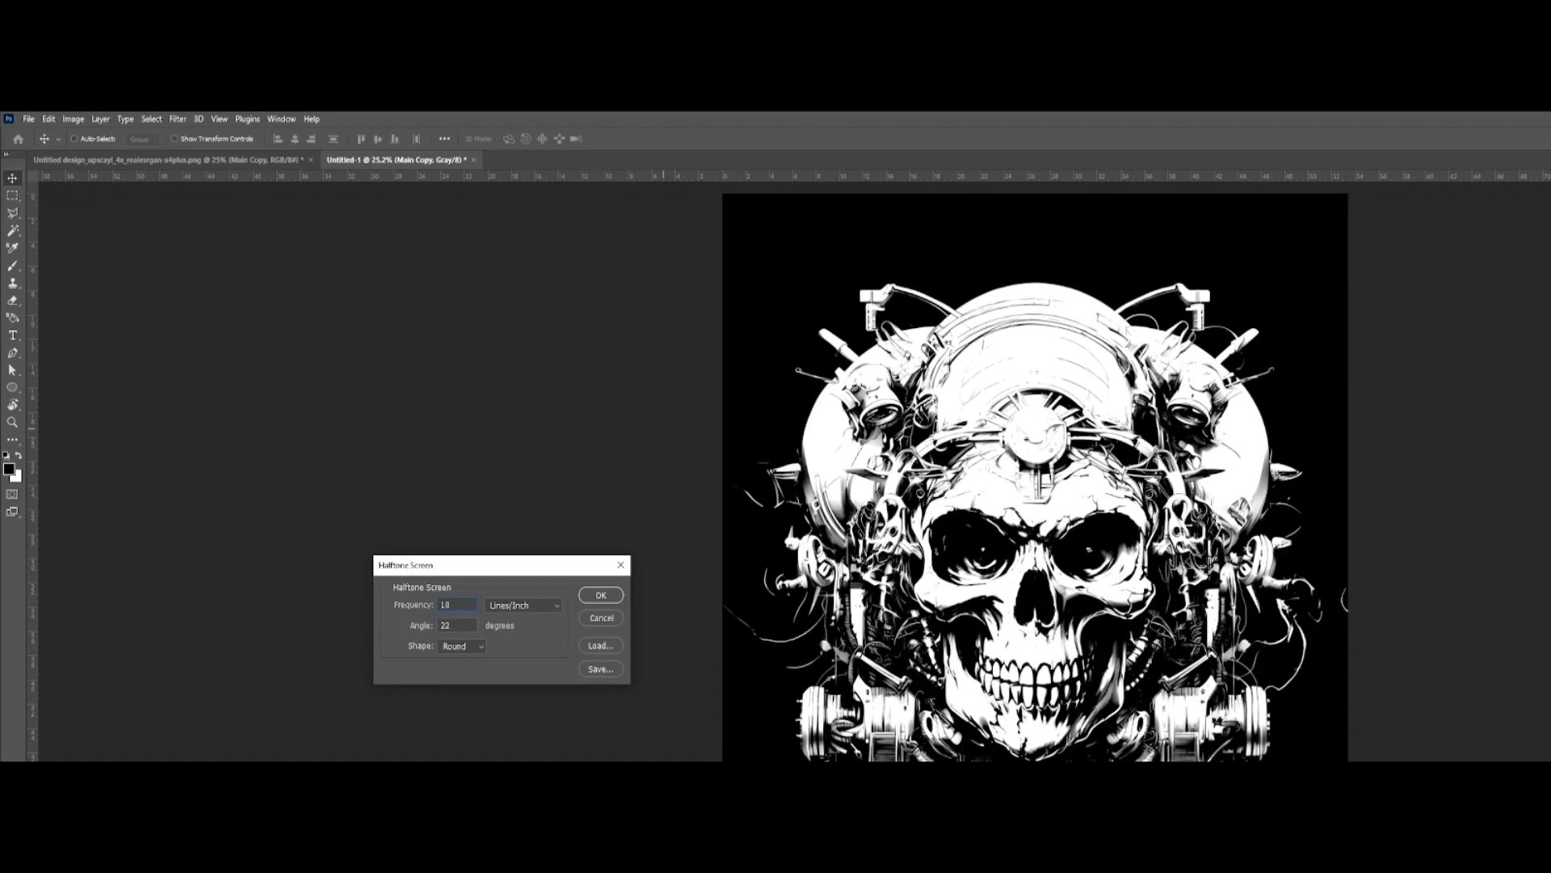
{"action": "key", "text": "Return"}
Step: Examine the coarser halftone shading across the helmet, forehead, eye sockets, teeth and surrounding machinery at several magnifications
{"action": "scroll", "coordinate": [849, 473], "scroll_direction": "up", "scroll_amount": 15}
{"action": "left_click_drag", "start_coordinate": [1097, 751], "coordinate": [1035, 372]}
{"action": "scroll", "coordinate": [1035, 371], "scroll_direction": "down", "scroll_amount": 7}
{"action": "left_click_drag", "start_coordinate": [1260, 428], "coordinate": [706, 480]}
{"action": "scroll", "coordinate": [1082, 577], "scroll_direction": "up", "scroll_amount": 7}
{"action": "scroll", "coordinate": [1070, 654], "scroll_direction": "down", "scroll_amount": 8}
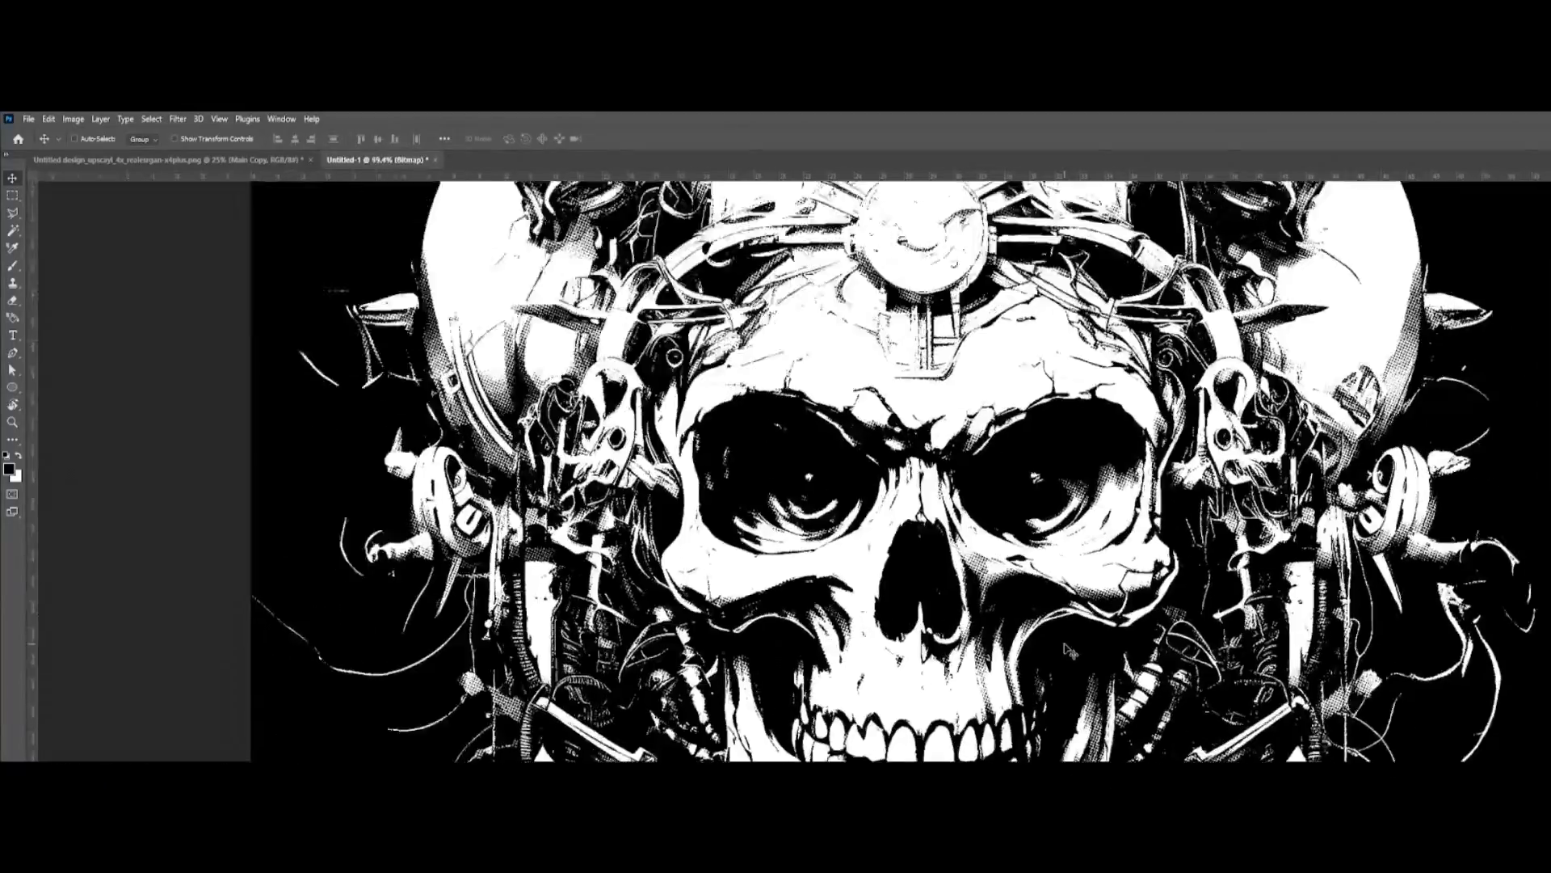
{"action": "scroll", "coordinate": [1042, 493], "scroll_direction": "up", "scroll_amount": 7}
{"action": "scroll", "coordinate": [1094, 561], "scroll_direction": "down", "scroll_amount": 14}
{"action": "scroll", "coordinate": [1121, 485], "scroll_direction": "up", "scroll_amount": 10}
{"action": "scroll", "coordinate": [1277, 678], "scroll_direction": "down", "scroll_amount": 4}
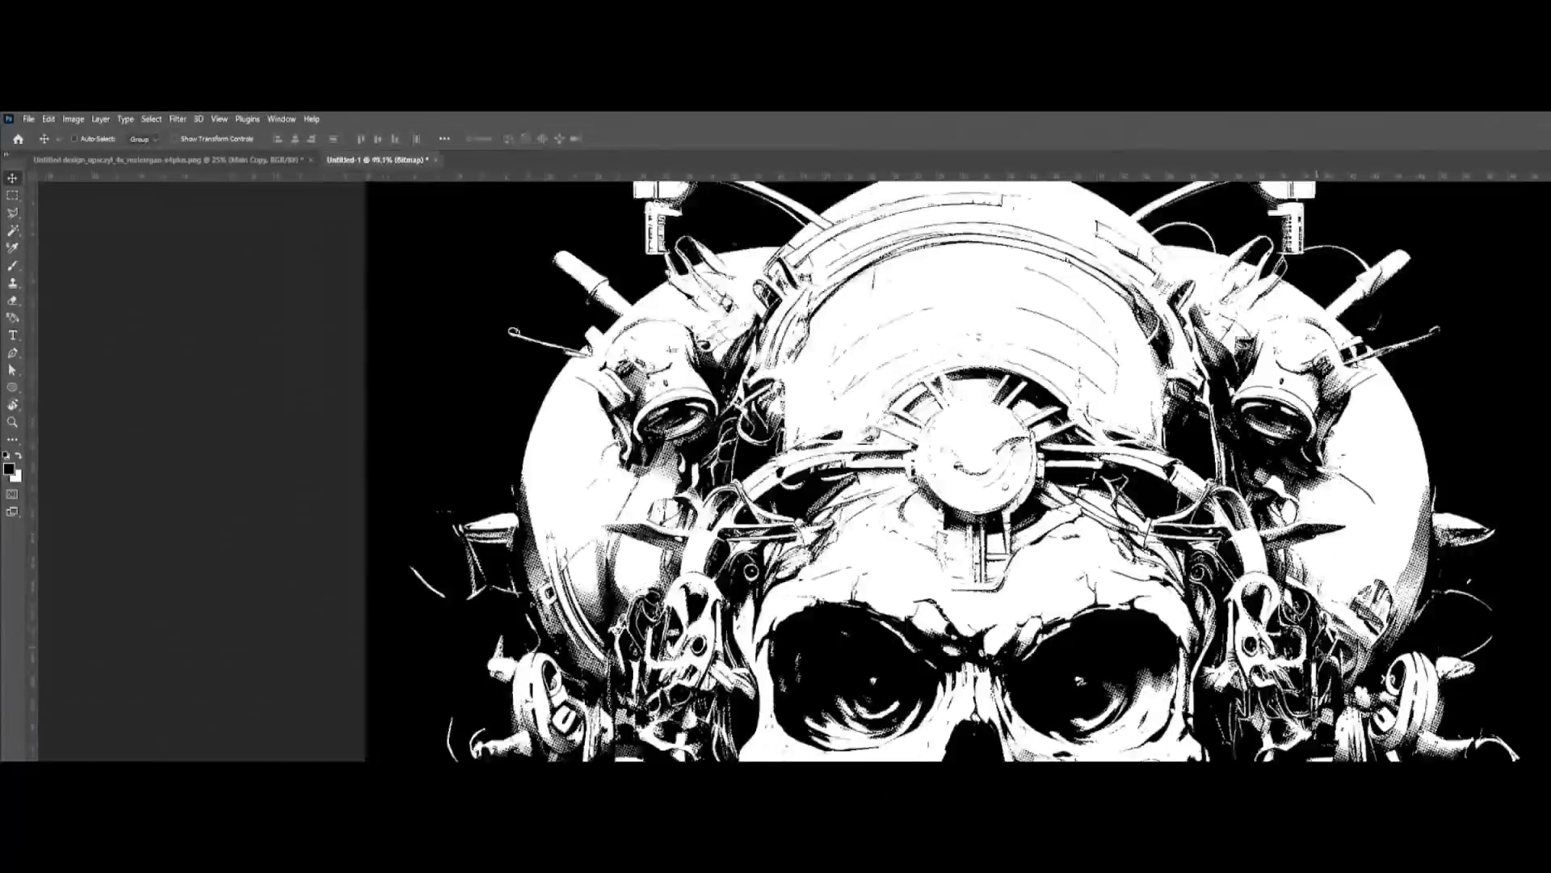
{"action": "scroll", "coordinate": [1317, 505], "scroll_direction": "up", "scroll_amount": 5}
{"action": "scroll", "coordinate": [1212, 484], "scroll_direction": "down", "scroll_amount": 5}
{"action": "scroll", "coordinate": [948, 299], "scroll_direction": "up", "scroll_amount": 8}
{"action": "scroll", "coordinate": [674, 453], "scroll_direction": "down", "scroll_amount": 7}
{"action": "scroll", "coordinate": [1034, 544], "scroll_direction": "up", "scroll_amount": 6}
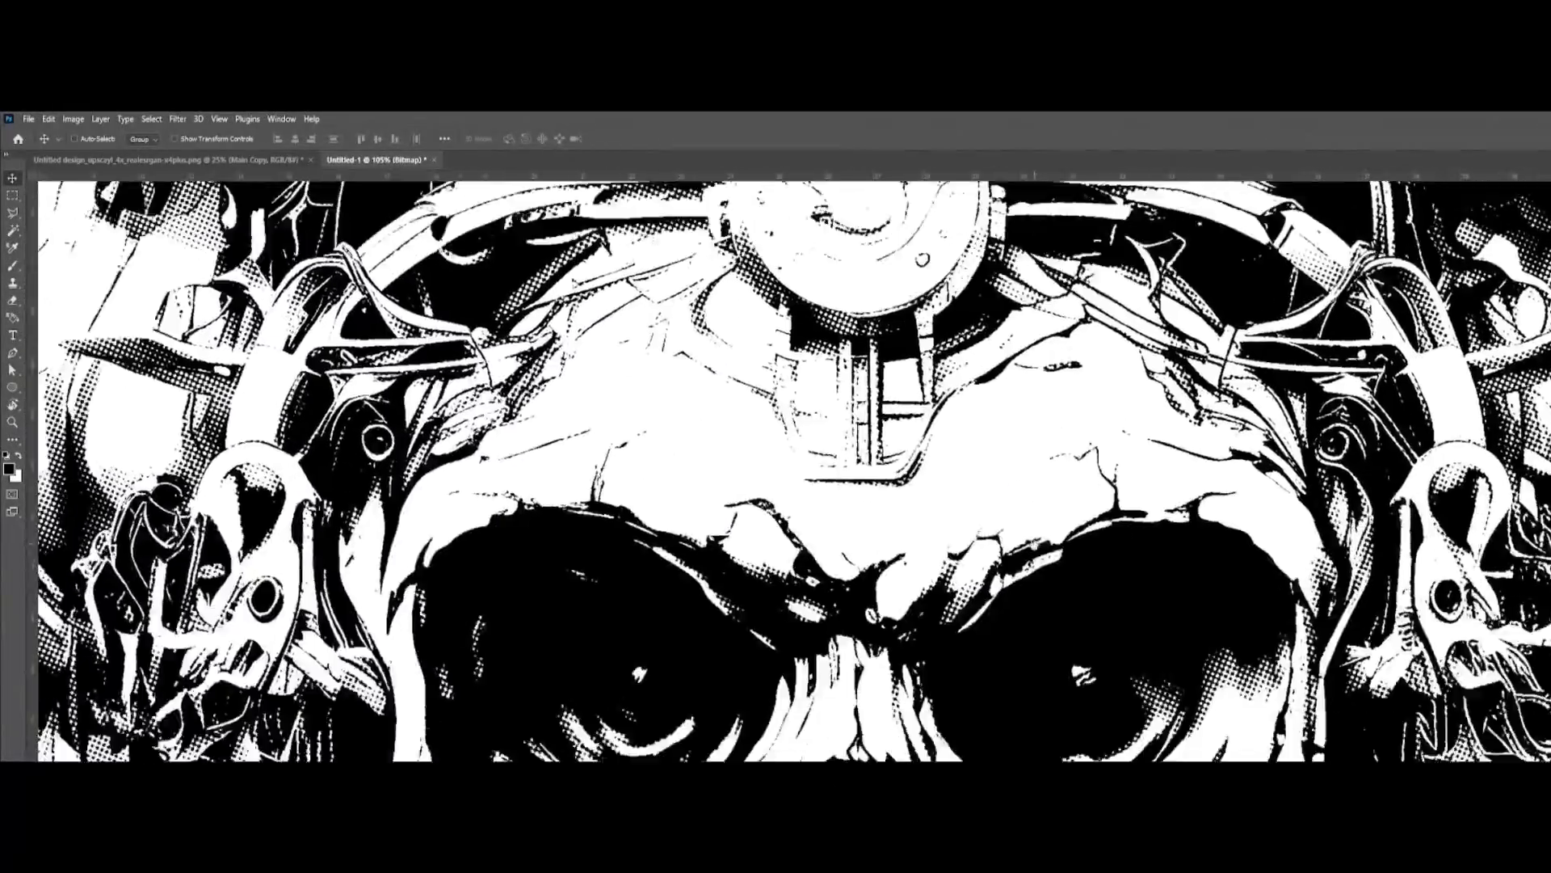
{"action": "scroll", "coordinate": [1036, 566], "scroll_direction": "down", "scroll_amount": 6}
{"action": "scroll", "coordinate": [1036, 614], "scroll_direction": "up", "scroll_amount": 4}
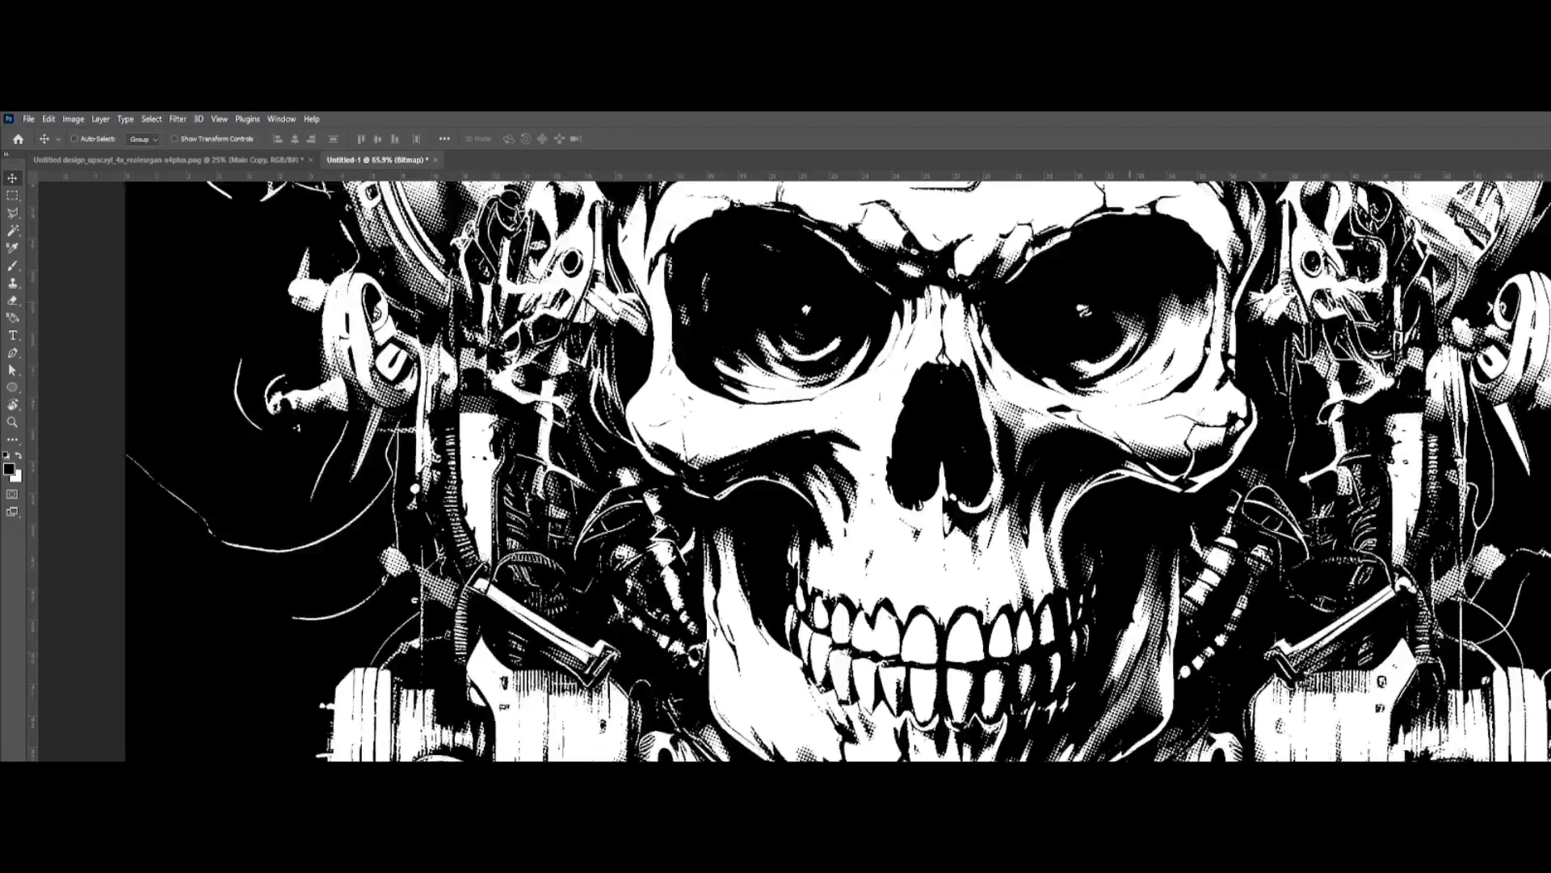
{"action": "scroll", "coordinate": [1114, 736], "scroll_direction": "down", "scroll_amount": 4}
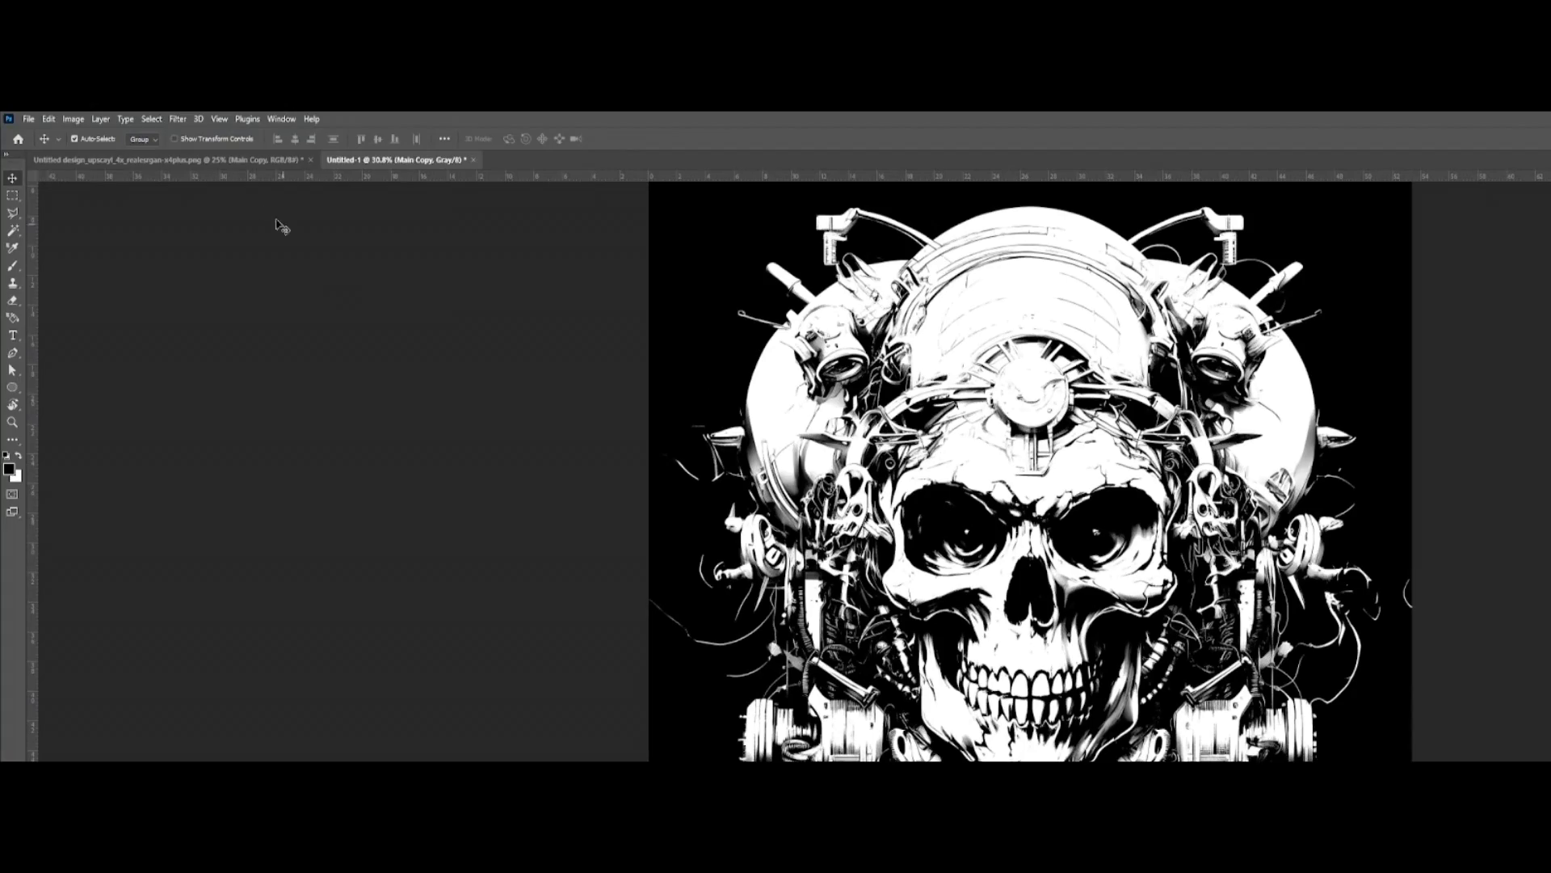
Step: Try another Bitmap conversion of the grayscale skull, using the Halftone Screen method with a 22-degree angle and Round shape
{"action": "left_click", "coordinate": [75, 120]}
{"action": "mouse_move", "coordinate": [94, 134]}
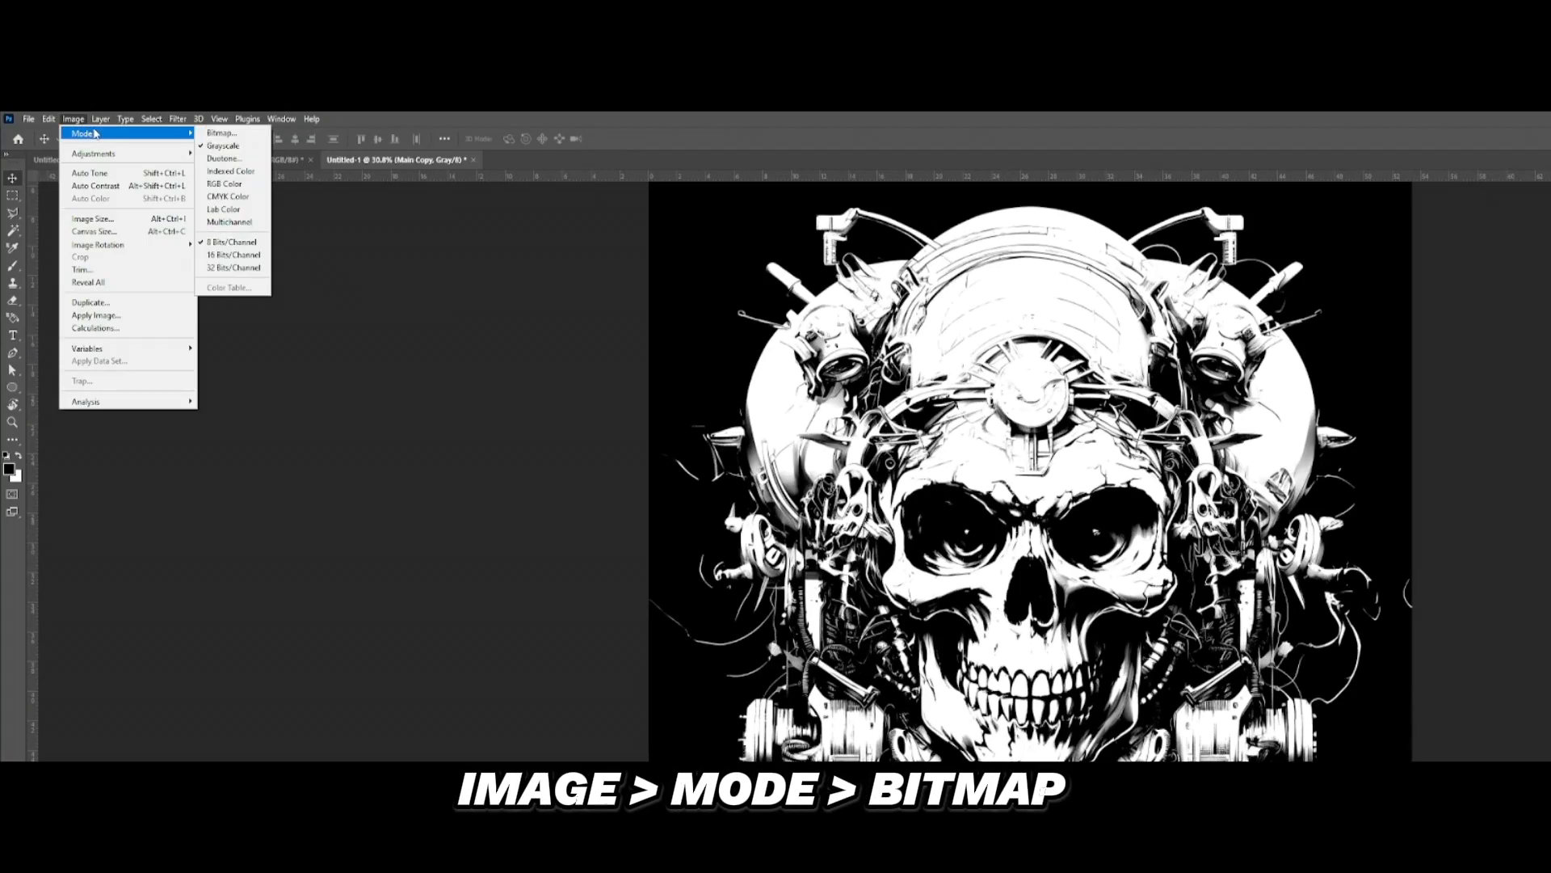
{"action": "left_click", "coordinate": [216, 133]}
{"action": "left_click", "coordinate": [602, 564]}
{"action": "left_click", "coordinate": [672, 425]}
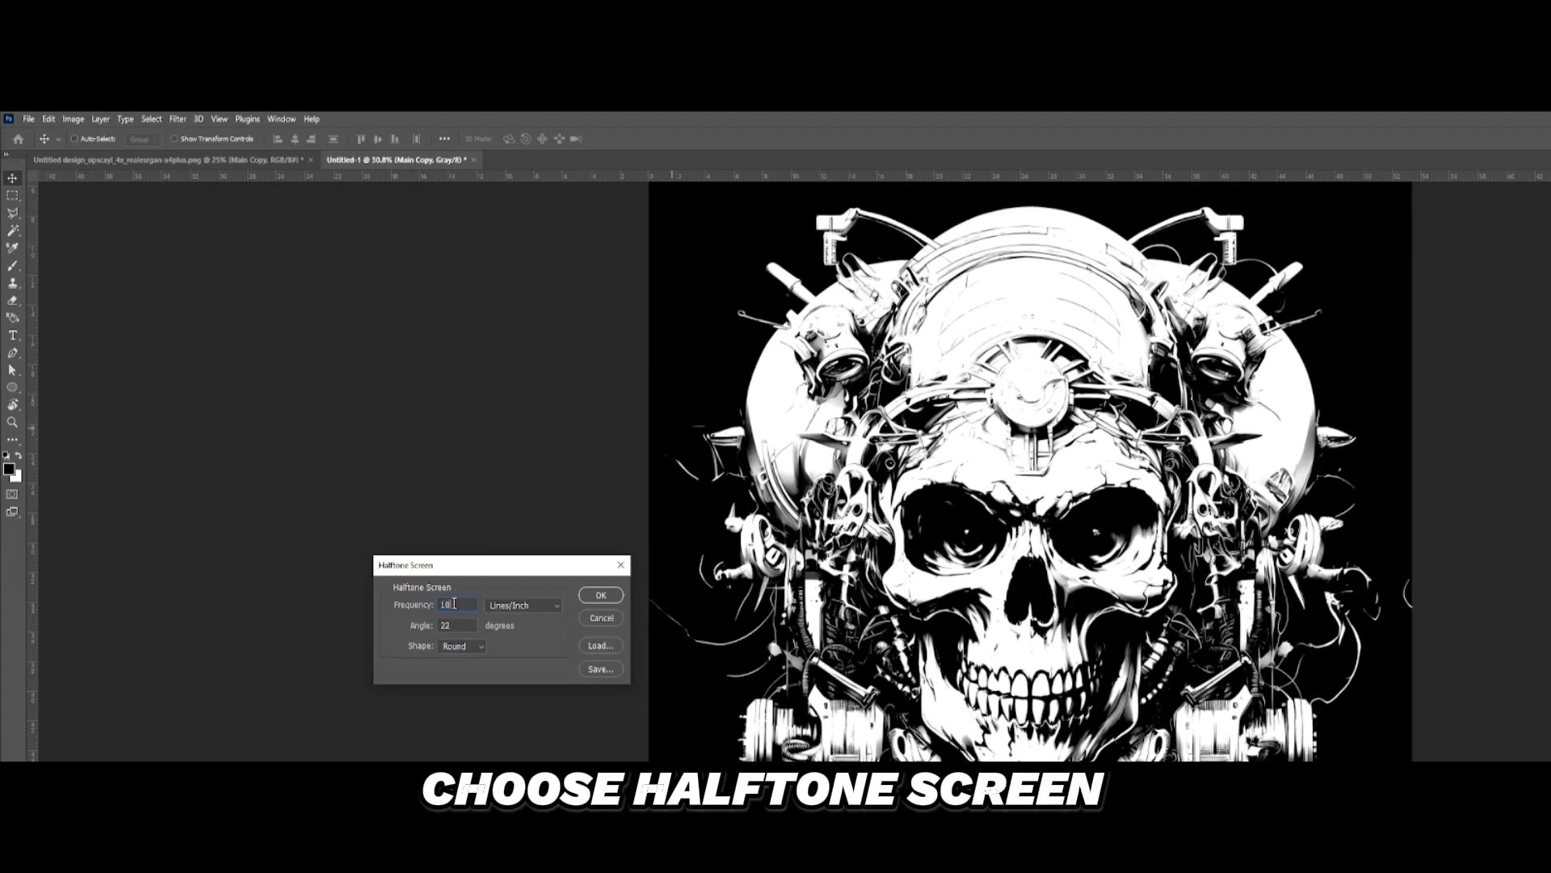
{"action": "key", "text": "Return"}
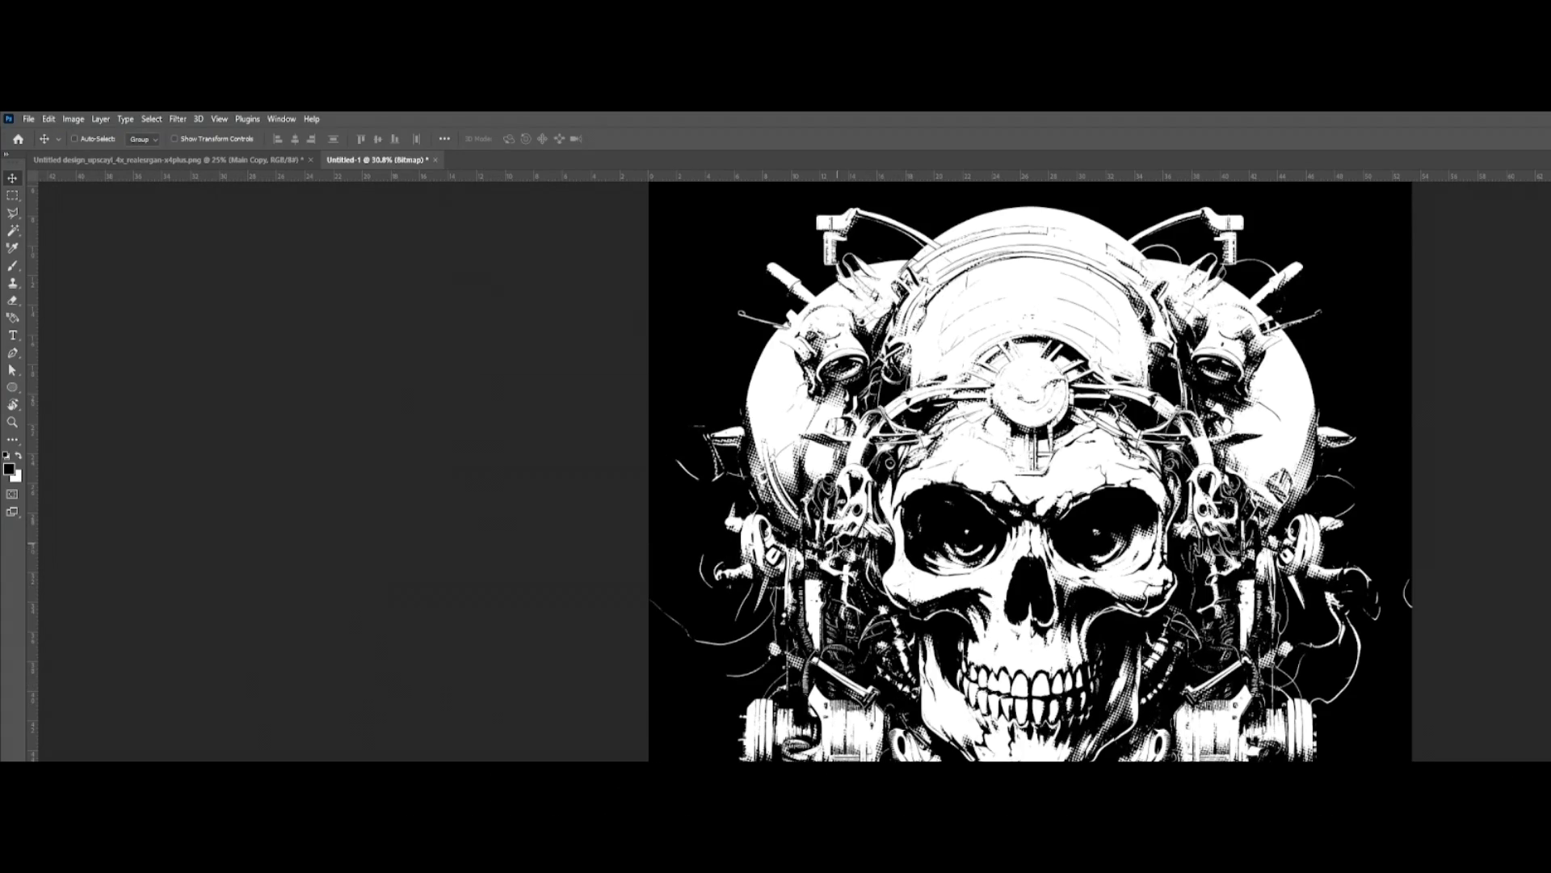
Step: Examine the halftone dots around the eye sockets, the chin and the machinery beneath the jaw at several magnifications
{"action": "scroll", "coordinate": [1074, 557], "scroll_direction": "up", "scroll_amount": 7}
{"action": "scroll", "coordinate": [1030, 545], "scroll_direction": "down", "scroll_amount": 8}
{"action": "scroll", "coordinate": [1030, 534], "scroll_direction": "up", "scroll_amount": 8}
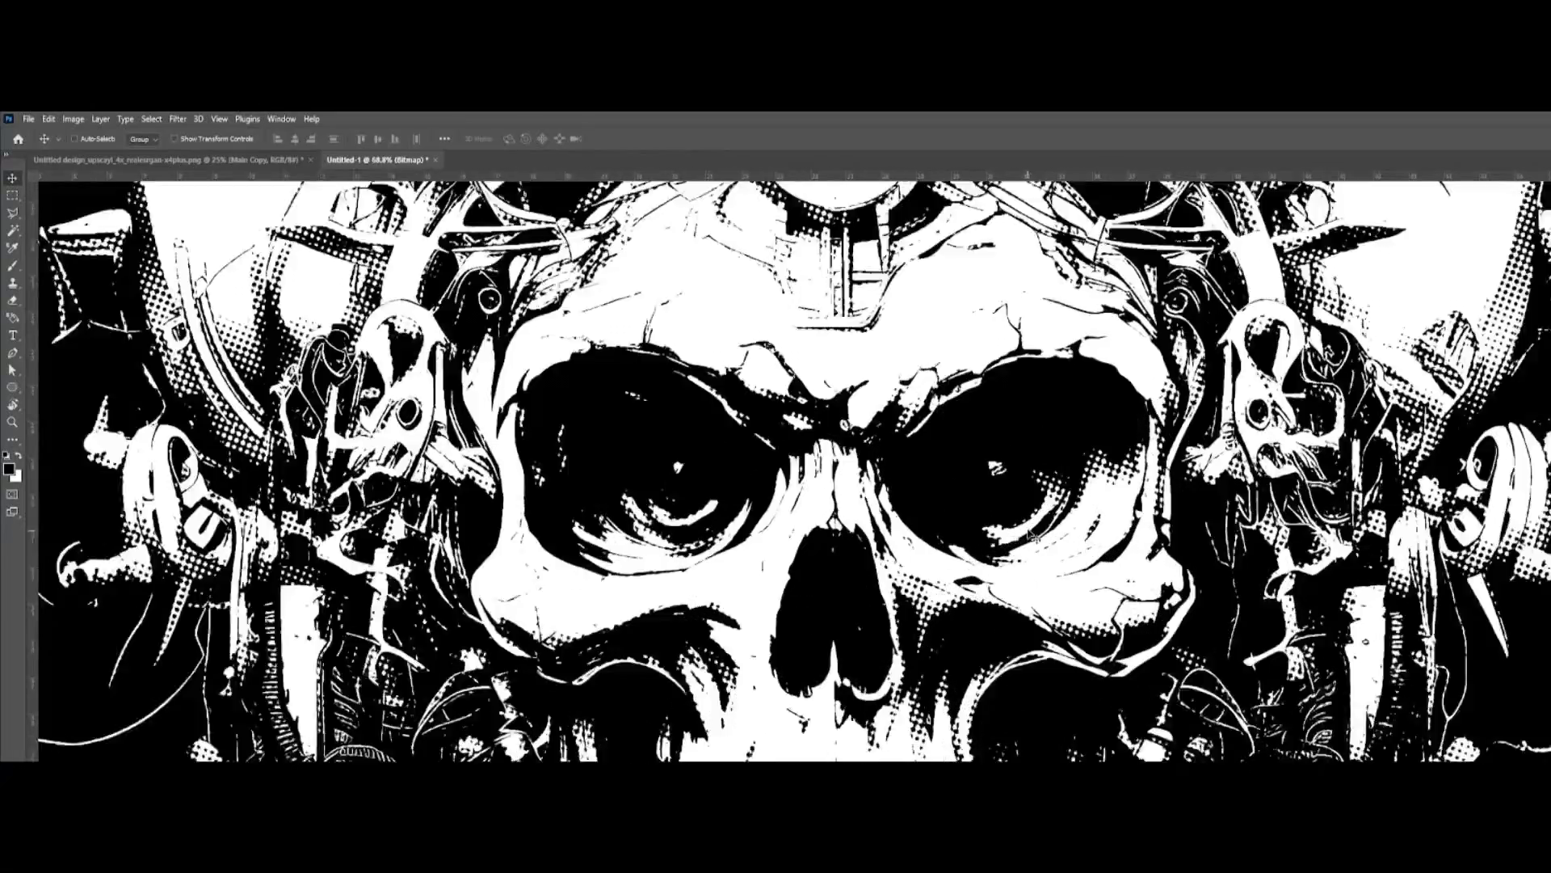
{"action": "scroll", "coordinate": [1030, 533], "scroll_direction": "up", "scroll_amount": 2}
{"action": "scroll", "coordinate": [1030, 534], "scroll_direction": "down", "scroll_amount": 8}
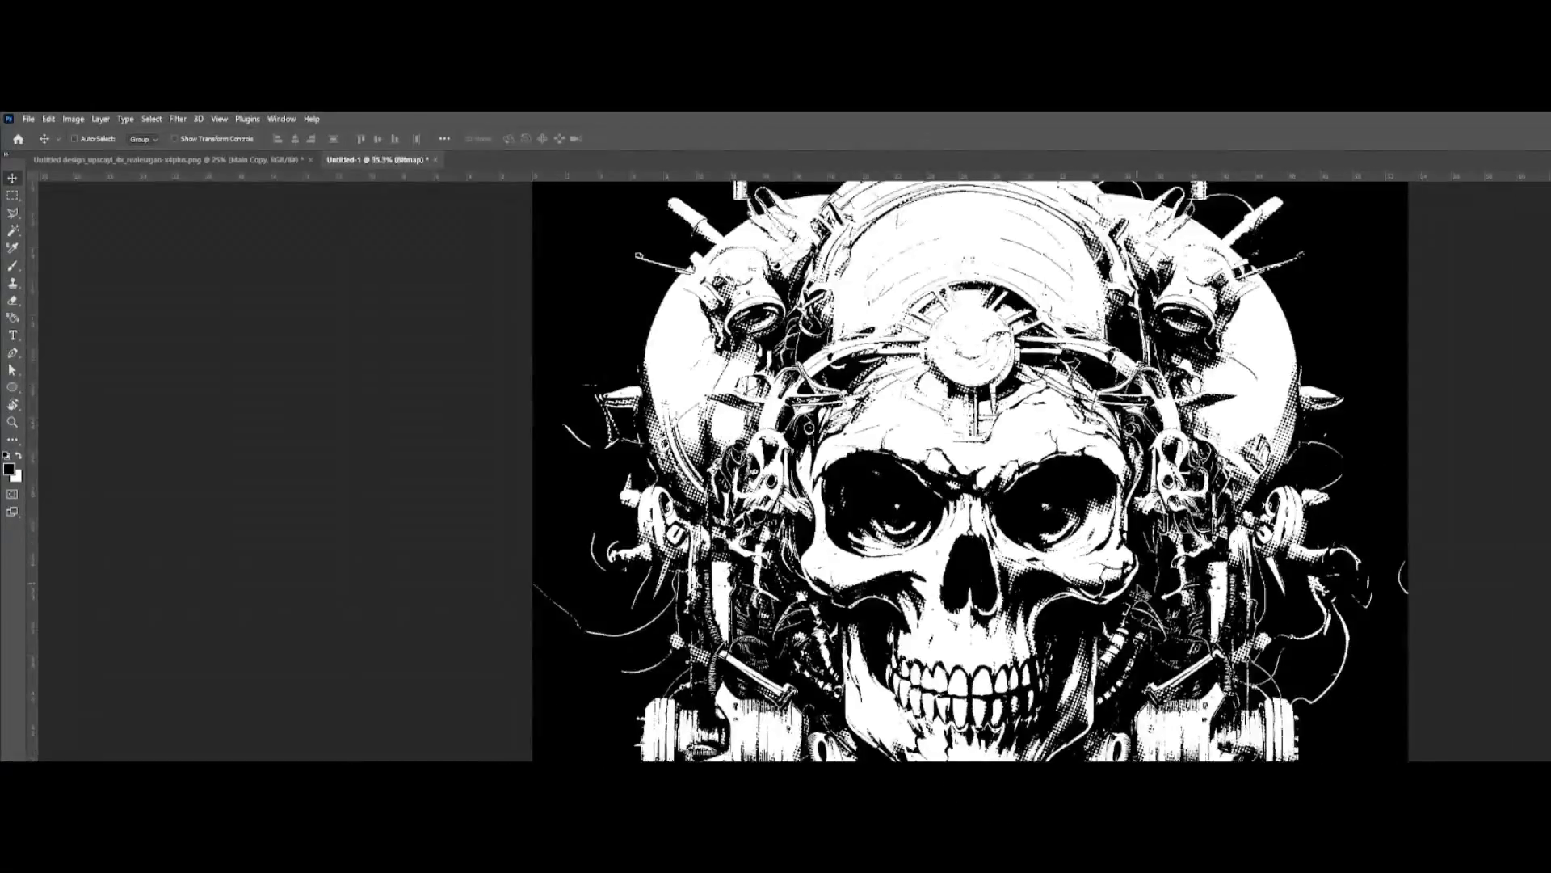
{"action": "scroll", "coordinate": [1147, 602], "scroll_direction": "down", "scroll_amount": 3}
{"action": "scroll", "coordinate": [1162, 631], "scroll_direction": "up", "scroll_amount": 11}
{"action": "left_click_drag", "start_coordinate": [1168, 634], "coordinate": [1261, 267]}
{"action": "left_click_drag", "start_coordinate": [888, 727], "coordinate": [945, 485]}
{"action": "scroll", "coordinate": [941, 476], "scroll_direction": "up", "scroll_amount": 4}
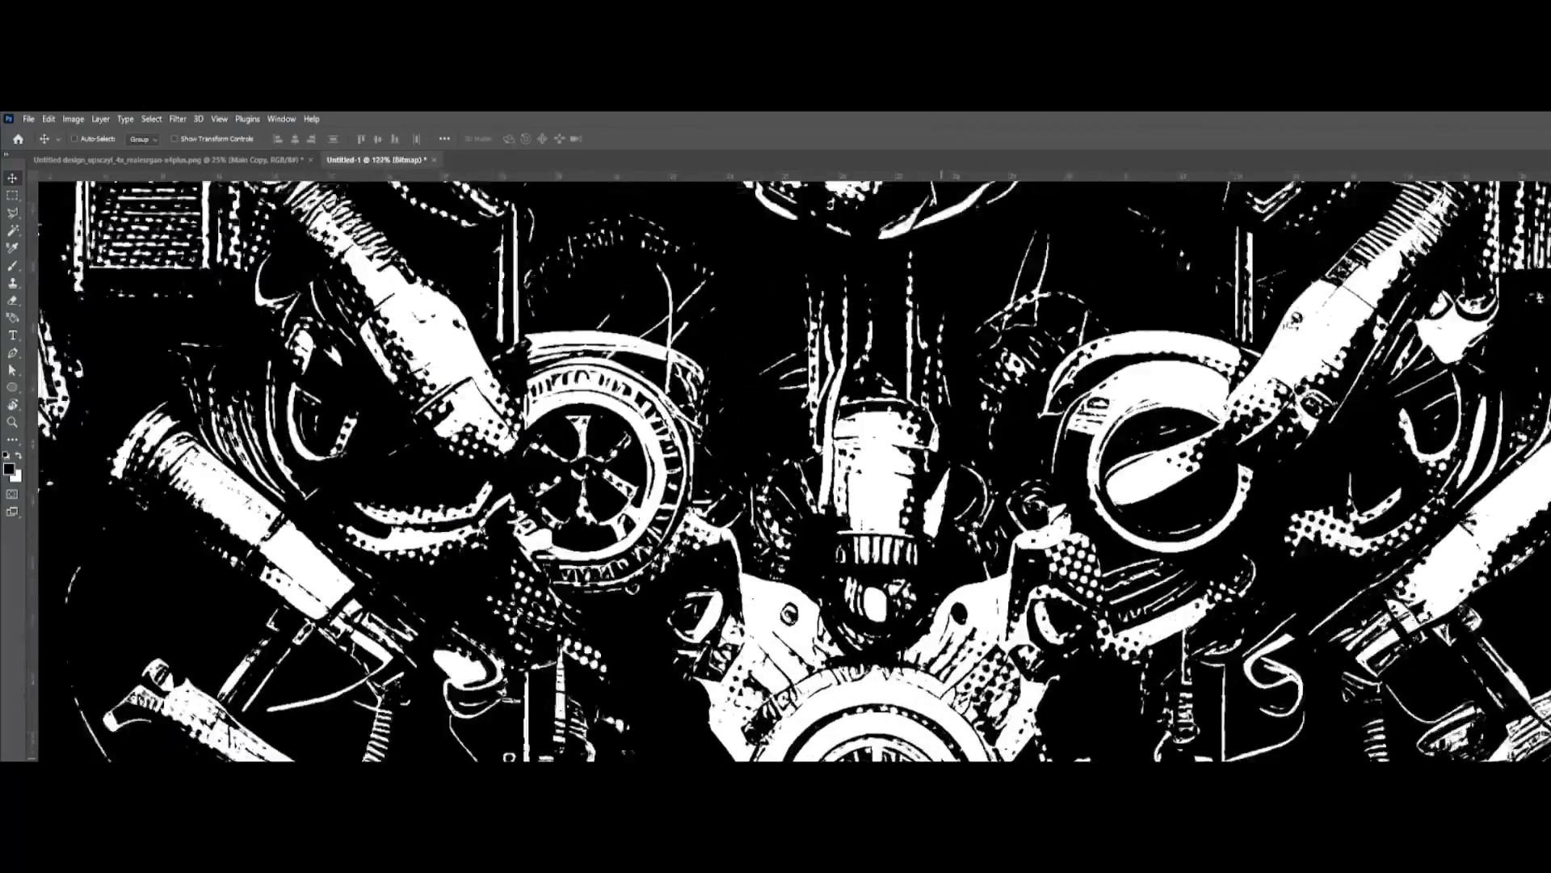
{"action": "scroll", "coordinate": [942, 756], "scroll_direction": "up", "scroll_amount": 1}
{"action": "left_click_drag", "start_coordinate": [1026, 310], "coordinate": [1081, 557]}
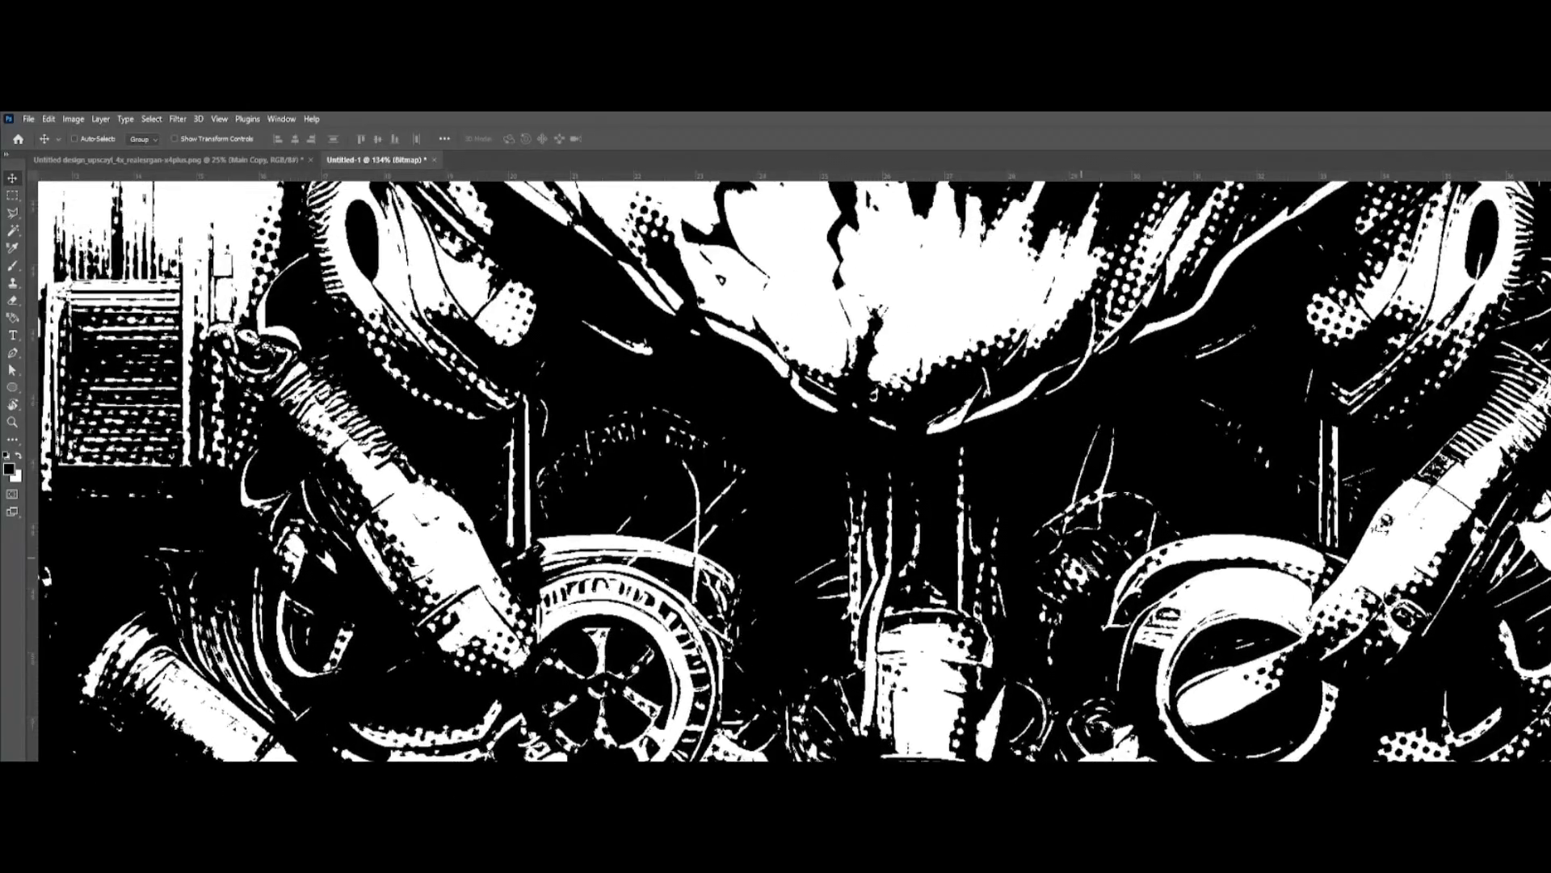
{"action": "left_click_drag", "start_coordinate": [1088, 487], "coordinate": [1018, 563]}
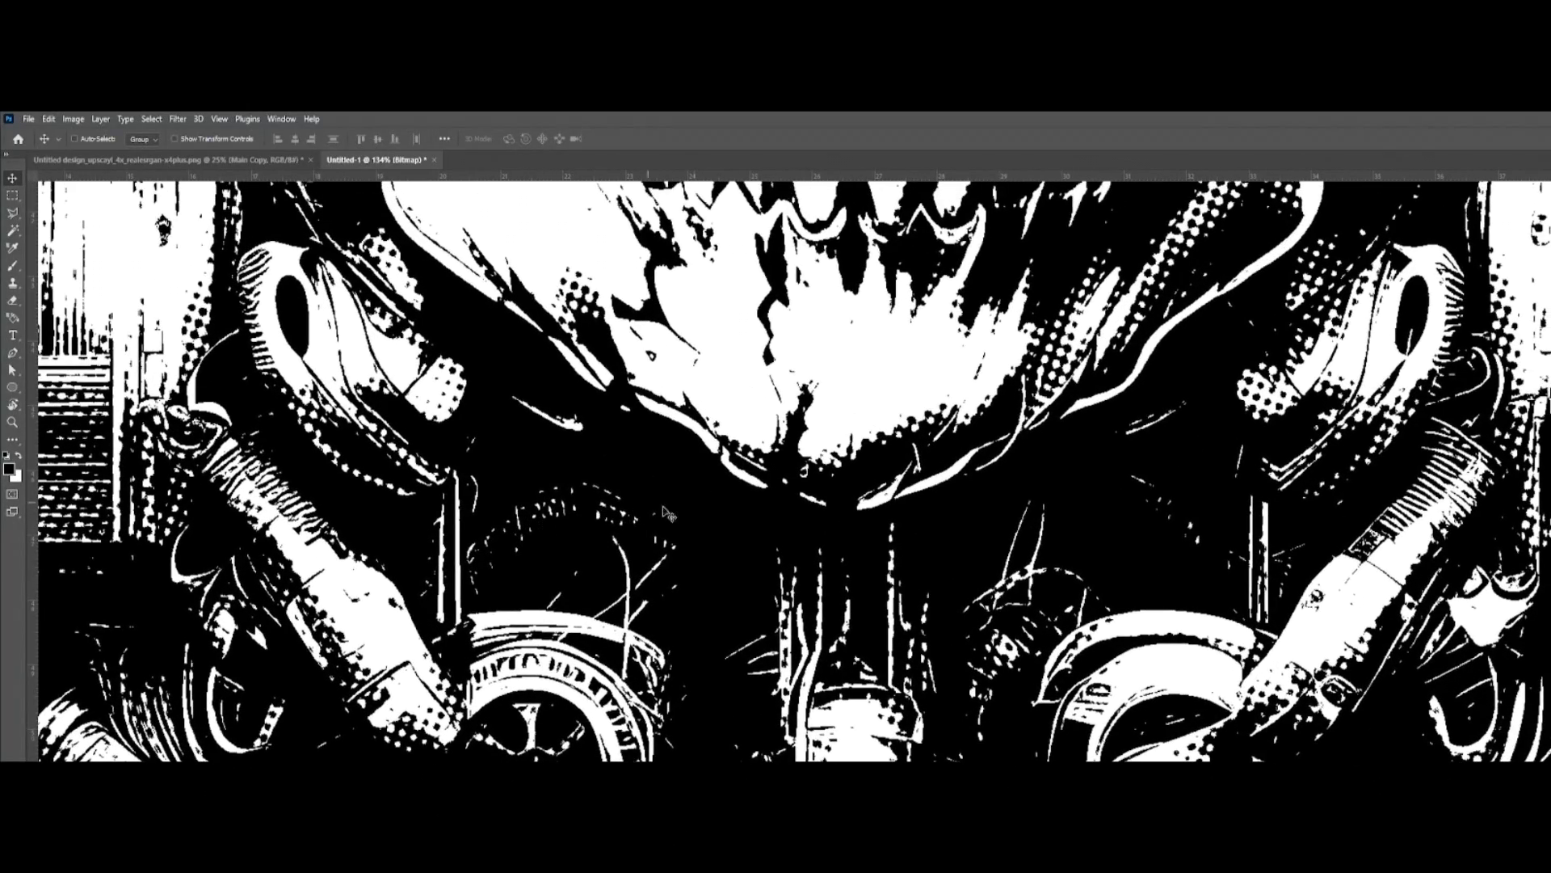
{"action": "scroll", "coordinate": [606, 523], "scroll_direction": "down", "scroll_amount": 10}
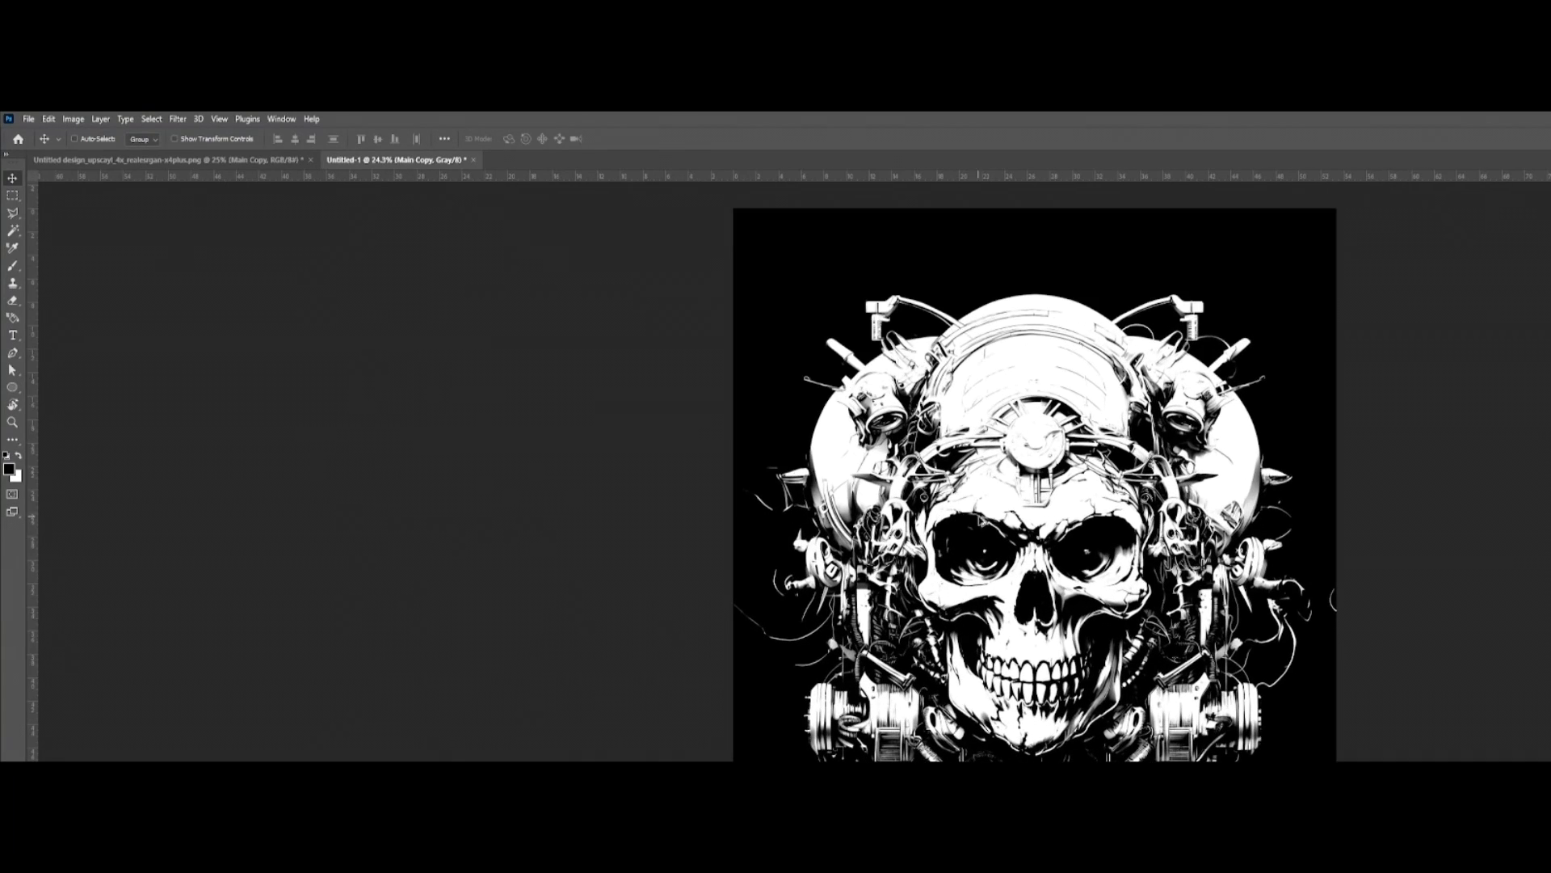
Step: Convert the grayscale skull to a Halftone Screen bitmap at 25 lines/inch, keeping the 22-degree angle and Round shape
{"action": "left_click", "coordinate": [71, 119]}
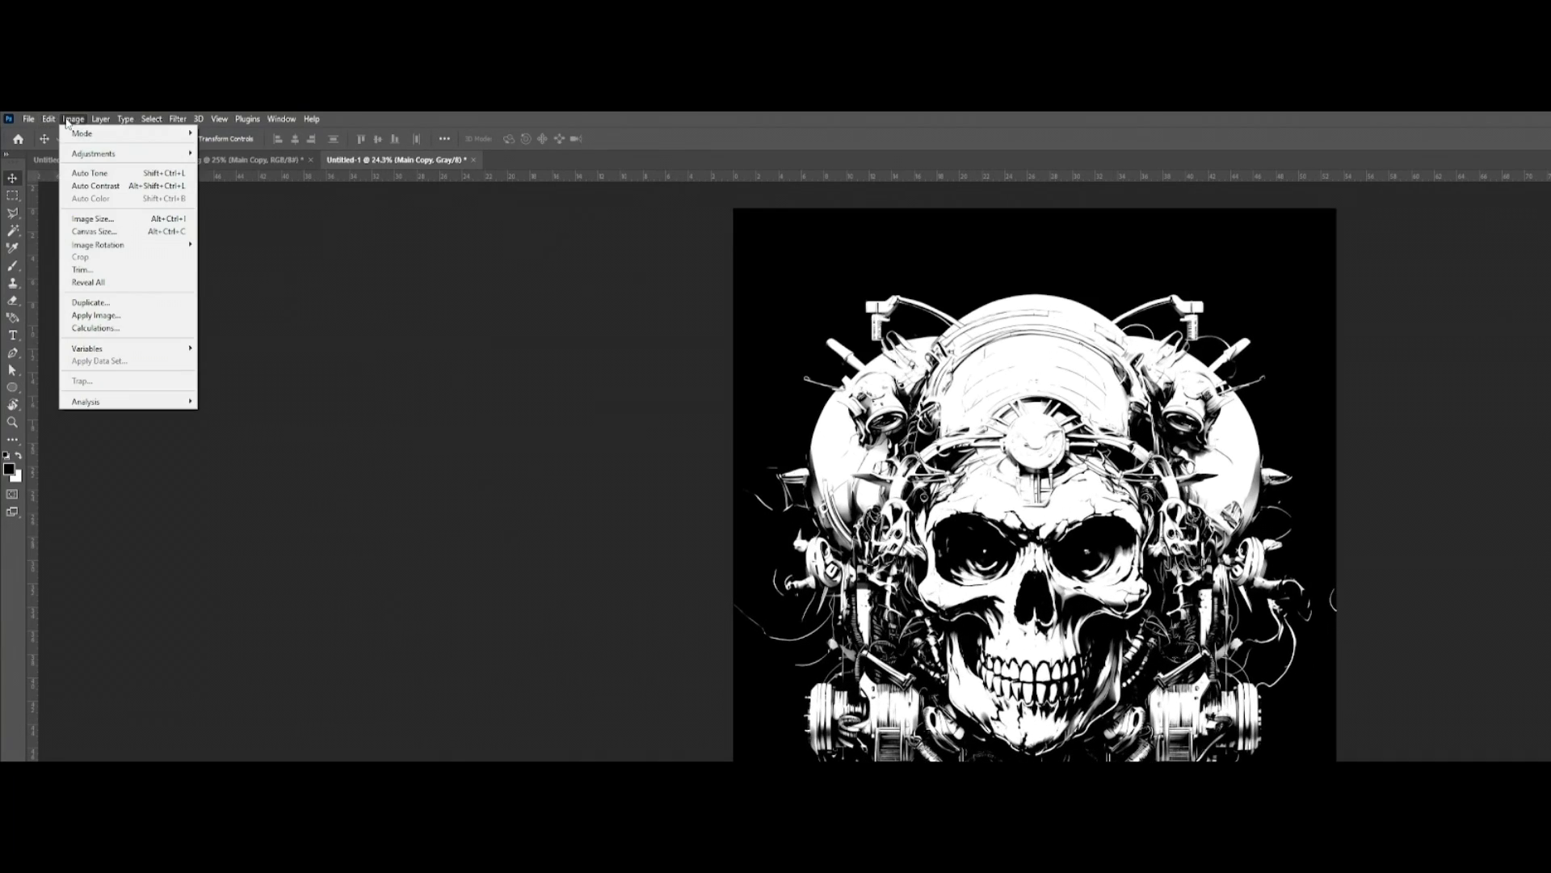
{"action": "mouse_move", "coordinate": [89, 134]}
{"action": "left_click", "coordinate": [216, 134]}
{"action": "key", "text": "Return"}
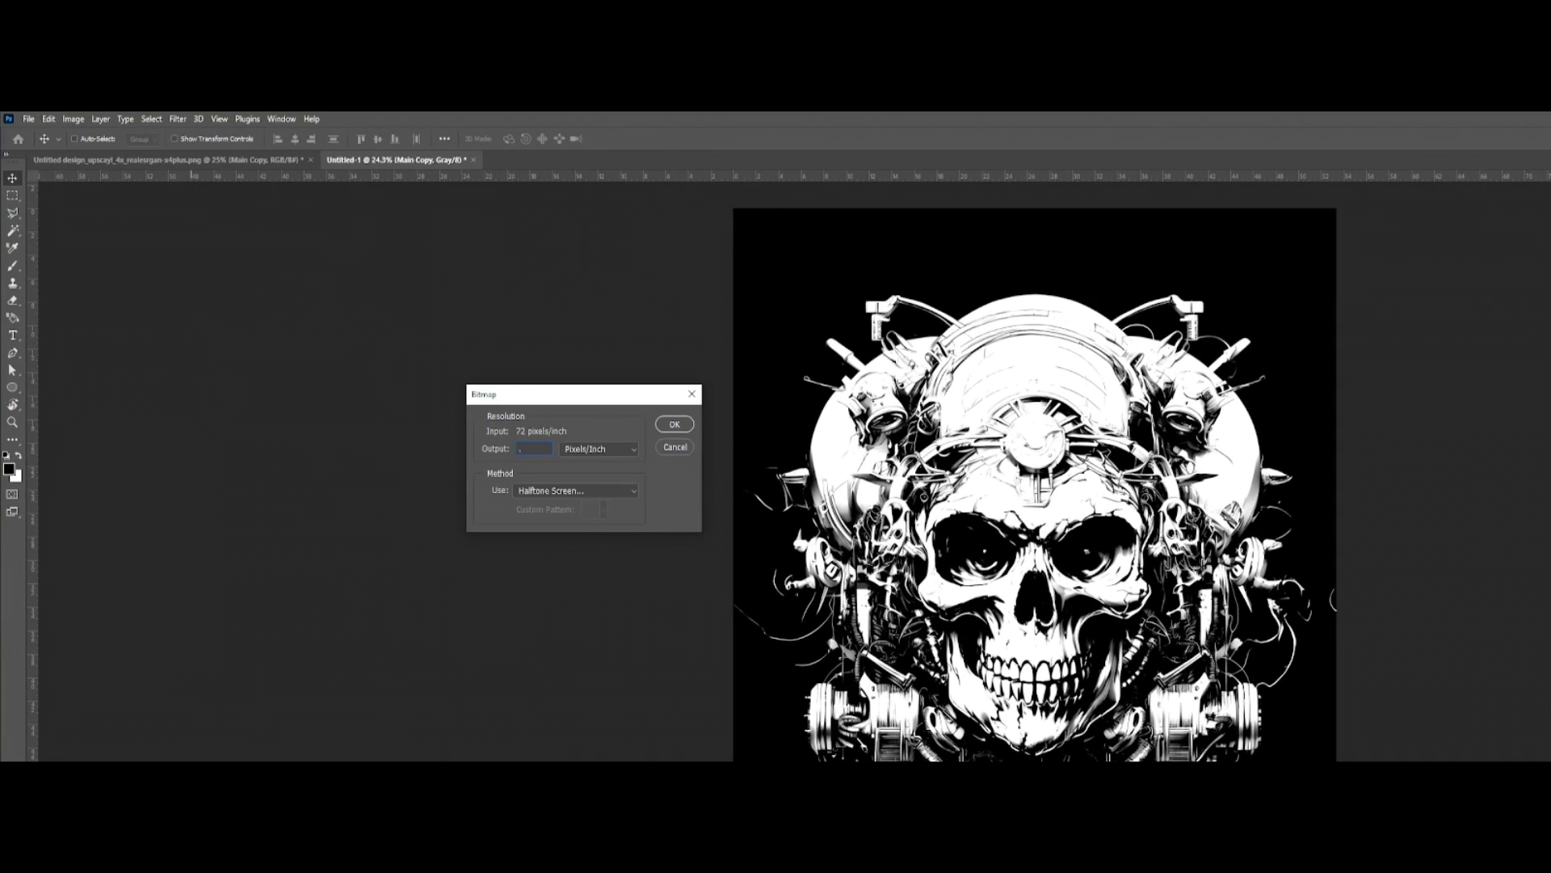
{"action": "left_click", "coordinate": [672, 426]}
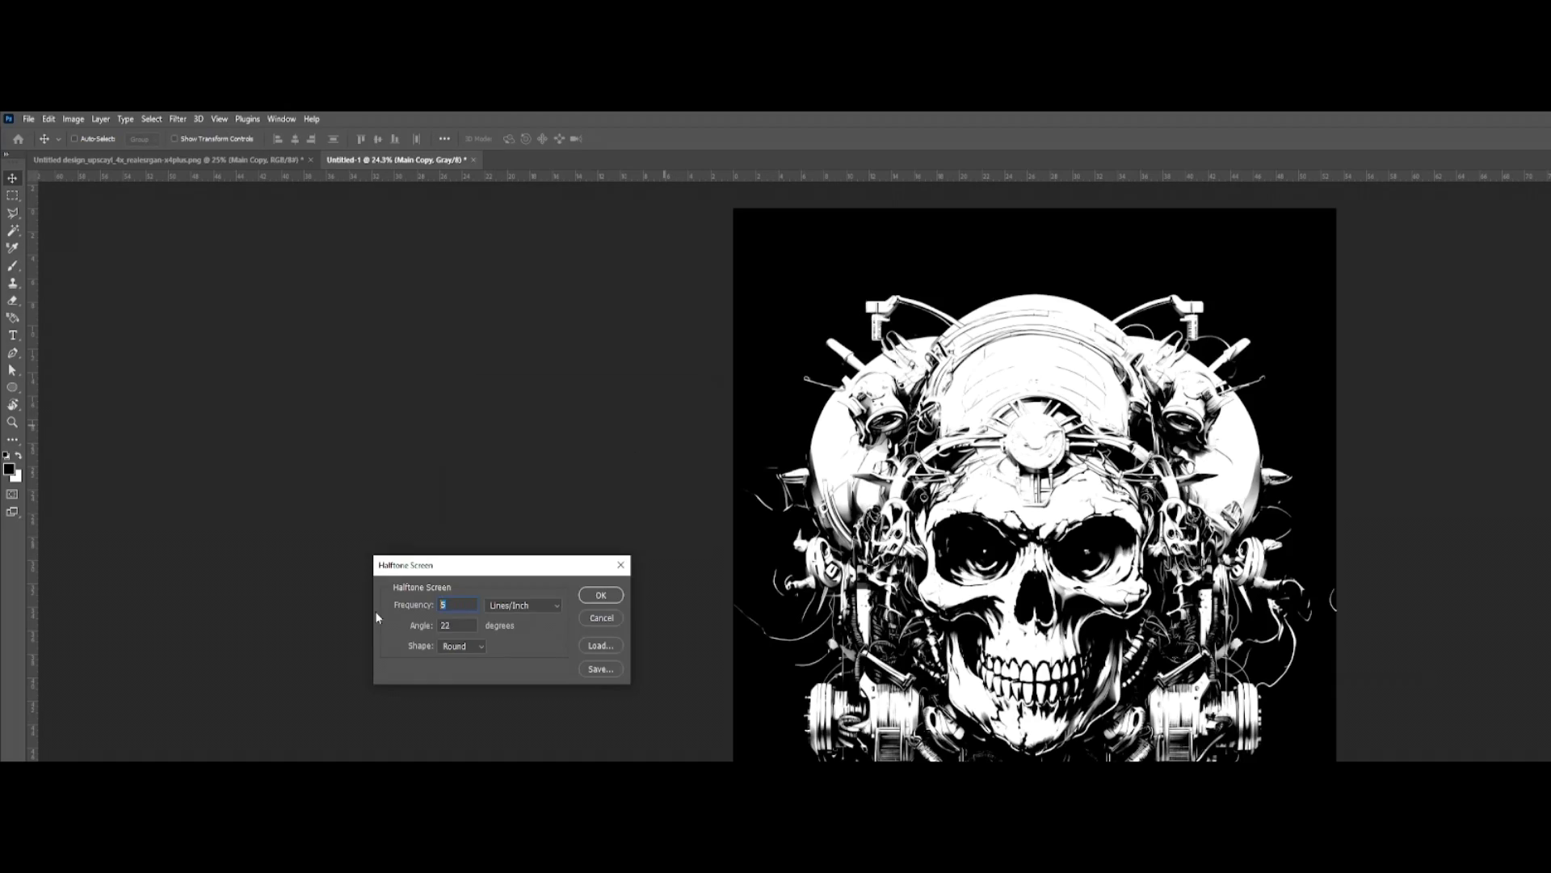
{"action": "type", "text": "25"}
{"action": "key", "text": "Return"}
Step: Examine the finer halftone dots on the cheekbones, eye sockets and helmet machinery, both close up and across the artwork
{"action": "scroll", "coordinate": [1037, 594], "scroll_direction": "up", "scroll_amount": 10}
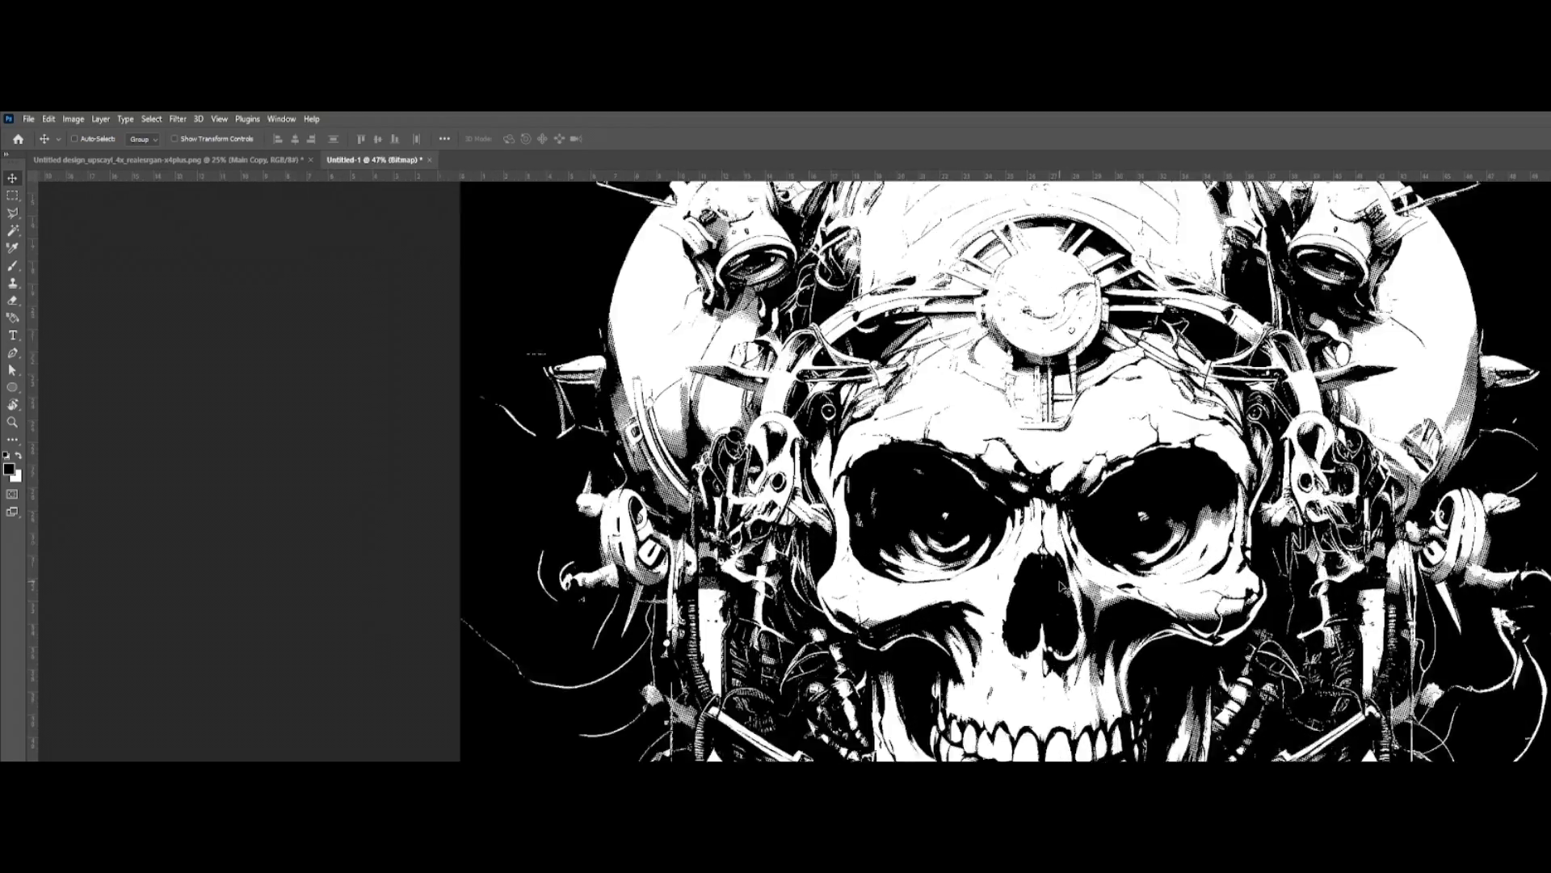
{"action": "left_click_drag", "start_coordinate": [1081, 593], "coordinate": [1031, 629]}
{"action": "scroll", "coordinate": [800, 610], "scroll_direction": "up", "scroll_amount": 9}
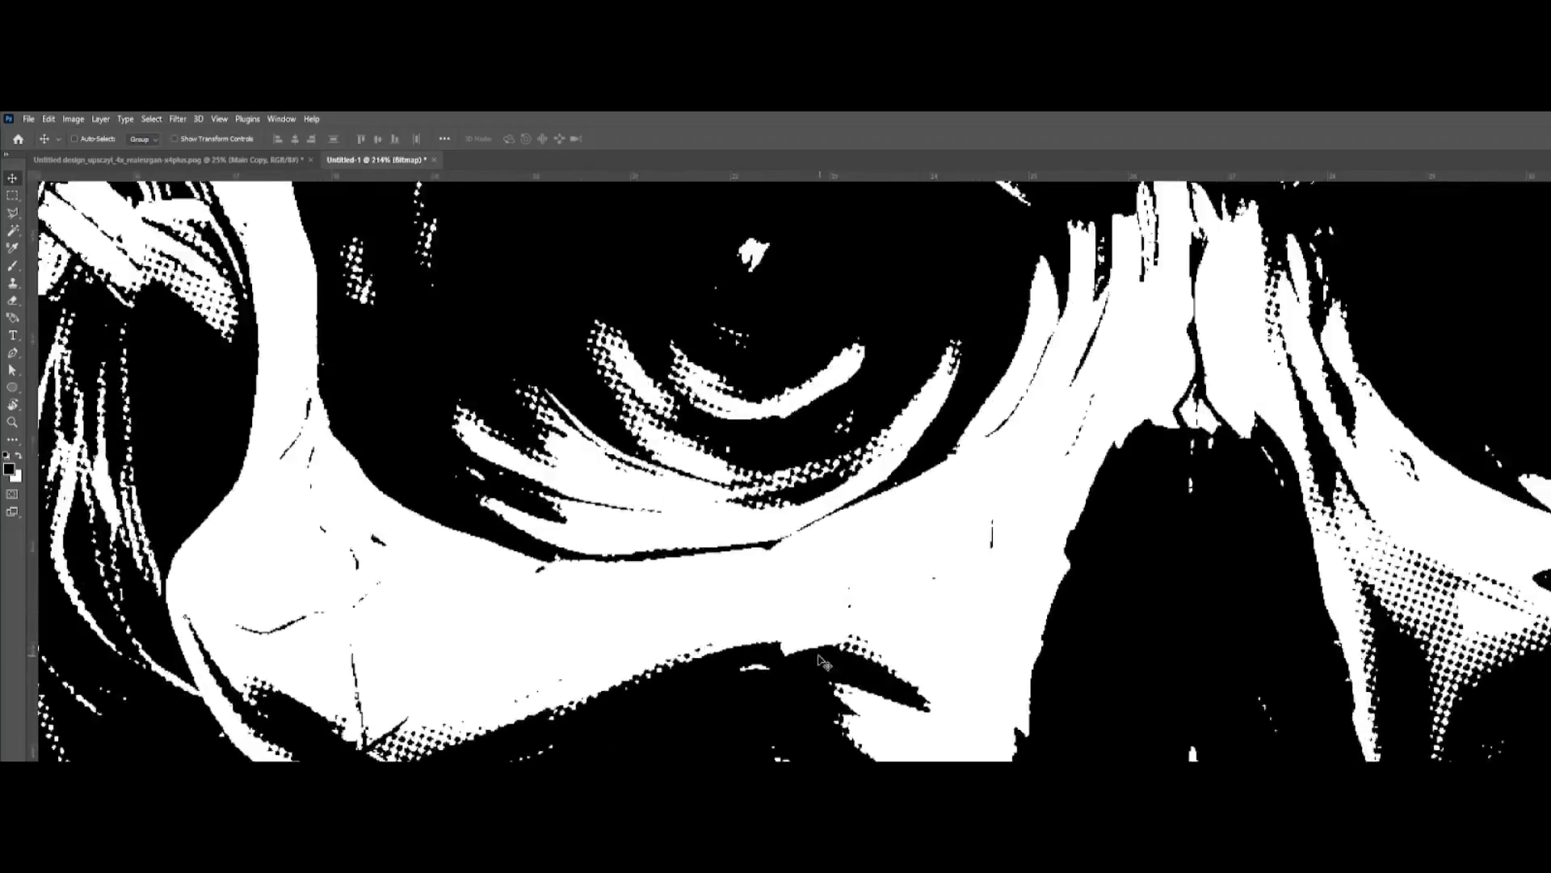
{"action": "scroll", "coordinate": [954, 646], "scroll_direction": "down", "scroll_amount": 11}
{"action": "left_click_drag", "start_coordinate": [1238, 627], "coordinate": [1010, 848]}
{"action": "scroll", "coordinate": [1325, 452], "scroll_direction": "up", "scroll_amount": 10}
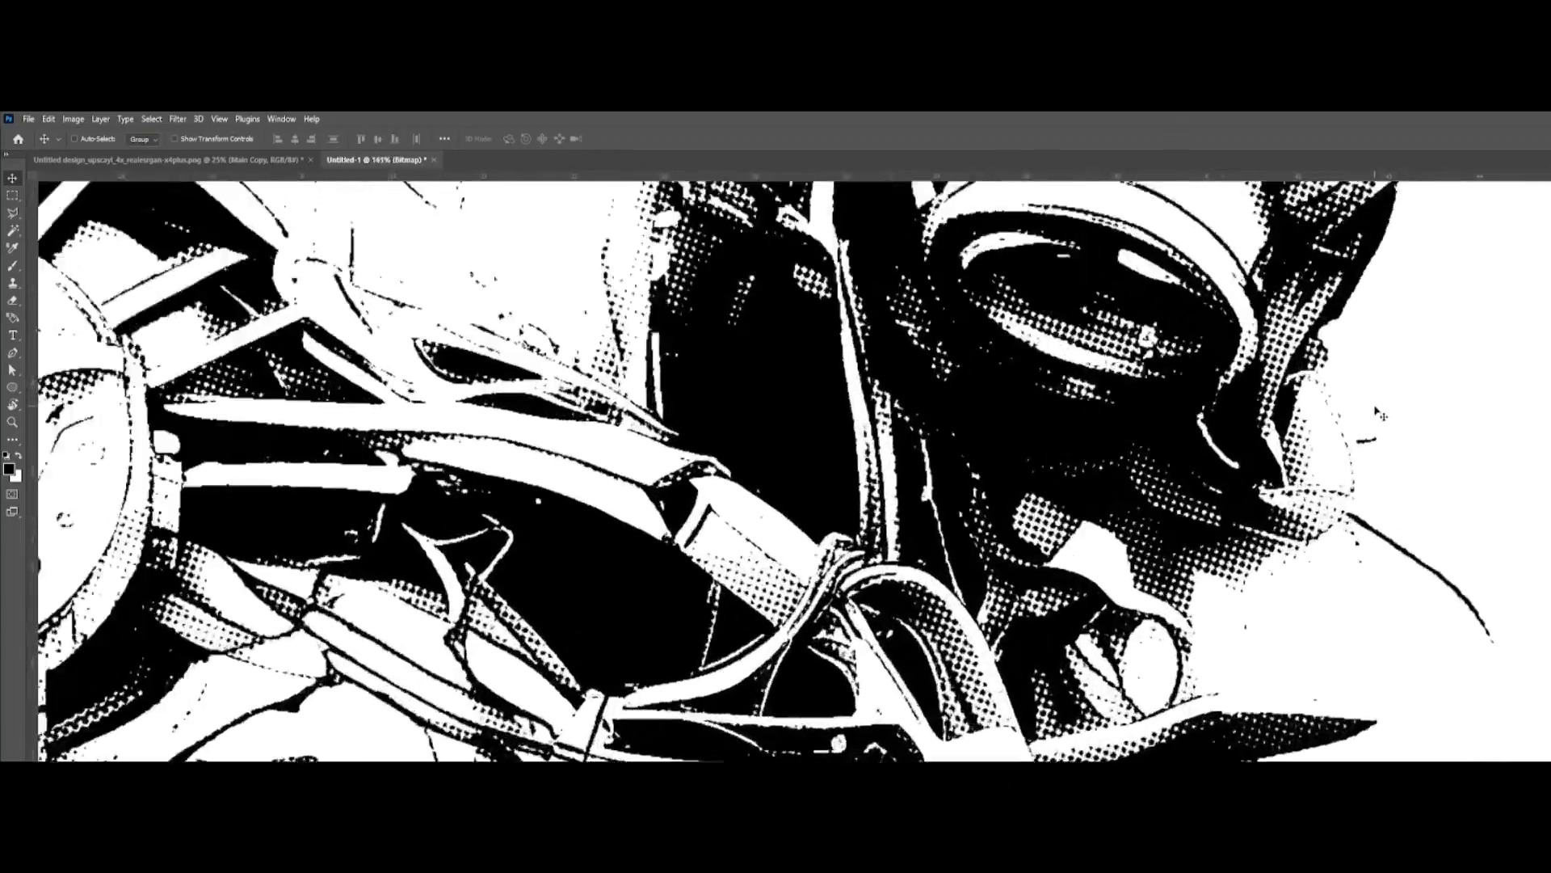
{"action": "scroll", "coordinate": [1332, 444], "scroll_direction": "down", "scroll_amount": 4}
{"action": "scroll", "coordinate": [1337, 449], "scroll_direction": "down", "scroll_amount": 10}
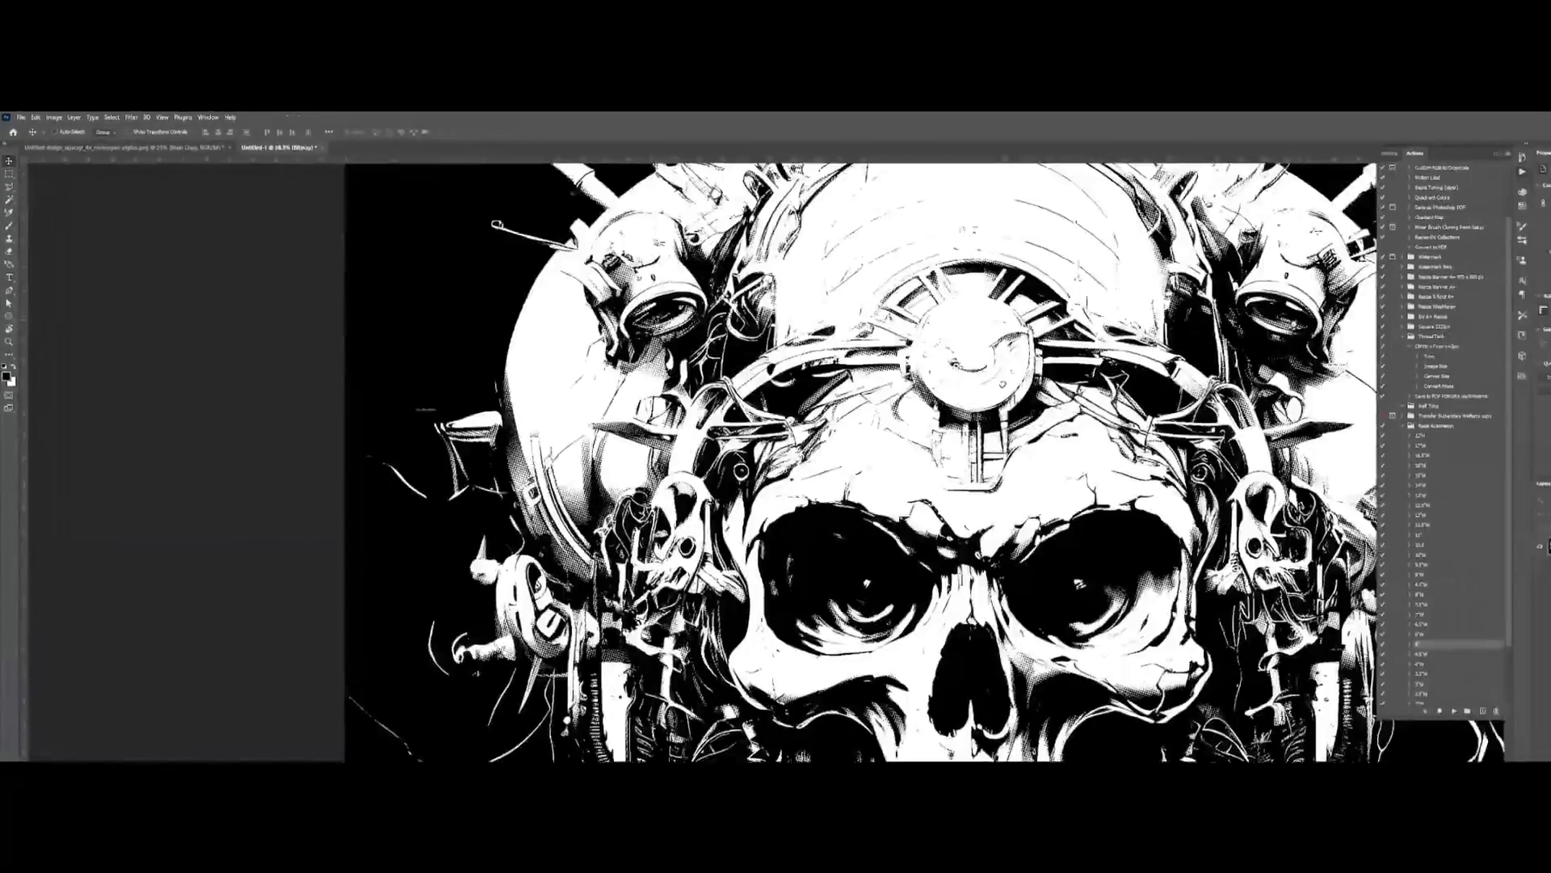
{"action": "scroll", "coordinate": [804, 441], "scroll_direction": "down", "scroll_amount": 6}
{"action": "scroll", "coordinate": [808, 444], "scroll_direction": "up", "scroll_amount": 5}
Step: Switch to the colour skull document, add a layer mask to the Main Copy layer and display that mask on the canvas
{"action": "key", "text": "ctrl+a"}
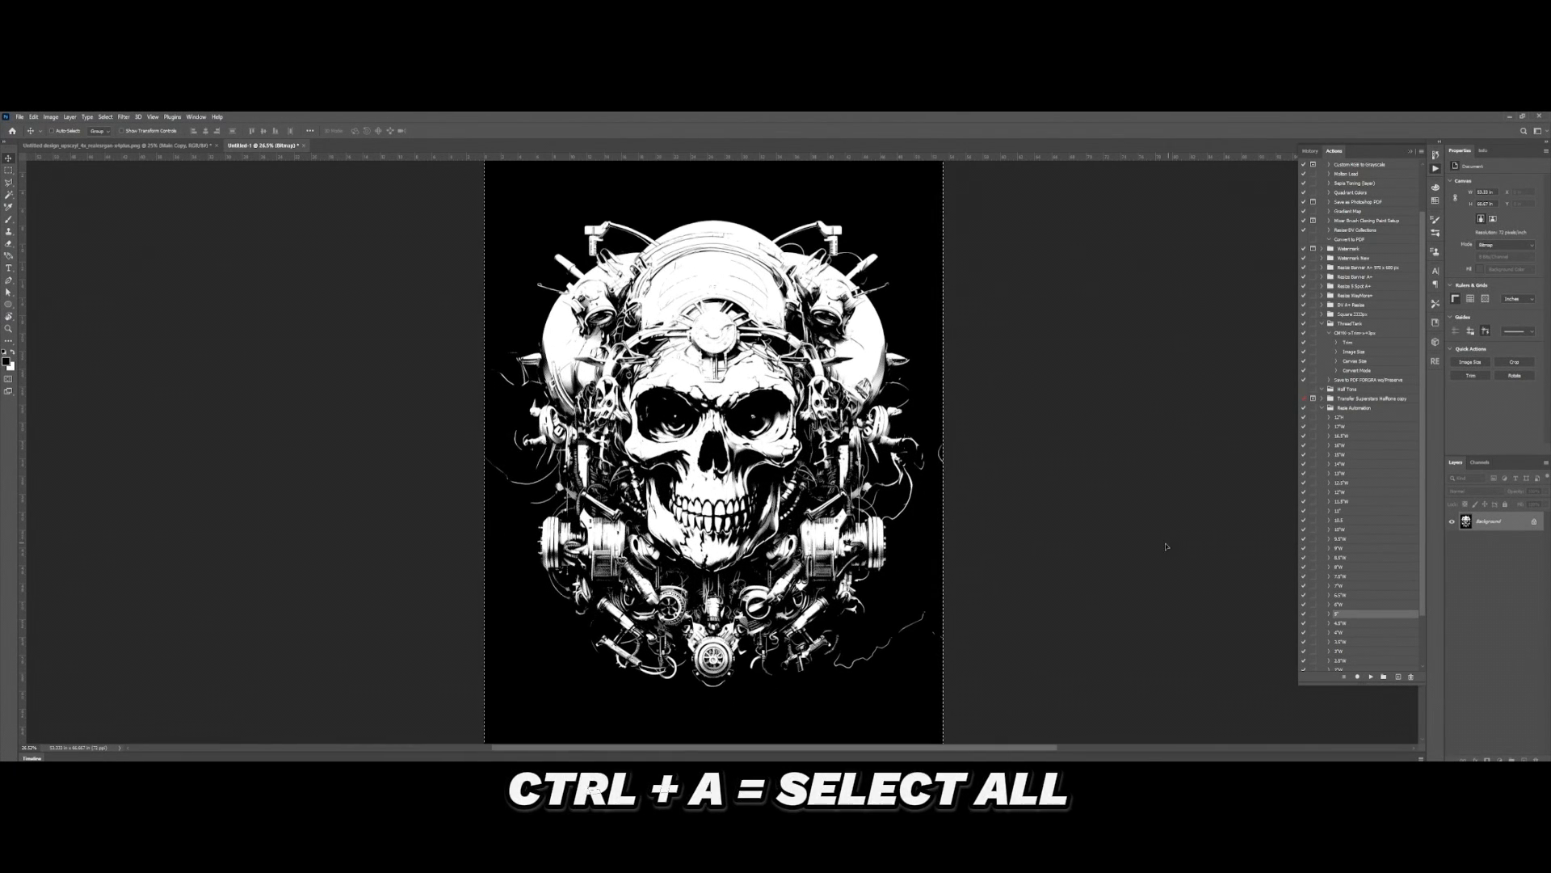
{"action": "key", "text": "ctrl+Tab"}
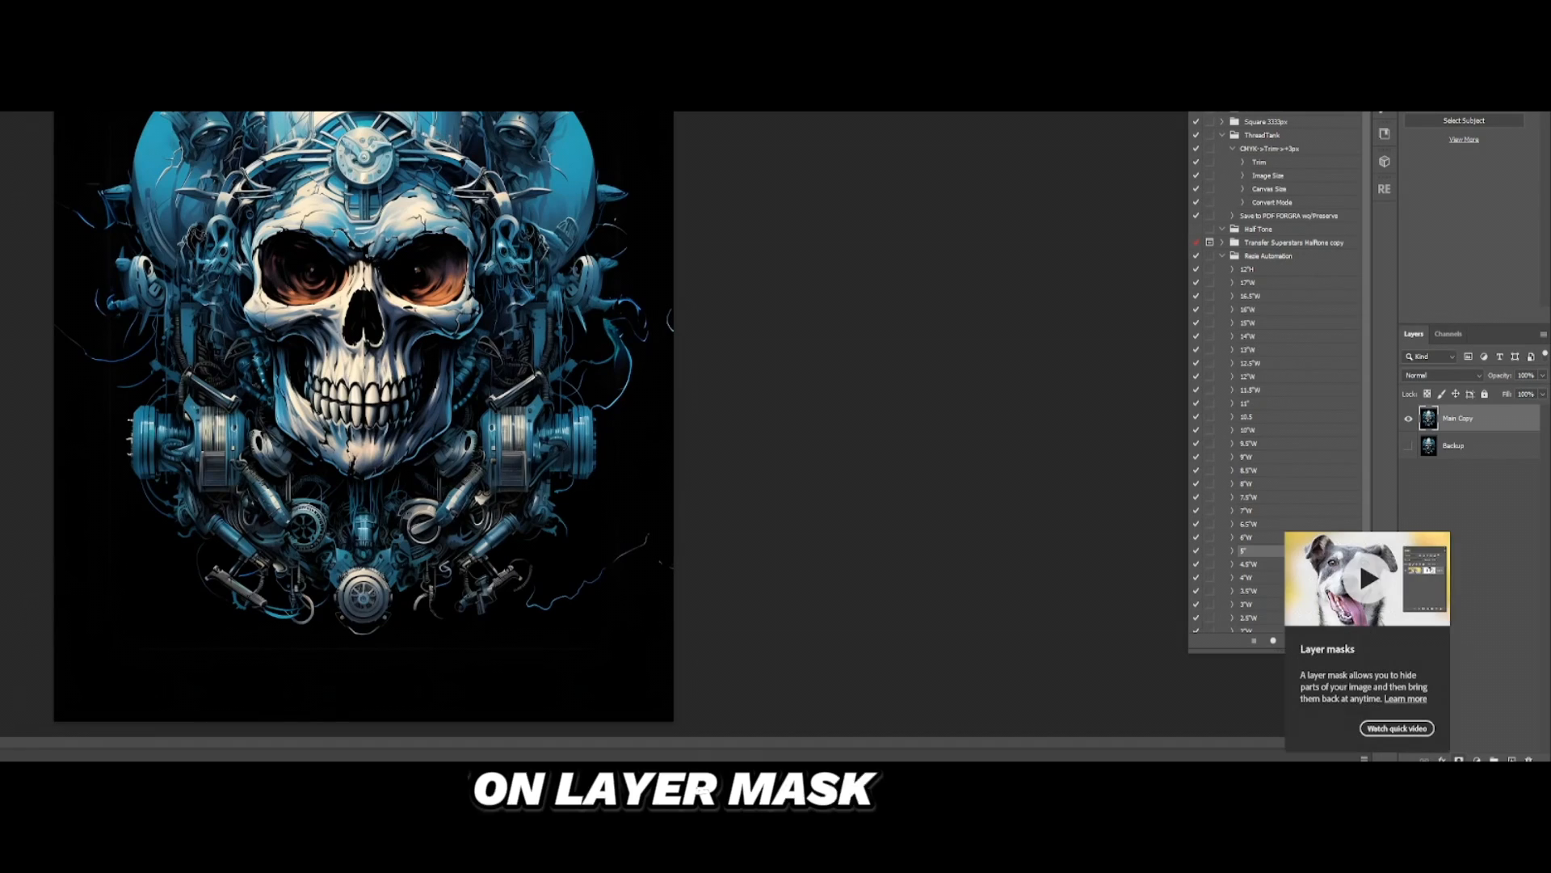
{"action": "left_click", "coordinate": [1459, 760]}
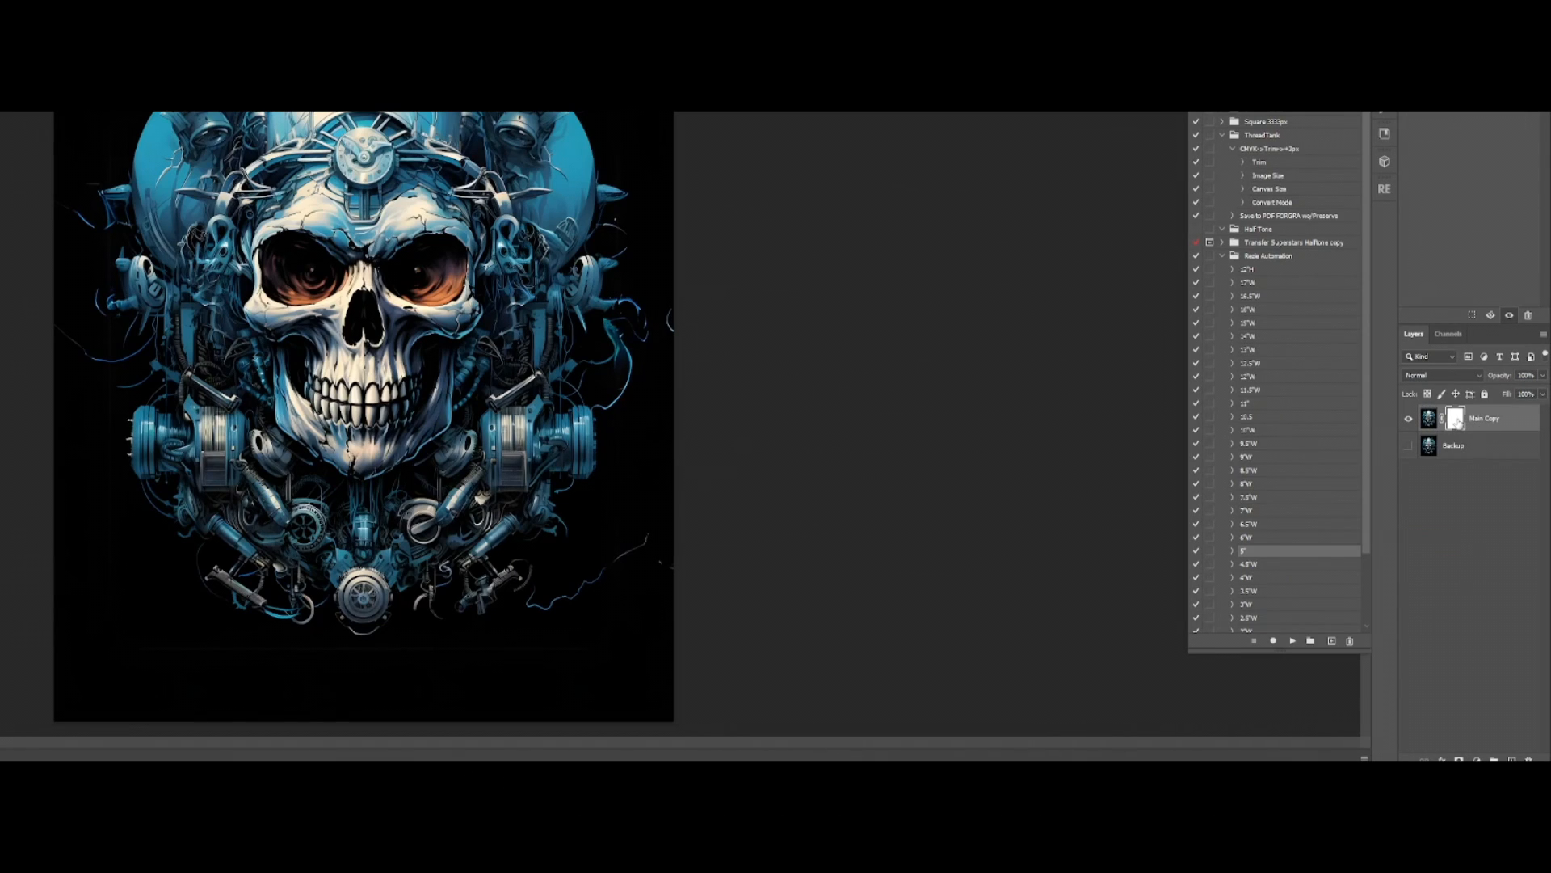
{"action": "left_click", "coordinate": [1456, 419], "text": "alt"}
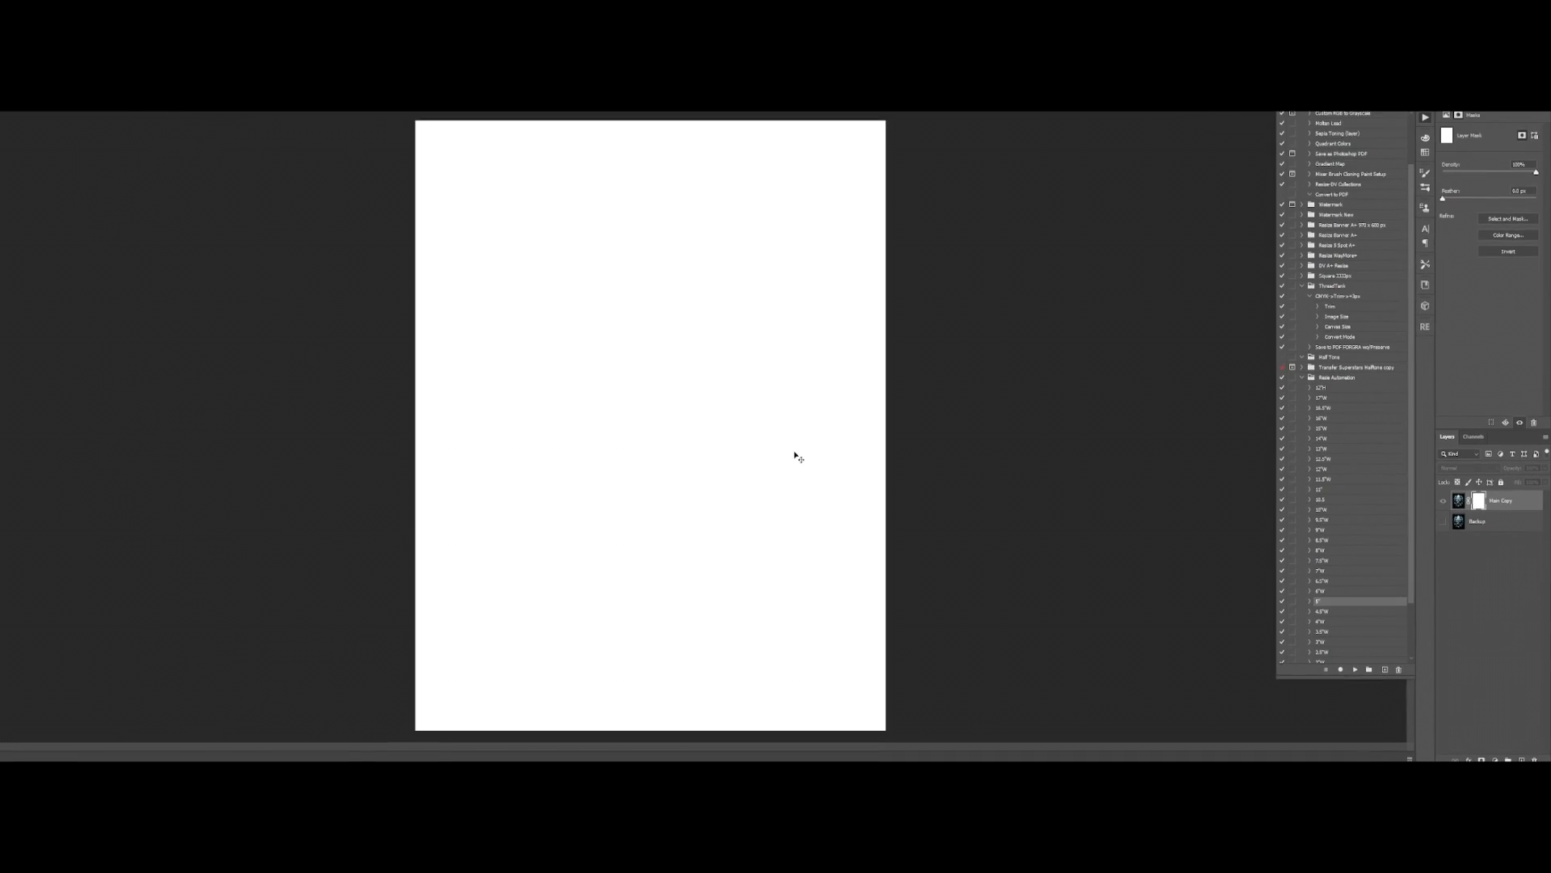
Step: Copy the entire halftone bitmap from the other document and paste it into the Main Copy layer mask
{"action": "key", "text": "ctrl+a"}
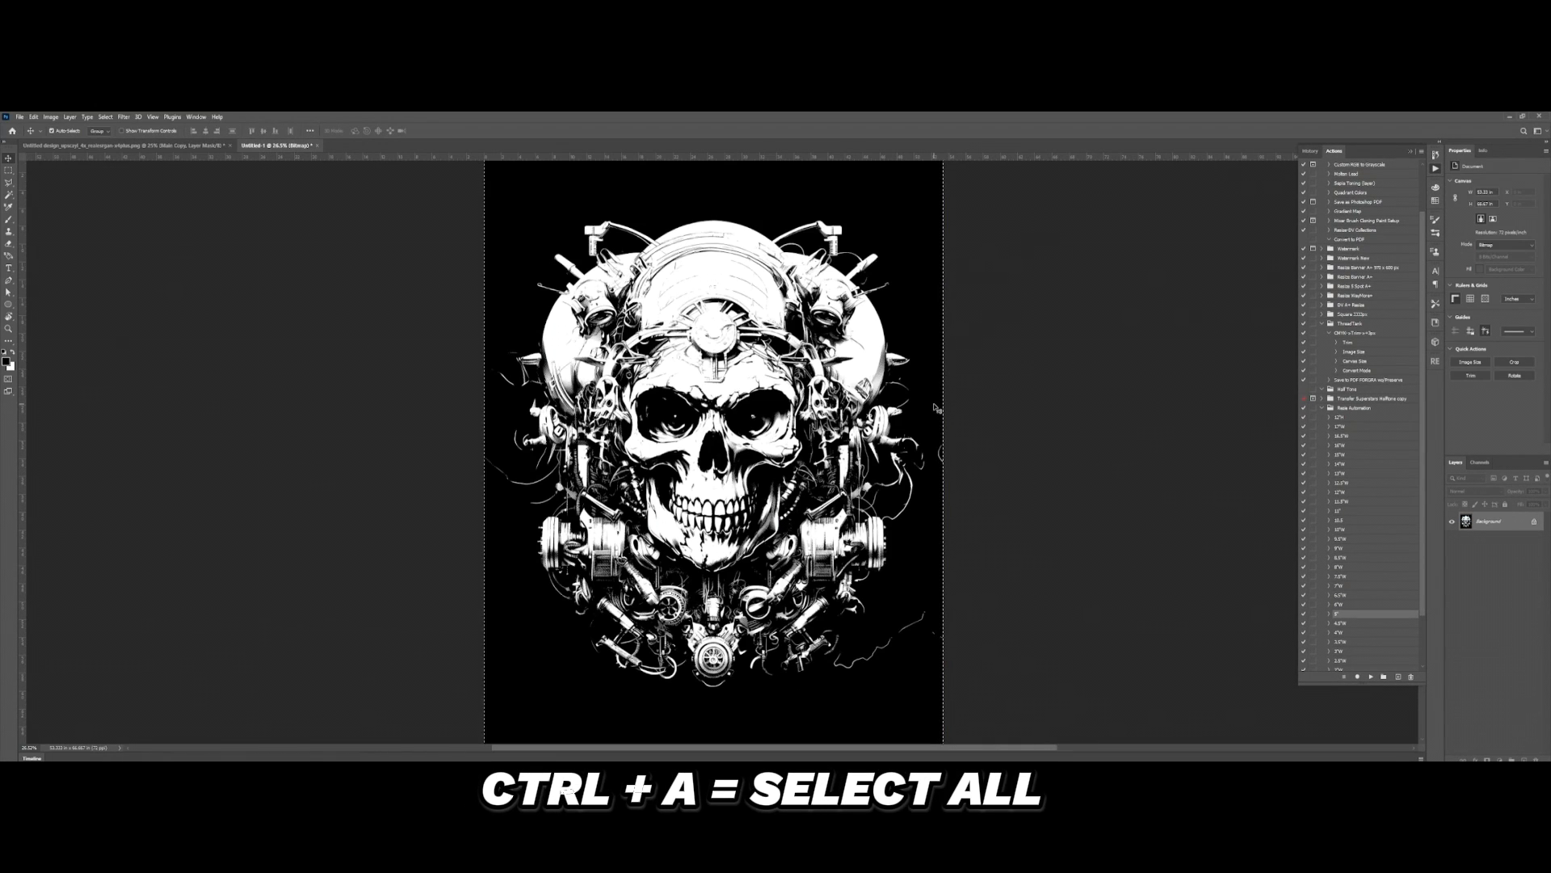
{"action": "key", "text": "ctrl+c"}
{"action": "key", "text": "ctrl+Tab"}
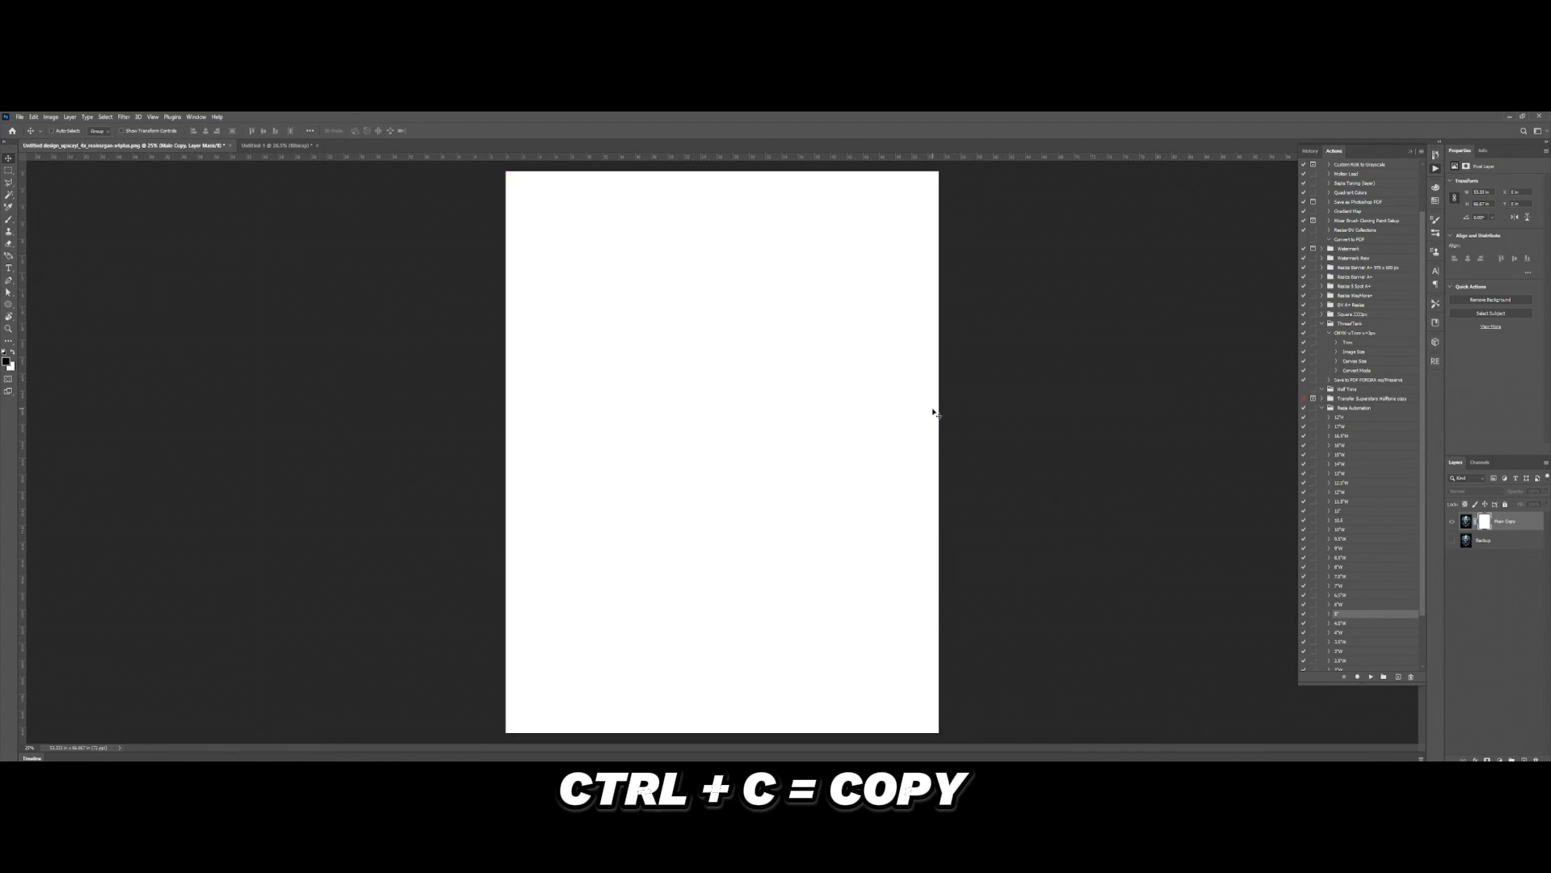
{"action": "key", "text": "ctrl+v"}
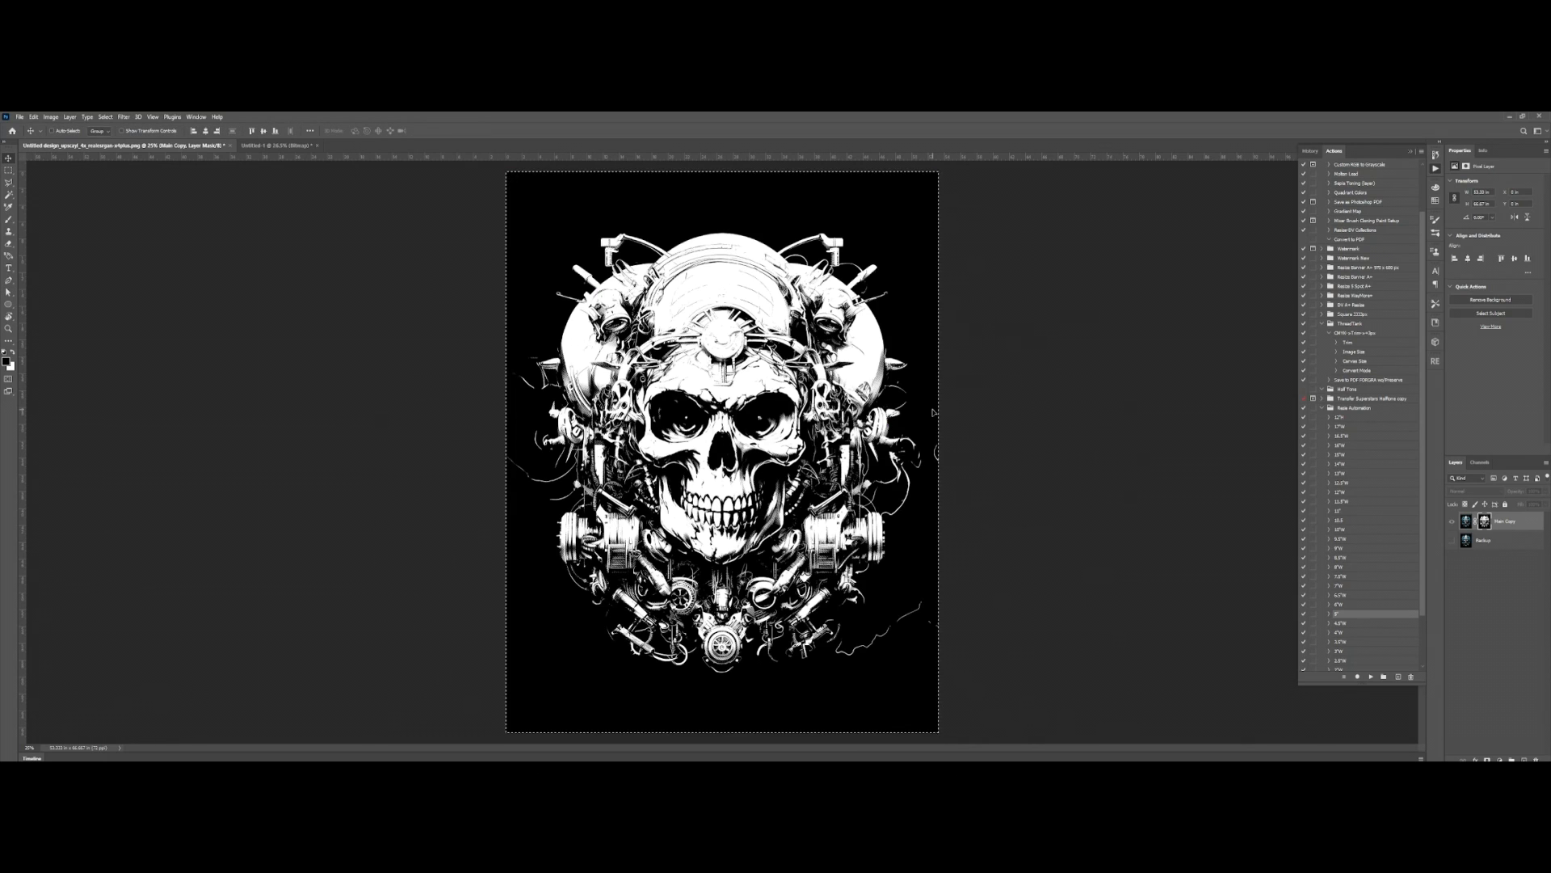
Step: Leave the mask view to show the masked colour artwork and clear the selection
{"action": "left_click", "coordinate": [1452, 524]}
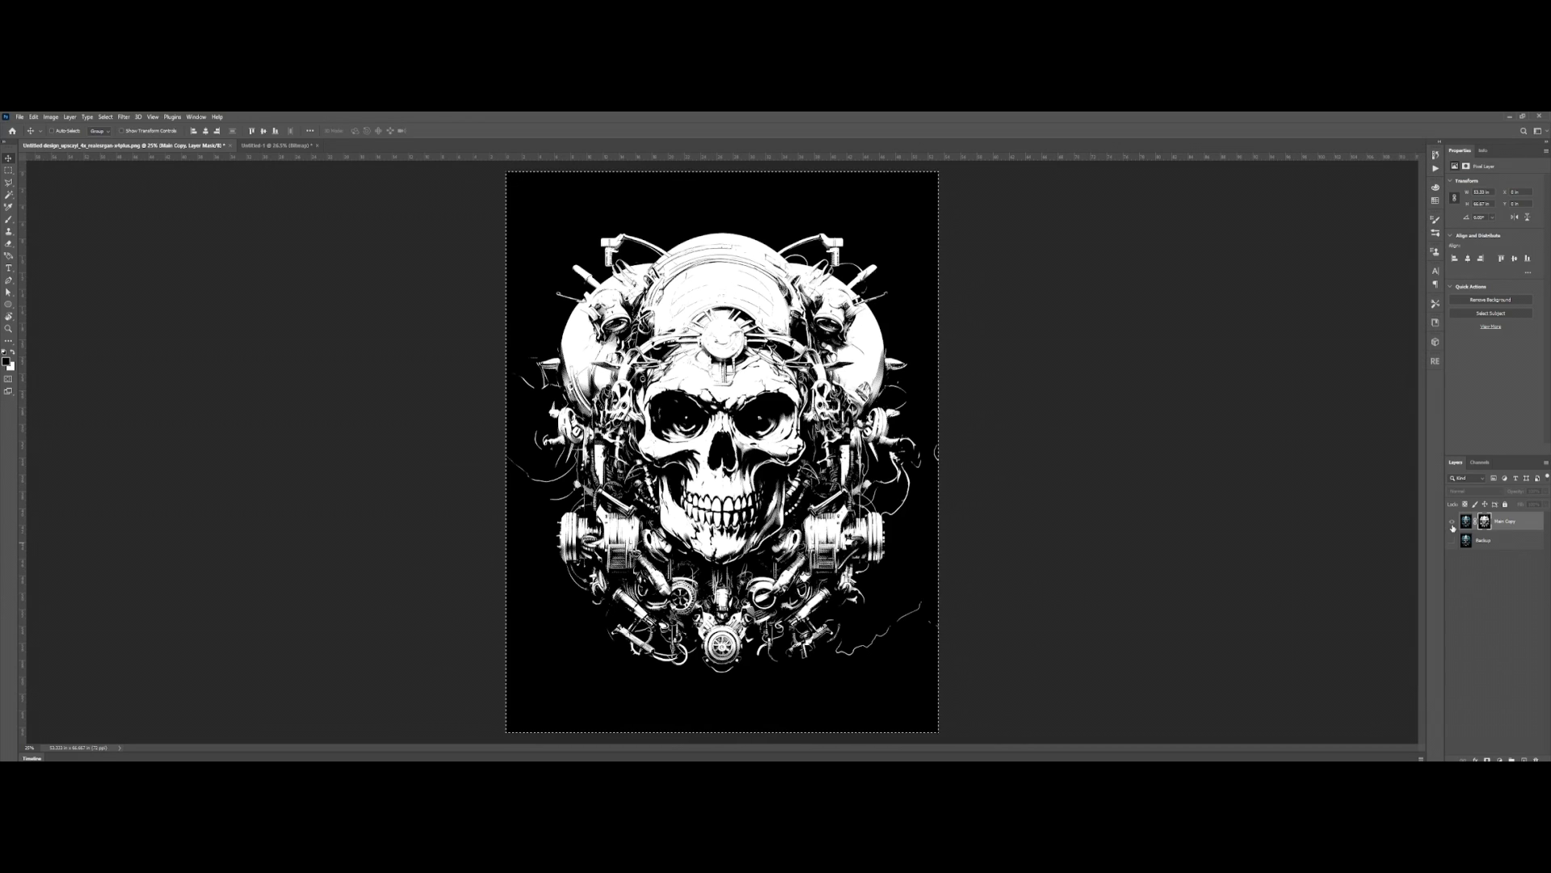
{"action": "left_click", "coordinate": [1452, 523]}
{"action": "key", "text": "a"}
{"action": "key", "text": "v"}
{"action": "scroll", "coordinate": [802, 376], "scroll_direction": "up", "scroll_amount": 8}
{"action": "scroll", "coordinate": [801, 376], "scroll_direction": "down", "scroll_amount": 7}
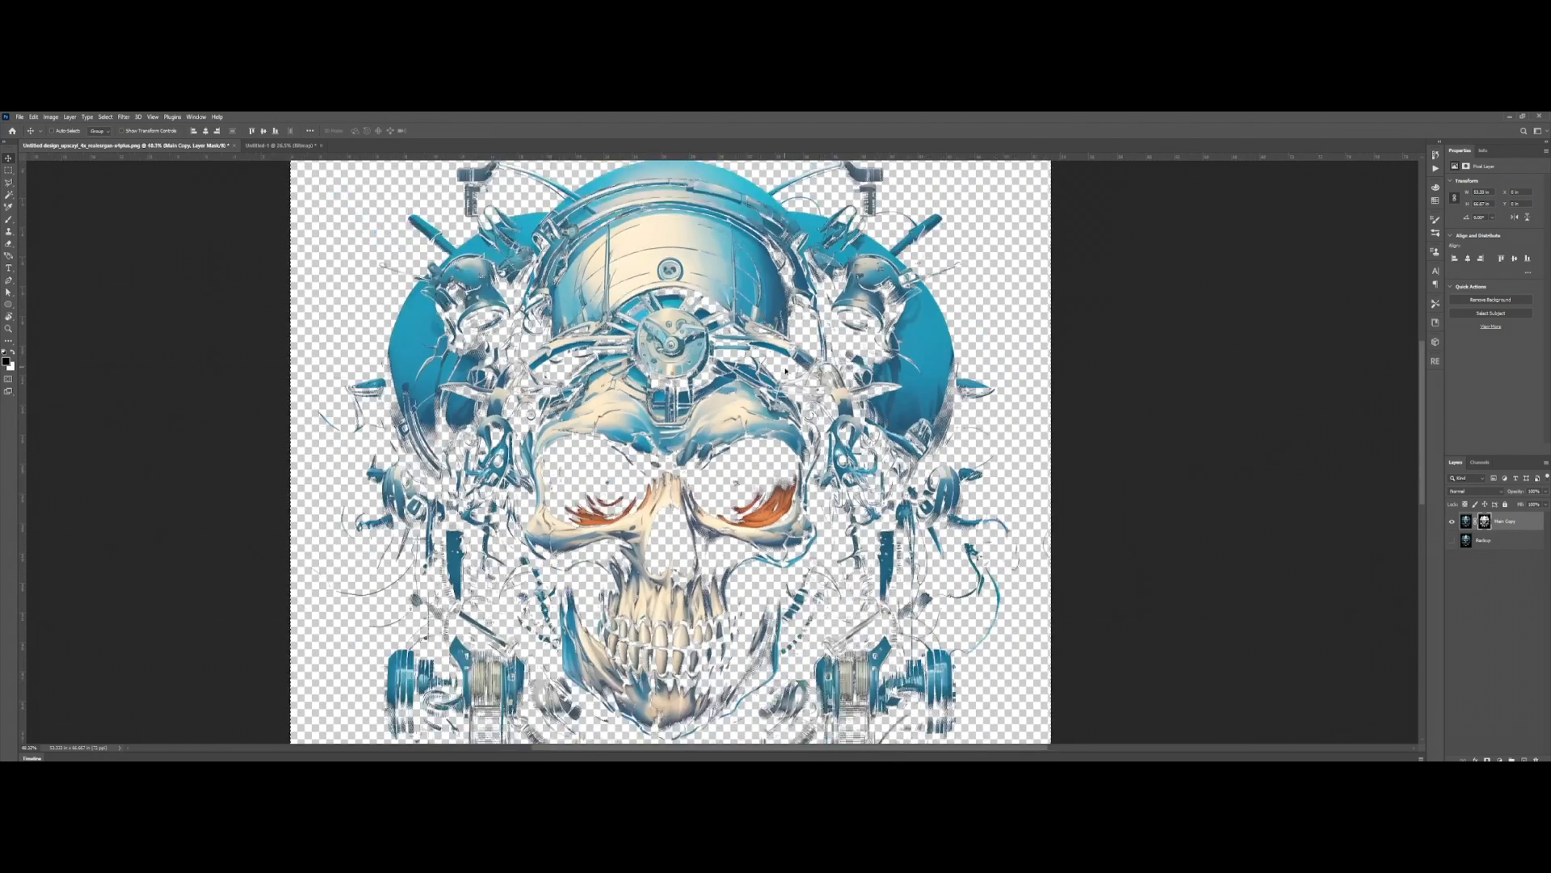
{"action": "key", "text": "ctrl+d"}
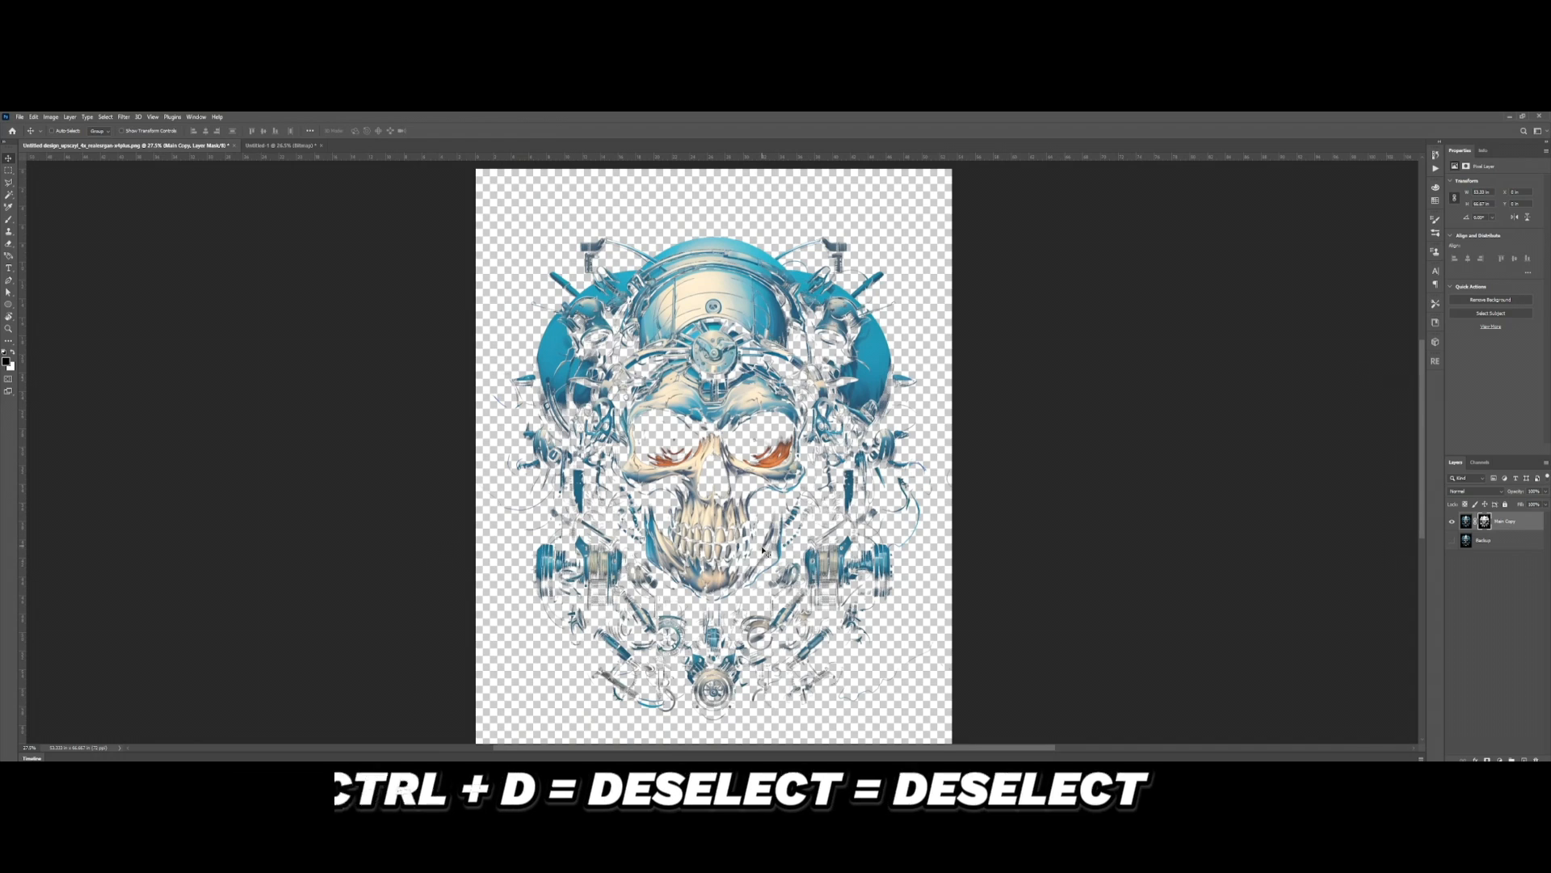
{"action": "scroll", "coordinate": [744, 549], "scroll_direction": "down", "scroll_amount": 2}
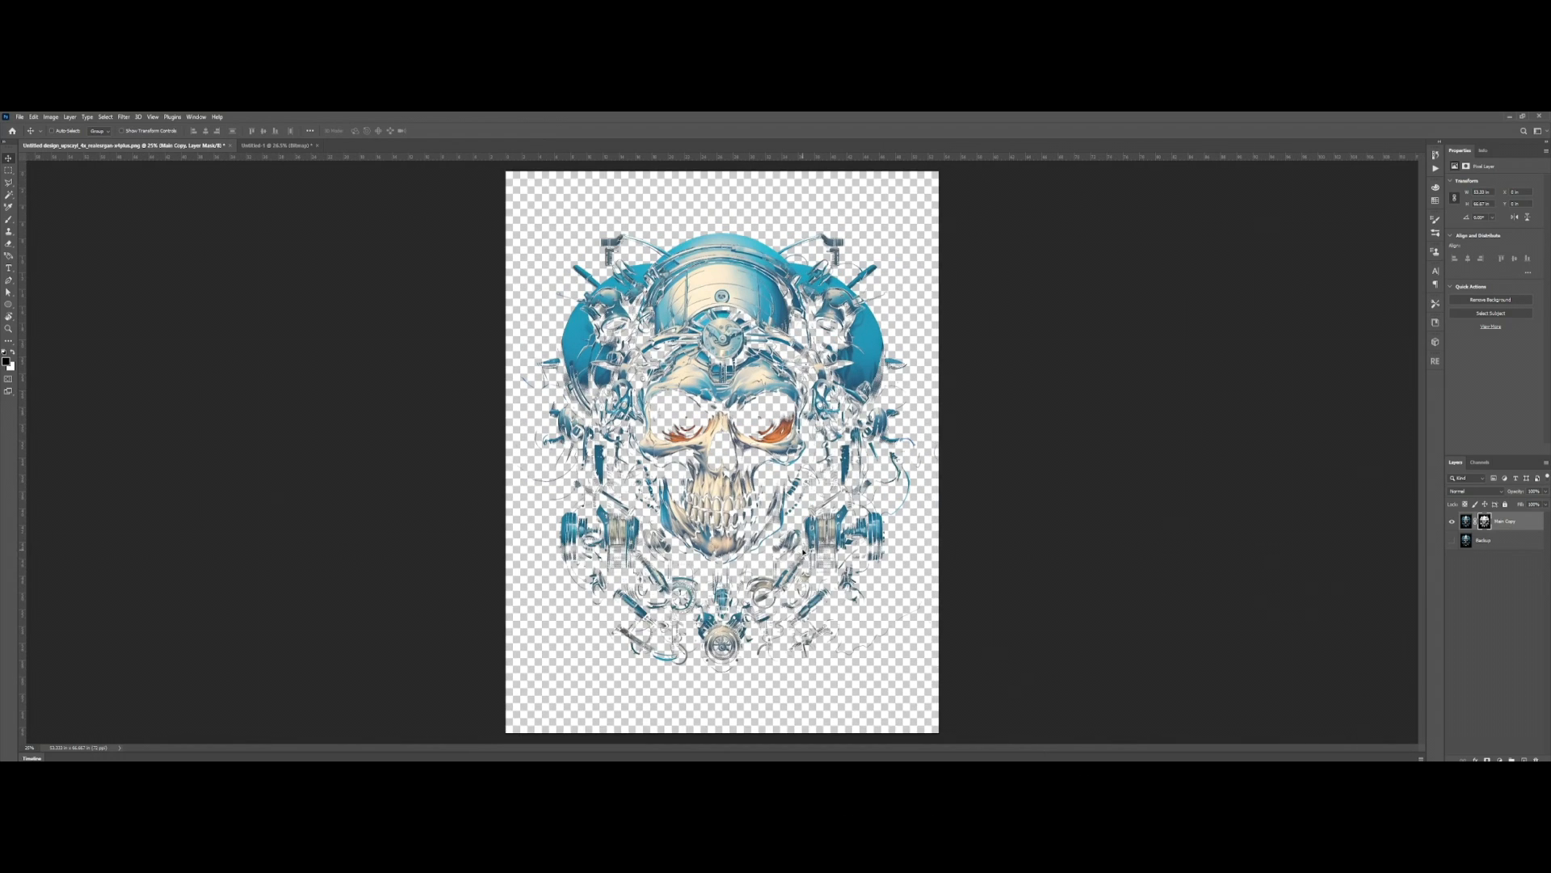
Step: Add a Solid Color fill layer directly above the Backup layer, keeping its color picker clear of the artwork
{"action": "left_click", "coordinate": [1467, 522]}
{"action": "left_click", "coordinate": [1506, 539]}
{"action": "left_click", "coordinate": [1499, 759]}
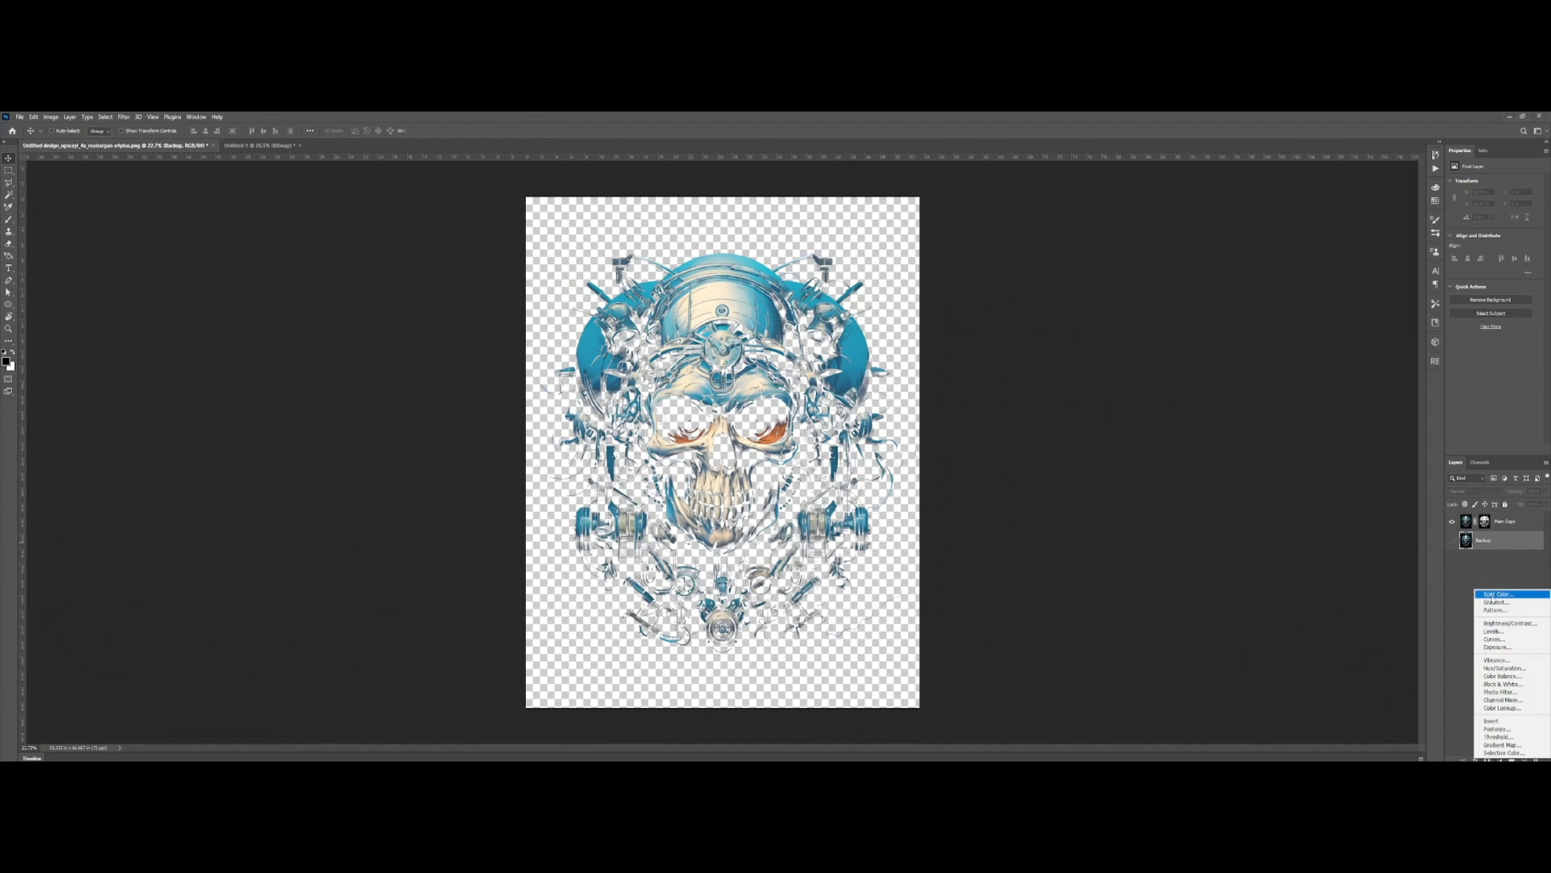
{"action": "left_click", "coordinate": [1294, 582]}
{"action": "scroll", "coordinate": [817, 532], "scroll_direction": "up", "scroll_amount": 5}
{"action": "scroll", "coordinate": [819, 533], "scroll_direction": "up", "scroll_amount": 3}
{"action": "scroll", "coordinate": [819, 532], "scroll_direction": "down", "scroll_amount": 5}
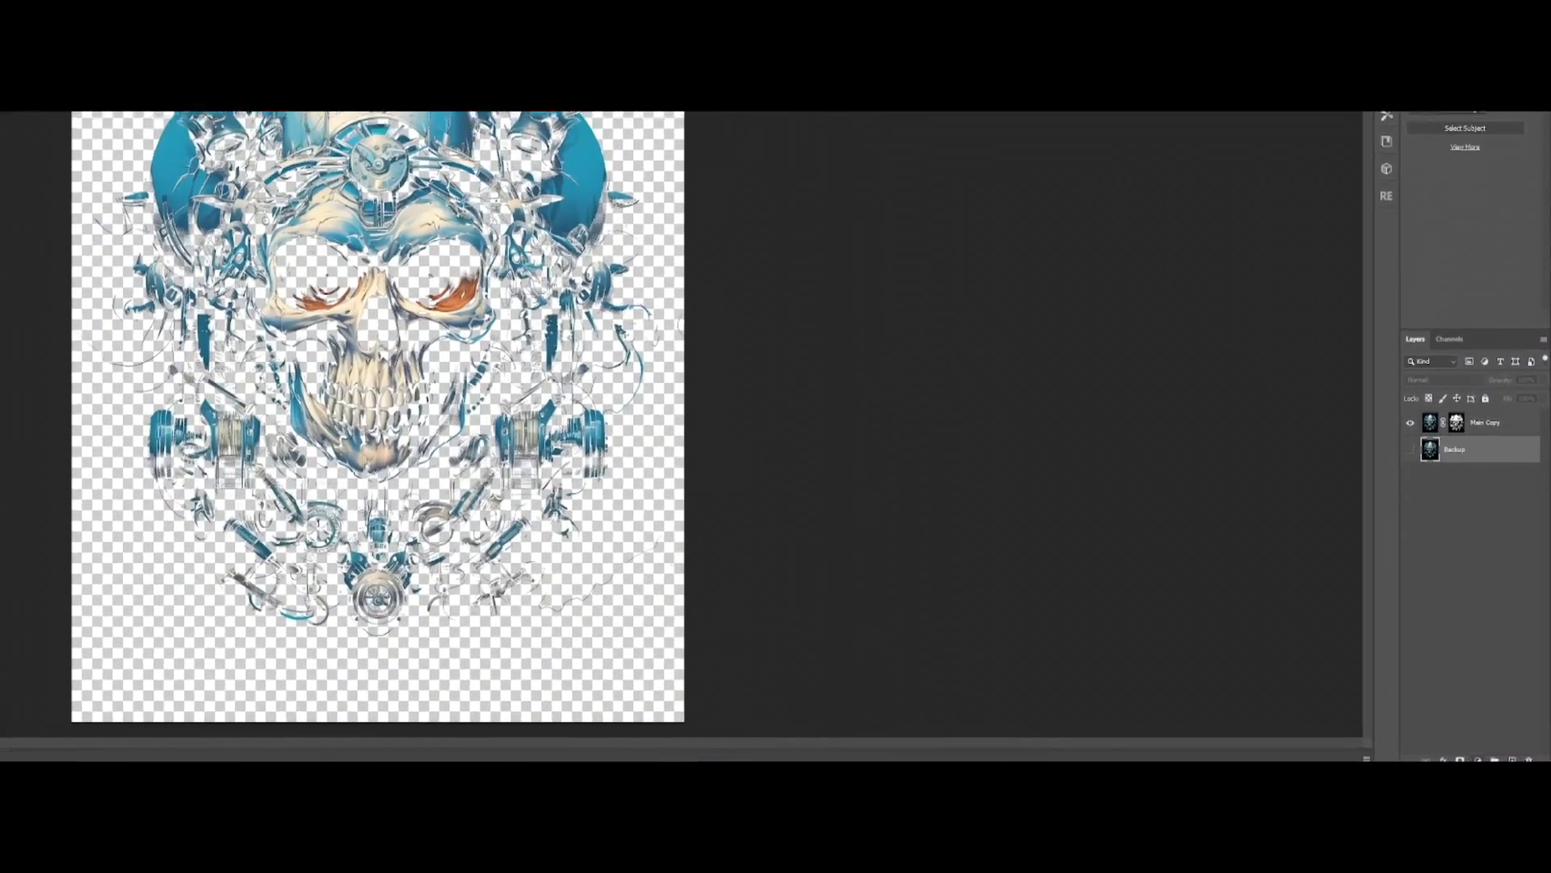
{"action": "left_click", "coordinate": [1492, 759]}
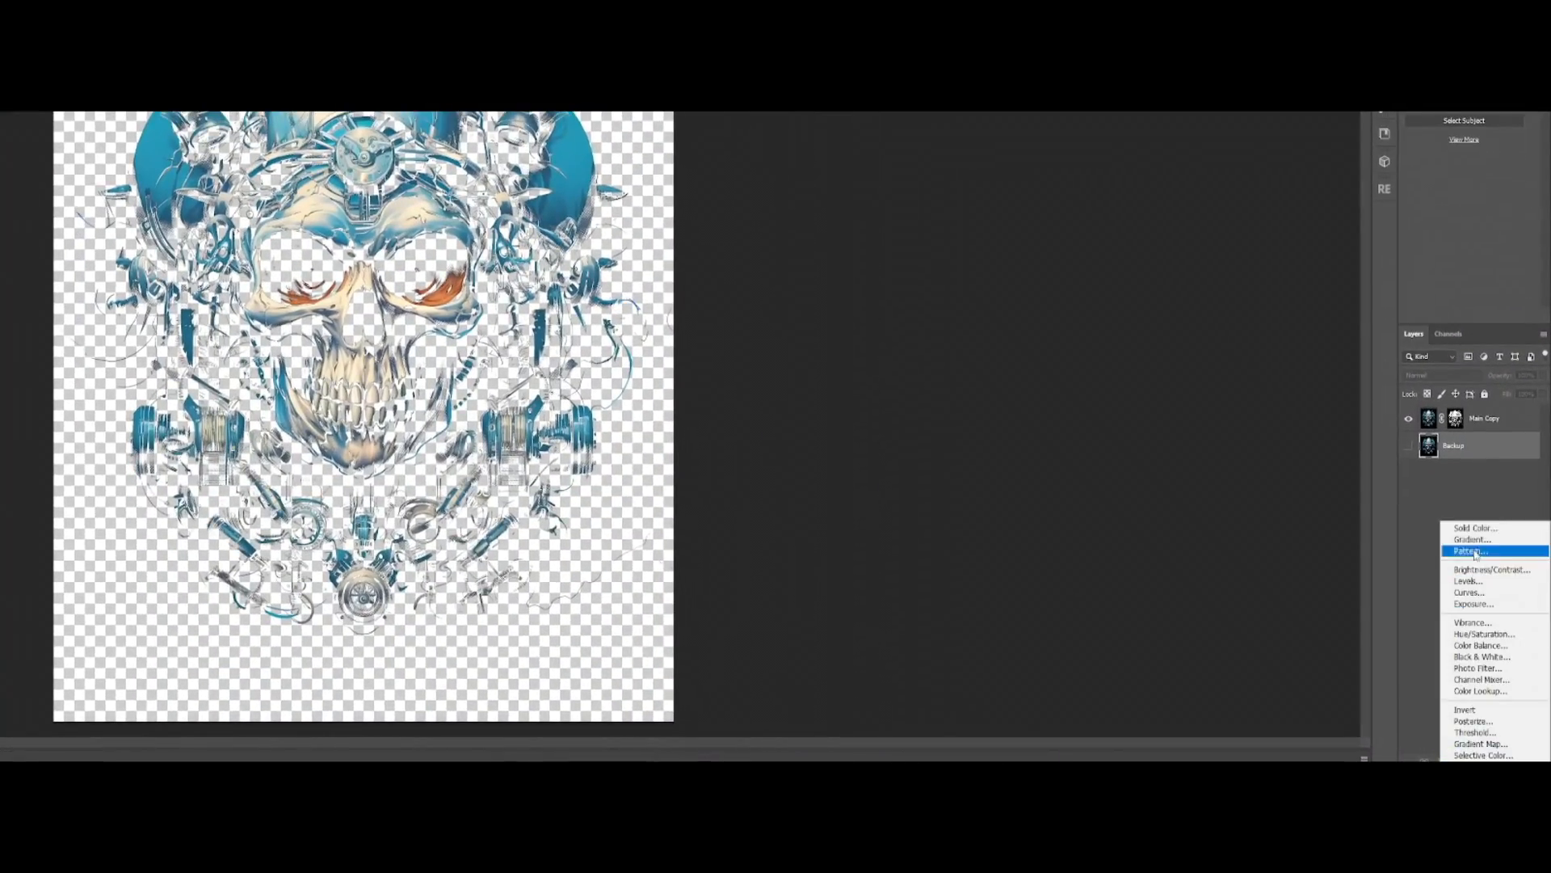
{"action": "left_click", "coordinate": [1473, 592]}
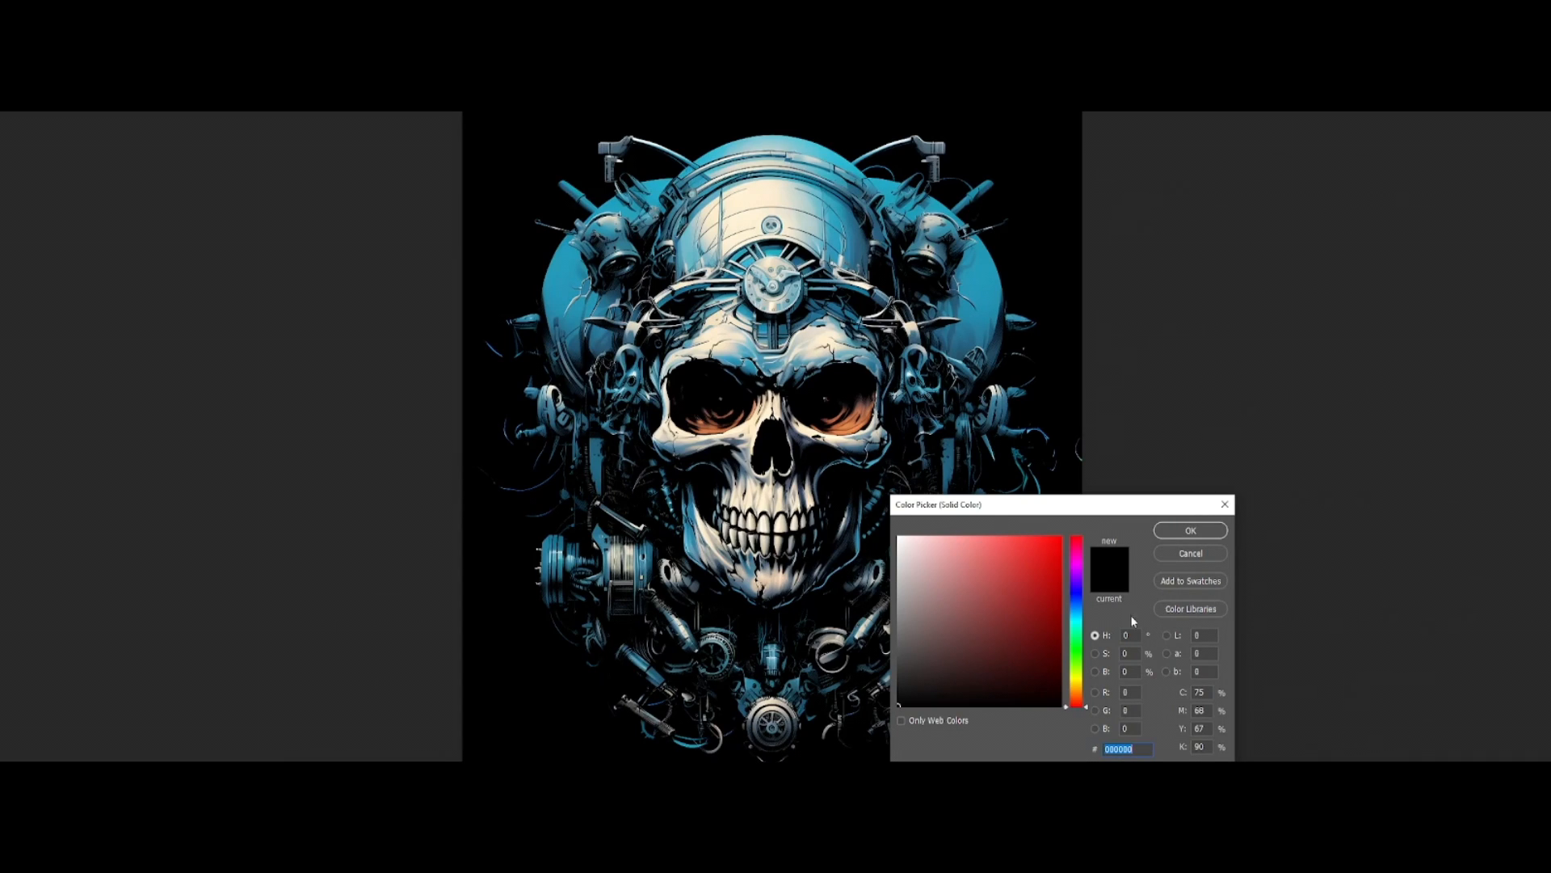
{"action": "left_click_drag", "start_coordinate": [1042, 506], "coordinate": [1306, 446]}
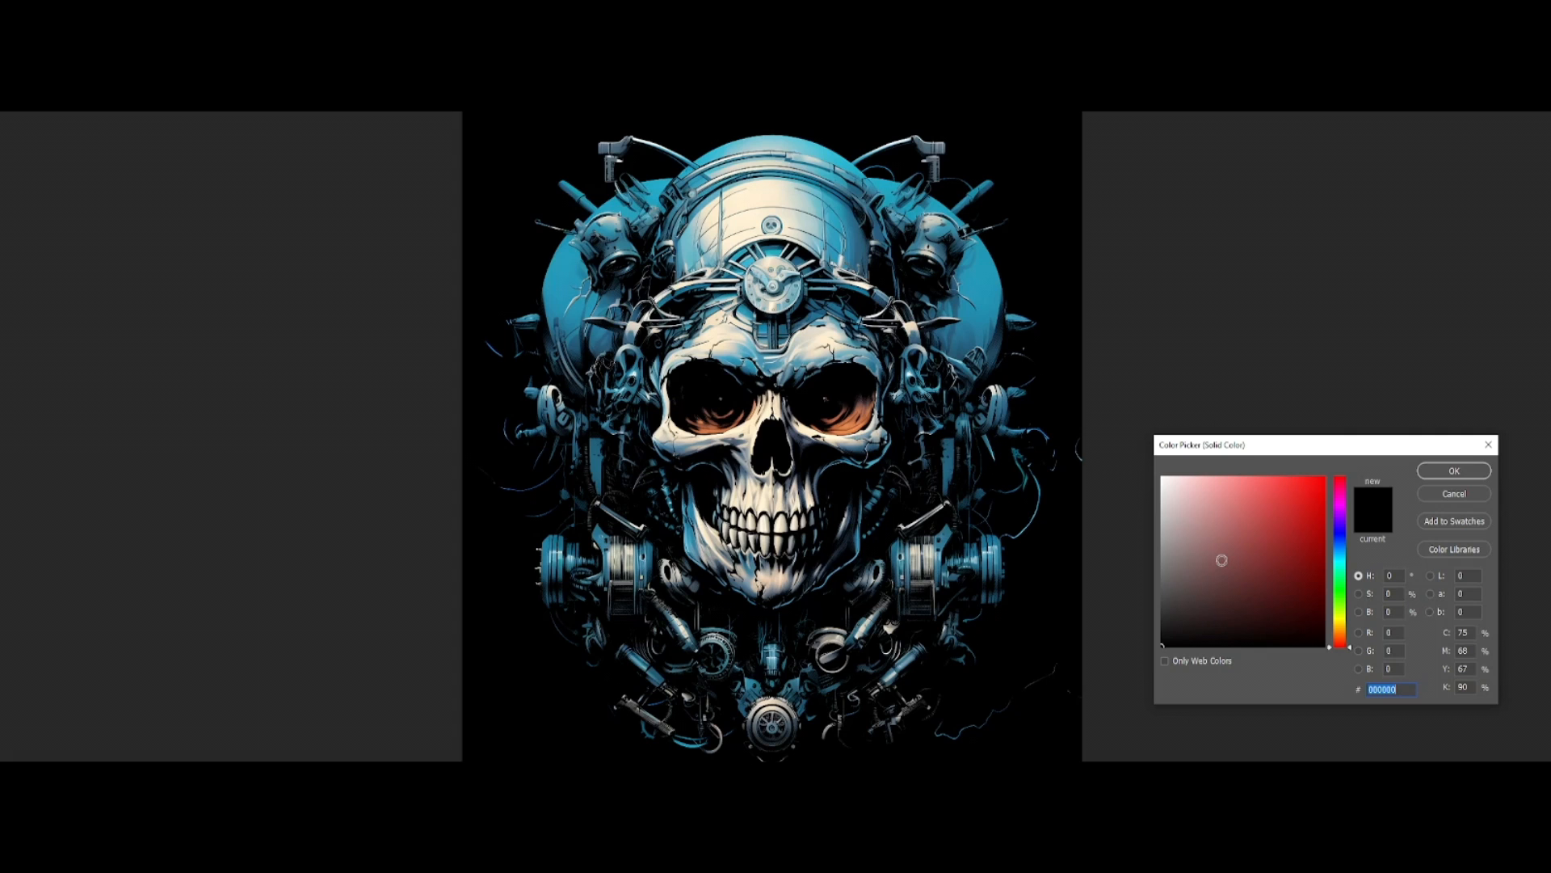
Step: Choose a very dark blue-violet for the background fill and apply it
{"action": "left_click_drag", "start_coordinate": [1295, 588], "coordinate": [1323, 631]}
{"action": "left_click", "coordinate": [1338, 528]}
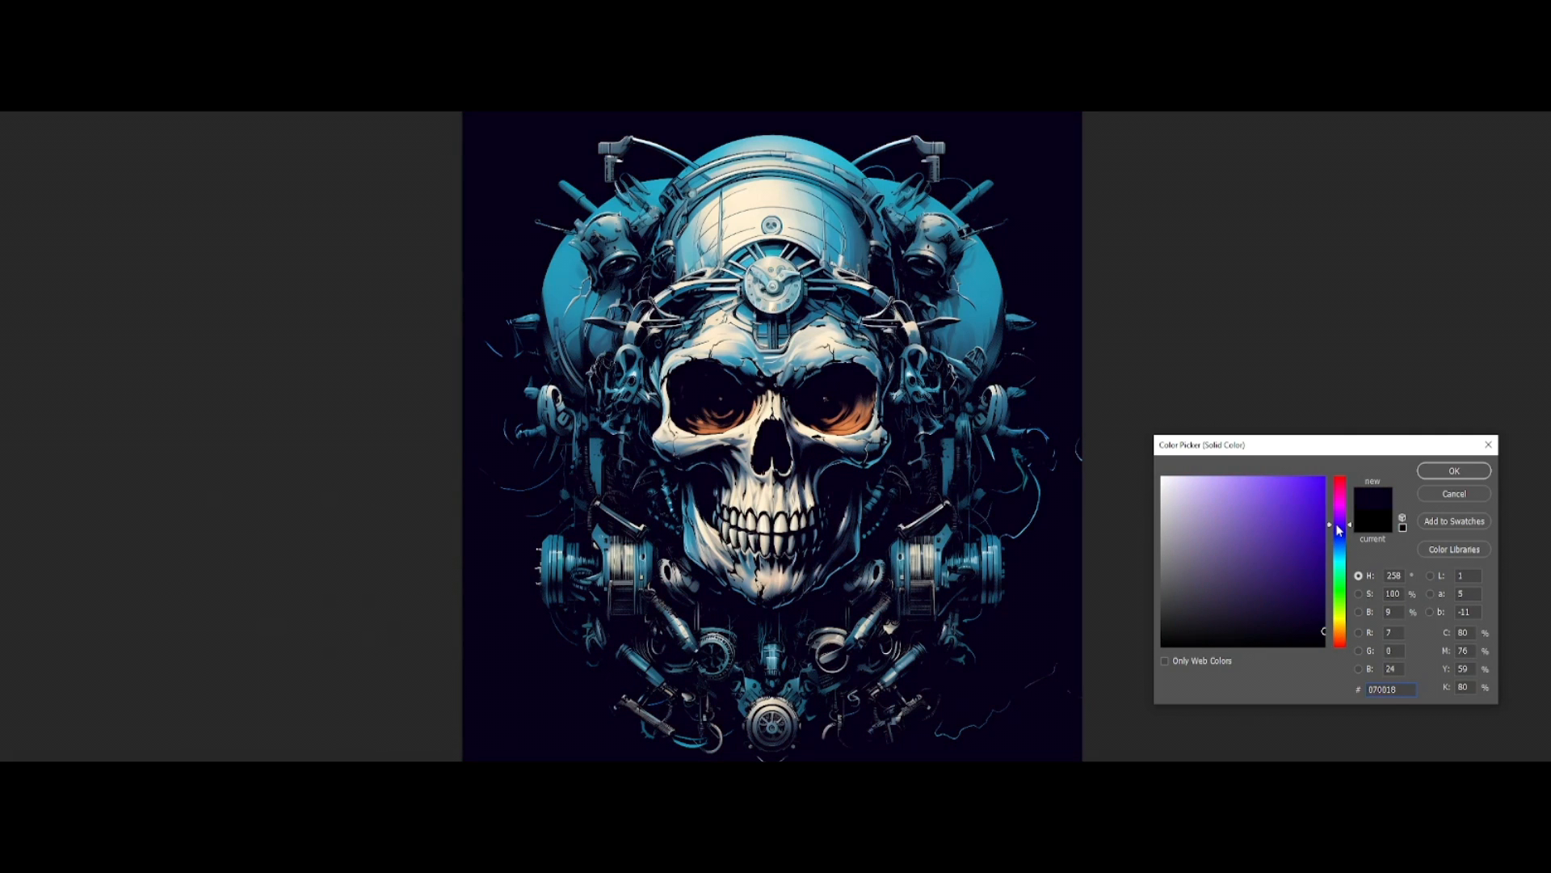
{"action": "left_click", "coordinate": [1252, 542]}
{"action": "left_click_drag", "start_coordinate": [1302, 629], "coordinate": [1321, 625]}
{"action": "left_click", "coordinate": [1457, 475]}
Step: Examine the halftone edges against the dark fill around the jaw, side machinery and stray wires near the canvas edge
{"action": "scroll", "coordinate": [961, 542], "scroll_direction": "up", "scroll_amount": 6}
{"action": "left_click_drag", "start_coordinate": [956, 592], "coordinate": [1020, 489]}
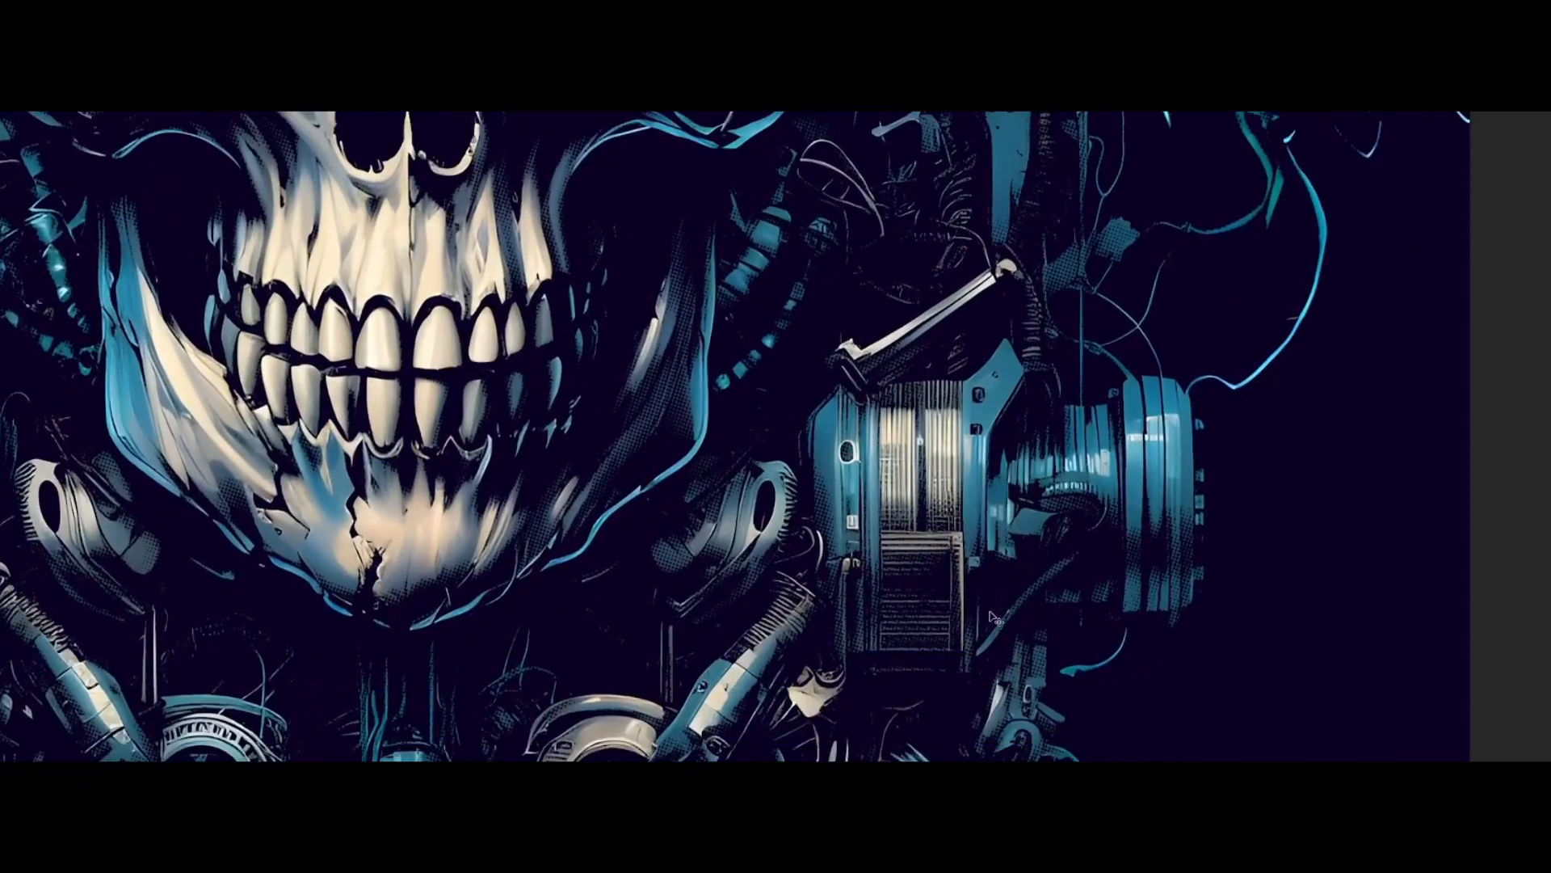
{"action": "scroll", "coordinate": [876, 558], "scroll_direction": "down", "scroll_amount": 3}
{"action": "left_click_drag", "start_coordinate": [752, 556], "coordinate": [802, 336]}
{"action": "scroll", "coordinate": [818, 550], "scroll_direction": "down", "scroll_amount": 4}
{"action": "left_click_drag", "start_coordinate": [841, 535], "coordinate": [846, 723]}
{"action": "scroll", "coordinate": [1058, 509], "scroll_direction": "up", "scroll_amount": 6}
{"action": "left_click_drag", "start_coordinate": [1131, 452], "coordinate": [1019, 483]}
{"action": "scroll", "coordinate": [1020, 448], "scroll_direction": "up", "scroll_amount": 4}
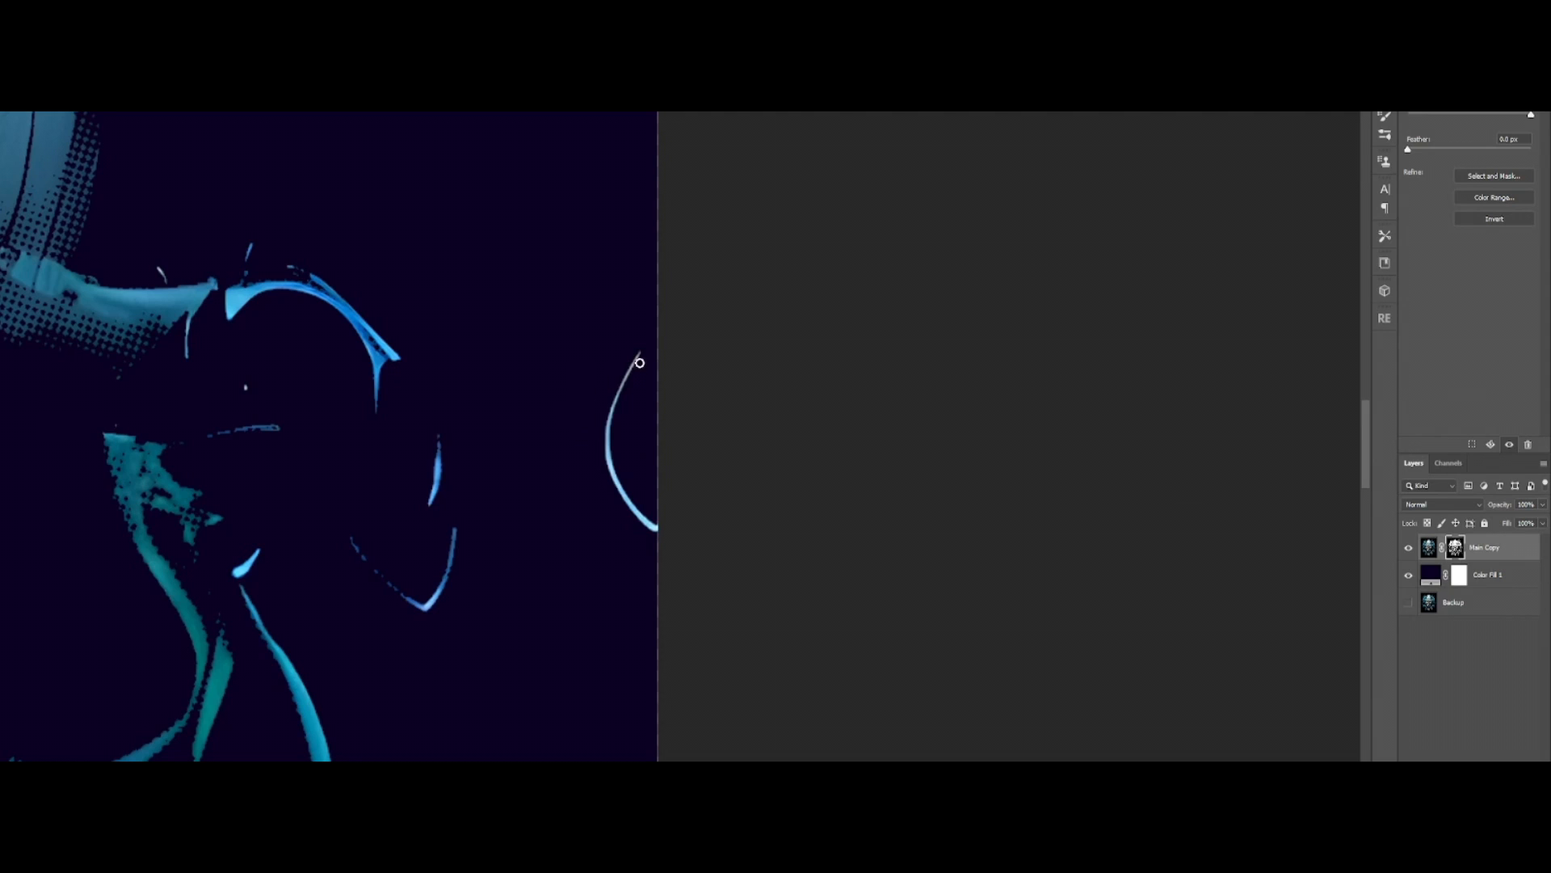
Step: Paint black on the Main Copy layer mask to erase the stray curved wire at the canvas edge
{"action": "left_click_drag", "start_coordinate": [642, 355], "coordinate": [624, 381]}
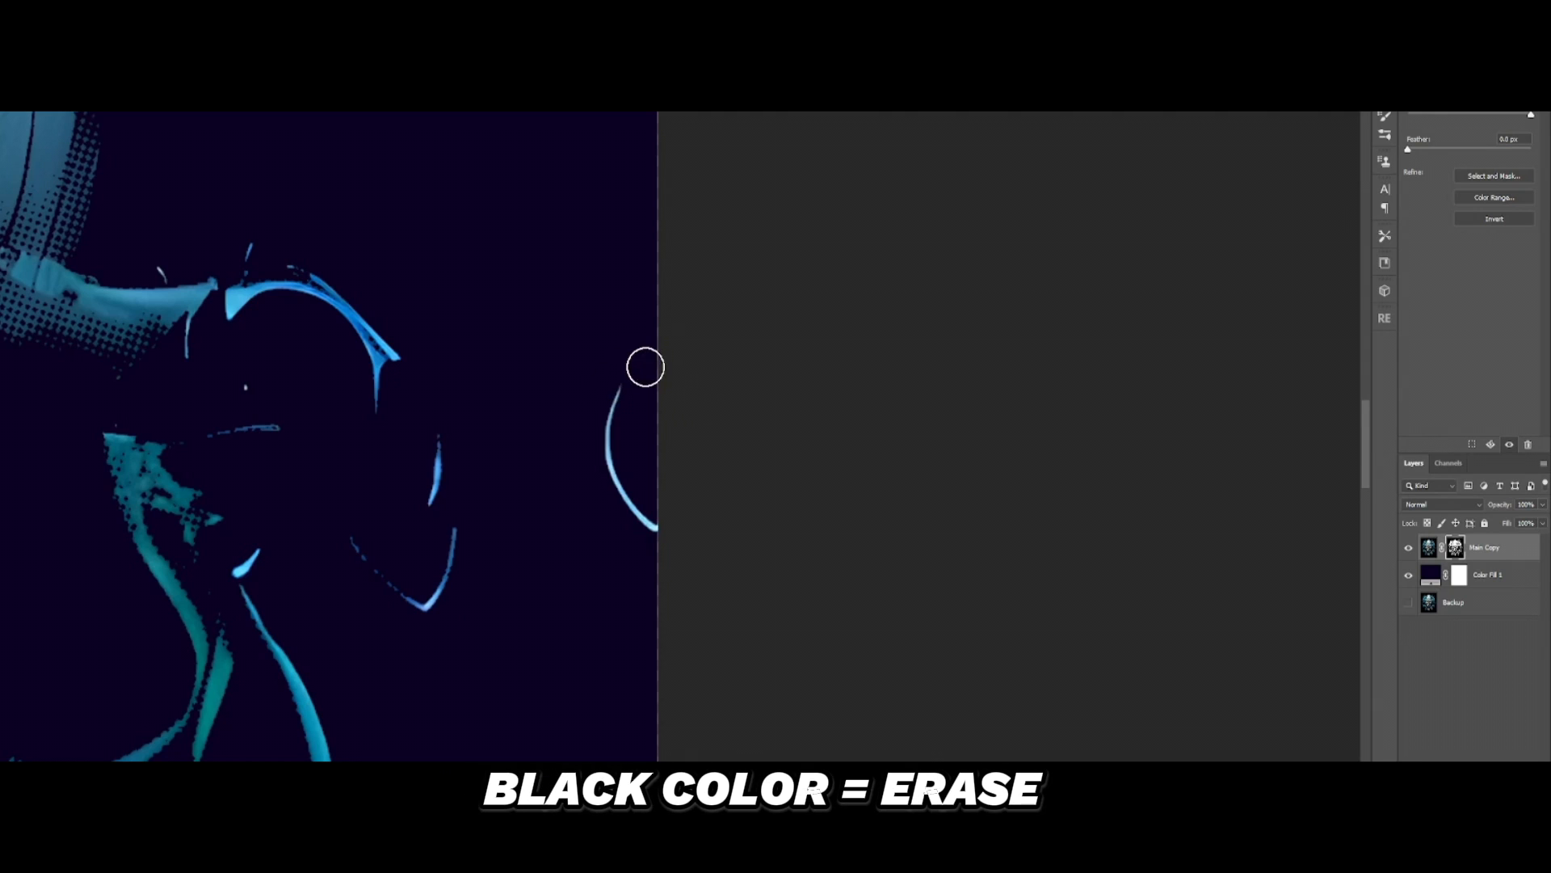
{"action": "left_click_drag", "start_coordinate": [675, 378], "coordinate": [647, 509]}
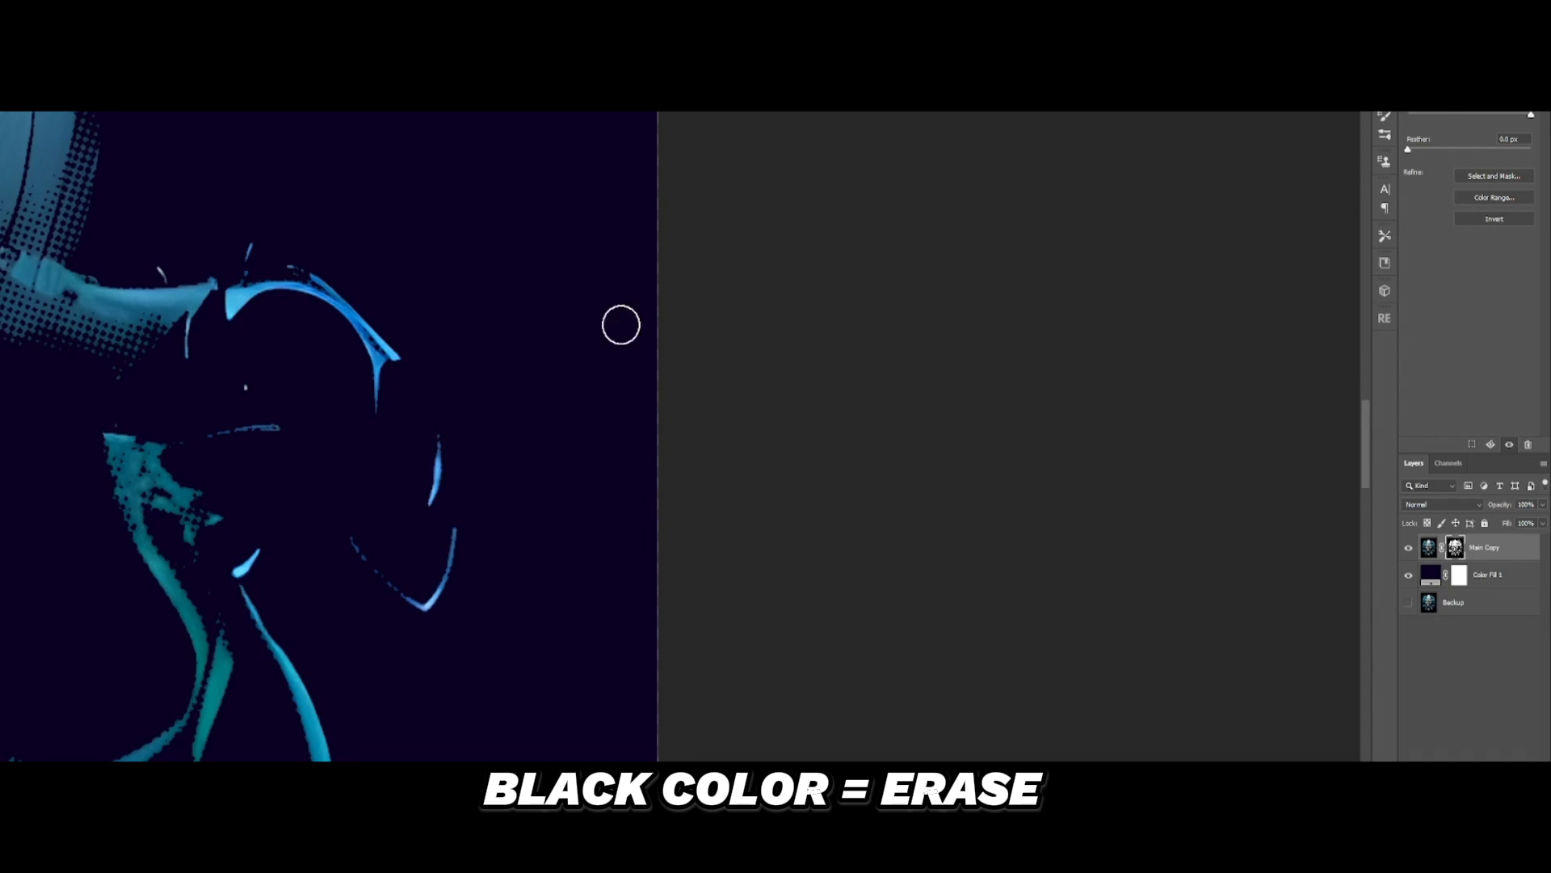
{"action": "key", "text": "x"}
{"action": "mouse_move", "coordinate": [612, 476]}
{"action": "left_mouse_down"}
{"action": "mouse_move", "coordinate": [622, 303]}
{"action": "mouse_move", "coordinate": [640, 478]}
{"action": "mouse_move", "coordinate": [628, 331]}
{"action": "mouse_move", "coordinate": [654, 304]}
{"action": "mouse_move", "coordinate": [618, 463]}
{"action": "mouse_move", "coordinate": [558, 372]}
{"action": "mouse_move", "coordinate": [610, 512]}
{"action": "mouse_move", "coordinate": [593, 297]}
{"action": "mouse_move", "coordinate": [606, 553]}
{"action": "mouse_move", "coordinate": [604, 389]}
{"action": "mouse_move", "coordinate": [656, 287]}
{"action": "mouse_move", "coordinate": [620, 283]}
{"action": "mouse_move", "coordinate": [531, 335]}
{"action": "mouse_move", "coordinate": [654, 322]}
{"action": "mouse_move", "coordinate": [578, 364]}
{"action": "mouse_move", "coordinate": [549, 422]}
{"action": "mouse_move", "coordinate": [505, 347]}
{"action": "mouse_move", "coordinate": [612, 286]}
{"action": "mouse_move", "coordinate": [647, 383]}
{"action": "mouse_move", "coordinate": [728, 313]}
{"action": "mouse_move", "coordinate": [552, 413]}
{"action": "mouse_move", "coordinate": [606, 469]}
{"action": "mouse_move", "coordinate": [620, 454]}
{"action": "mouse_move", "coordinate": [581, 425]}
{"action": "left_mouse_up"}
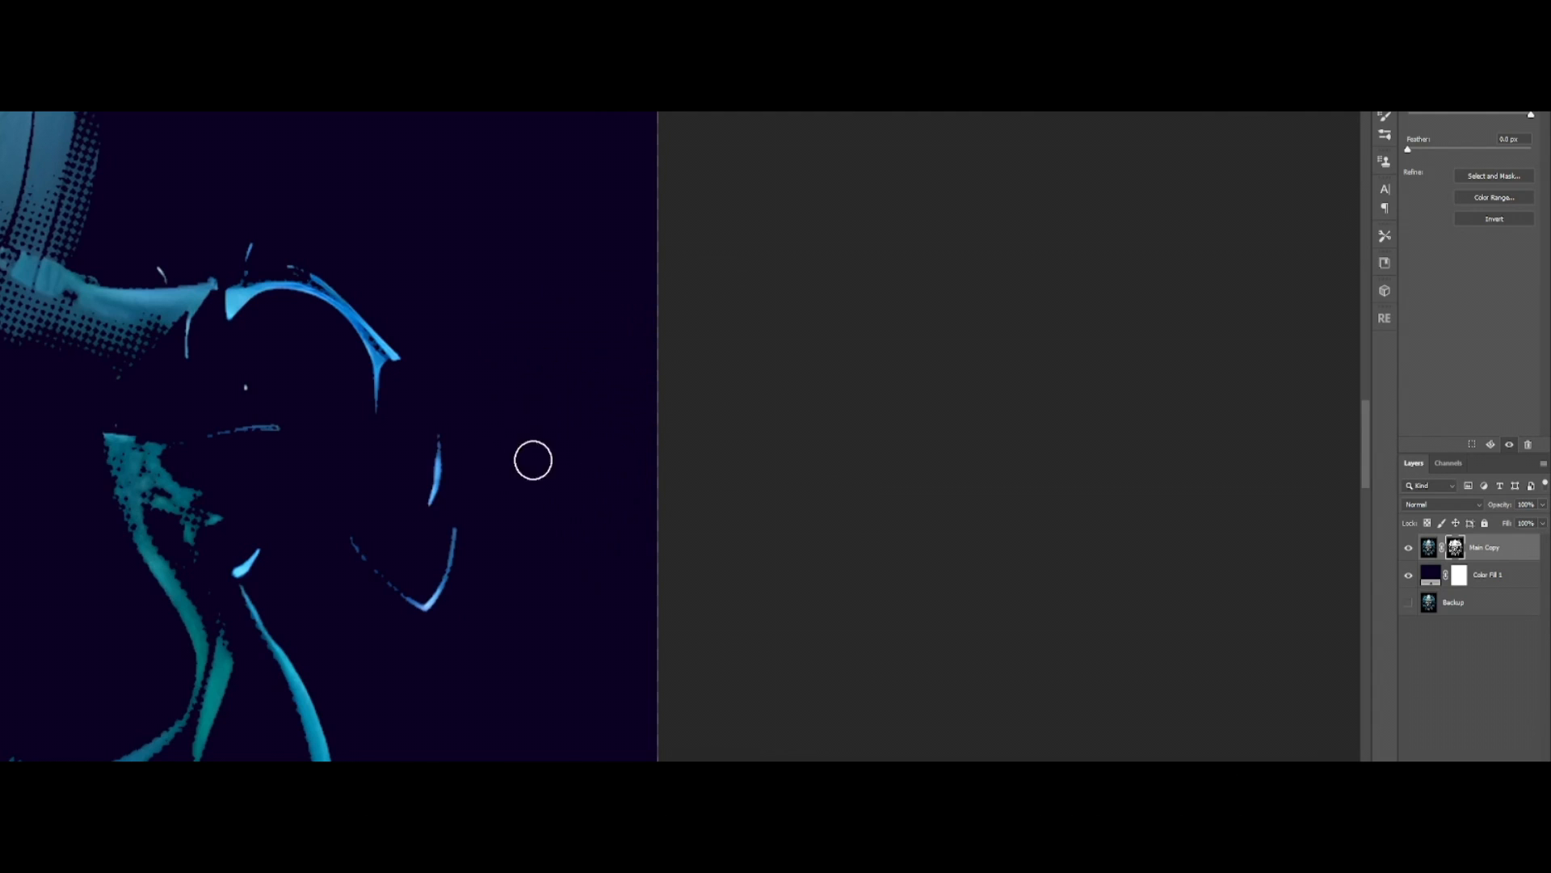
Step: Examine the whole masked artwork and the thin stray wires near its lower-right corner
{"action": "scroll", "coordinate": [393, 478], "scroll_direction": "down", "scroll_amount": 2}
{"action": "scroll", "coordinate": [396, 477], "scroll_direction": "down", "scroll_amount": 4}
{"action": "key", "text": "ctrl+0"}
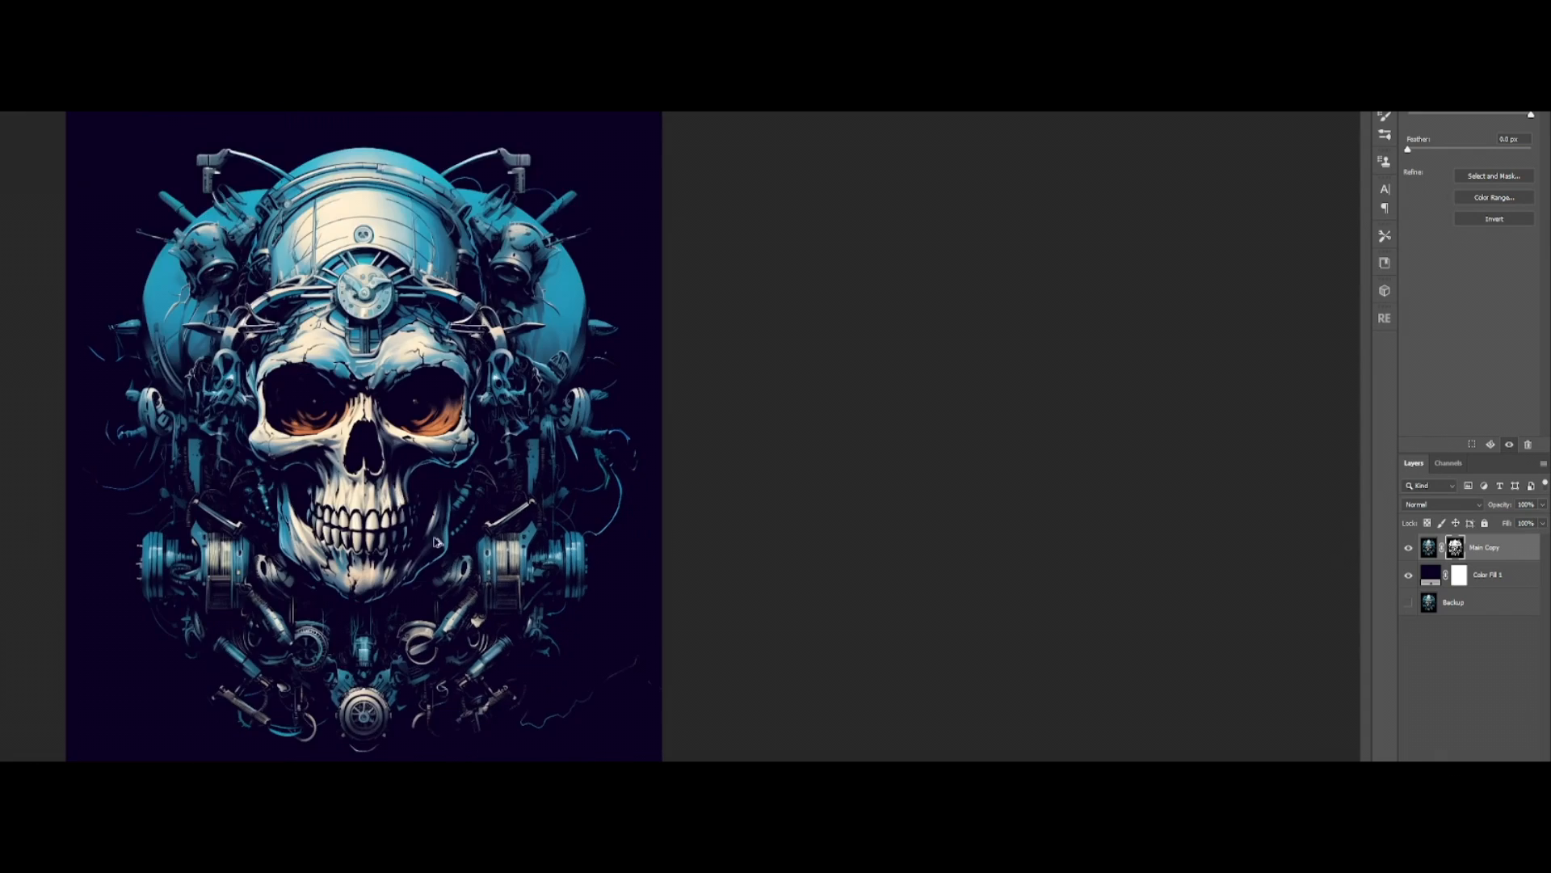
{"action": "scroll", "coordinate": [626, 649], "scroll_direction": "up", "scroll_amount": 4}
{"action": "scroll", "coordinate": [651, 547], "scroll_direction": "up", "scroll_amount": 3}
{"action": "mouse_move", "coordinate": [751, 752]}
{"action": "left_mouse_down"}
{"action": "mouse_move", "coordinate": [678, 544]}
{"action": "mouse_move", "coordinate": [624, 547]}
{"action": "mouse_move", "coordinate": [600, 528]}
{"action": "left_mouse_up"}
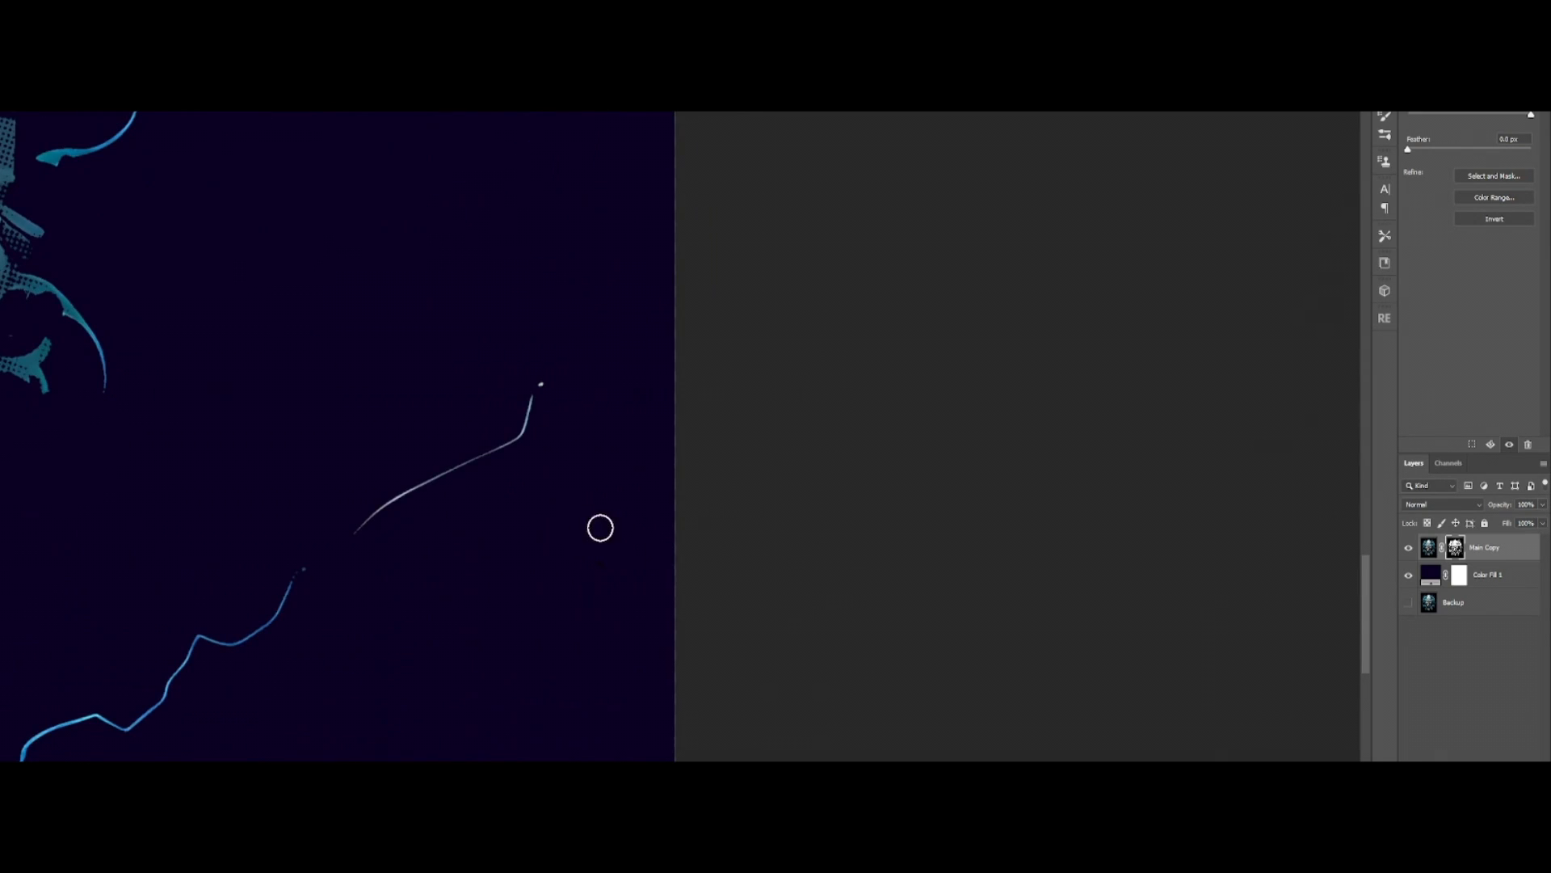
{"action": "scroll", "coordinate": [695, 529], "scroll_direction": "down", "scroll_amount": 3}
{"action": "scroll", "coordinate": [655, 562], "scroll_direction": "down", "scroll_amount": 4}
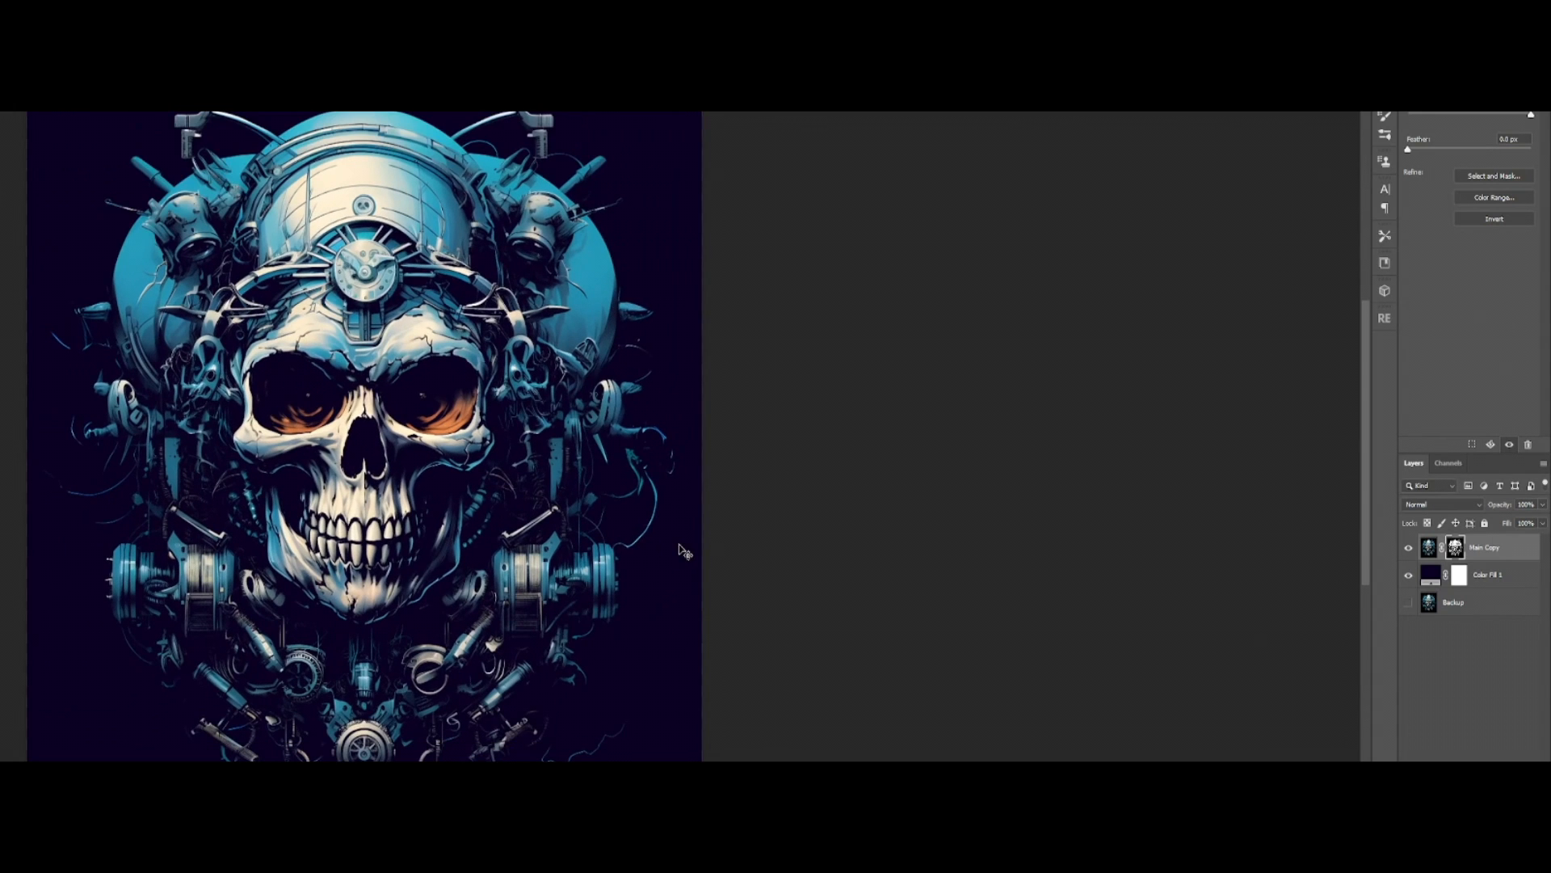
{"action": "double_click", "coordinate": [1435, 573]}
{"action": "left_click_drag", "start_coordinate": [939, 602], "coordinate": [936, 547]}
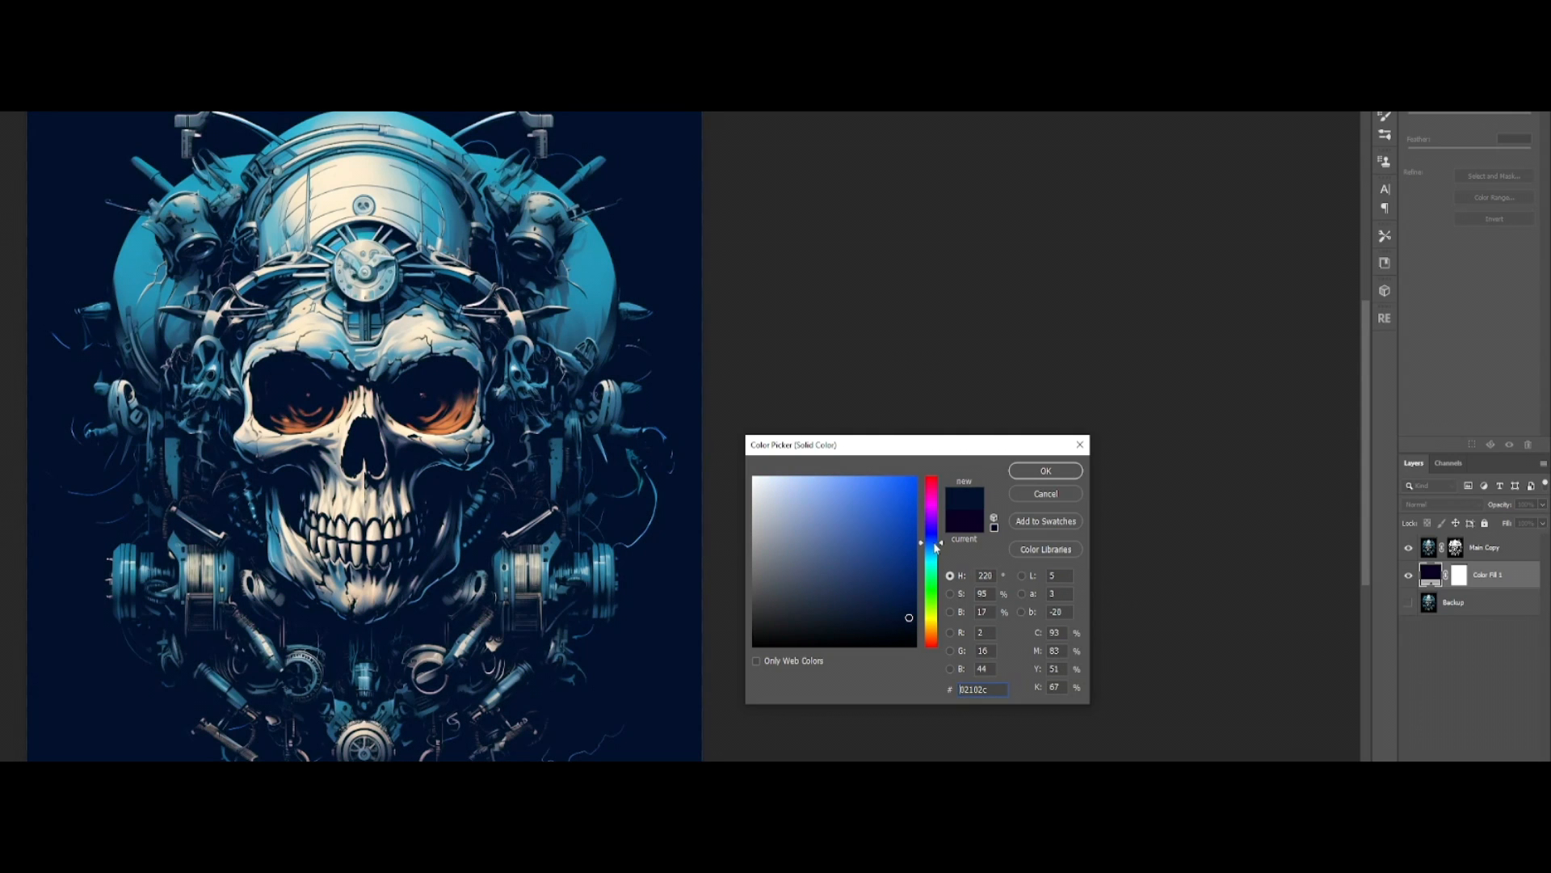
{"action": "left_click", "coordinate": [1045, 494]}
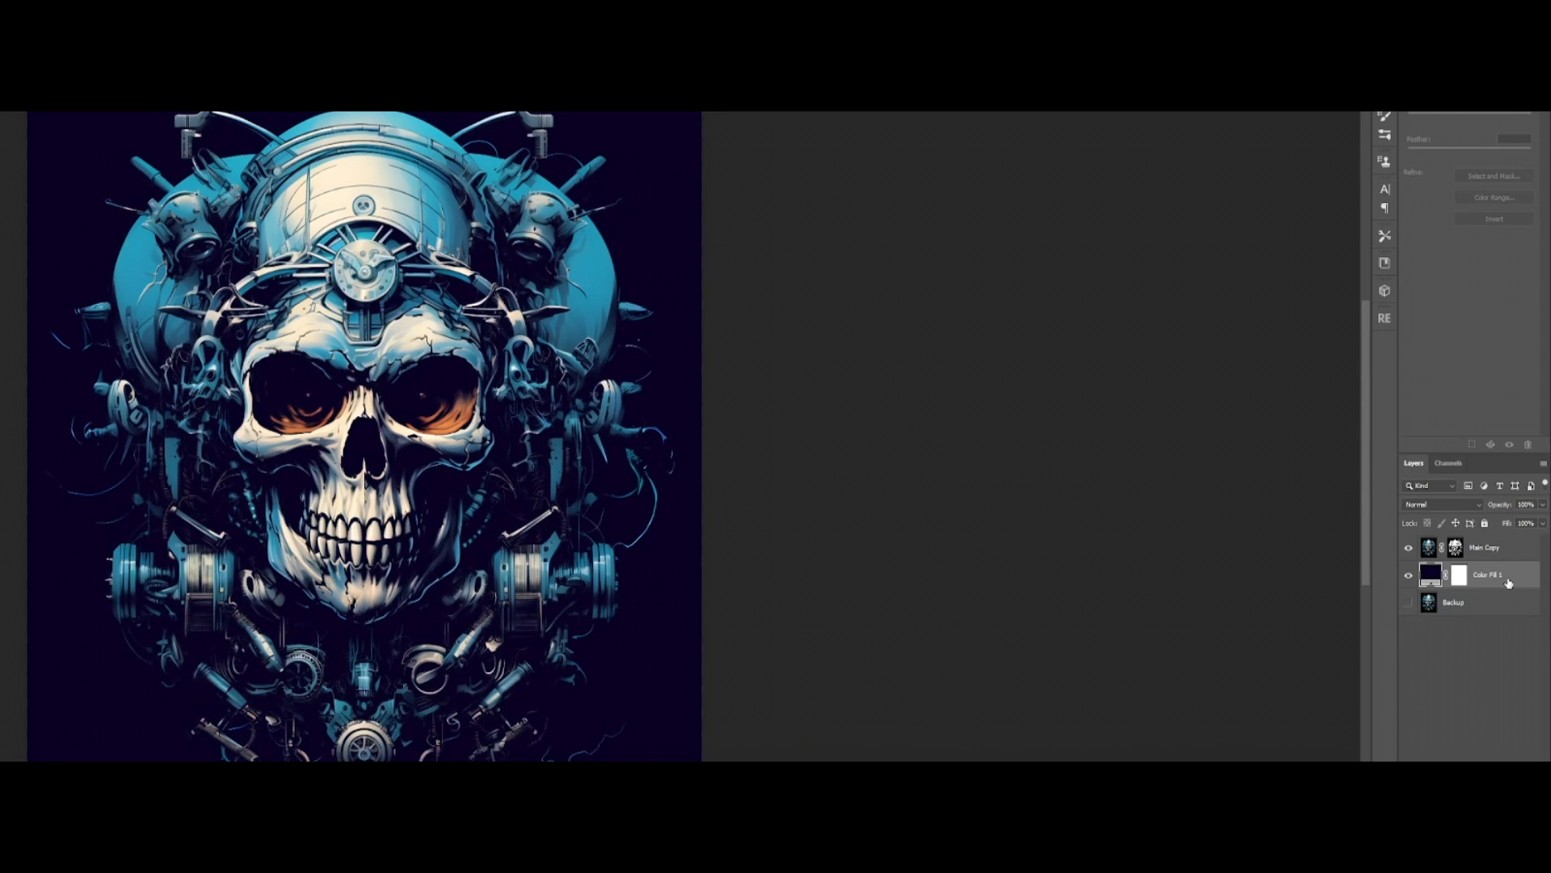
Step: Delete the dark color fill layer and trim the canvas to remove the excess transparent area around the skull artwork
{"action": "key", "text": "Delete"}
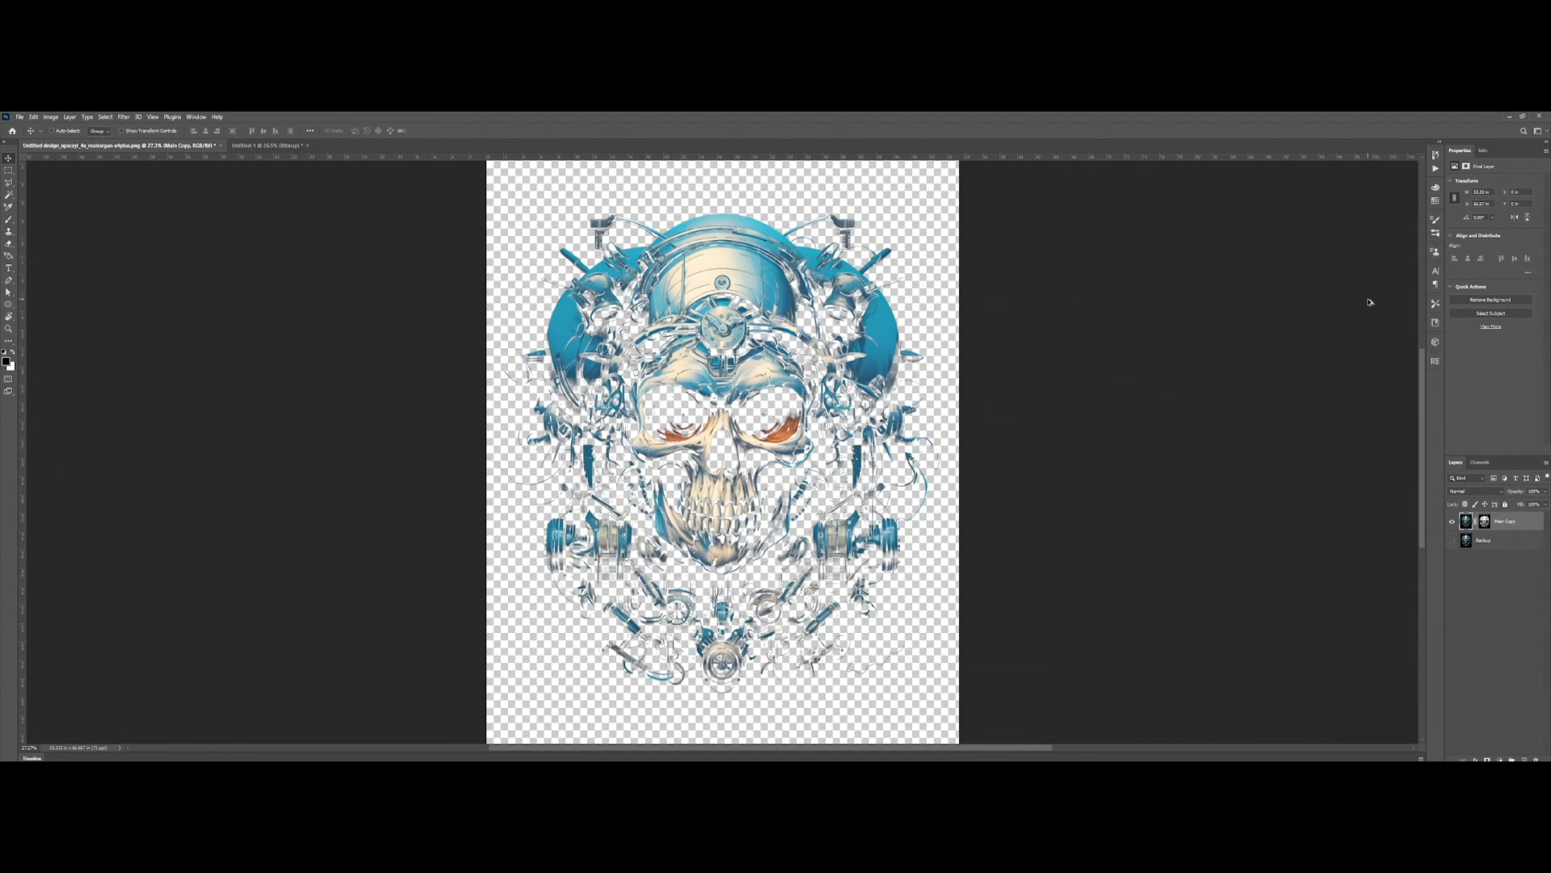
{"action": "key", "text": "alt+i"}
{"action": "key", "text": "r"}
{"action": "key", "text": "Return"}
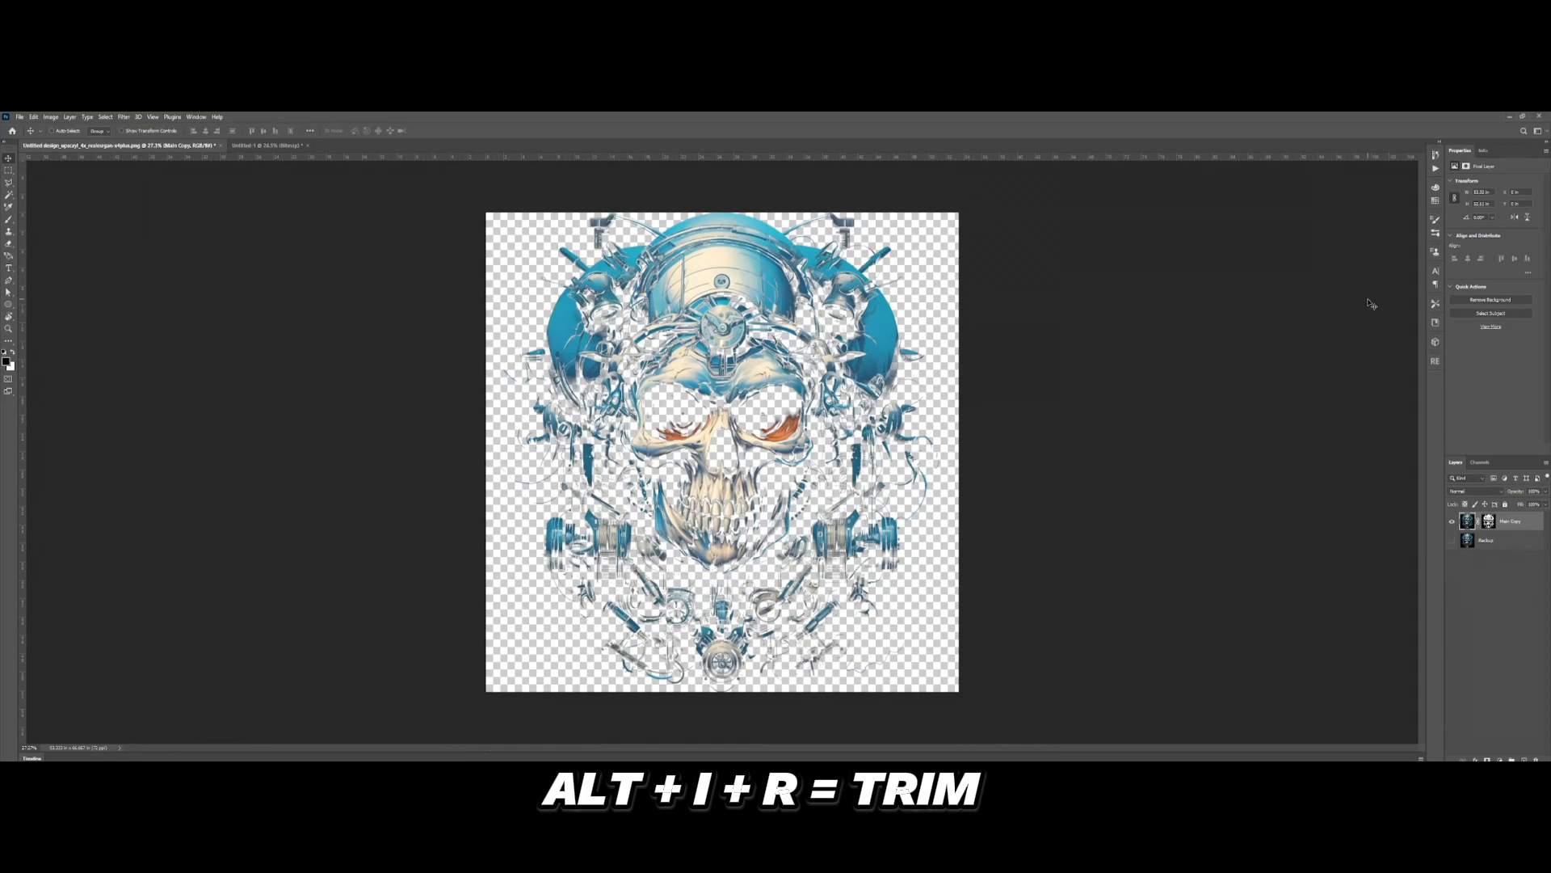
{"action": "key", "text": "v"}
{"action": "key", "text": "ctrl+0"}
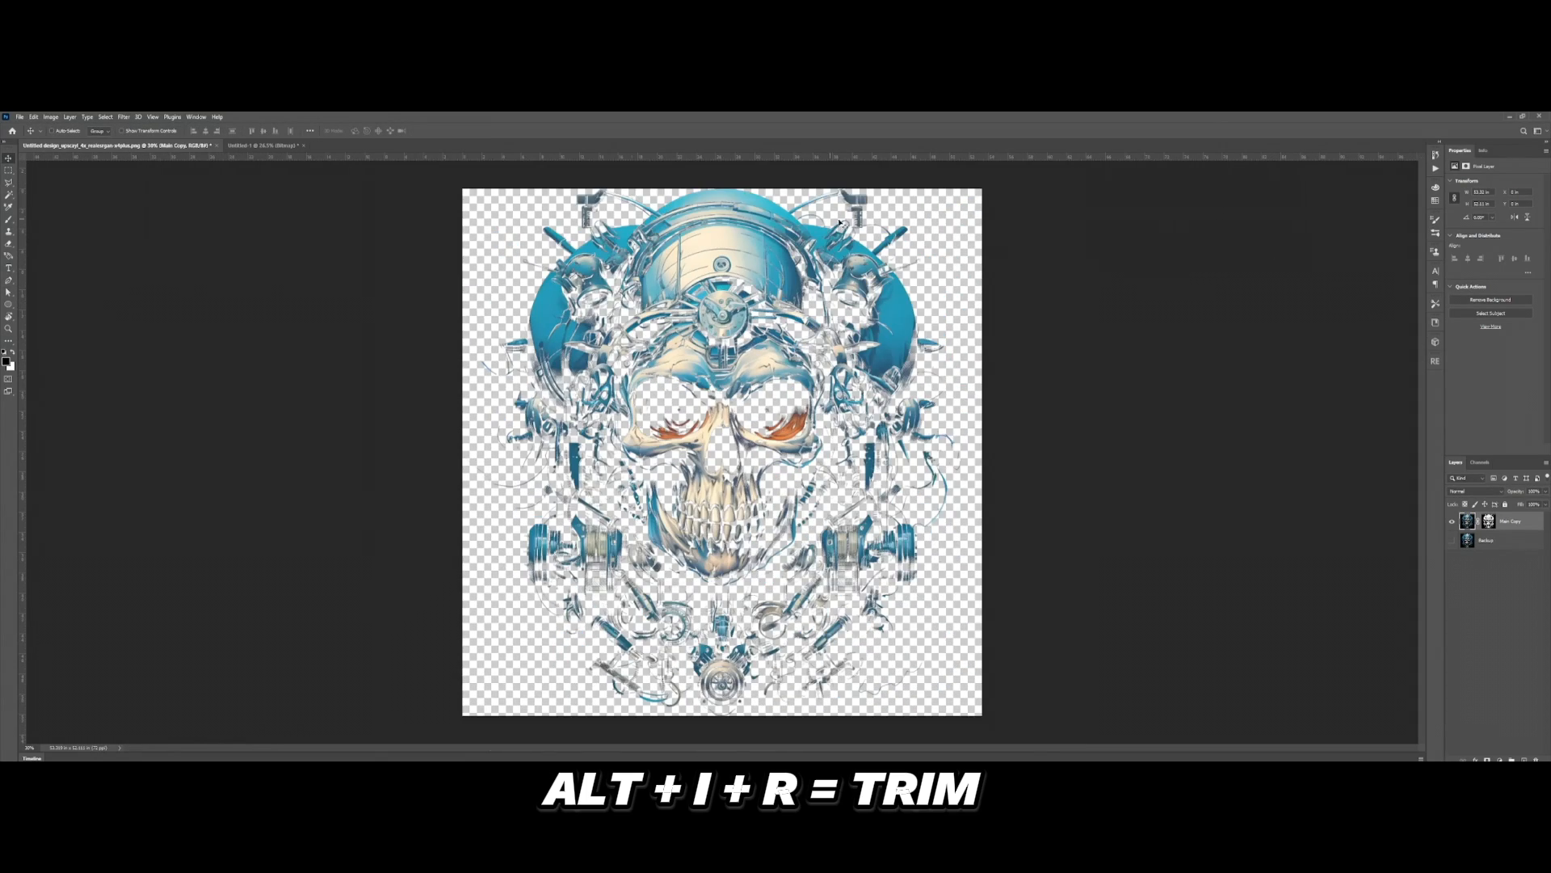
Step: Resize the image to 15 inches wide at a resolution of 300 pixels per inch
{"action": "scroll", "coordinate": [840, 224], "scroll_direction": "up", "scroll_amount": 4}
{"action": "scroll", "coordinate": [1362, 215], "scroll_direction": "down", "scroll_amount": 4}
{"action": "scroll", "coordinate": [1001, 329], "scroll_direction": "up", "scroll_amount": 4}
{"action": "scroll", "coordinate": [882, 423], "scroll_direction": "down", "scroll_amount": 5}
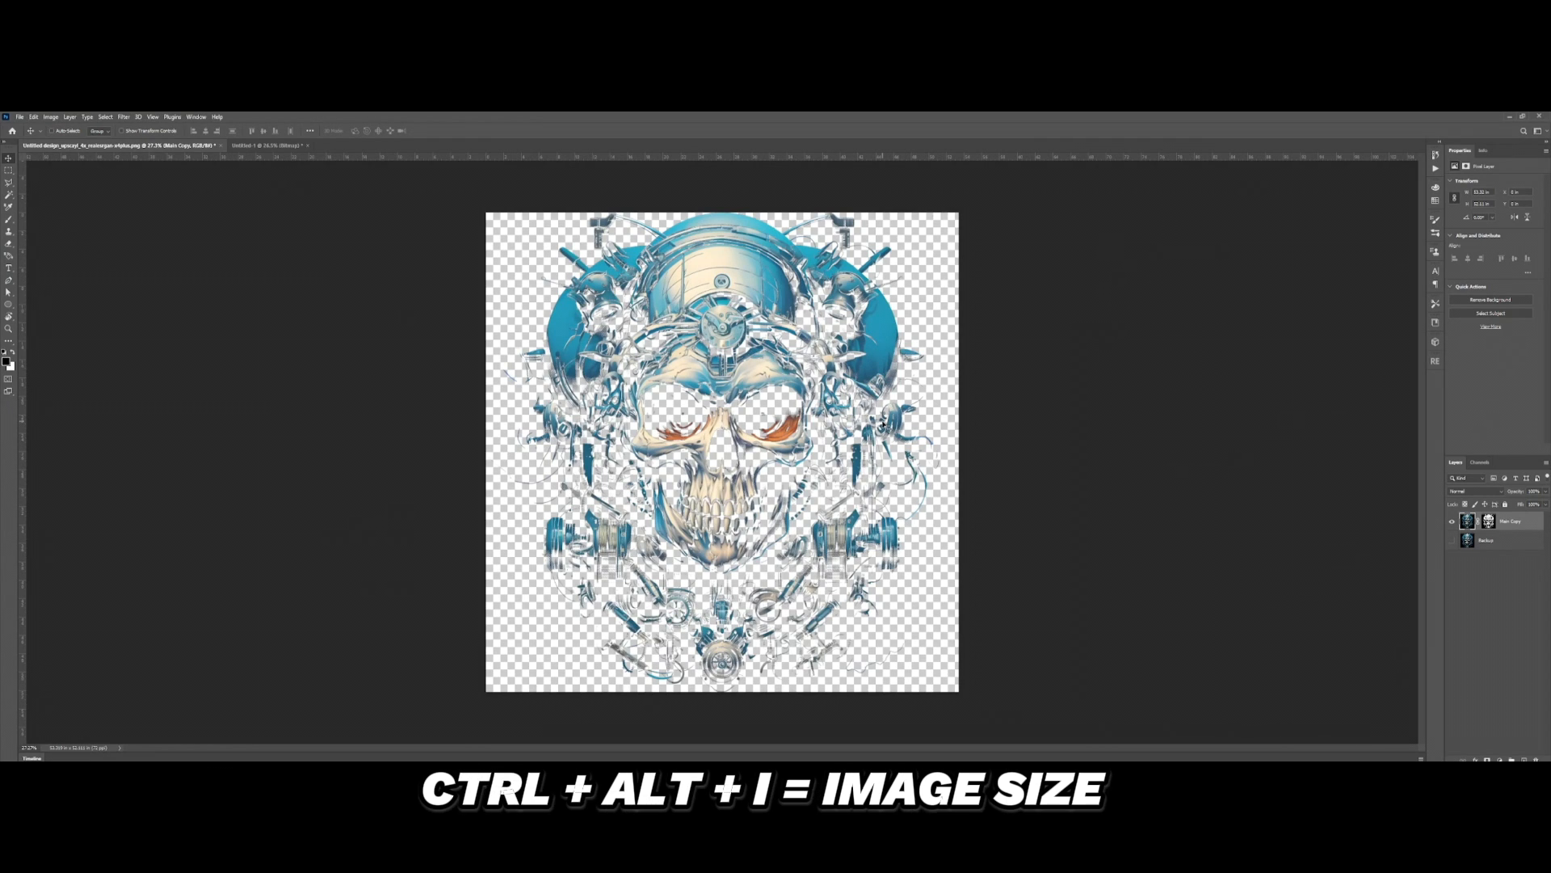
{"action": "key", "text": "ctrl+alt+i"}
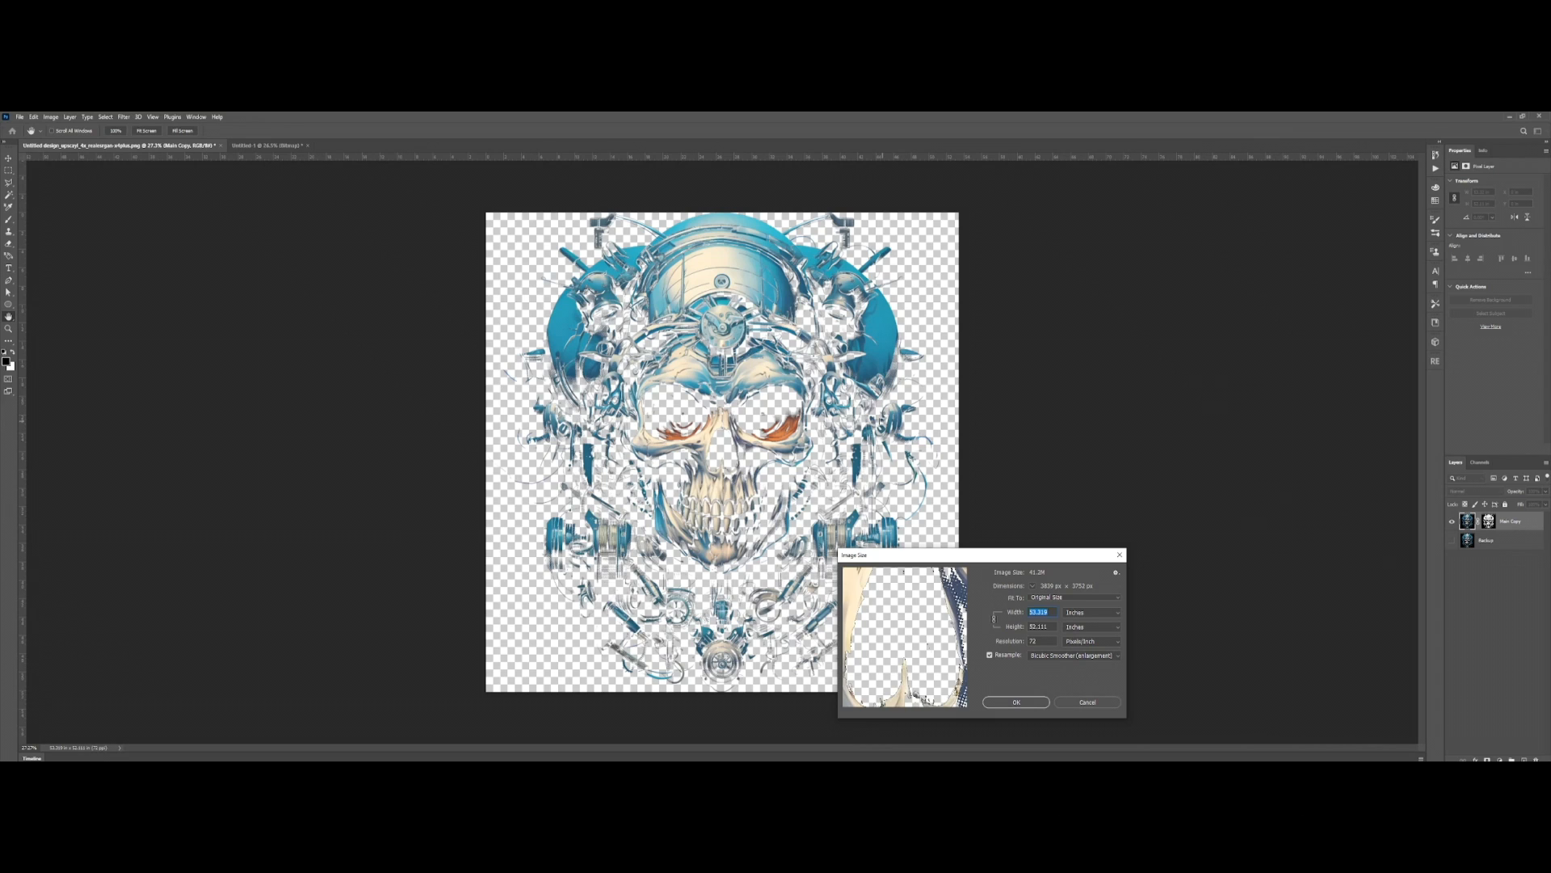
{"action": "type", "text": "15"}
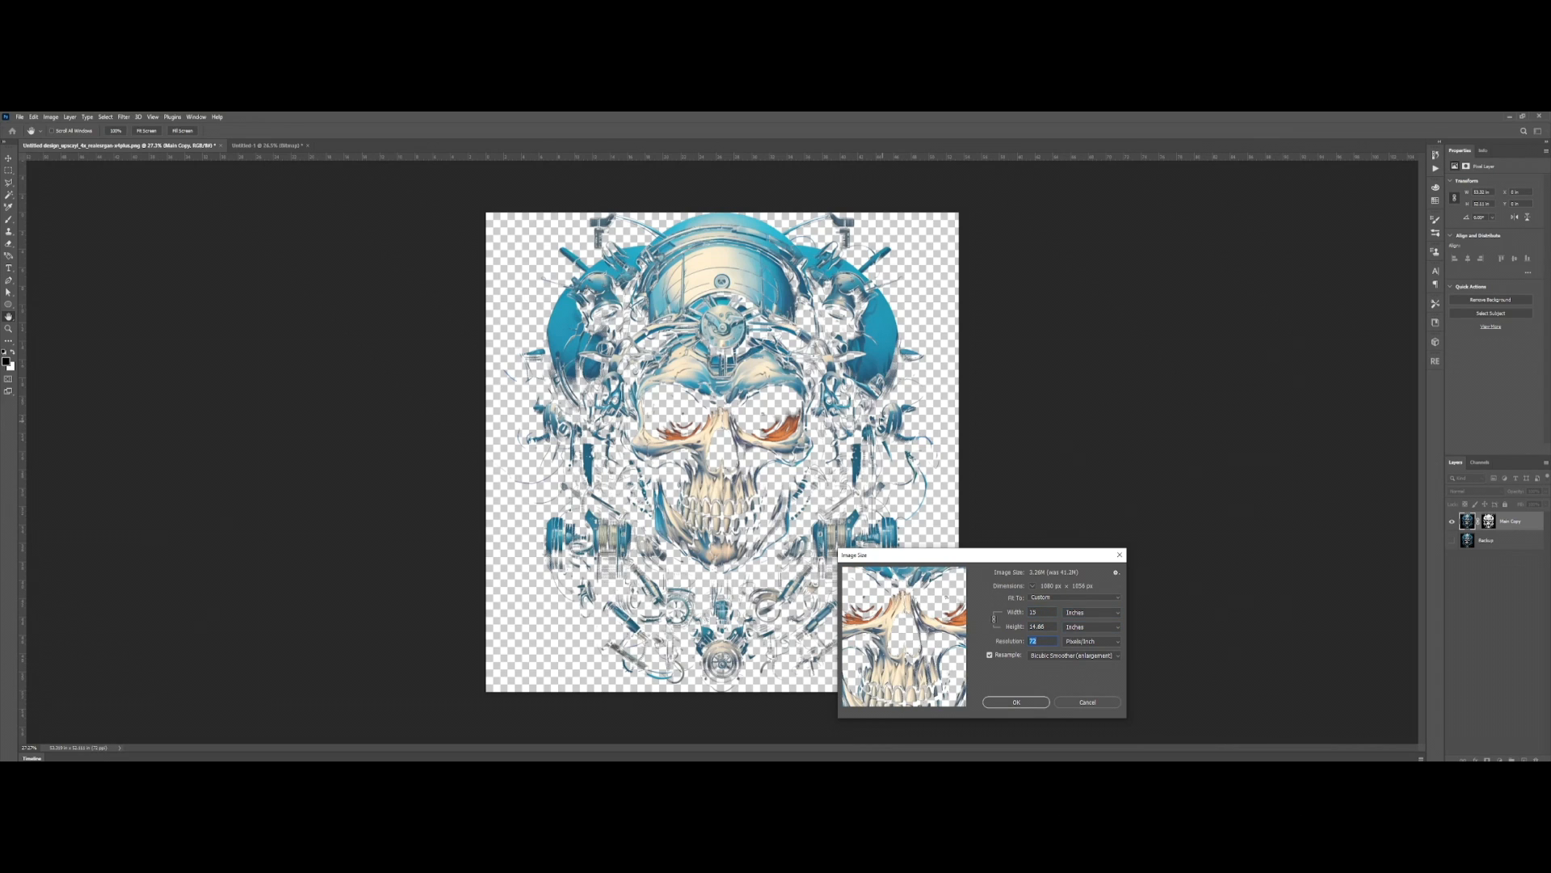
{"action": "type", "text": "300"}
{"action": "key", "text": "Return"}
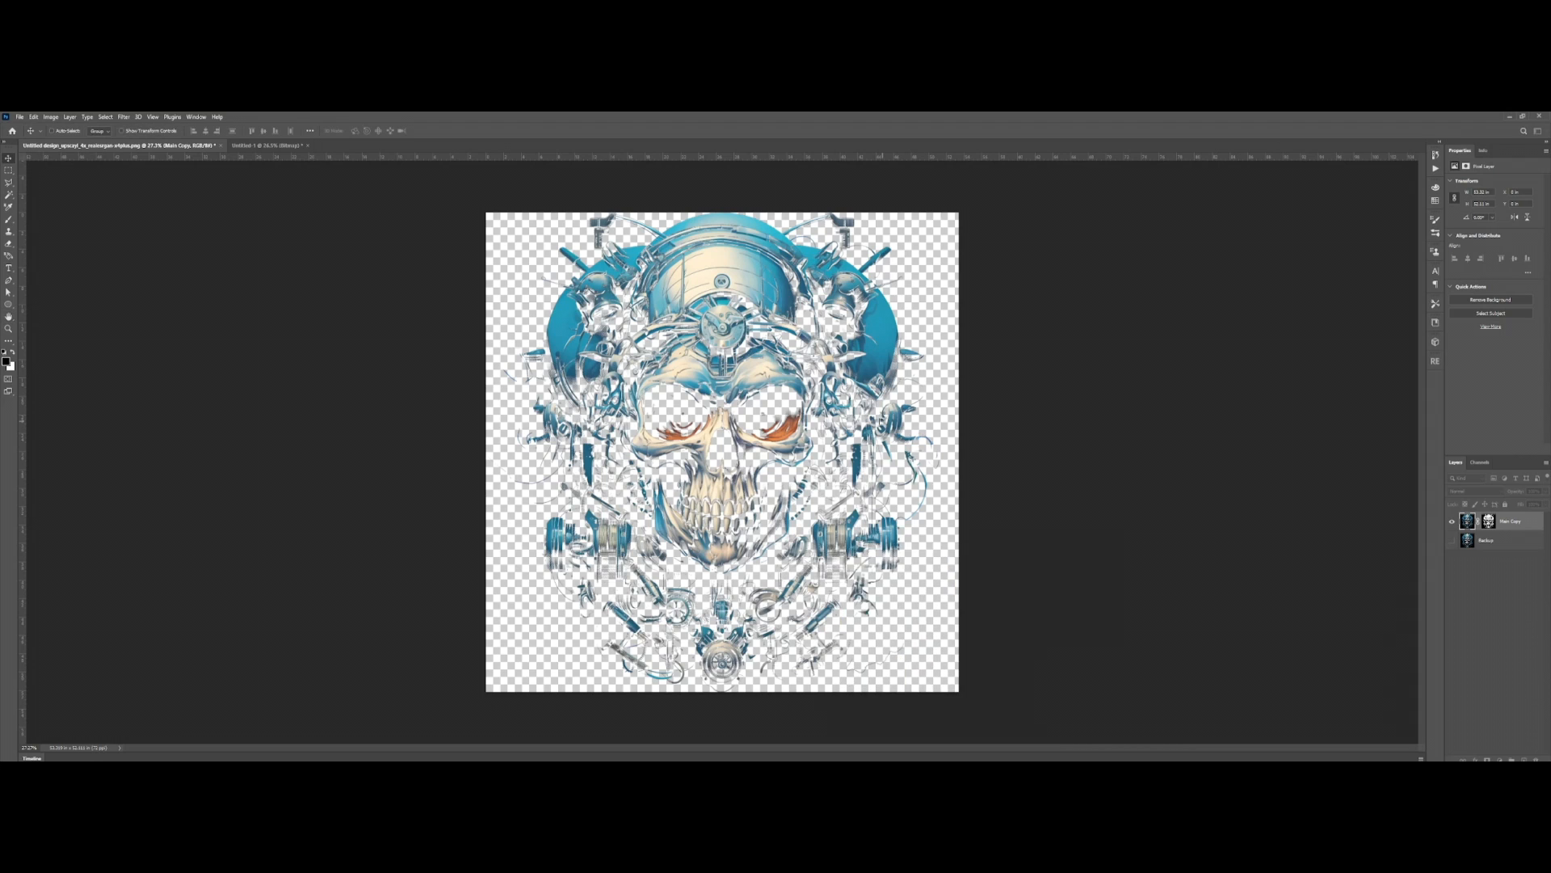
{"action": "scroll", "coordinate": [883, 422], "scroll_direction": "down", "scroll_amount": 2}
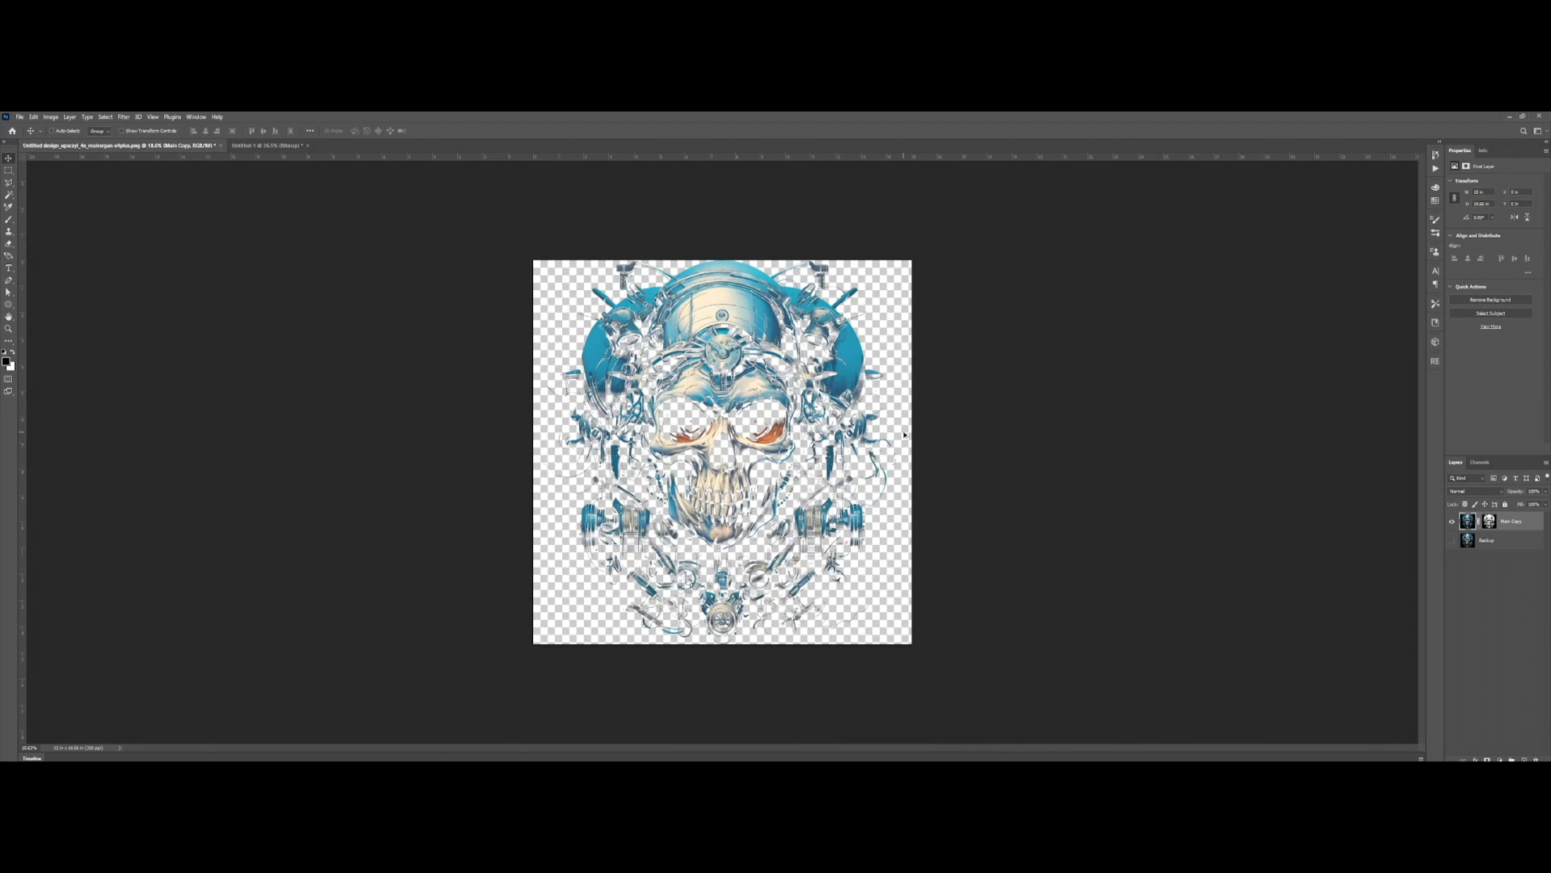
Step: Add a dark grey (#282828) Solid Color fill layer and place it directly beneath the Main Copy layer
{"action": "left_click", "coordinate": [1501, 757]}
{"action": "left_click", "coordinate": [1495, 606]}
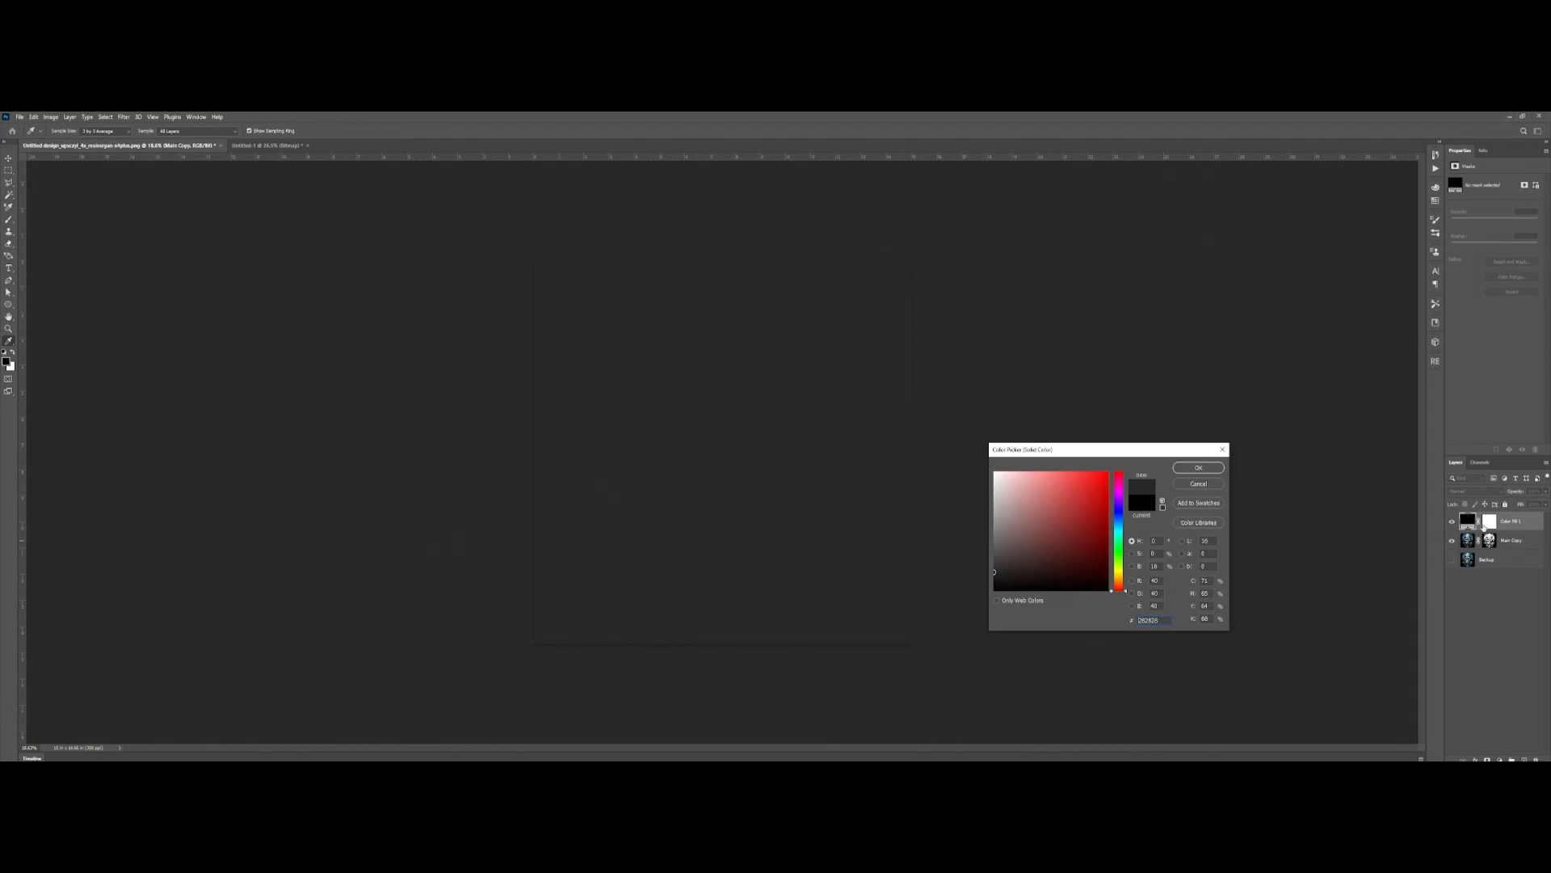
{"action": "key", "text": "Return"}
{"action": "left_click_drag", "start_coordinate": [1515, 523], "coordinate": [1529, 550]}
Step: Examine the resized halftone skull against the dark grey fill, both close up and as a whole
{"action": "scroll", "coordinate": [751, 450], "scroll_direction": "up", "scroll_amount": 6}
{"action": "left_click_drag", "start_coordinate": [554, 341], "coordinate": [594, 646]}
{"action": "scroll", "coordinate": [594, 646], "scroll_direction": "up", "scroll_amount": 5}
{"action": "scroll", "coordinate": [776, 687], "scroll_direction": "down", "scroll_amount": 4}
{"action": "left_click_drag", "start_coordinate": [808, 719], "coordinate": [757, 478]}
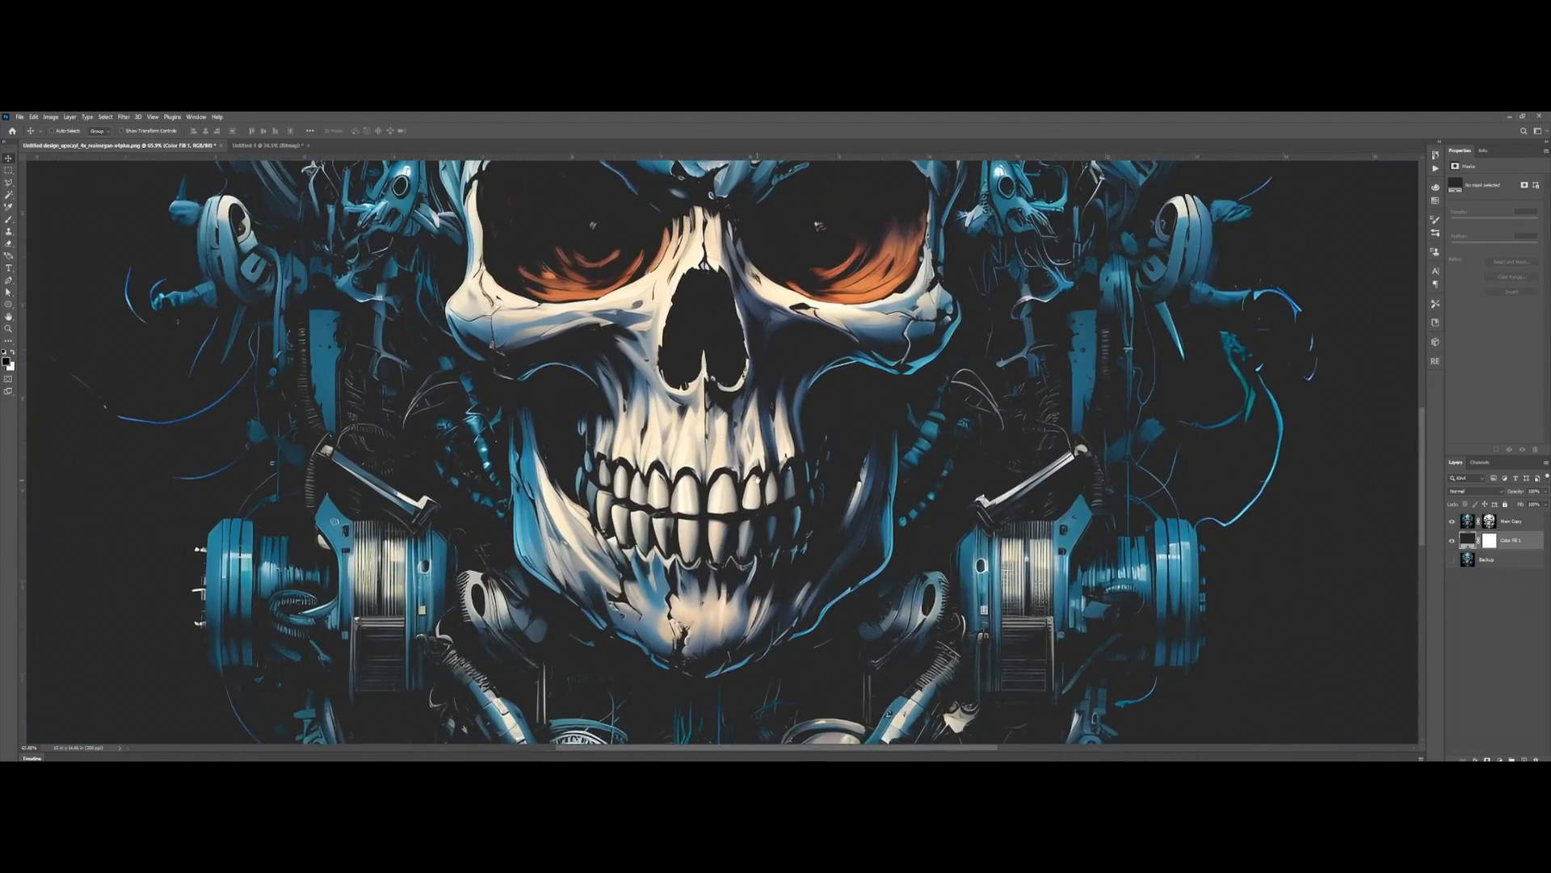
{"action": "scroll", "coordinate": [758, 483], "scroll_direction": "down", "scroll_amount": 5}
{"action": "scroll", "coordinate": [764, 489], "scroll_direction": "up", "scroll_amount": 5}
{"action": "scroll", "coordinate": [771, 501], "scroll_direction": "down", "scroll_amount": 5}
{"action": "scroll", "coordinate": [782, 512], "scroll_direction": "up", "scroll_amount": 1}
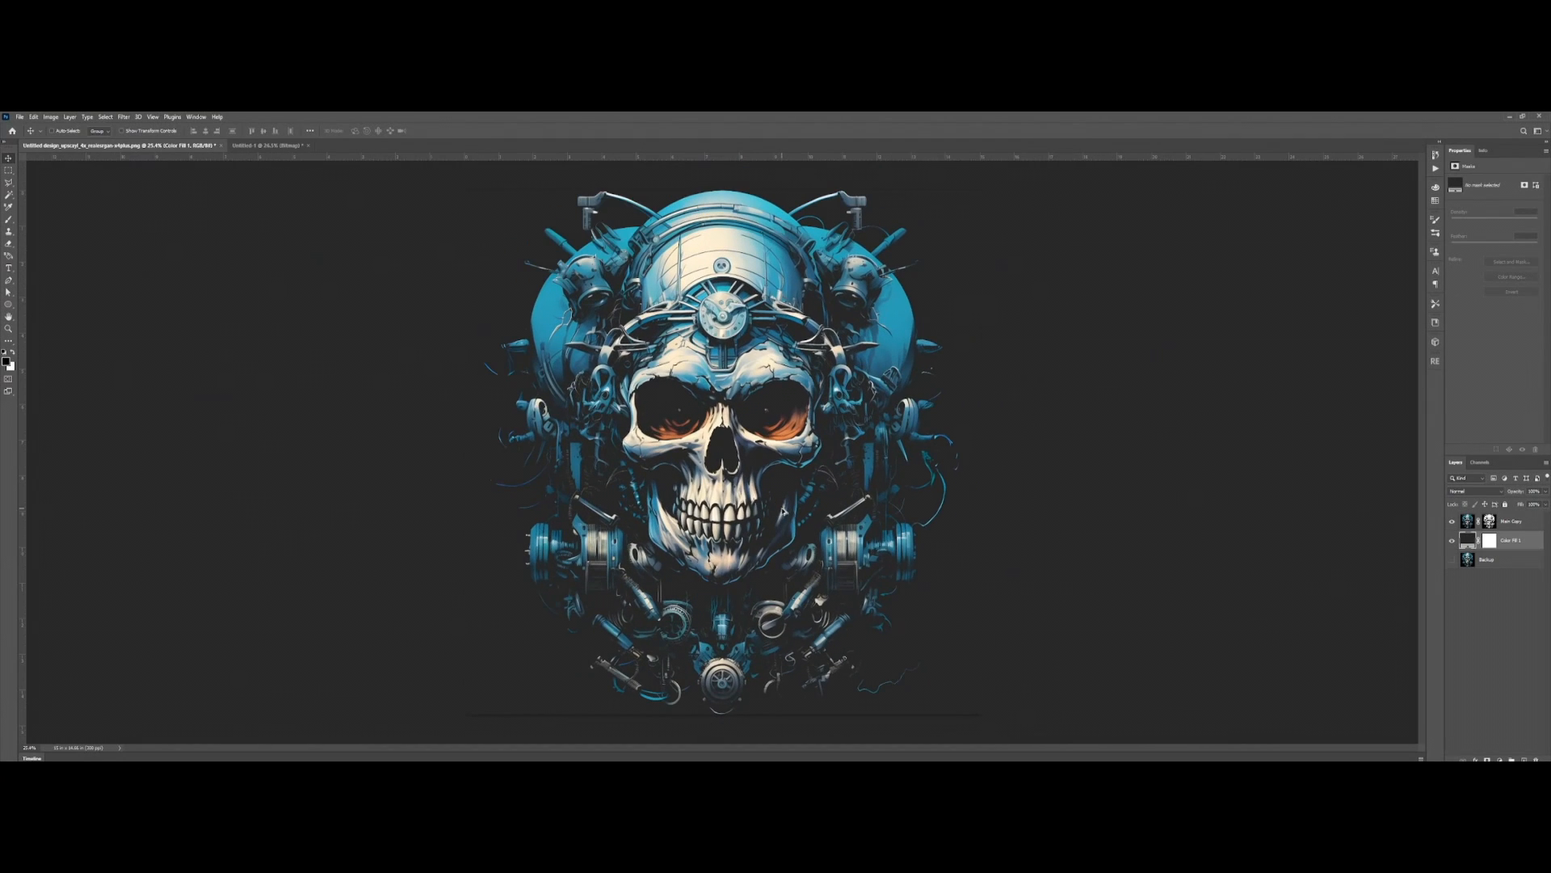
Step: Delete the dark grey fill layer and save a copy of the transparent artwork as a Photoshop PDF
{"action": "key", "text": "Delete"}
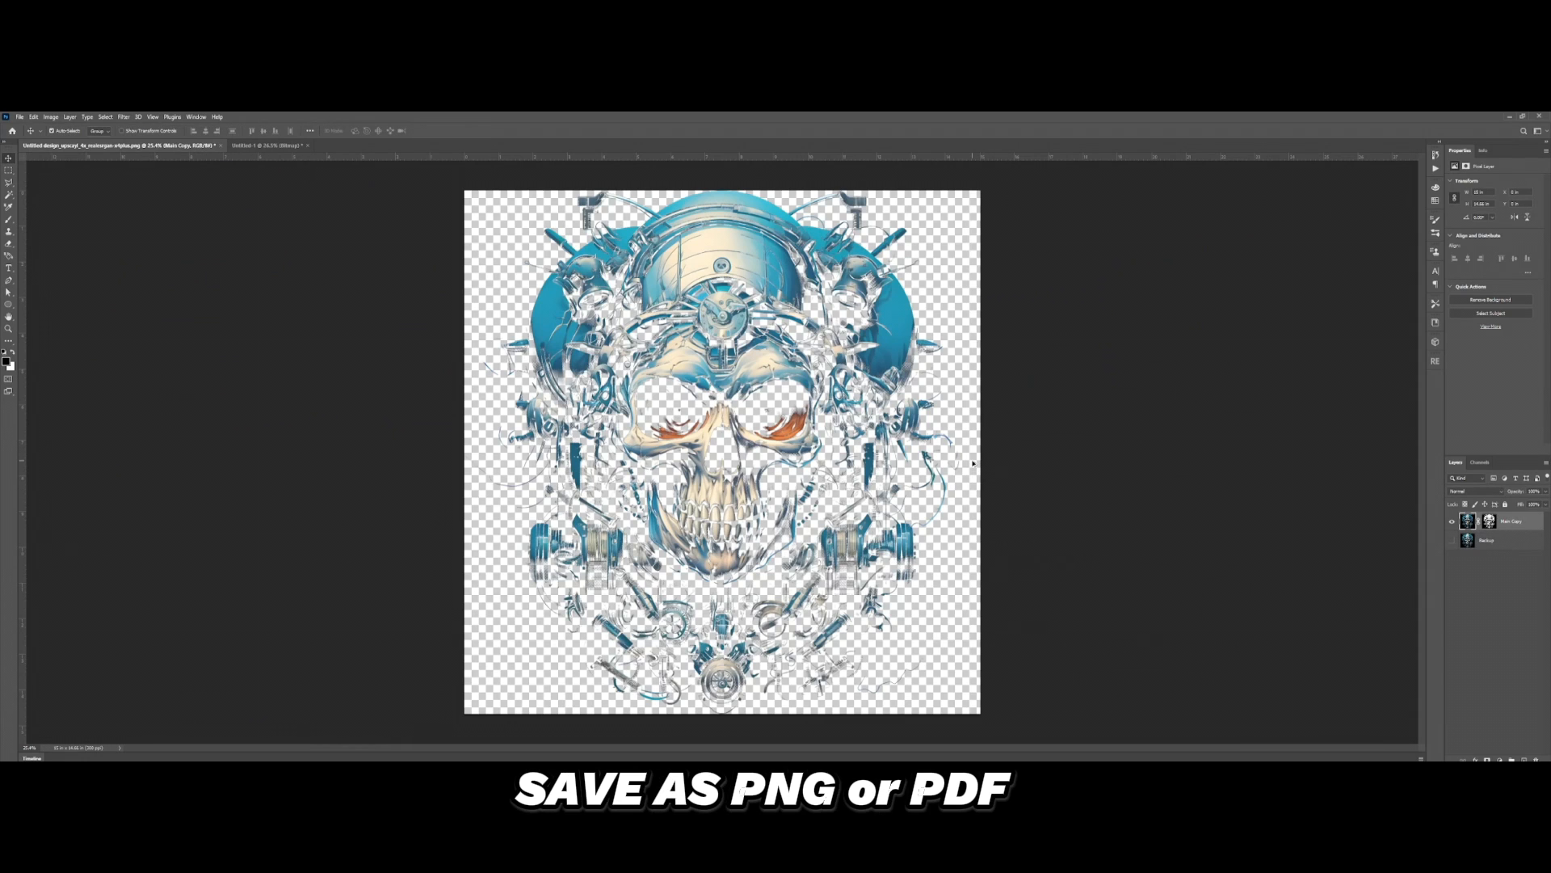
{"action": "key", "text": "ctrl+alt+s"}
{"action": "left_click", "coordinate": [230, 328]}
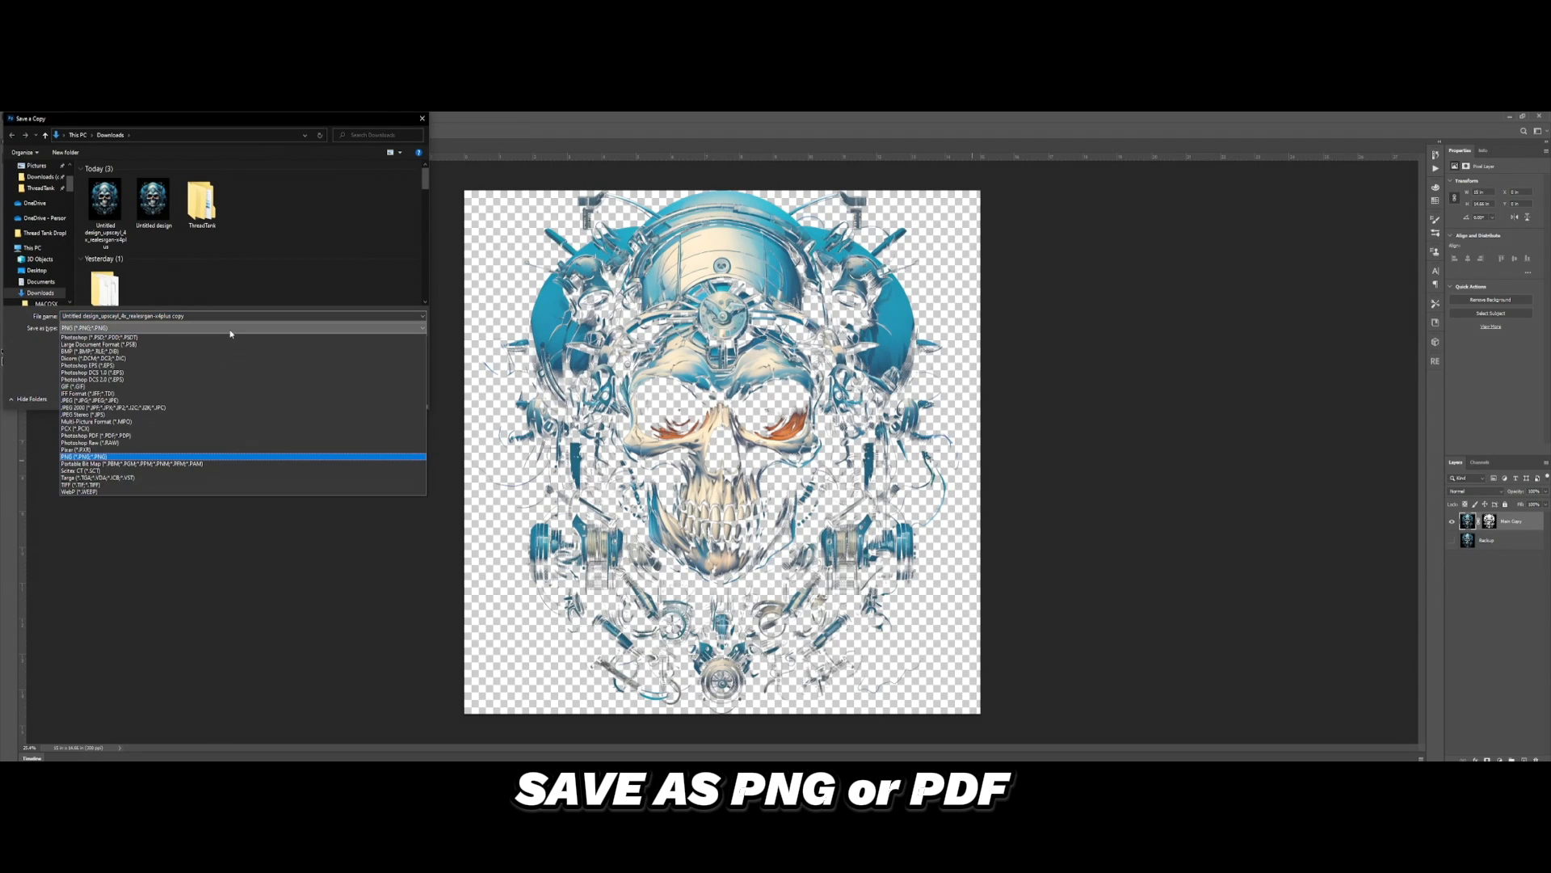
{"action": "left_click", "coordinate": [122, 436]}
{"action": "double_click", "coordinate": [206, 315]}
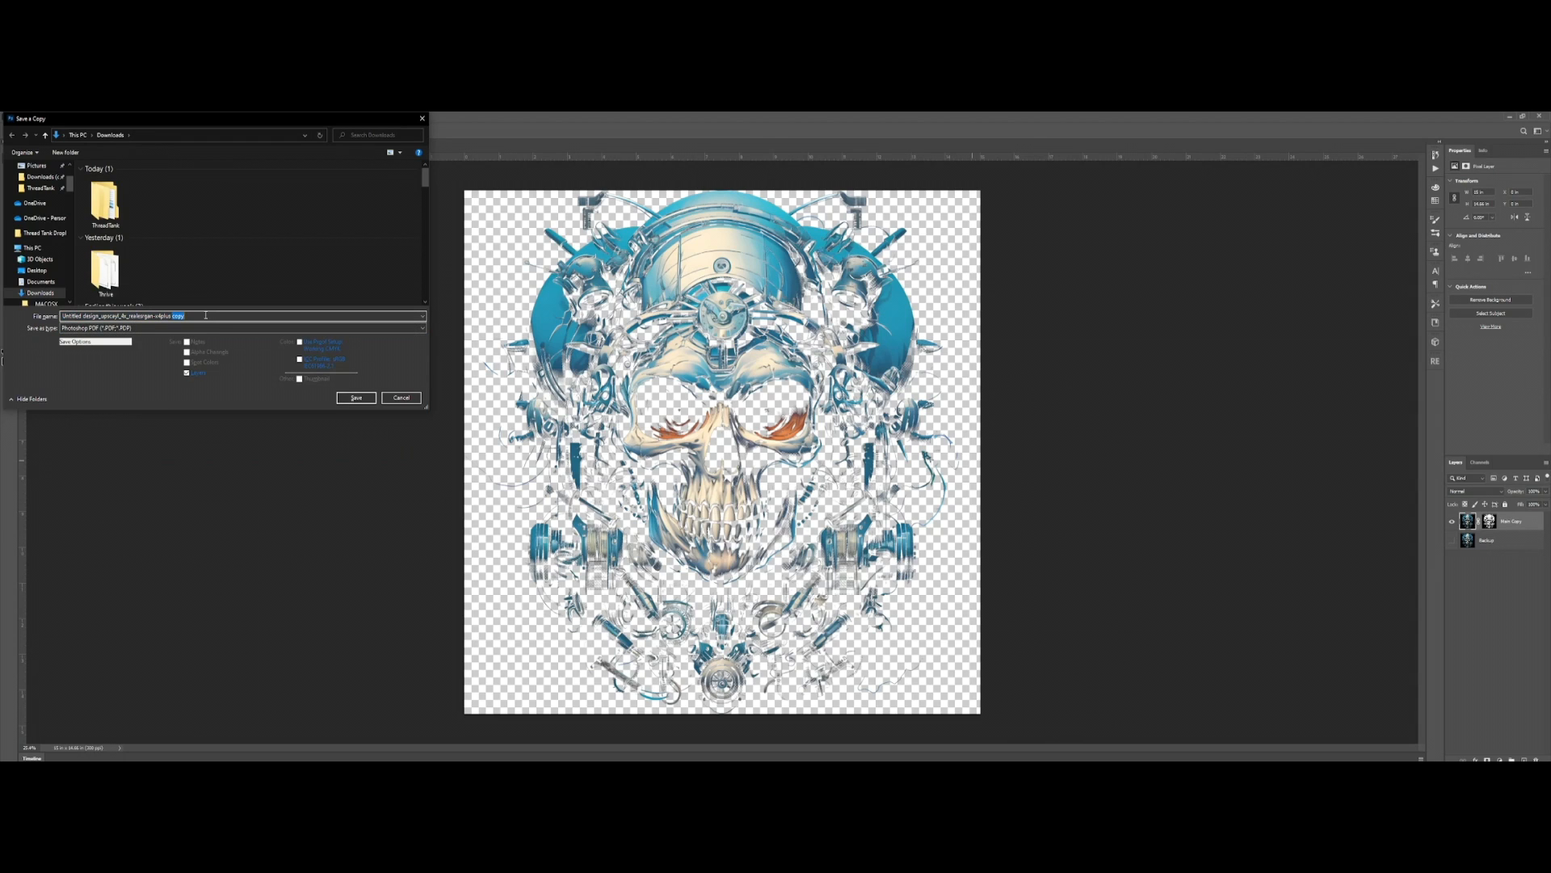
{"action": "key", "text": "Return"}
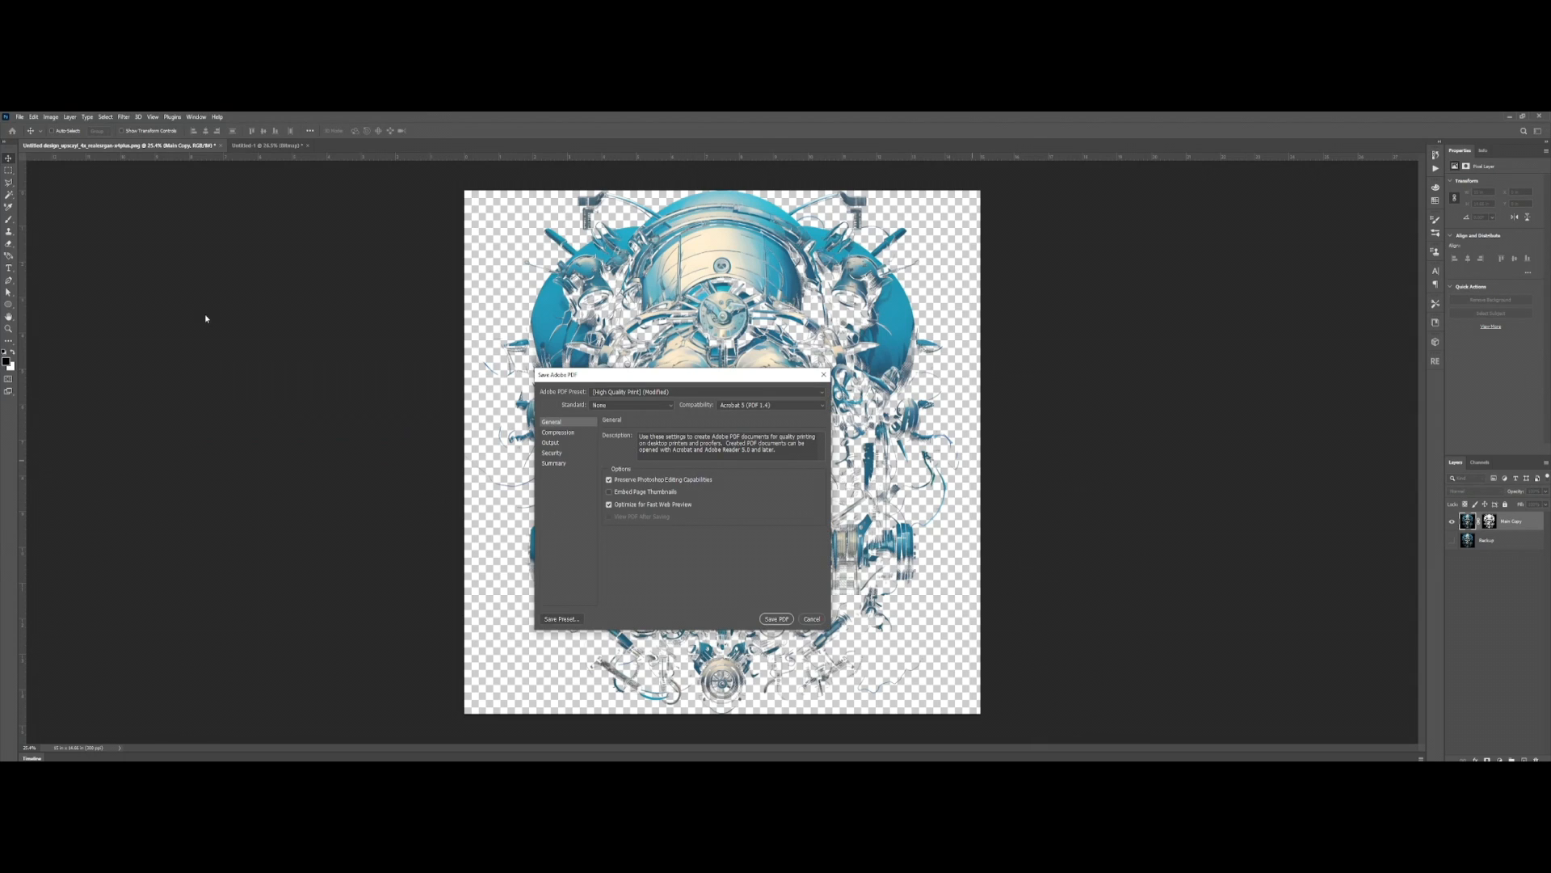
{"action": "key", "text": "Return"}
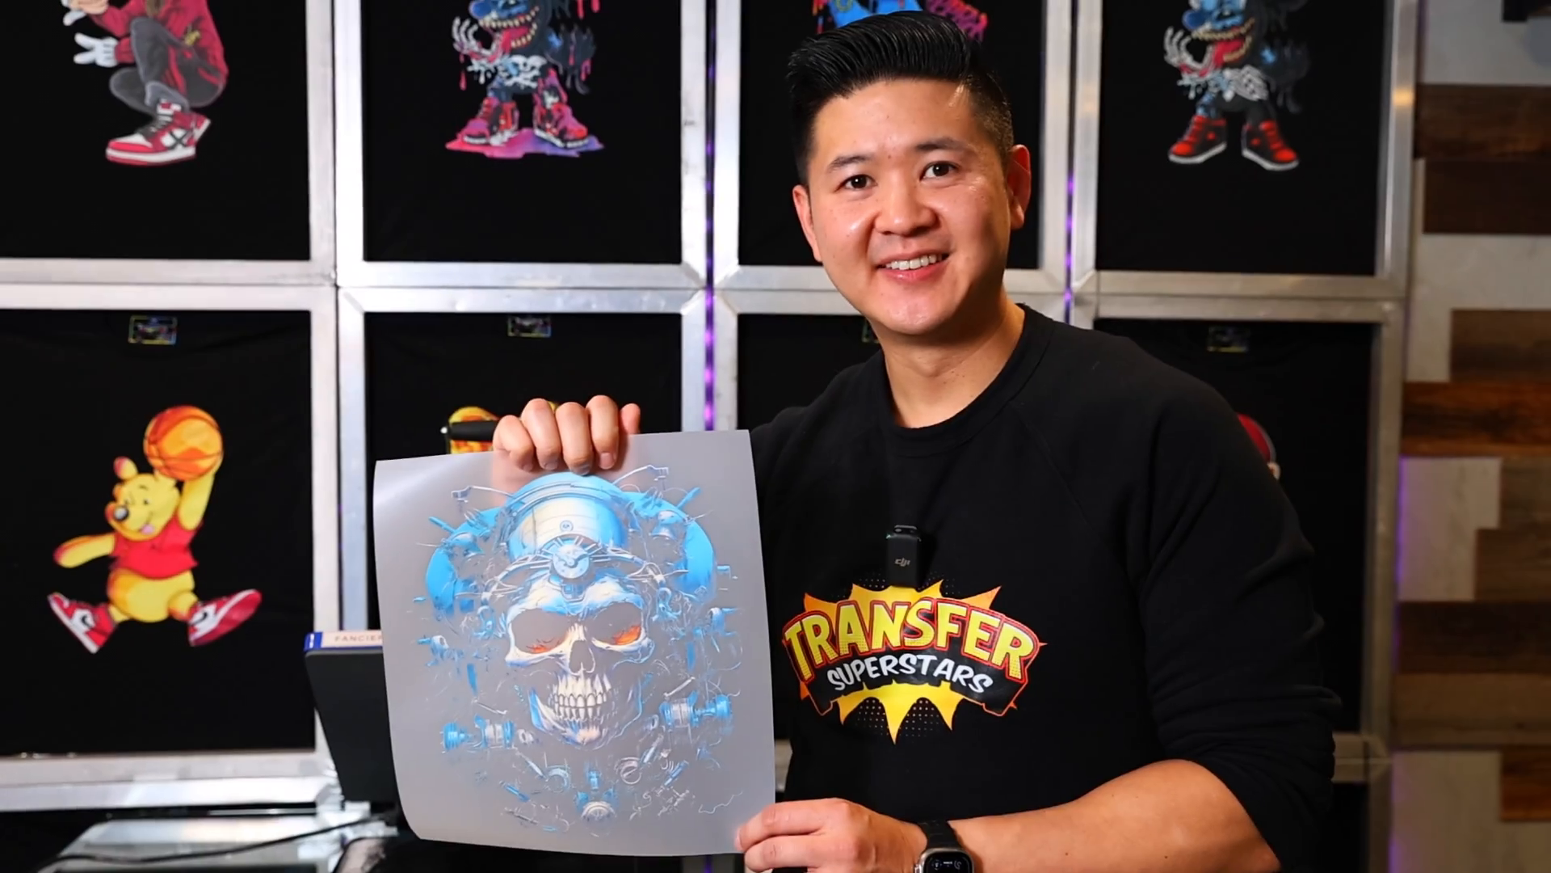